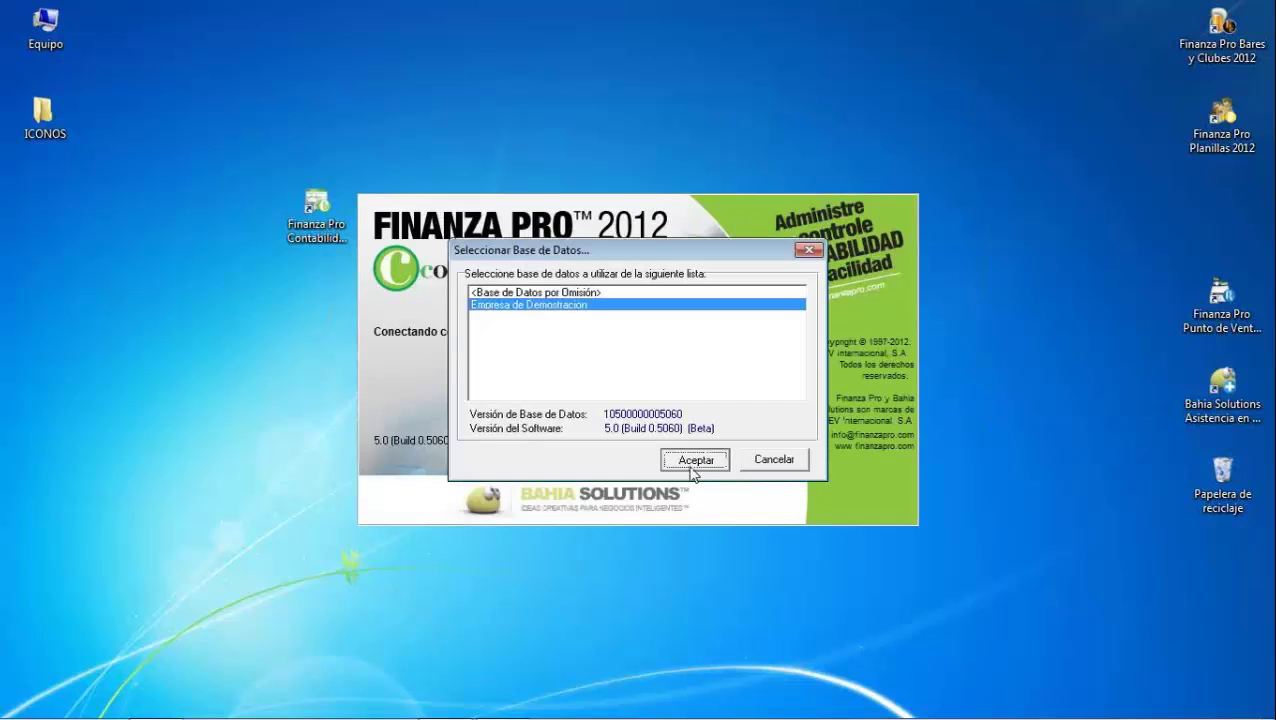
Choose Empresa de Demostracion, then enter the user's login name and password
{"action": "left_click", "coordinate": [691, 462]}
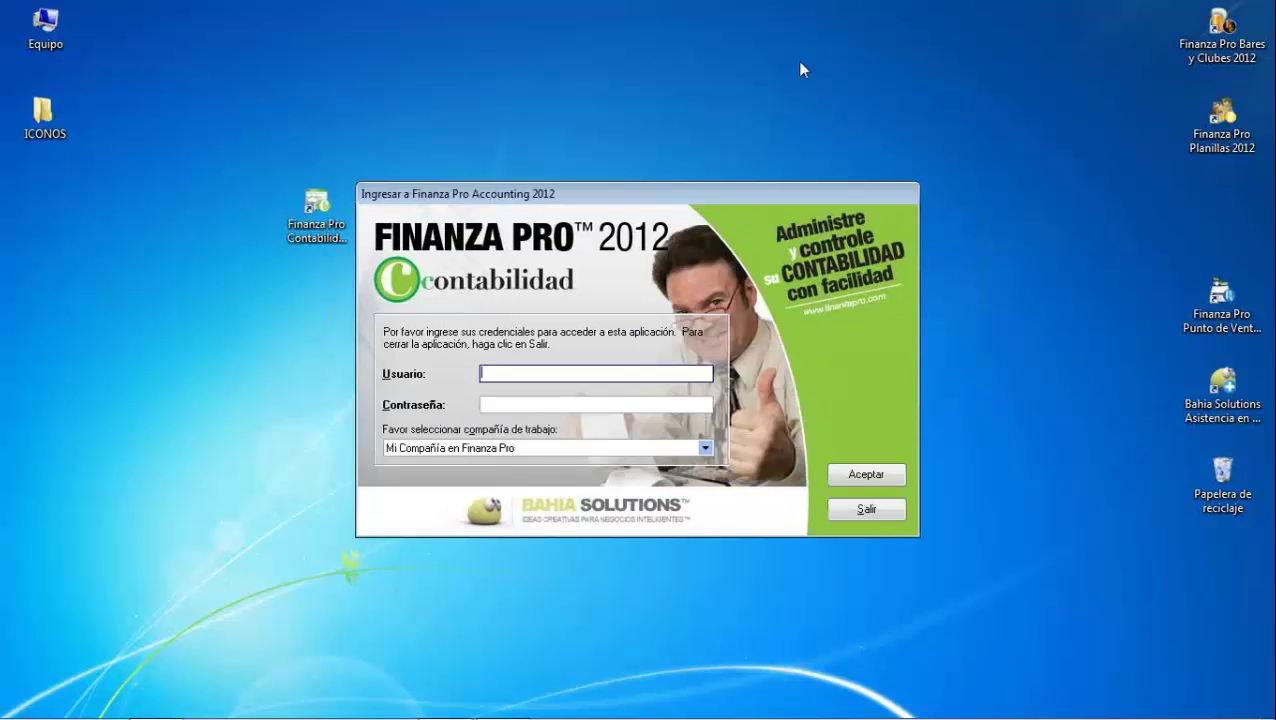
{"action": "left_click", "coordinate": [575, 404]}
{"action": "type", "text": "******"}
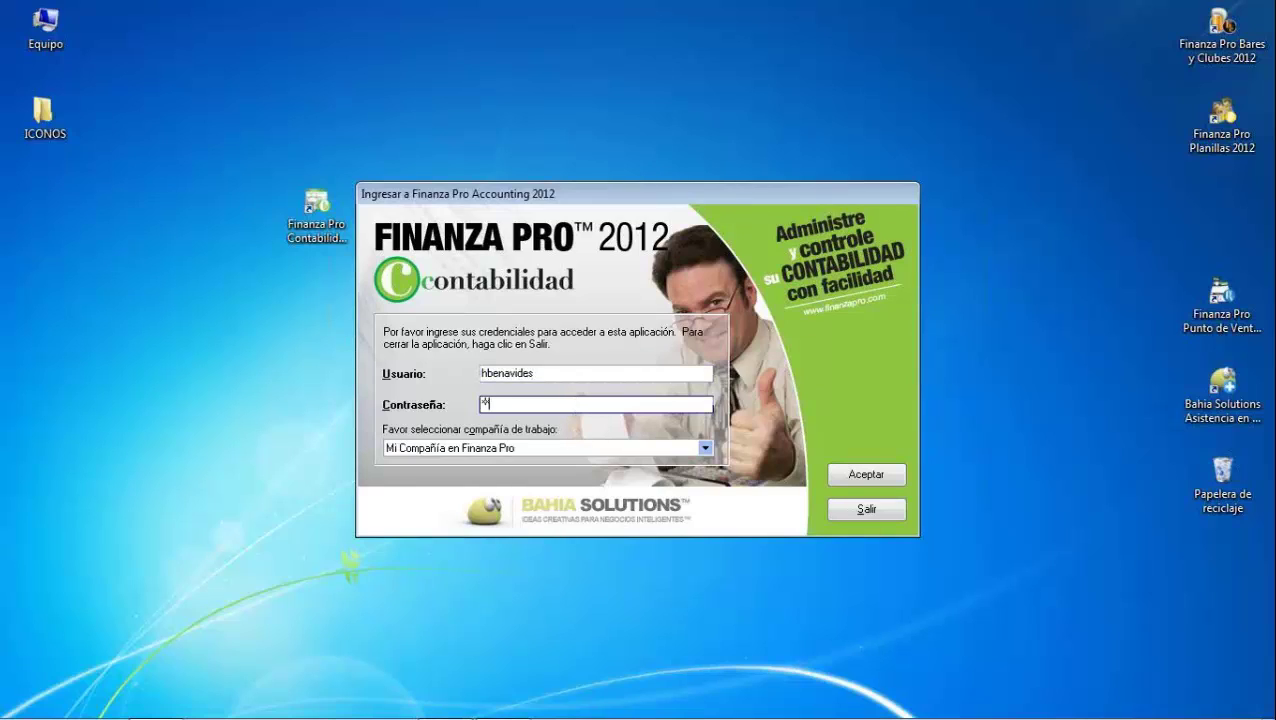
{"action": "key", "text": "BackSpace"}
{"action": "key", "text": "BackSpace"}
{"action": "key", "text": "BackSpace"}
{"action": "key", "text": "BackSpace"}
{"action": "key", "text": "BackSpace"}
{"action": "key", "text": "BackSpace"}
{"action": "key", "text": "BackSpace"}
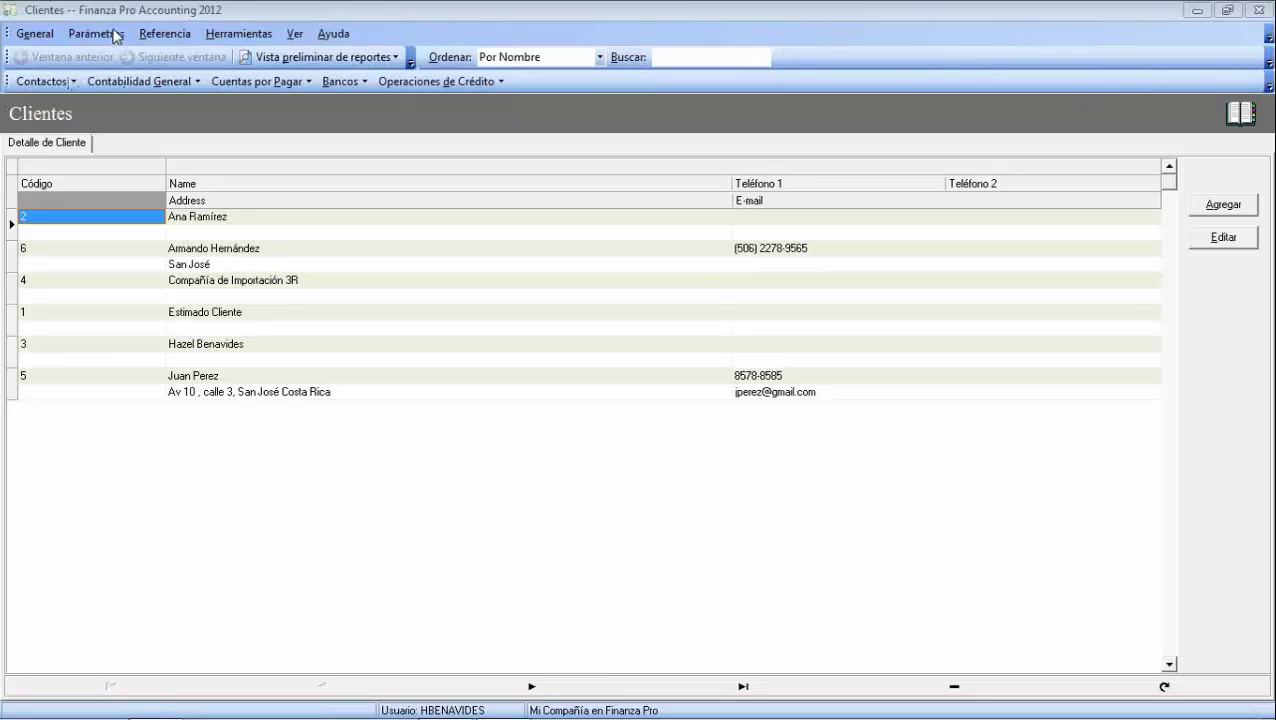
Show Cuentas de Banco via Parámetros > Bancos and collapse the Cuentas Corrientes group
{"action": "left_click", "coordinate": [97, 34]}
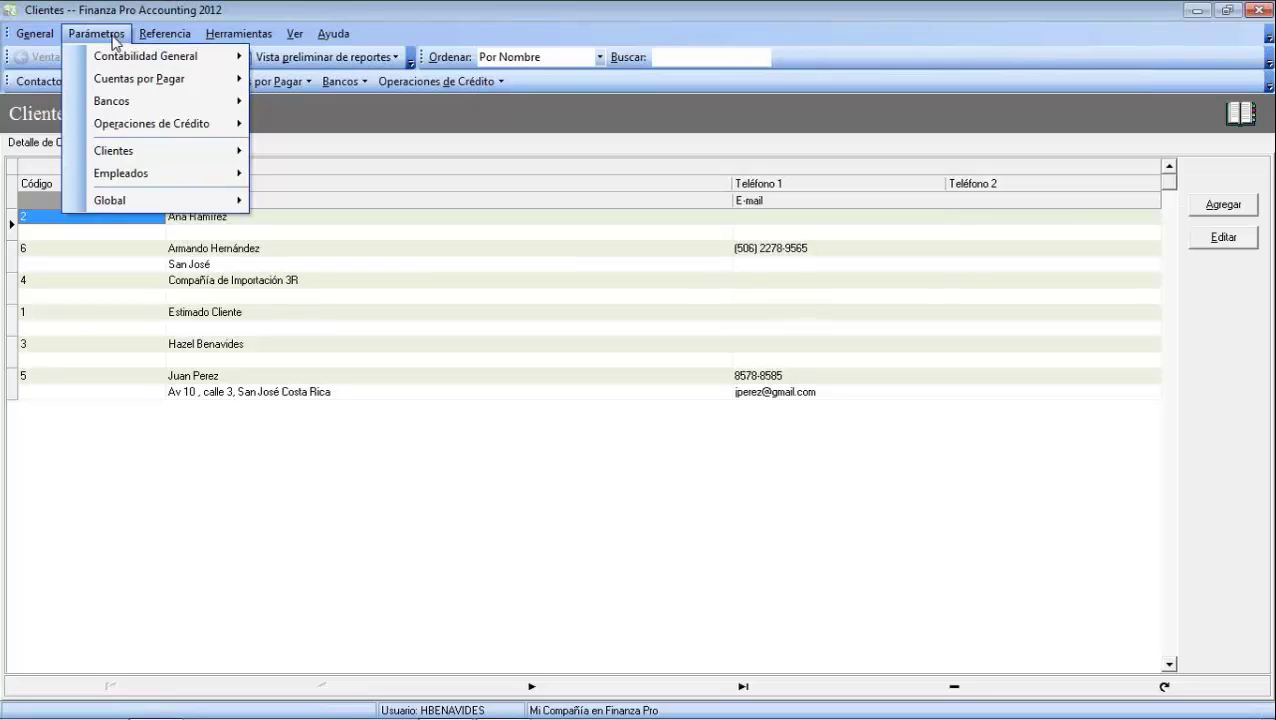
{"action": "mouse_move", "coordinate": [131, 103]}
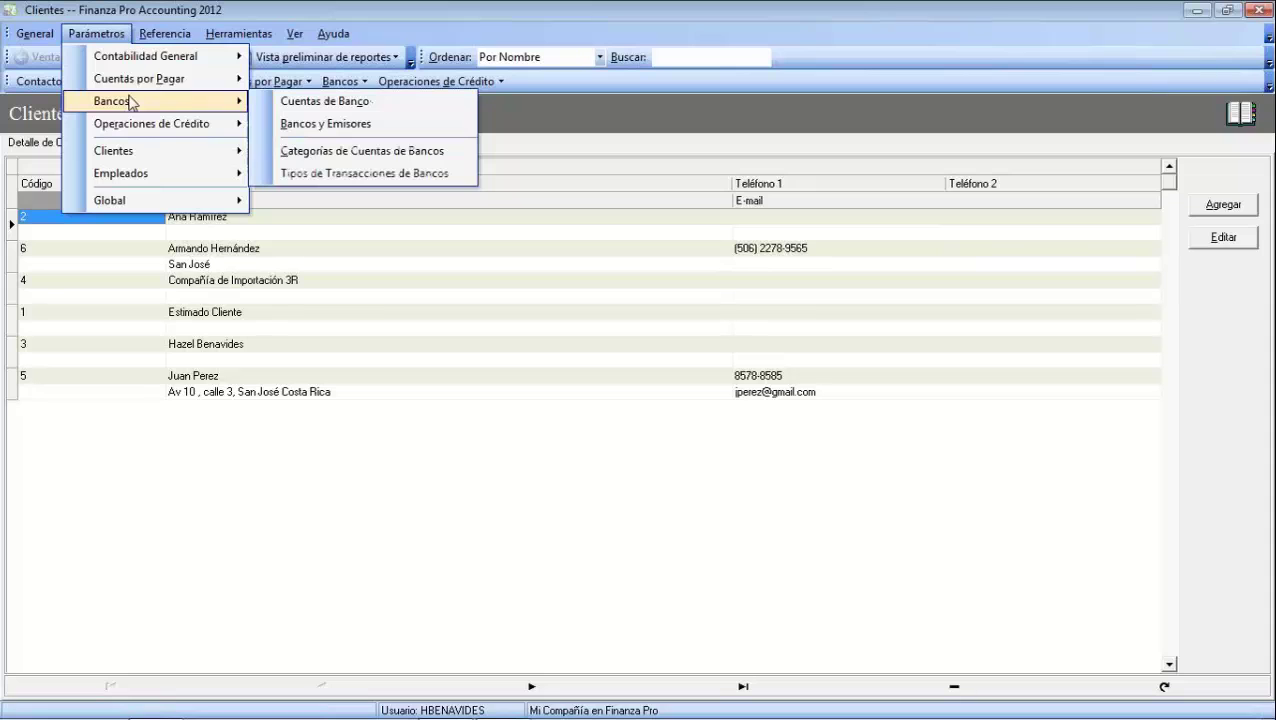
{"action": "left_click", "coordinate": [339, 102]}
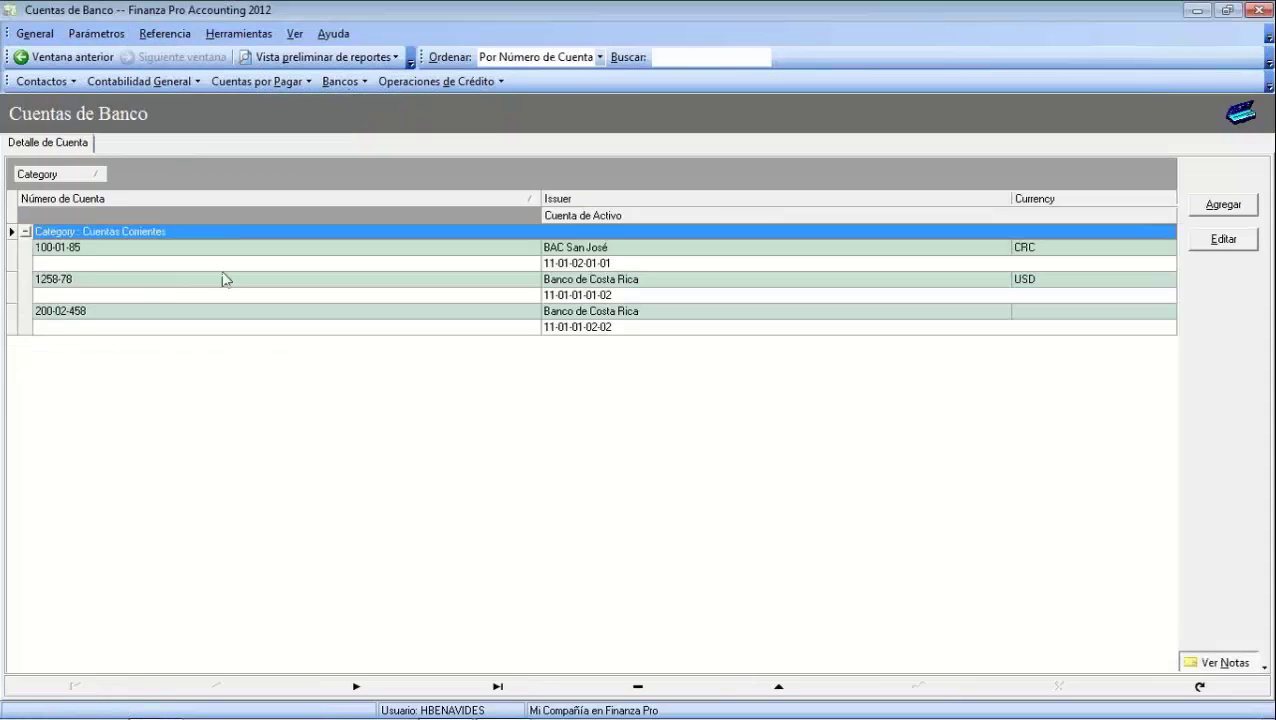
{"action": "left_click", "coordinate": [26, 232]}
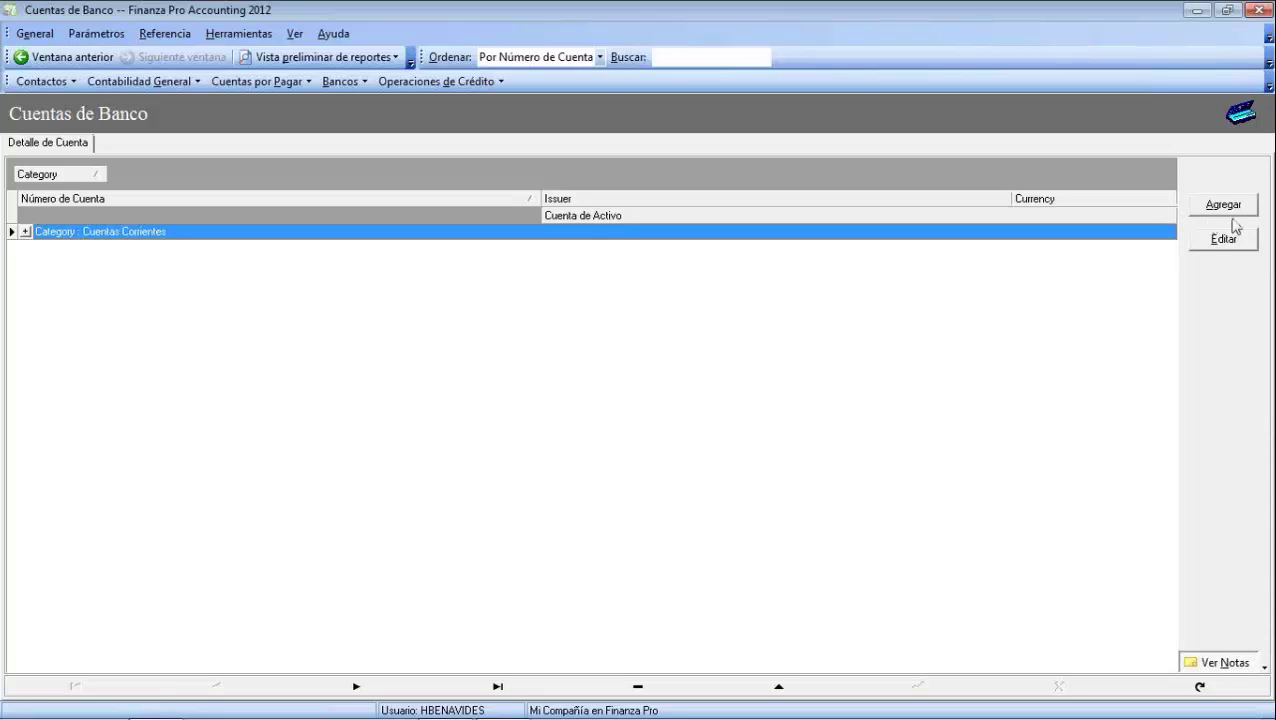
{"action": "left_click", "coordinate": [1228, 206]}
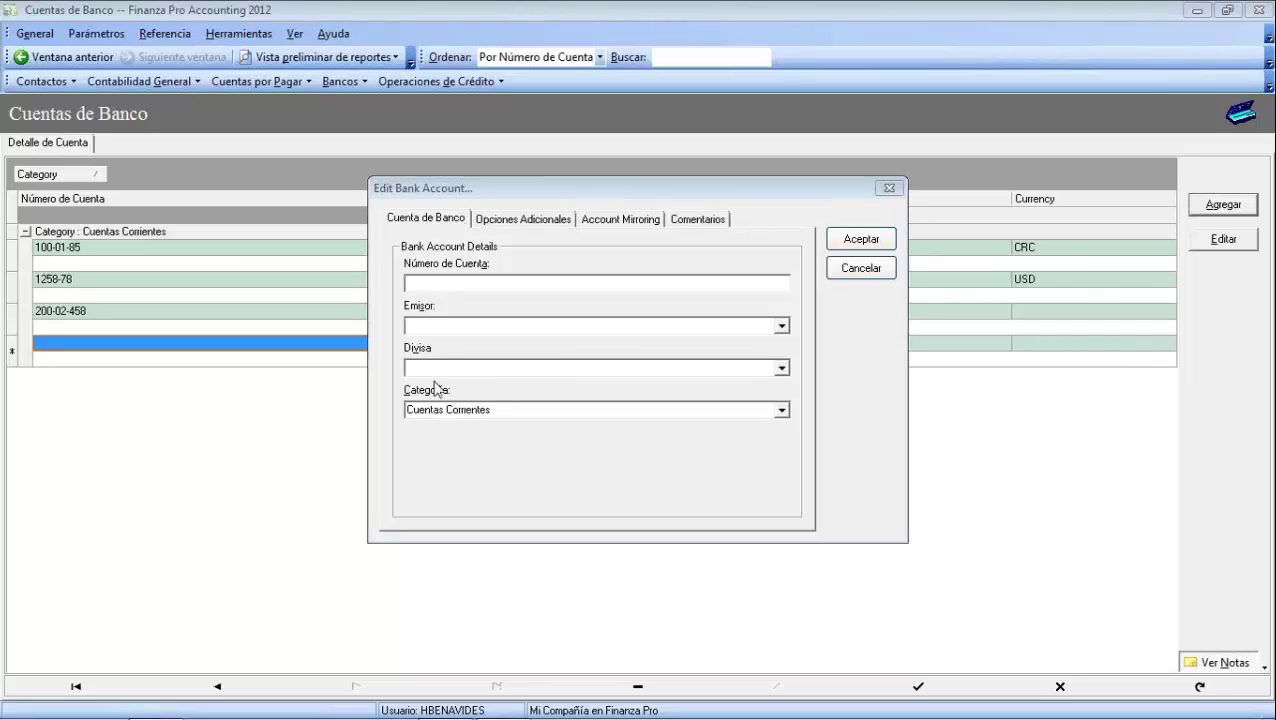
{"action": "left_click", "coordinate": [430, 284]}
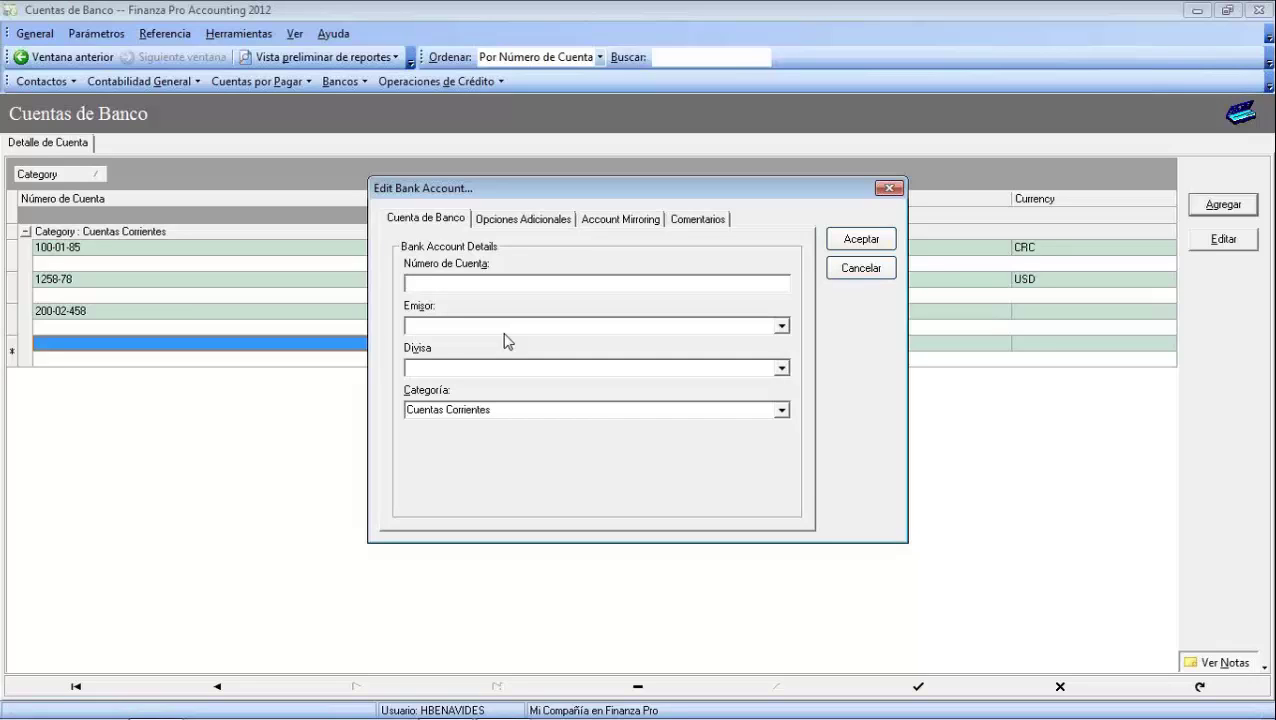
{"action": "left_click", "coordinate": [781, 326]}
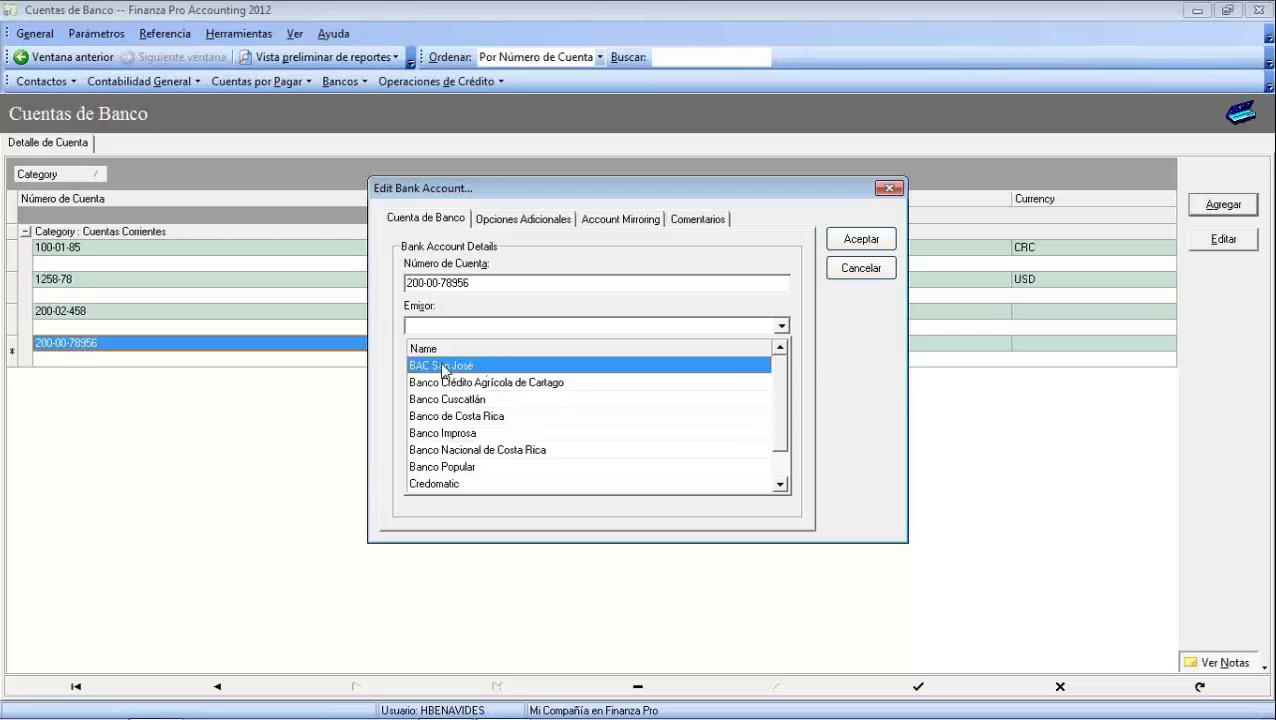
Set issuer BAC San José, currency Costa Rica (Colon) and category Cuentas Corrientes
{"action": "left_click", "coordinate": [480, 366]}
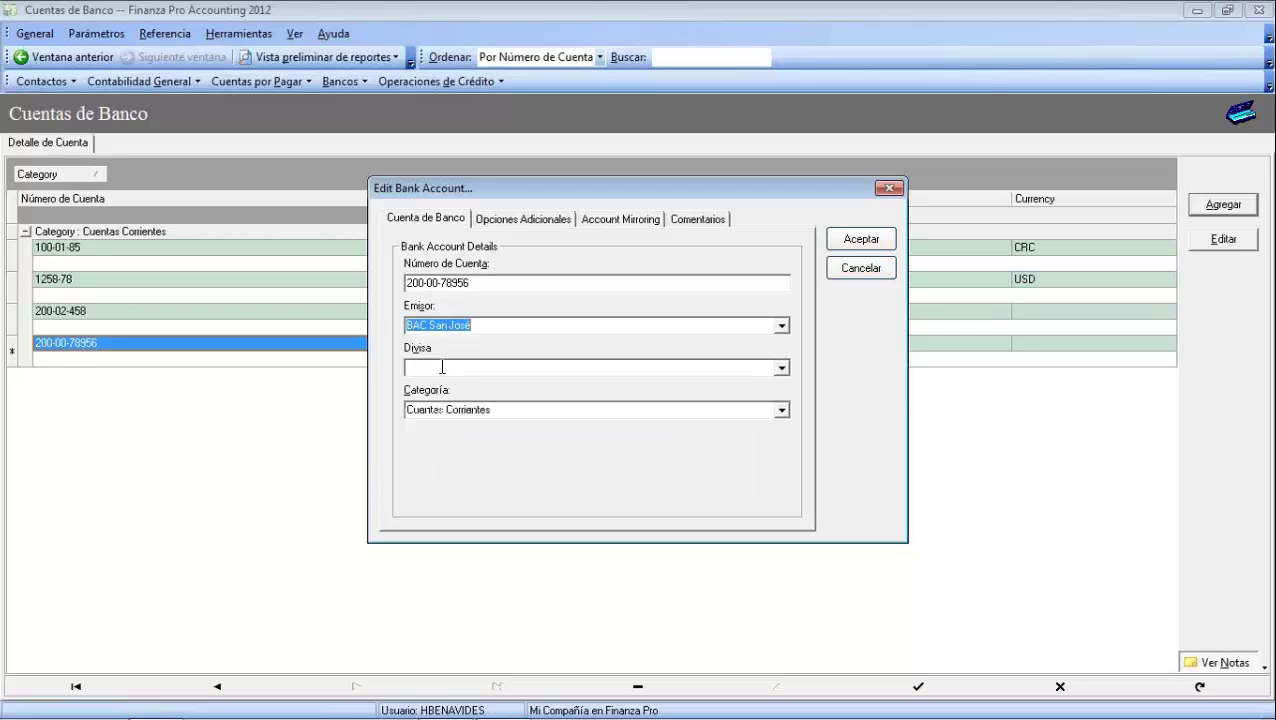
{"action": "left_click", "coordinate": [781, 369]}
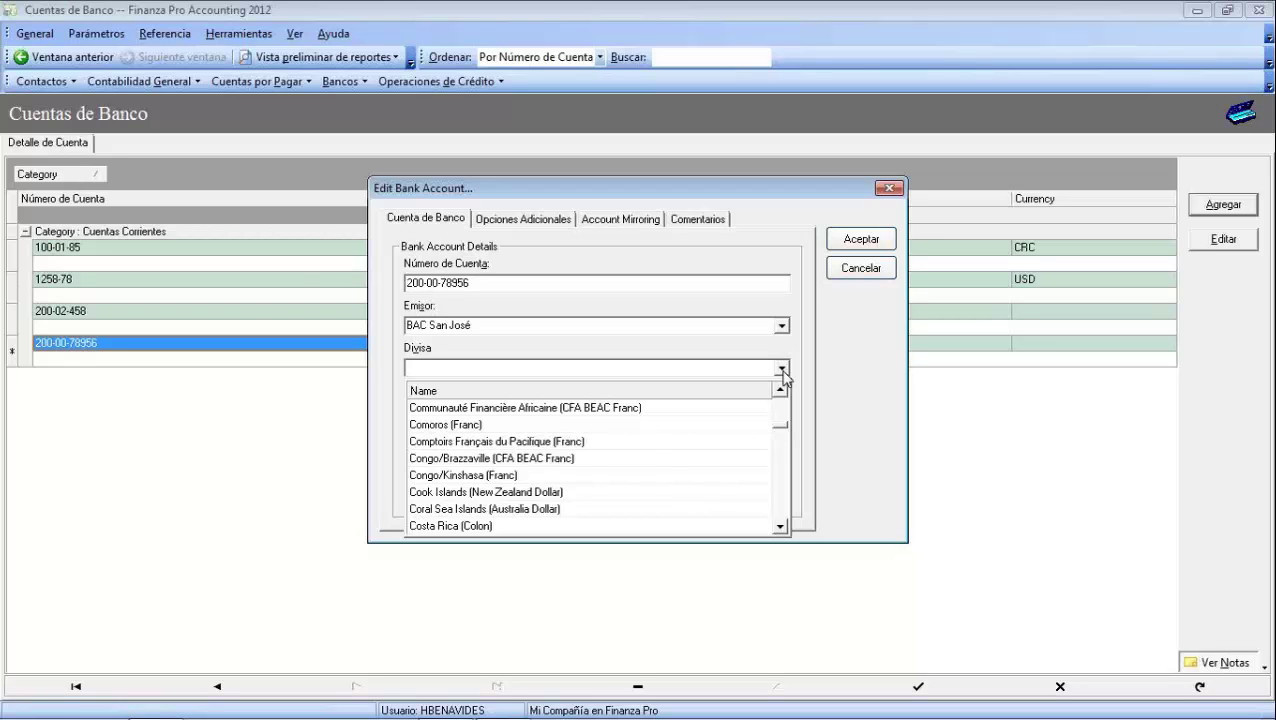
{"action": "left_click", "coordinate": [462, 528]}
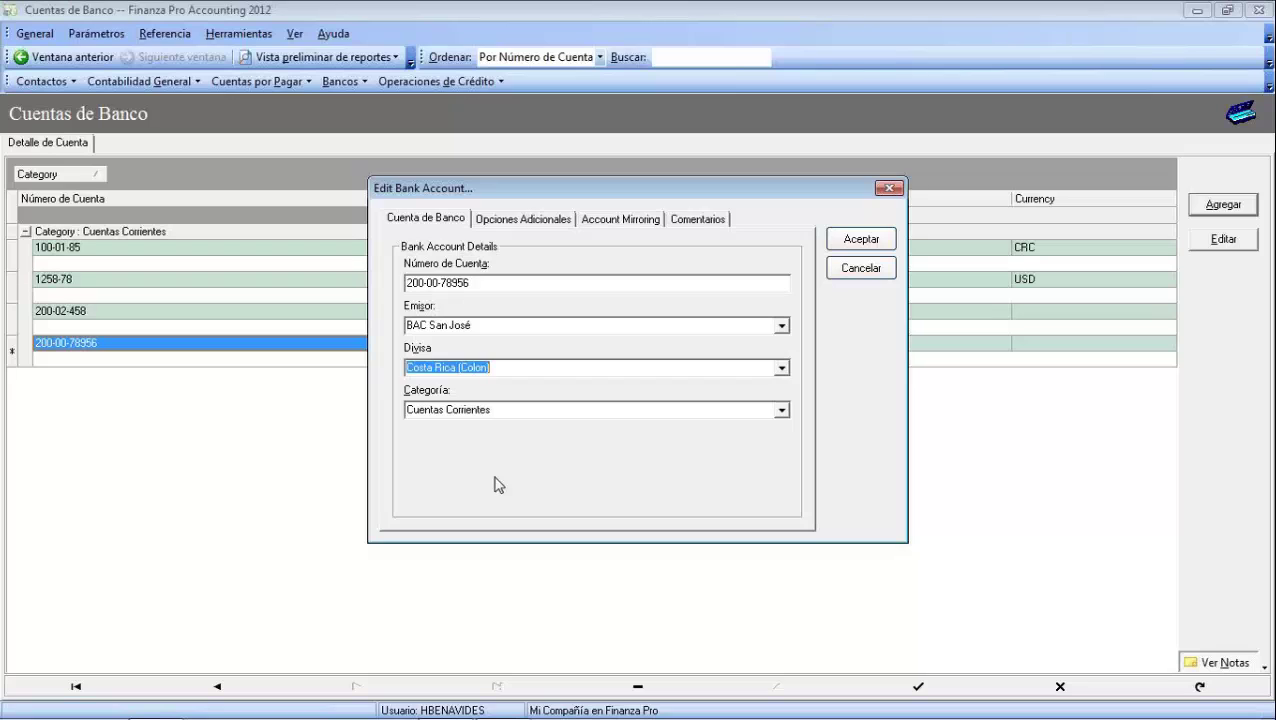
{"action": "left_click", "coordinate": [781, 410]}
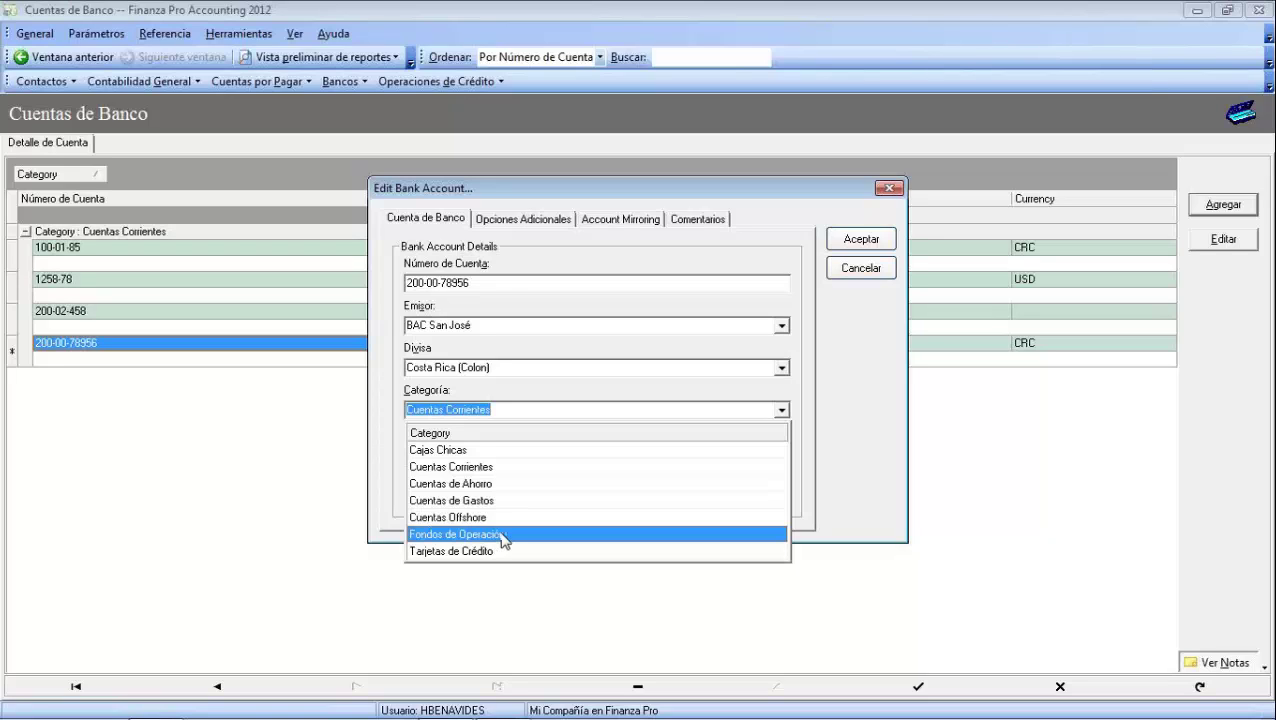
{"action": "left_click", "coordinate": [471, 466]}
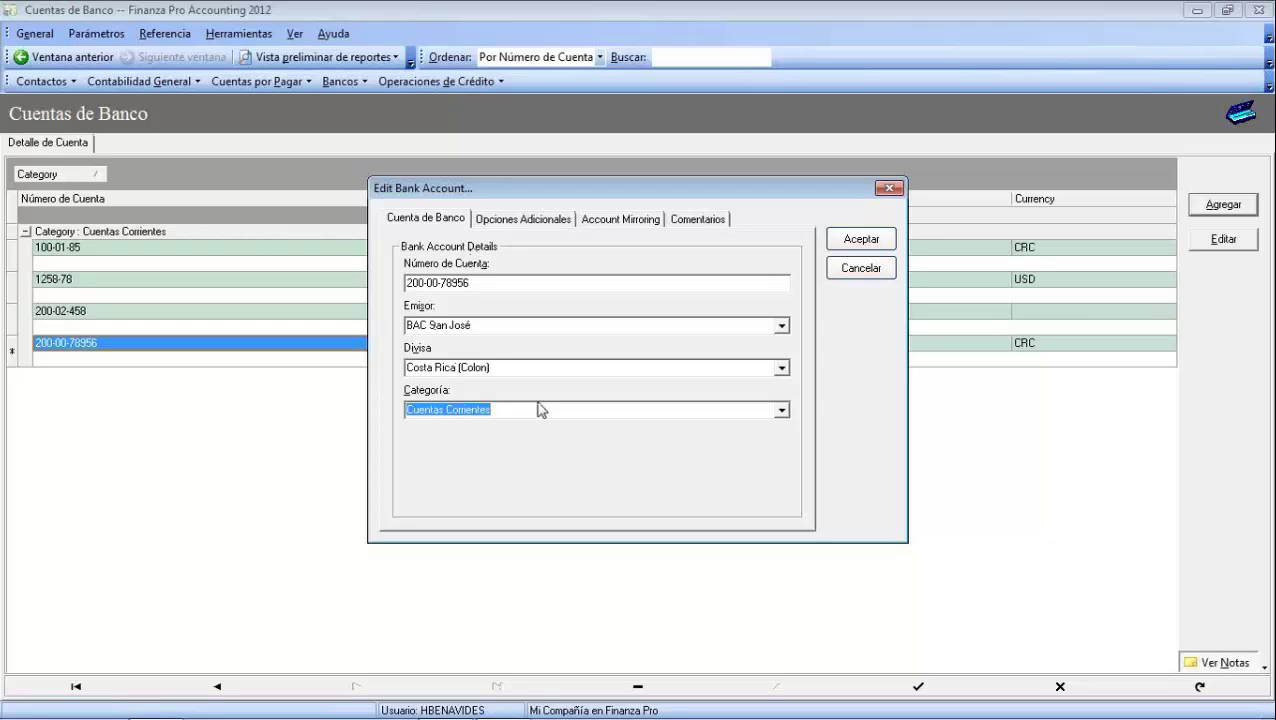
{"action": "left_click", "coordinate": [530, 220]}
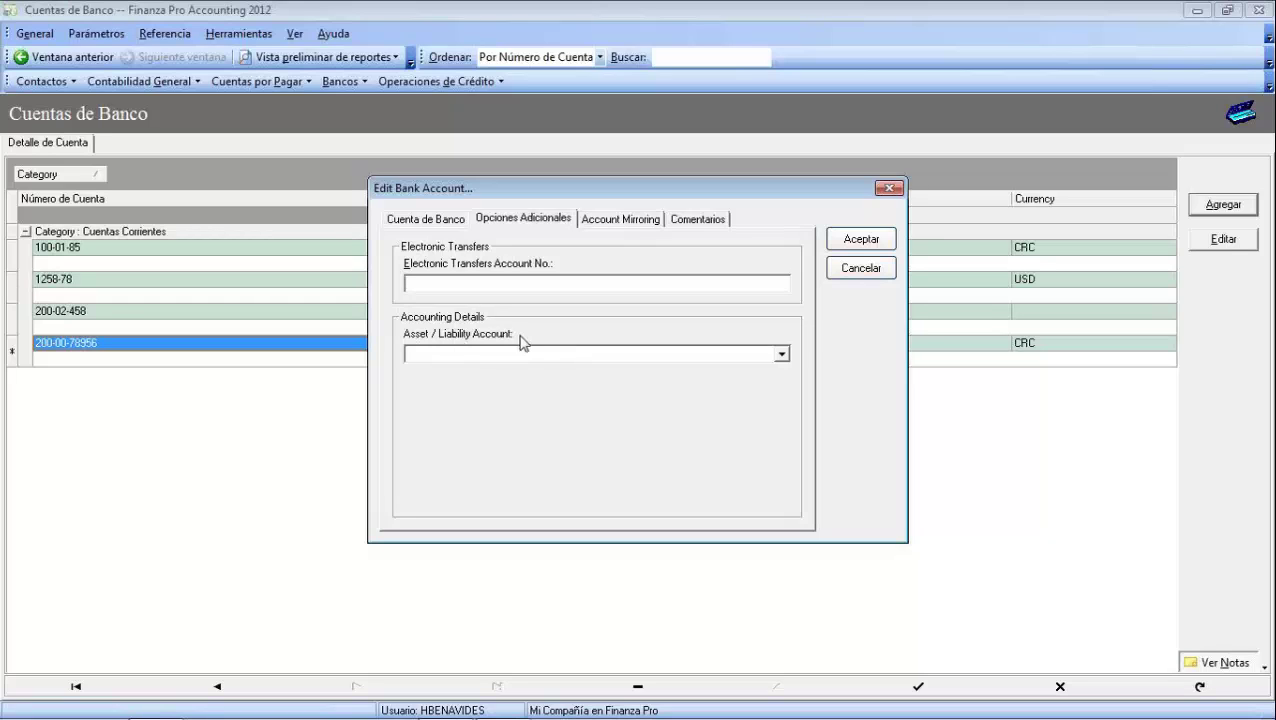
{"action": "left_click", "coordinate": [781, 354]}
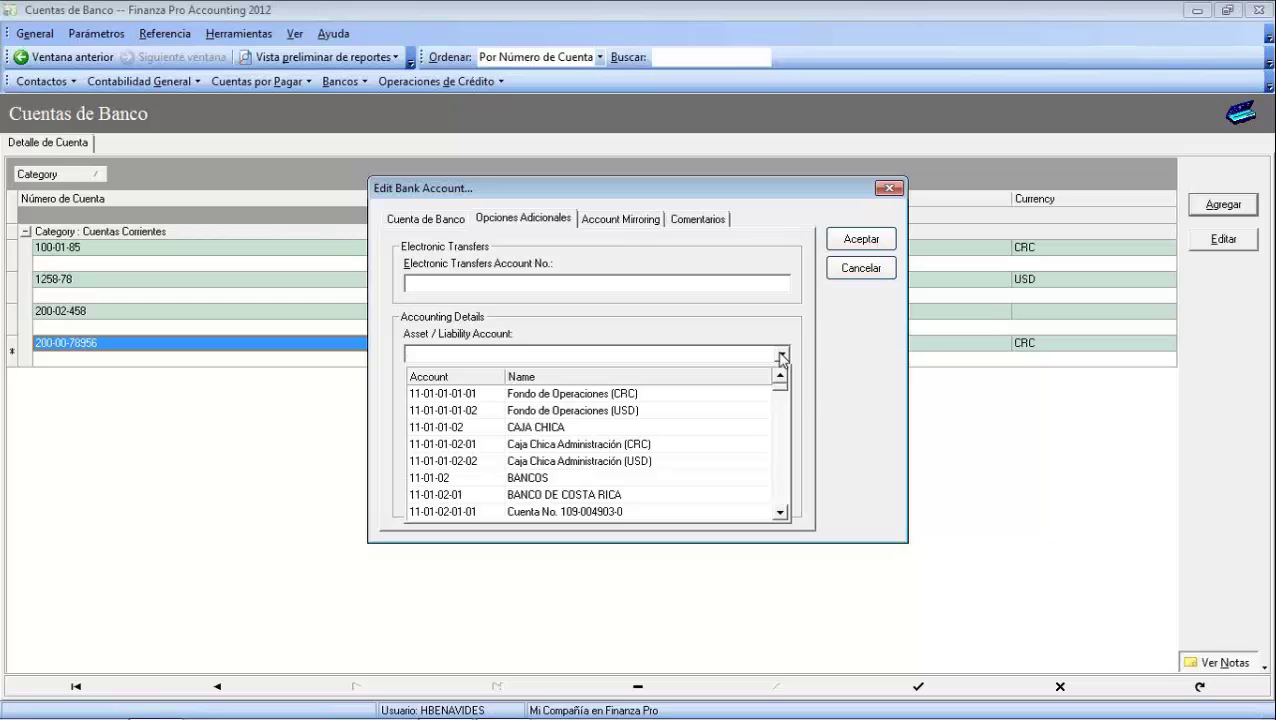
{"action": "left_click", "coordinate": [781, 514]}
{"action": "left_click", "coordinate": [782, 514]}
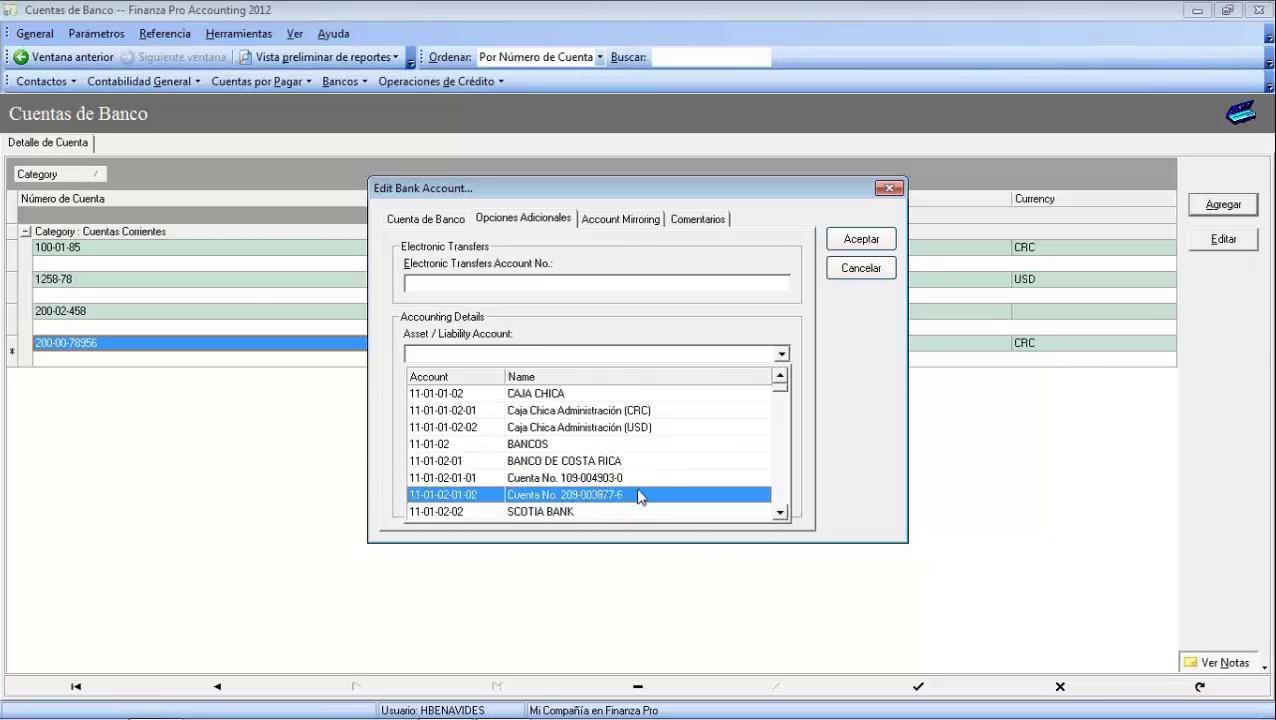
{"action": "left_click", "coordinate": [591, 478]}
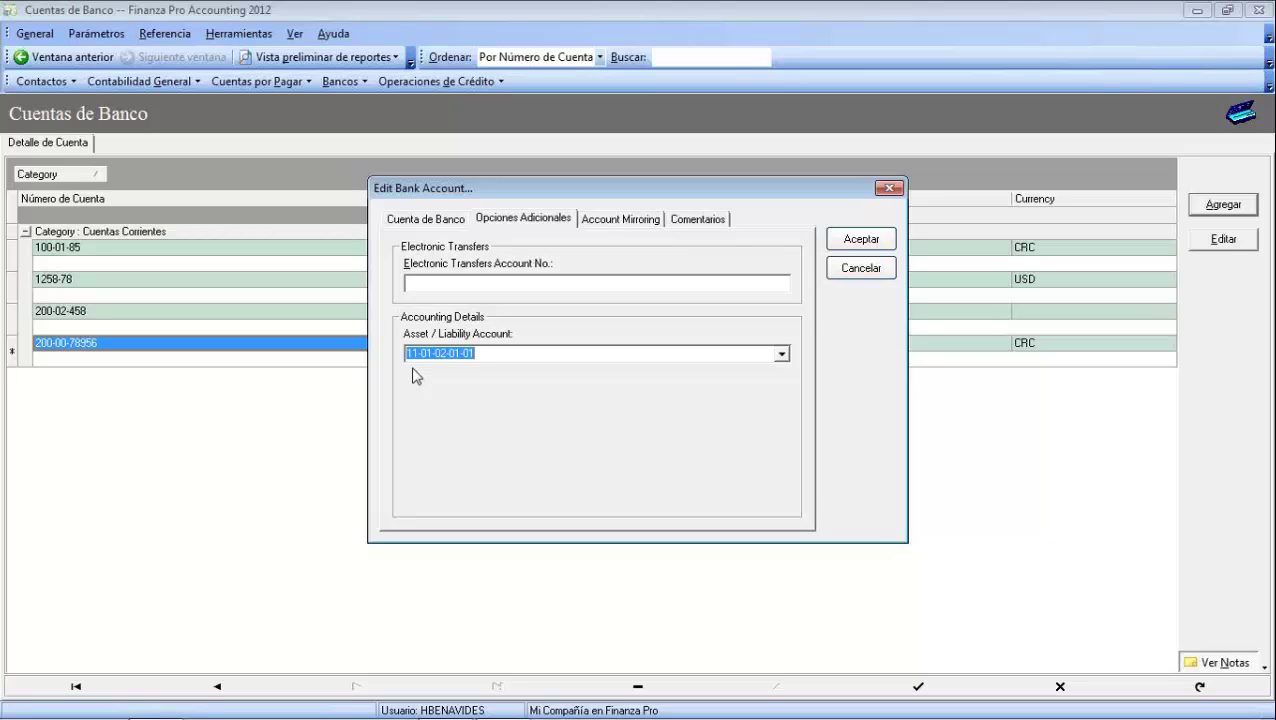
{"action": "left_click", "coordinate": [423, 222]}
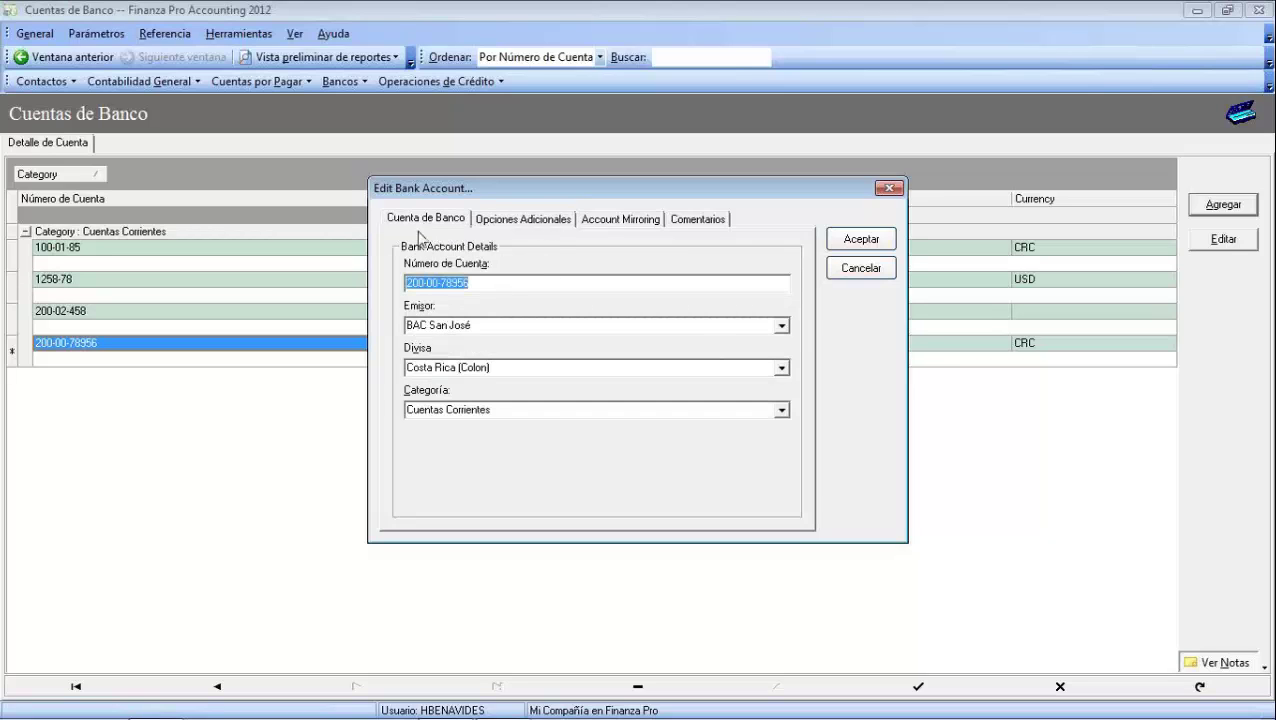
{"action": "left_click", "coordinate": [533, 219]}
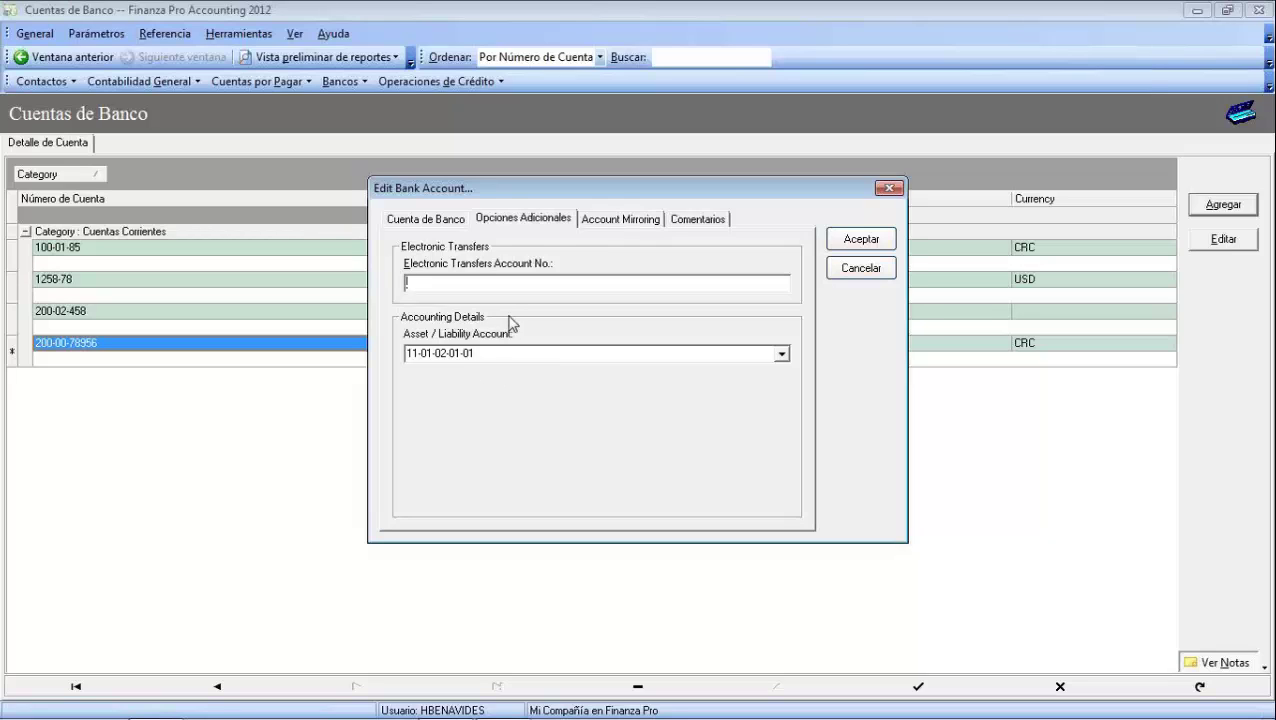
{"action": "left_click", "coordinate": [455, 220]}
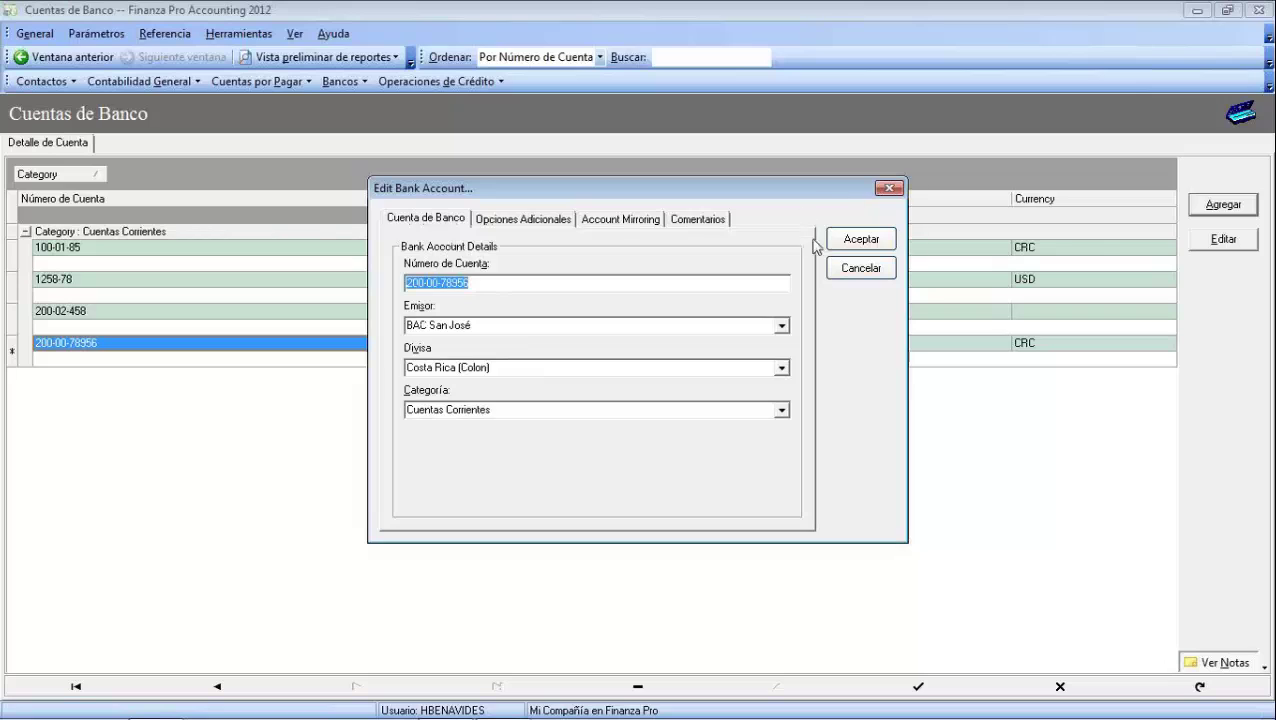
{"action": "left_click", "coordinate": [858, 246]}
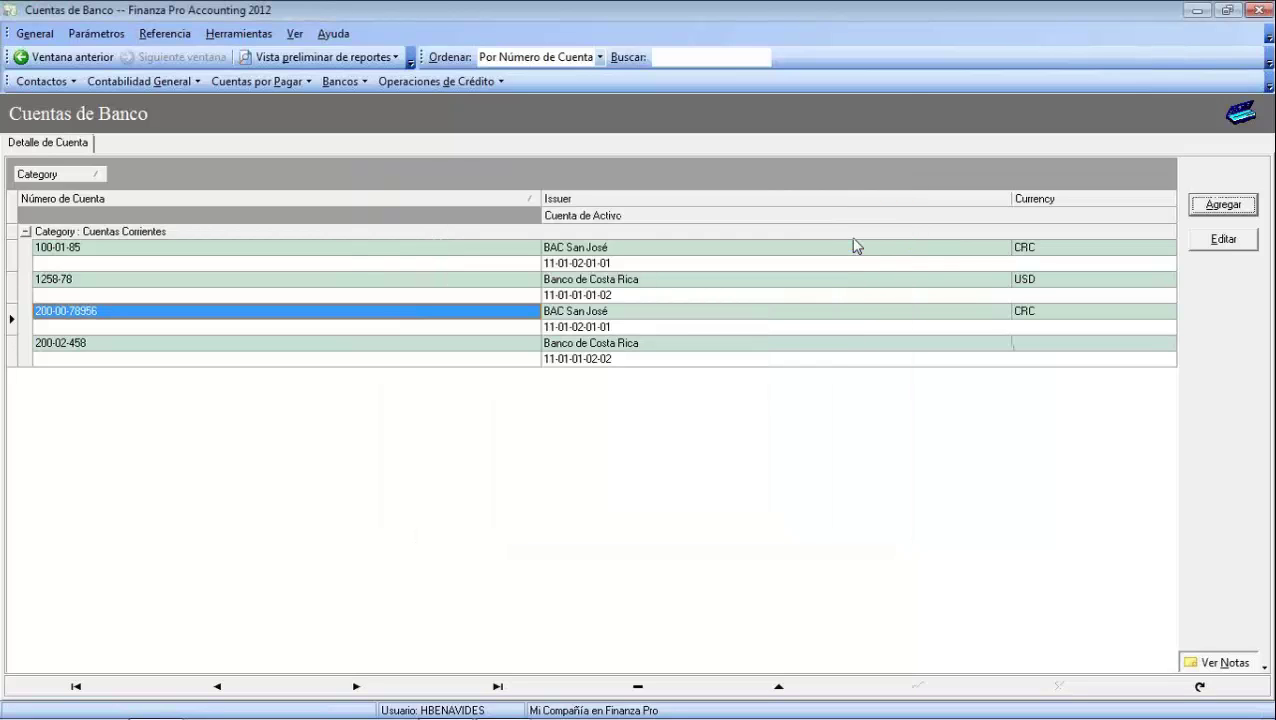
Select the new account's entry in the Cuentas de Banco list and use its context menu
{"action": "left_click", "coordinate": [612, 314]}
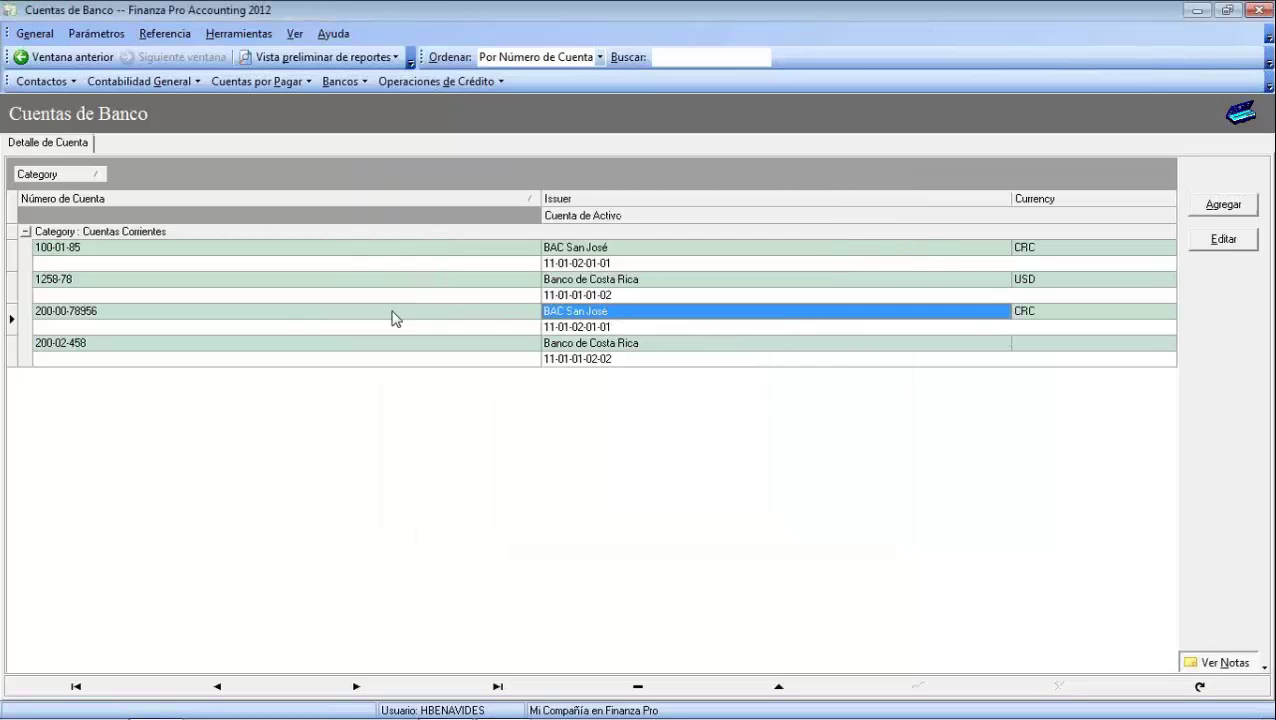
{"action": "left_click", "coordinate": [1237, 482]}
{"action": "left_click", "coordinate": [1144, 551]}
{"action": "right_click", "coordinate": [1256, 490]}
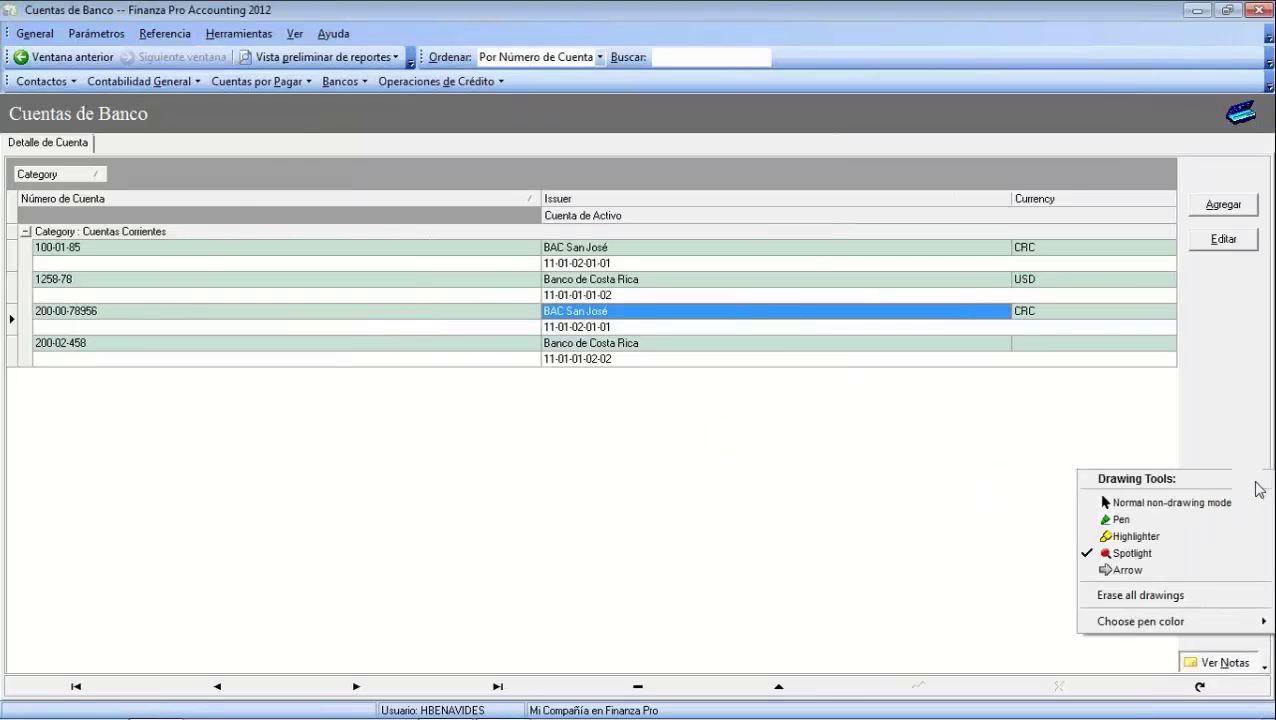
{"action": "left_click", "coordinate": [1182, 503]}
Choose Parámetros > Bancos > Bancos y Emisores
{"action": "left_click", "coordinate": [117, 37]}
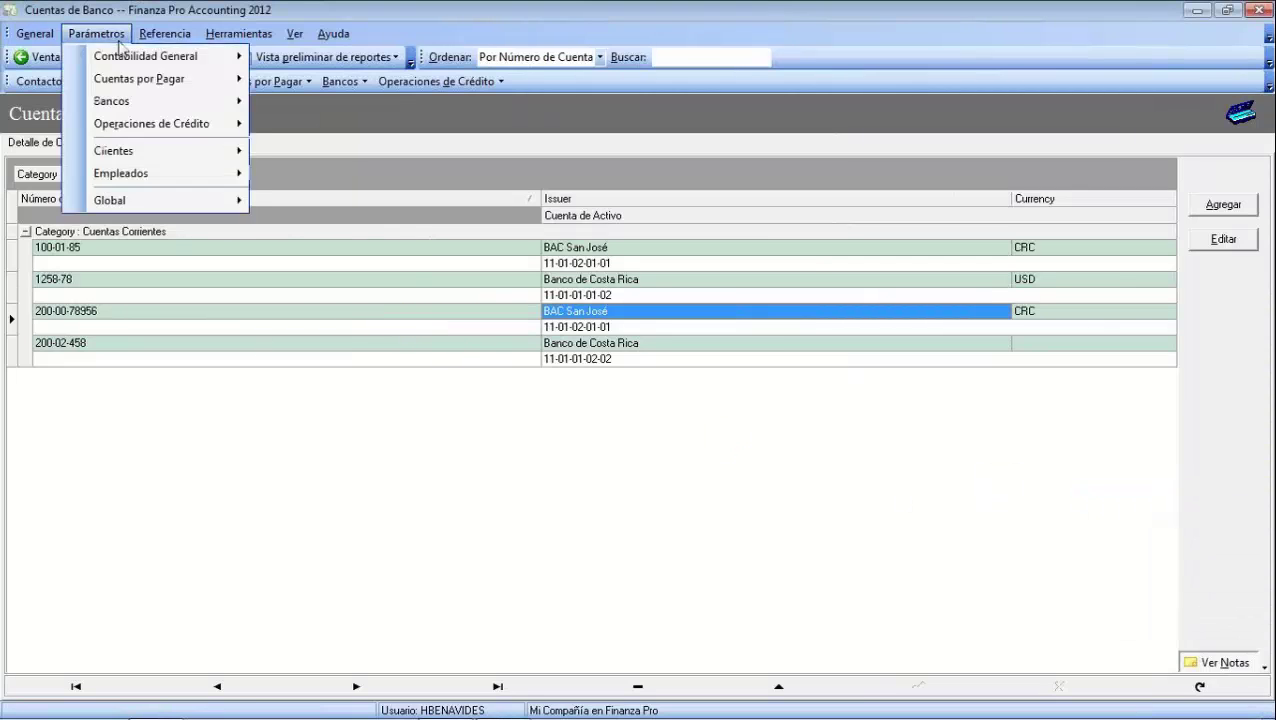
{"action": "mouse_move", "coordinate": [143, 108]}
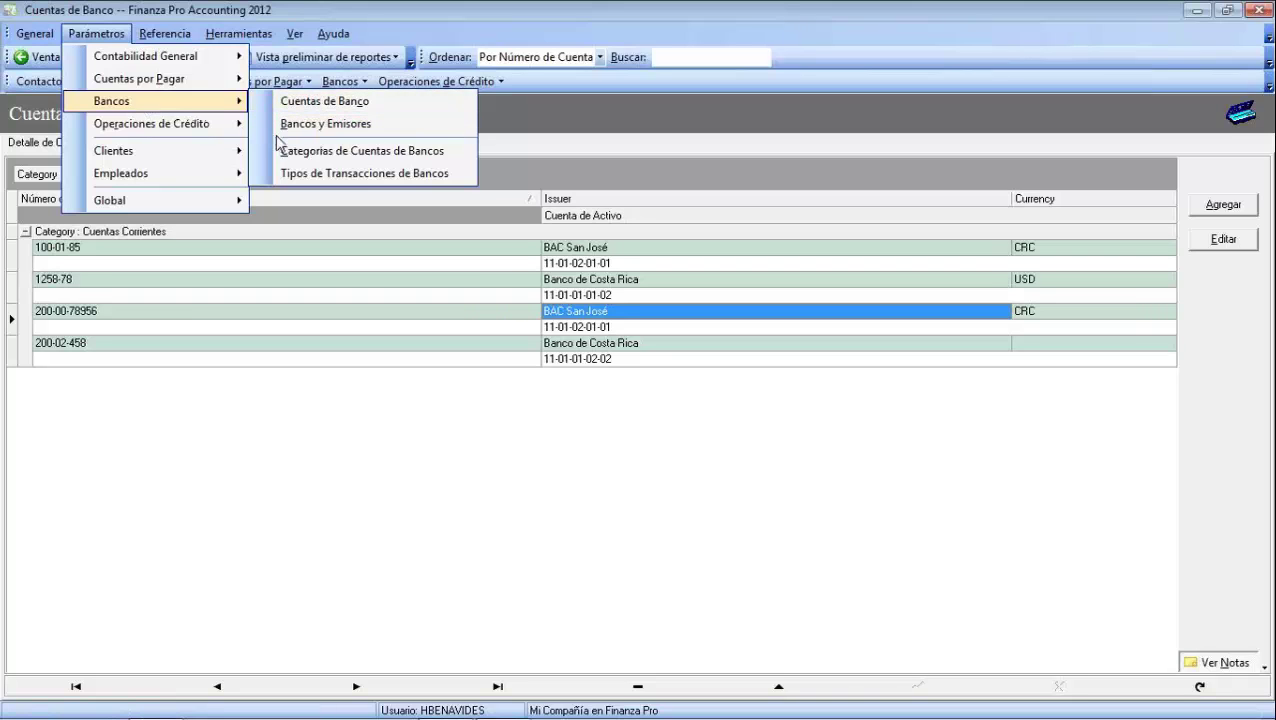
{"action": "left_click", "coordinate": [321, 128]}
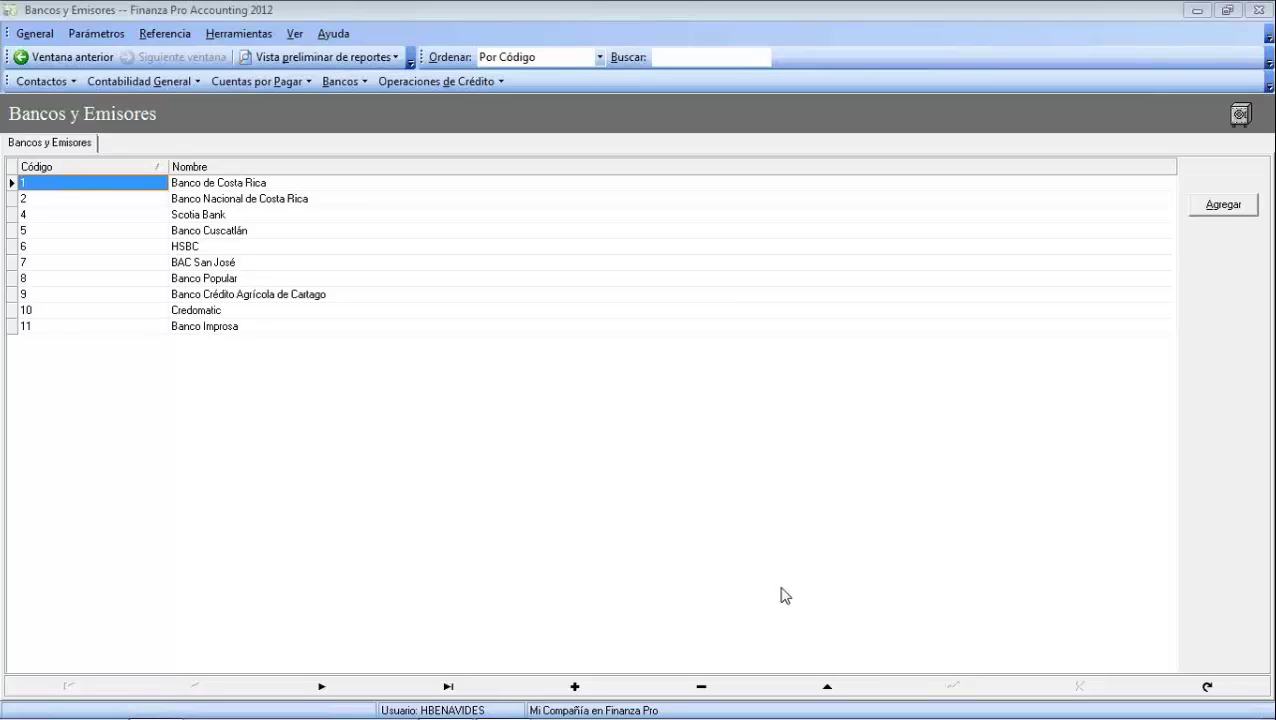
Add a new bank row named Banco de América
{"action": "left_click", "coordinate": [1221, 206]}
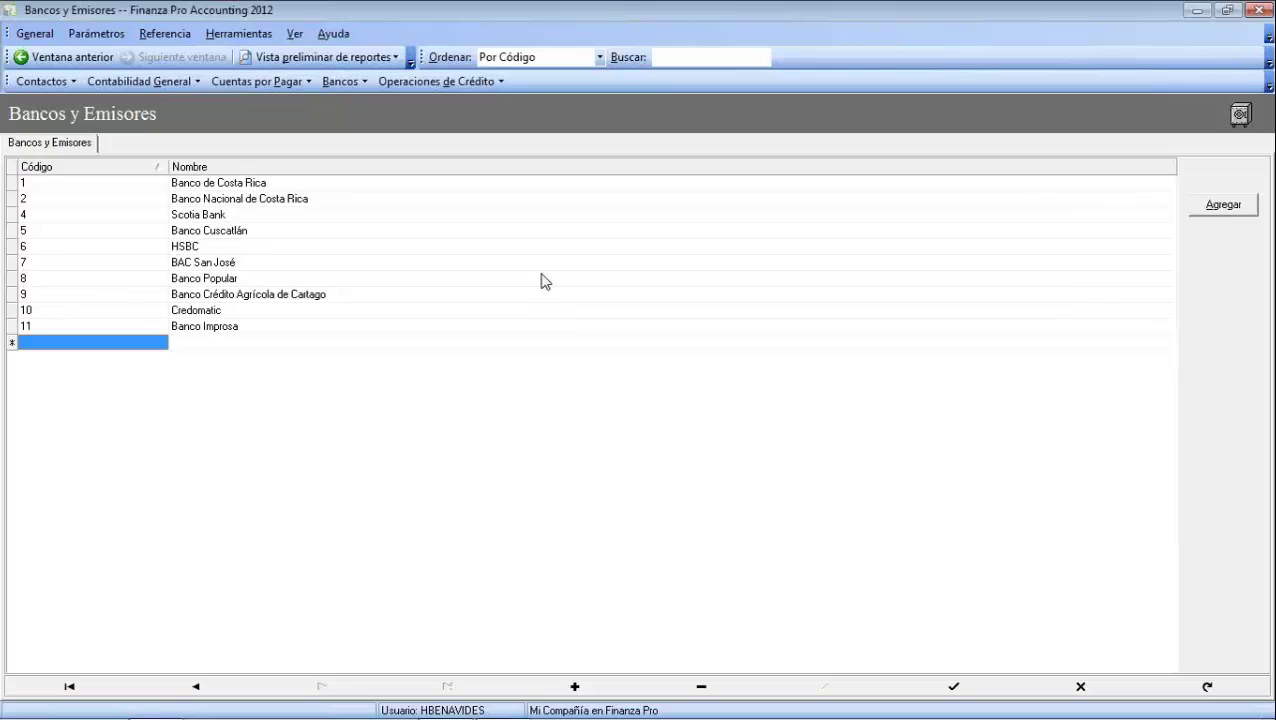
{"action": "left_click", "coordinate": [196, 344]}
{"action": "type", "text": "Banco de América"}
{"action": "key", "text": "Return"}
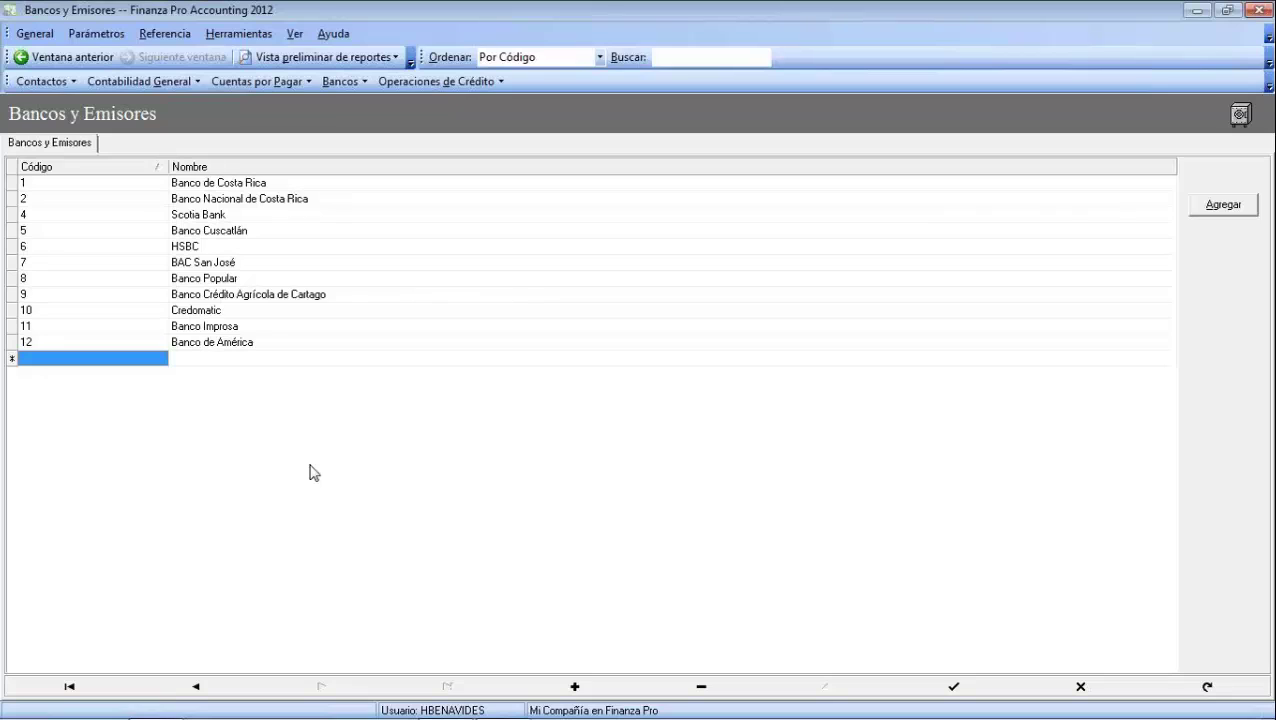
Enter Fondos de Operación in the next empty row, saving it as code 13
{"action": "left_click", "coordinate": [187, 360]}
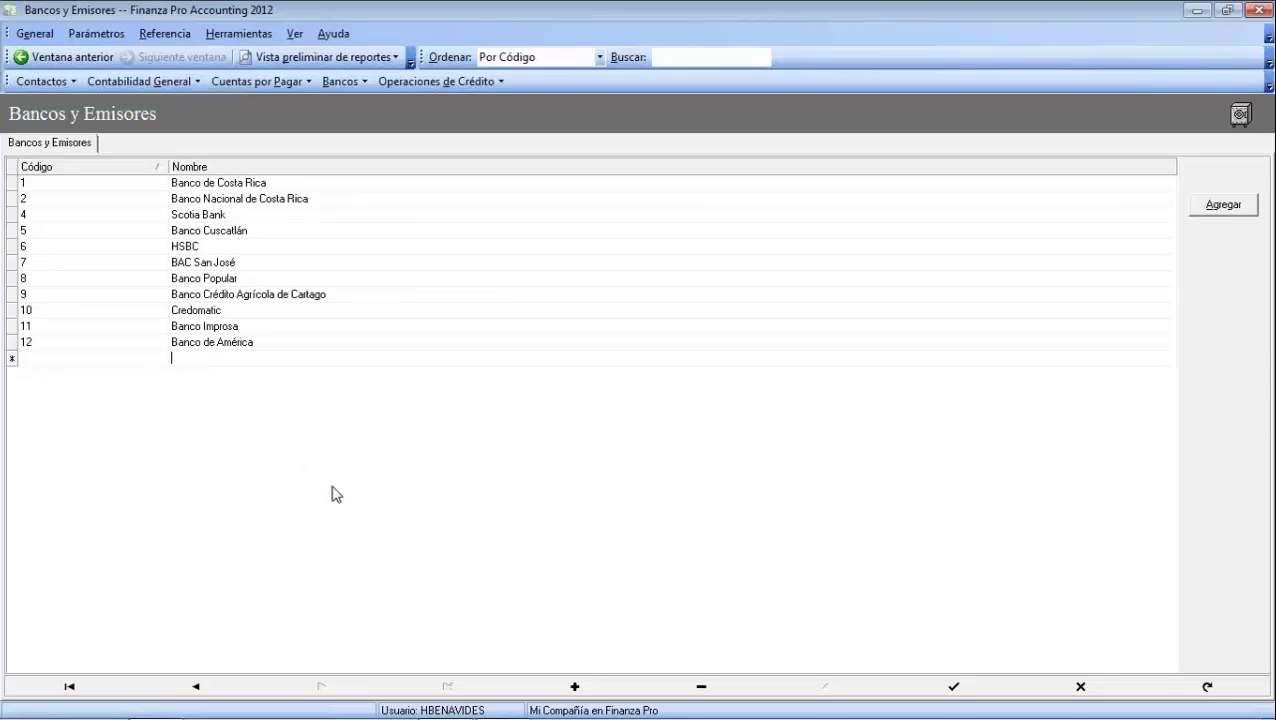
{"action": "type", "text": "Fondos de D"}
{"action": "type", "text": "peración"}
{"action": "key", "text": "Return"}
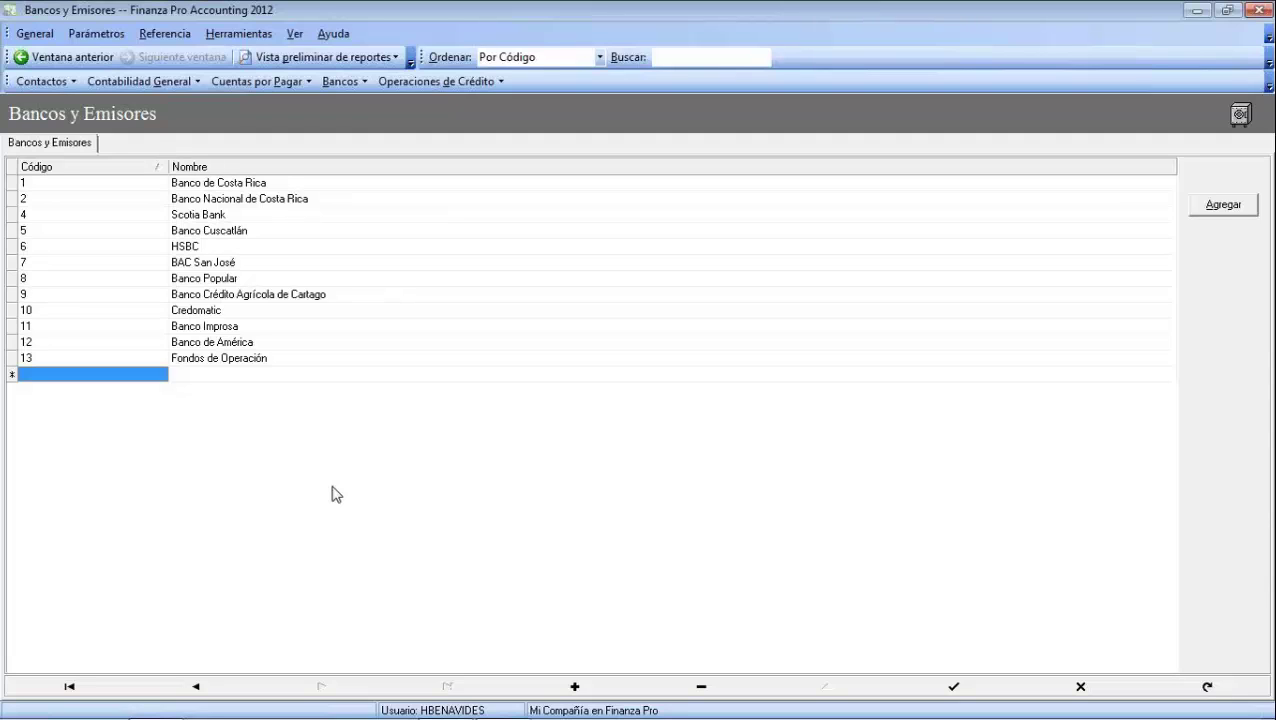
{"action": "key", "text": "Tab"}
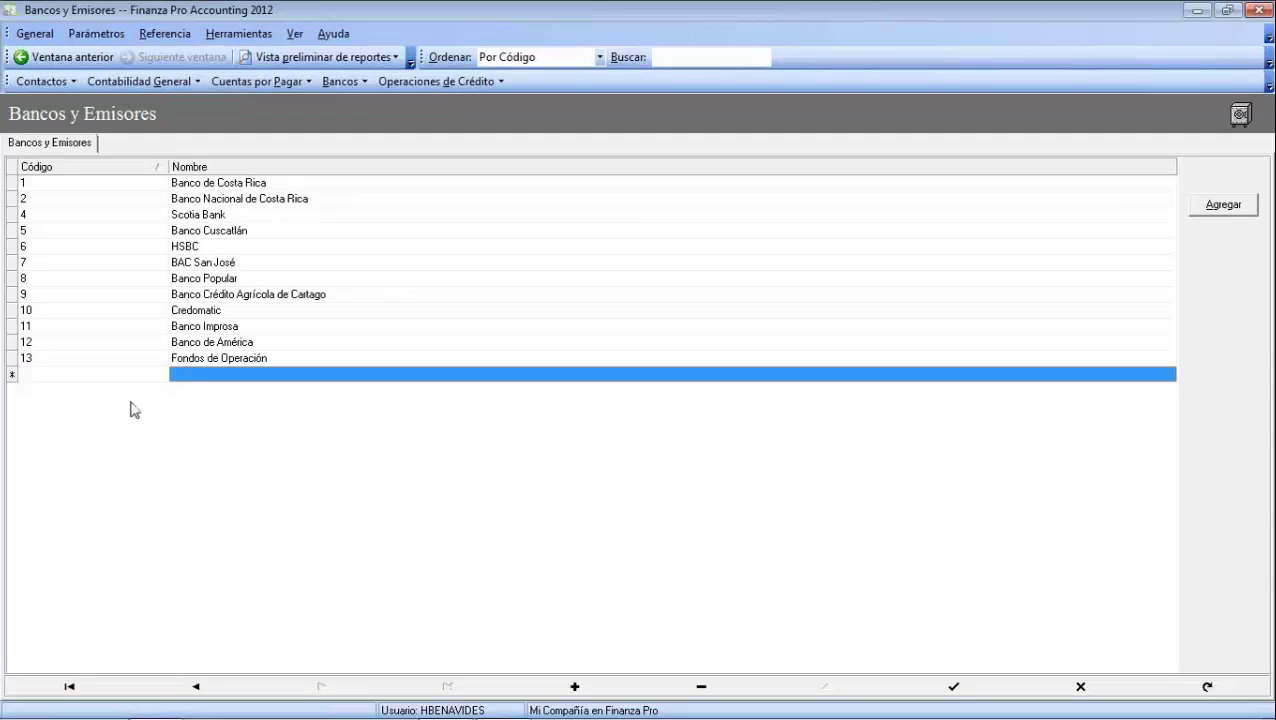
Cancel the blank new bank row, leaving twelve banks, and bring up the Parámetros menu
{"action": "left_click", "coordinate": [184, 375]}
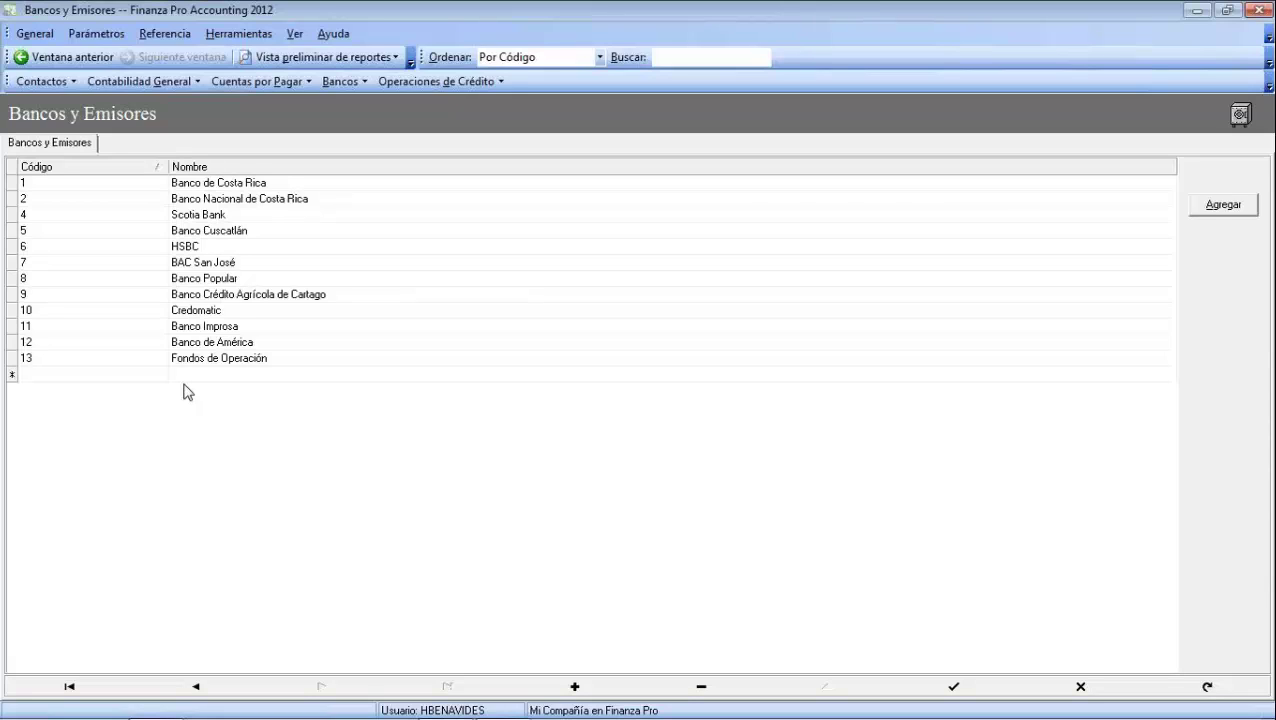
{"action": "left_click", "coordinate": [229, 329]}
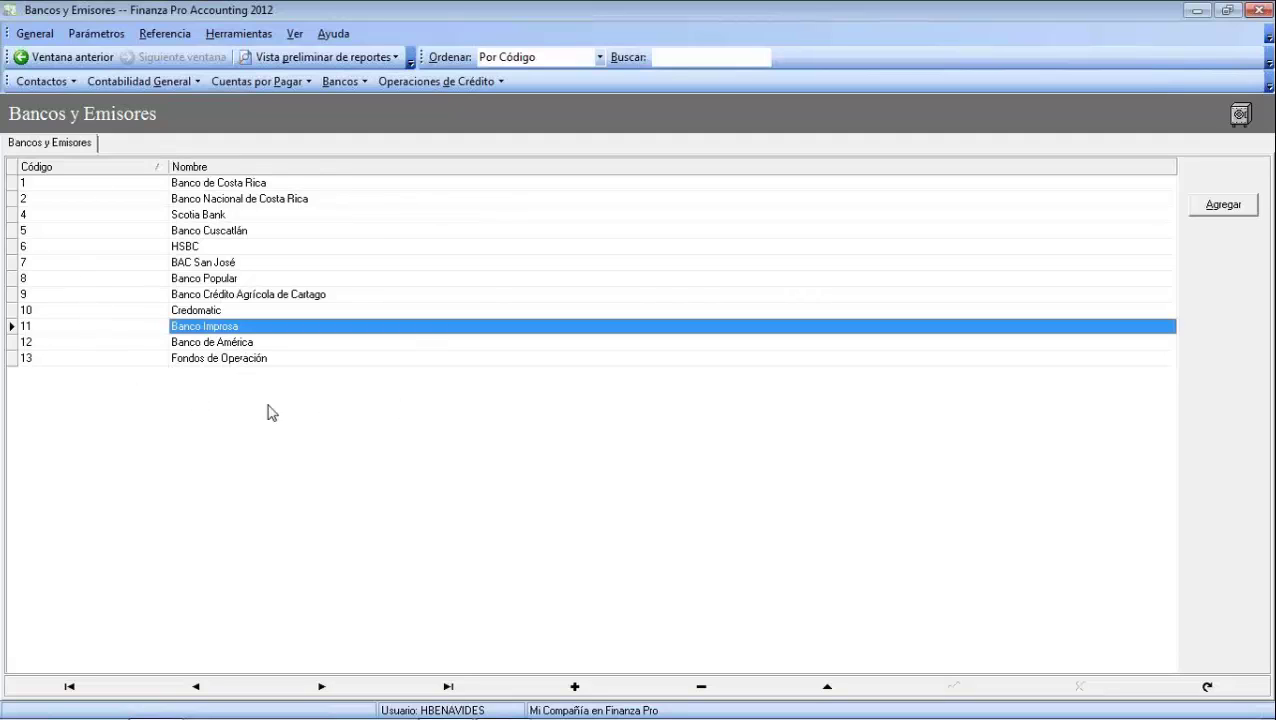
{"action": "key", "text": "Insert"}
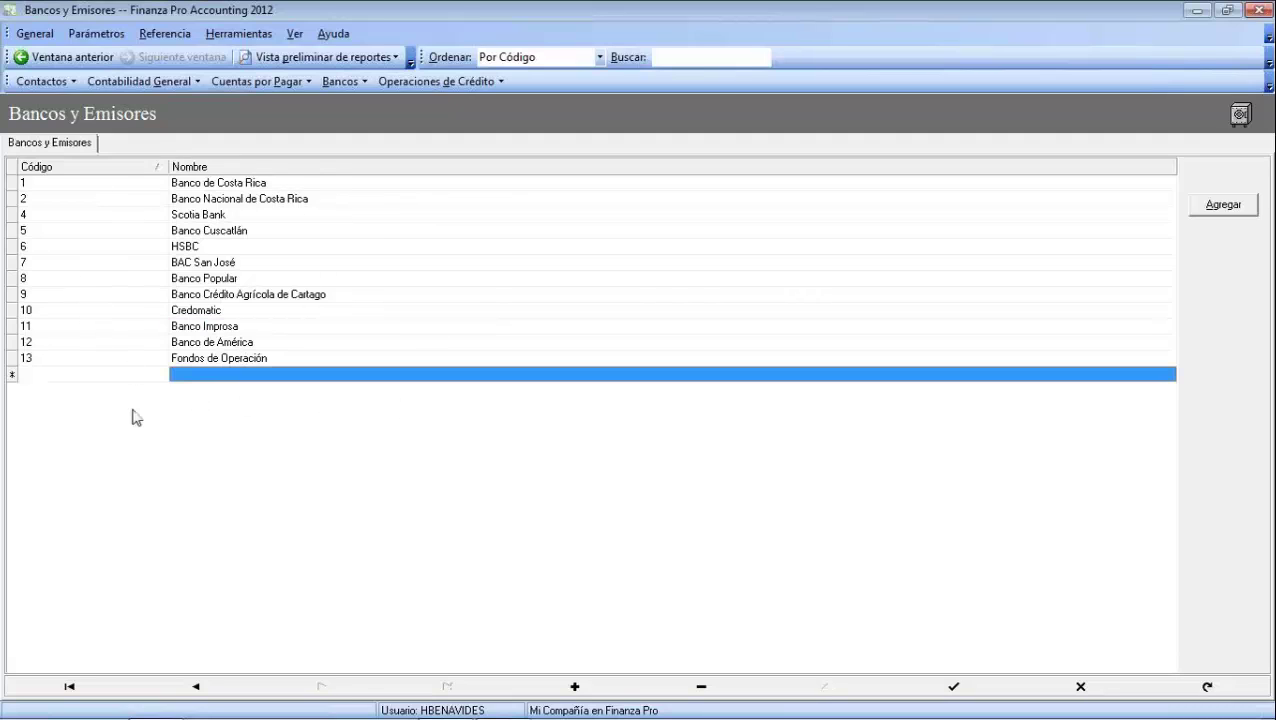
{"action": "left_click", "coordinate": [185, 376]}
{"action": "key", "text": "Escape"}
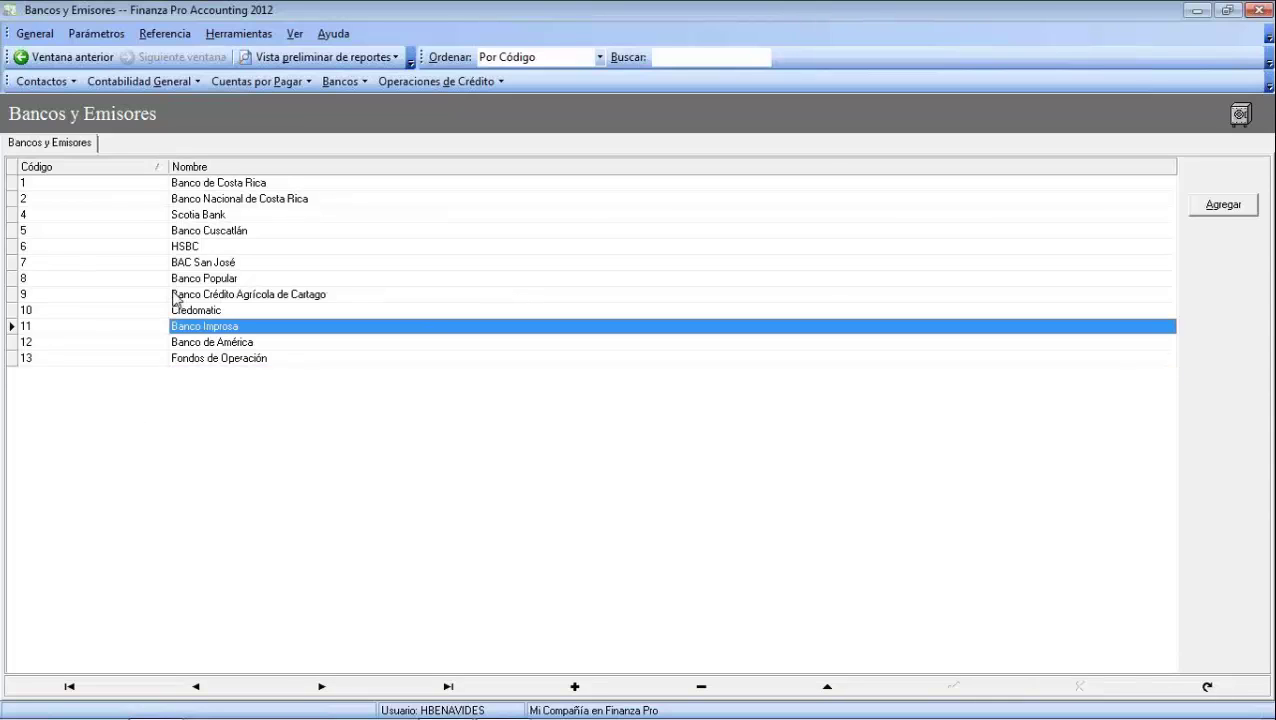
{"action": "left_click", "coordinate": [95, 37]}
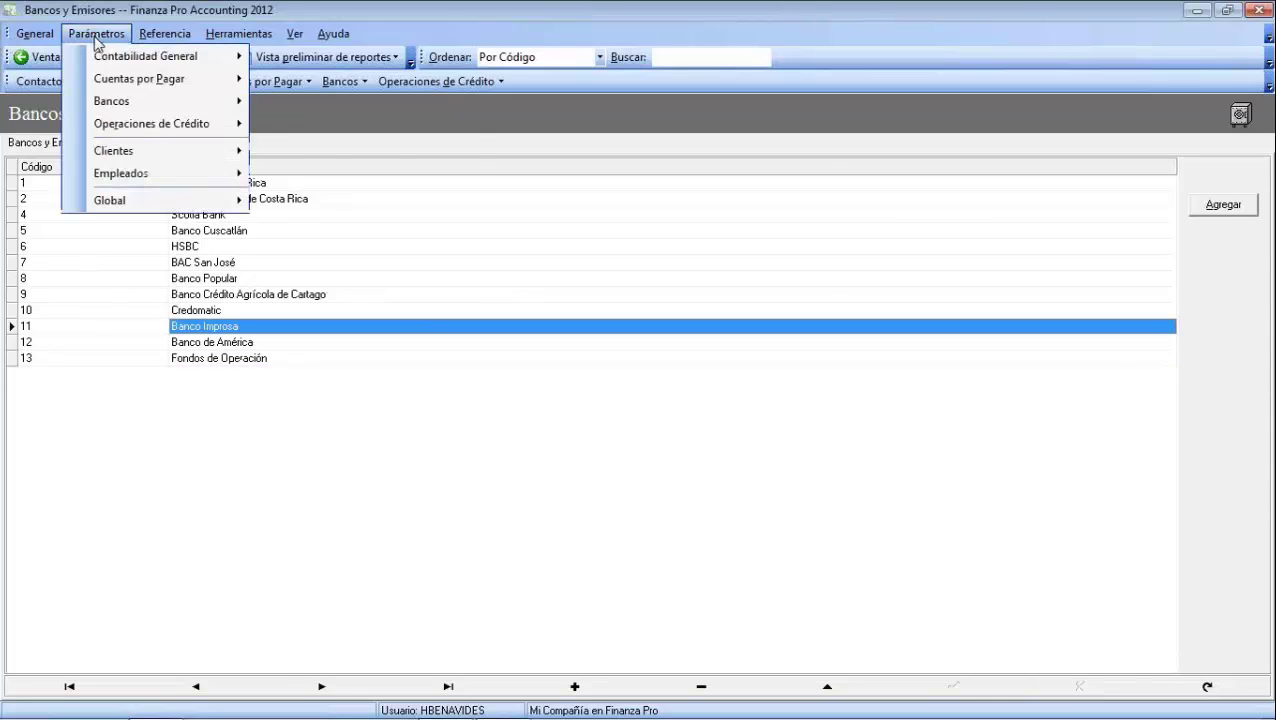
Choose Parámetros > Bancos > Categorías de Cuentas de Bancos to list the seven categories
{"action": "mouse_move", "coordinate": [129, 106]}
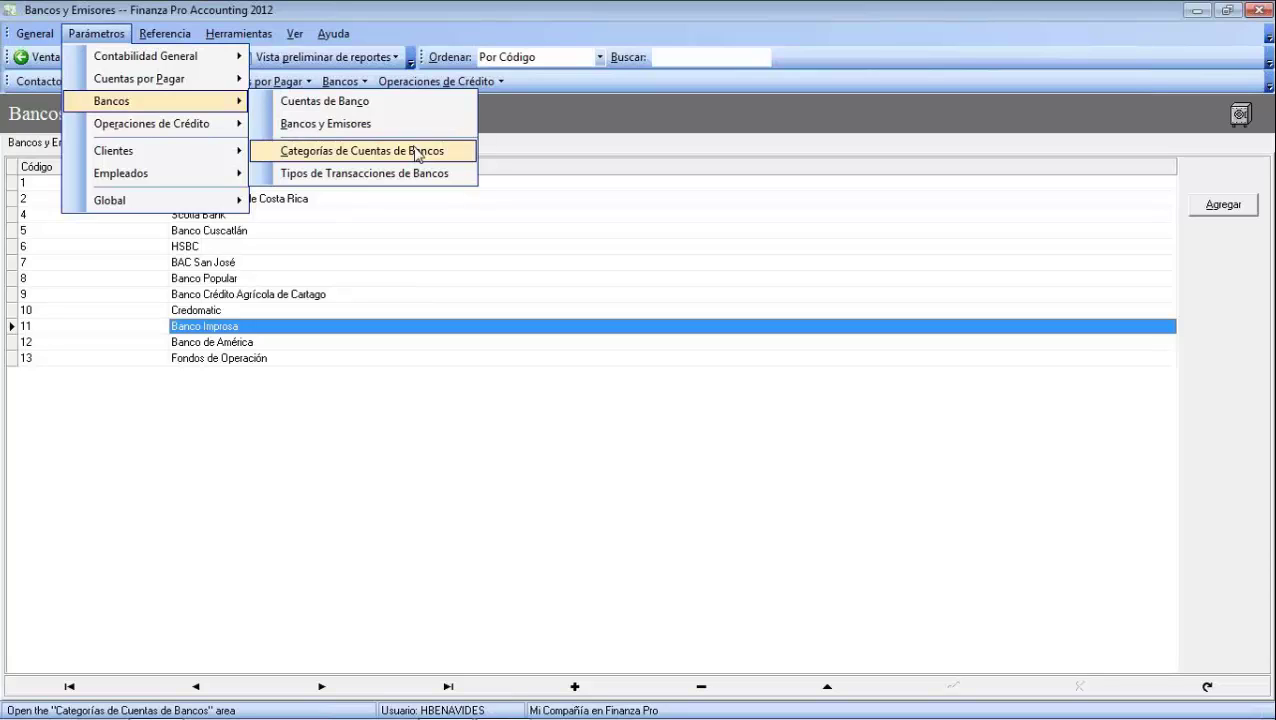
{"action": "left_click", "coordinate": [418, 155]}
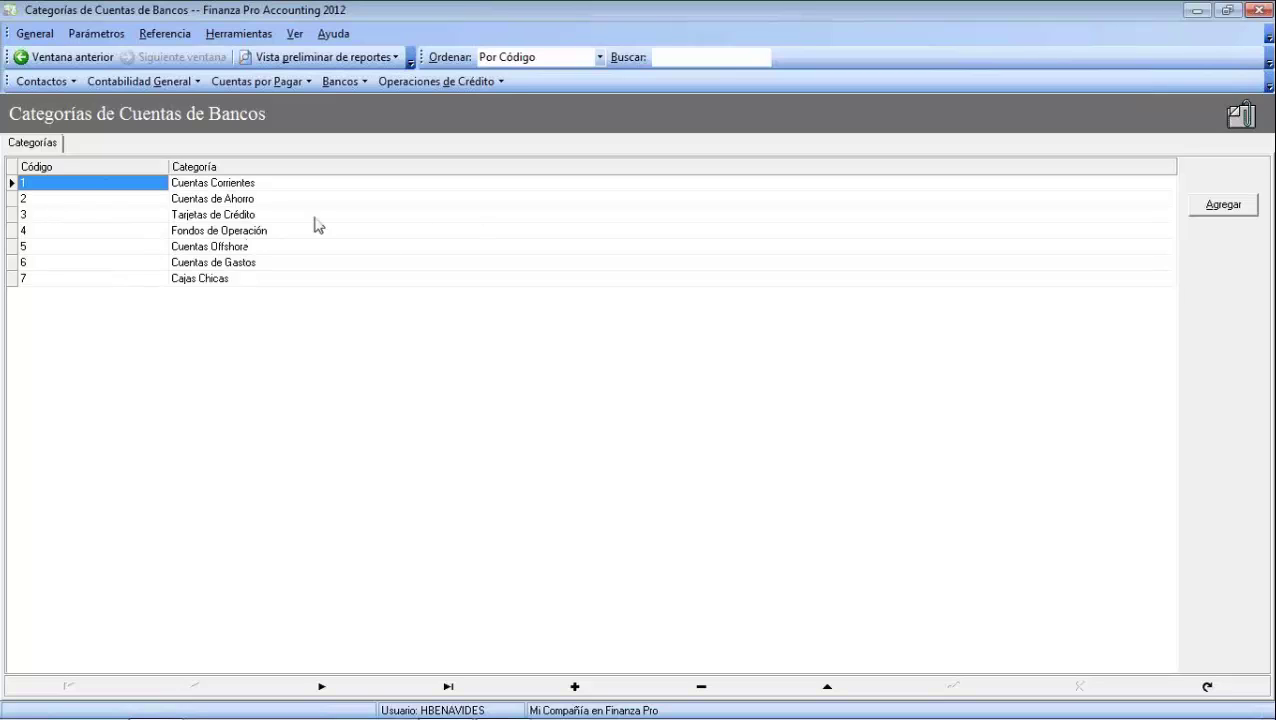
{"action": "left_click", "coordinate": [198, 281]}
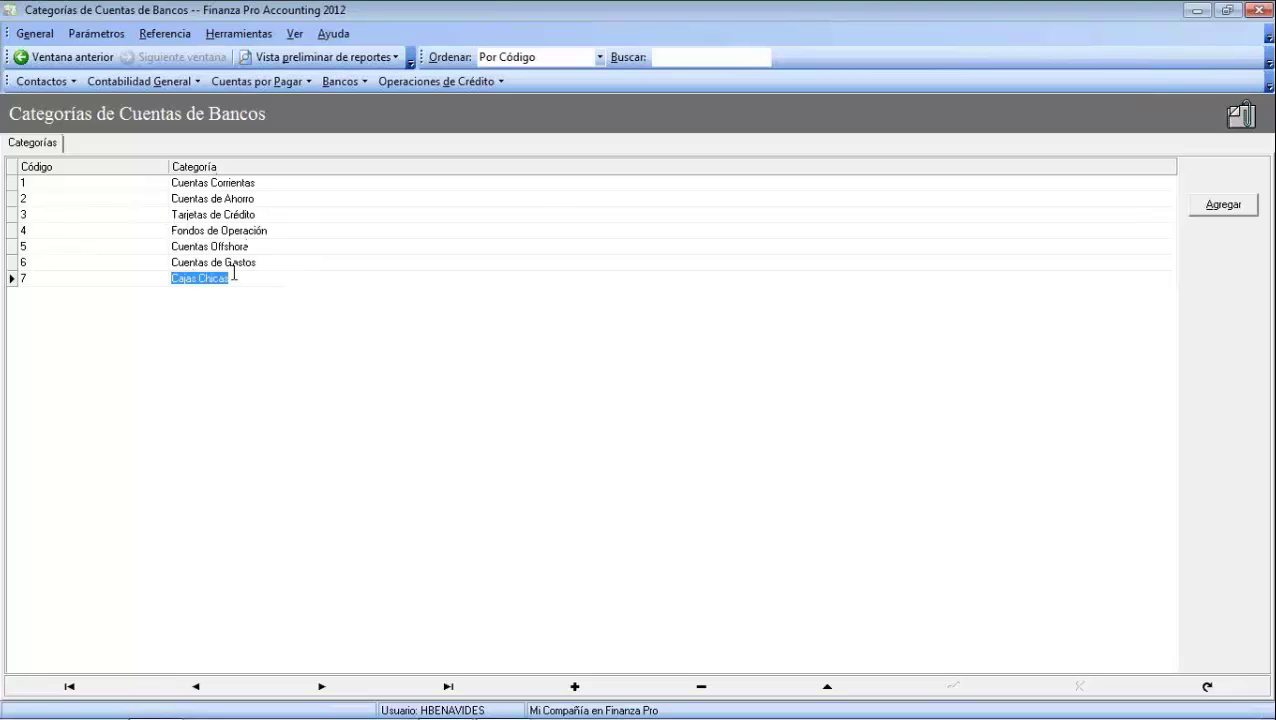
{"action": "left_click", "coordinate": [251, 277]}
{"action": "left_click_drag", "start_coordinate": [230, 280], "coordinate": [171, 287]}
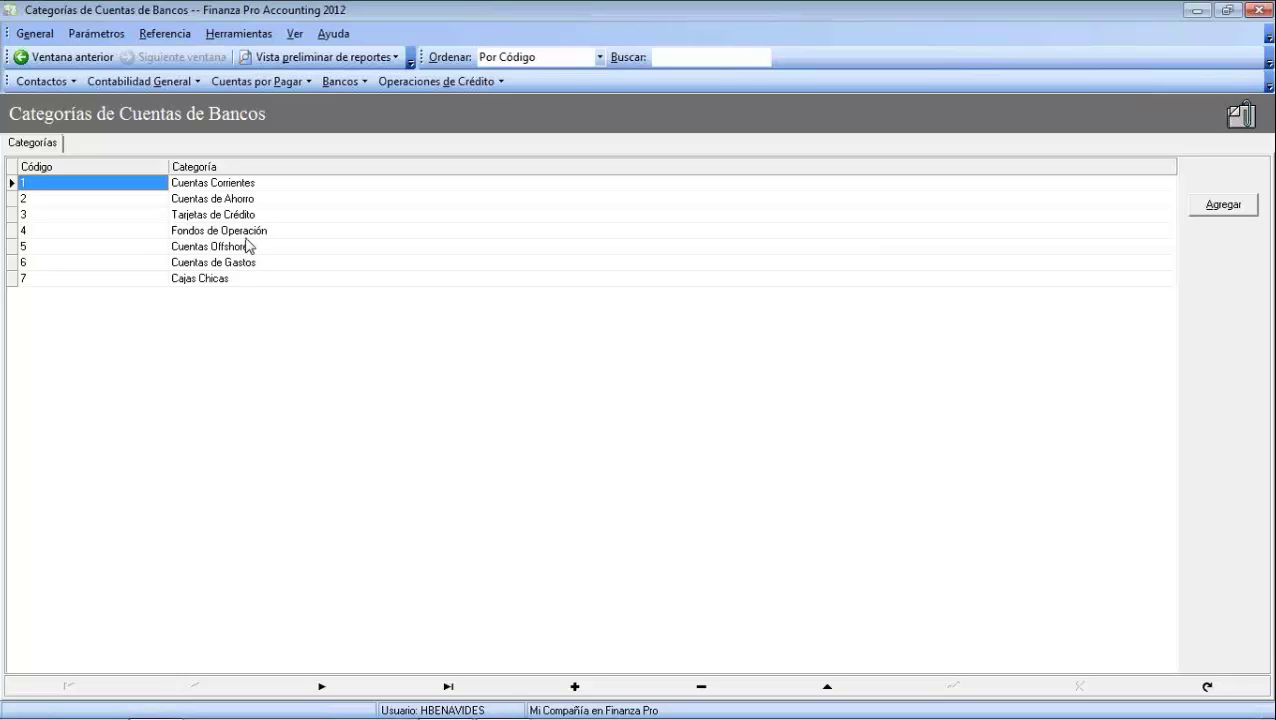
{"action": "left_click_drag", "start_coordinate": [230, 279], "coordinate": [168, 282]}
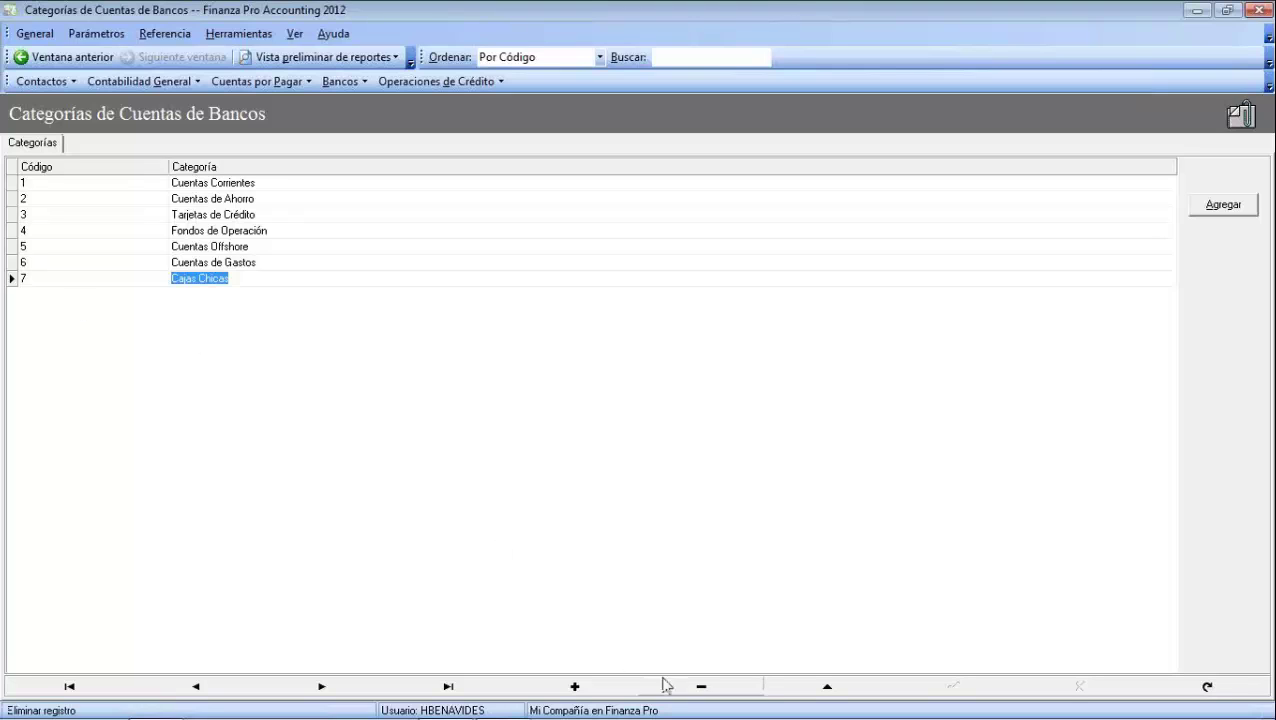
{"action": "left_click", "coordinate": [701, 687]}
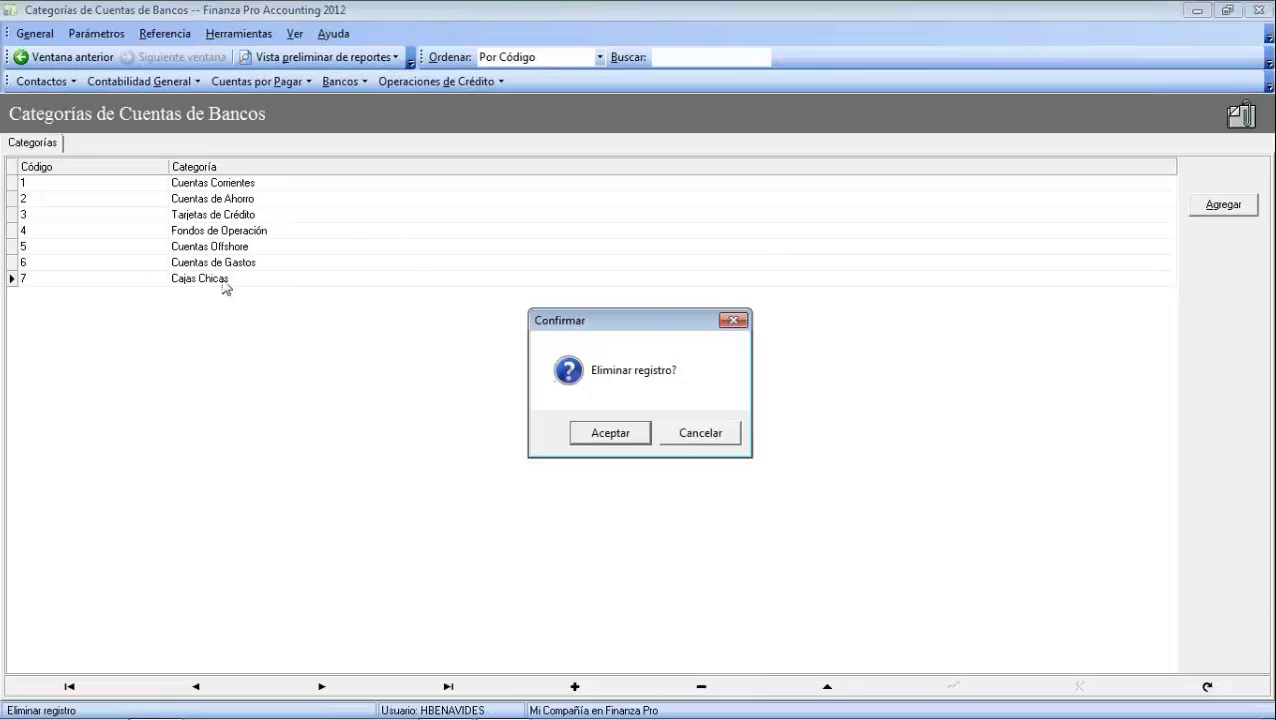
{"action": "key", "text": "Escape"}
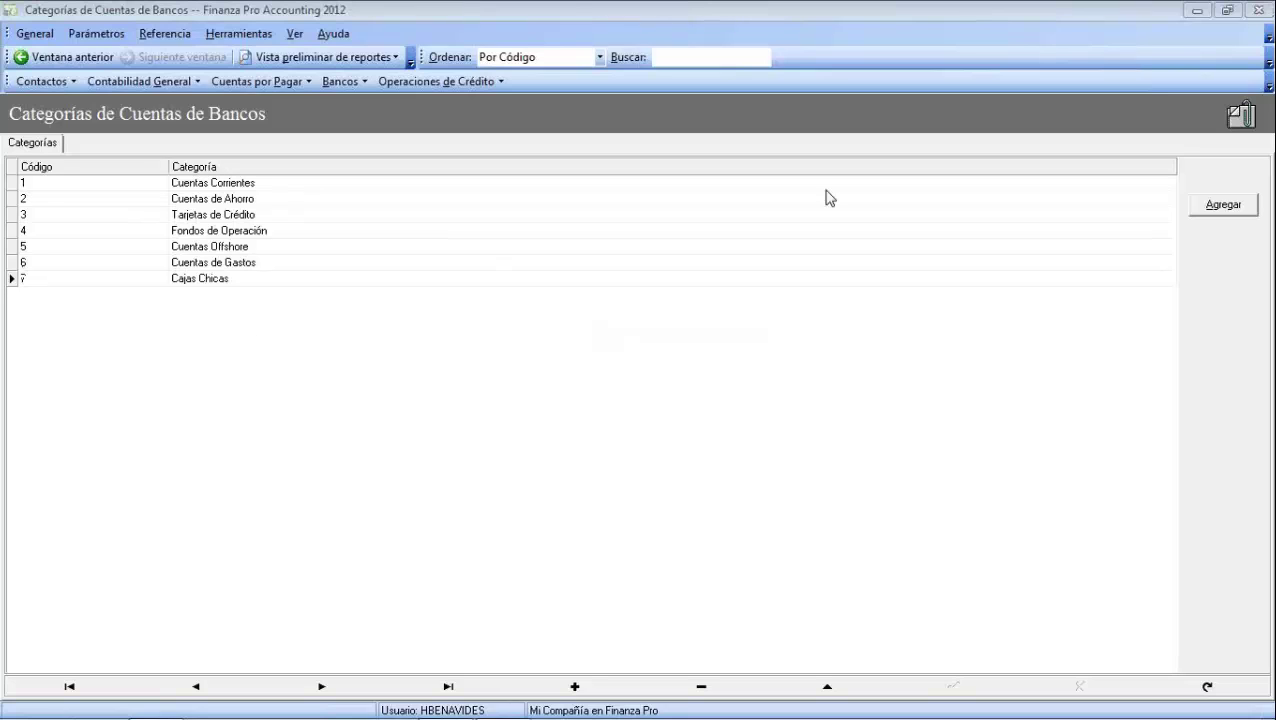
Add PRUEBA as bank account category code 8, then bring up Parámetros > Bancos
{"action": "left_click", "coordinate": [1228, 205]}
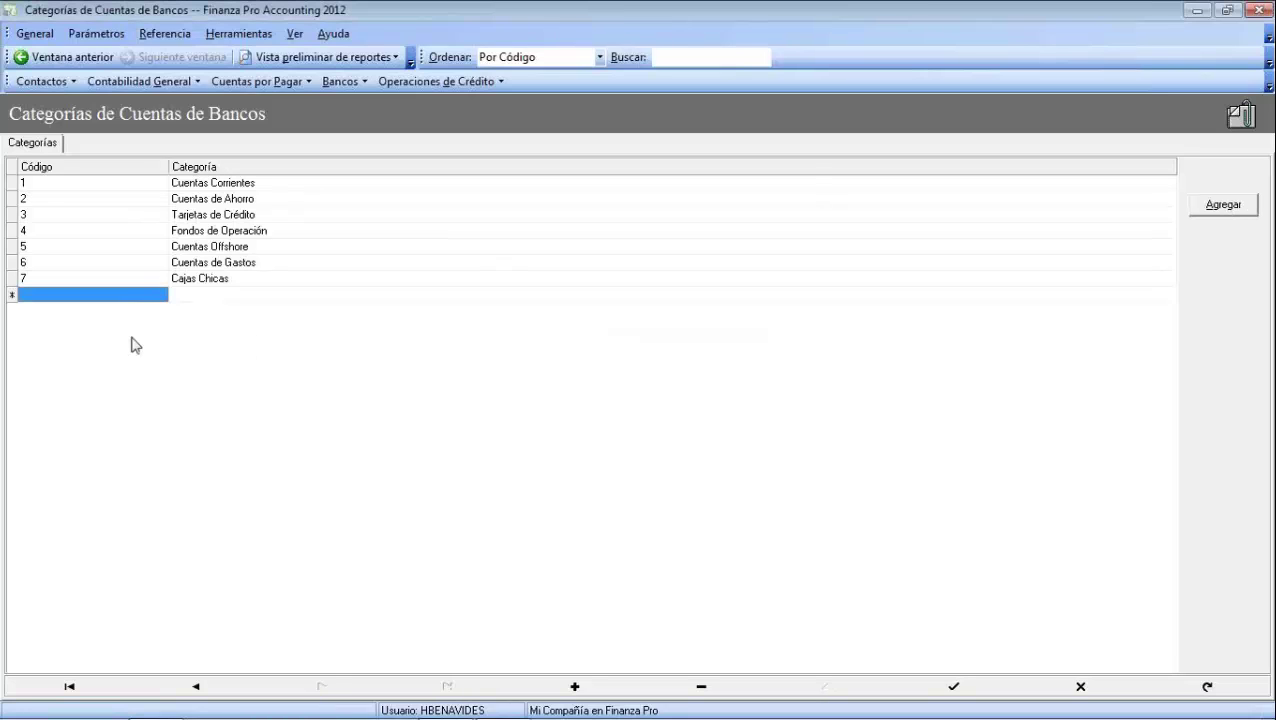
{"action": "left_click", "coordinate": [200, 296]}
{"action": "left_click", "coordinate": [200, 296]}
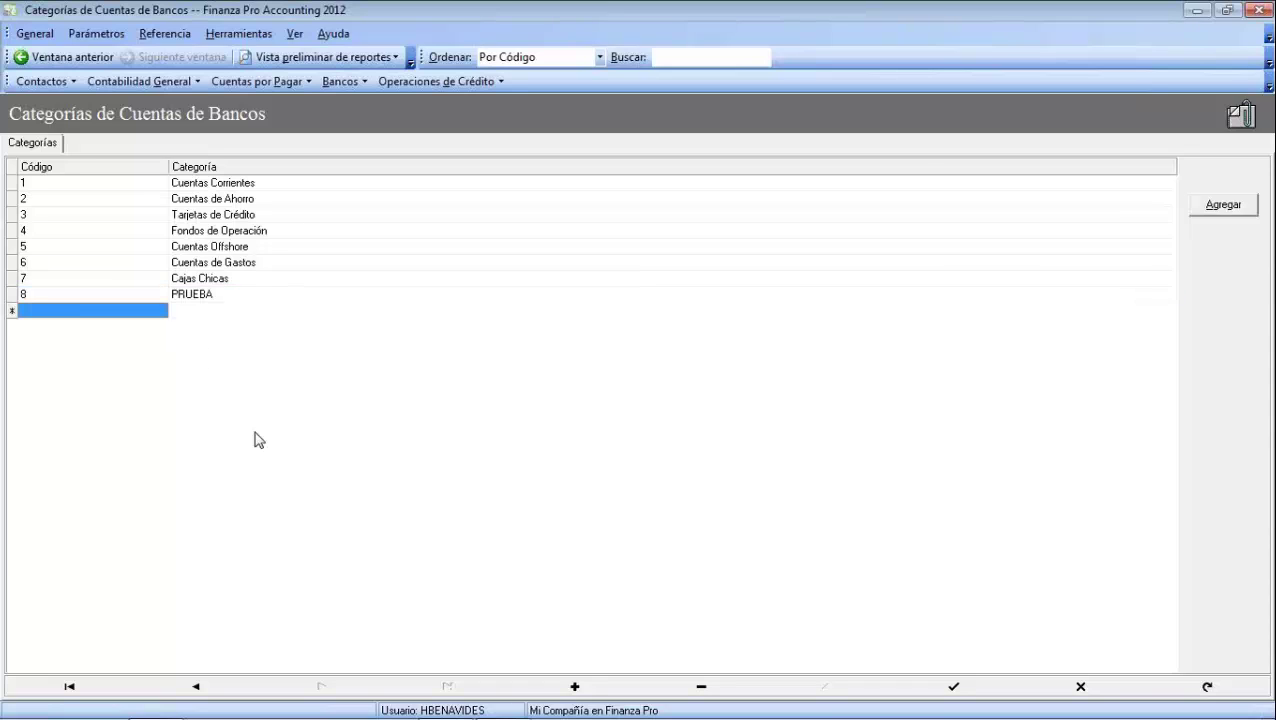
{"action": "key", "text": "Tab"}
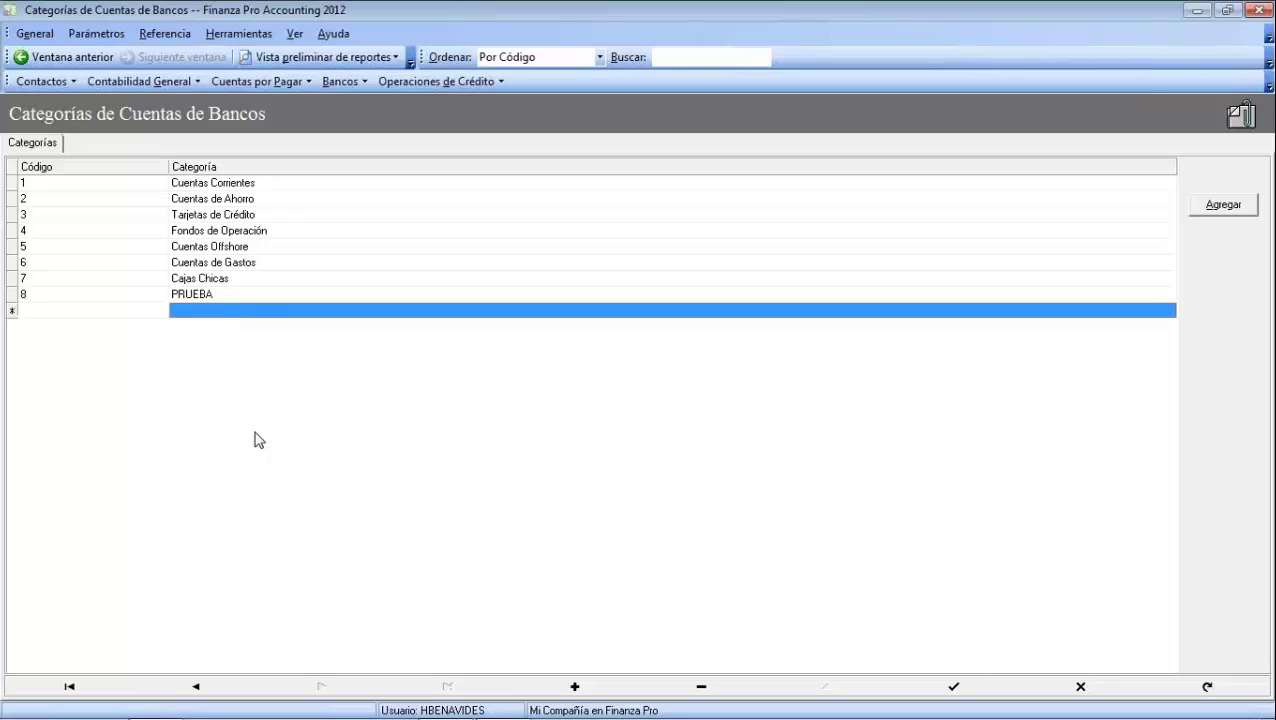
{"action": "left_click", "coordinate": [262, 292]}
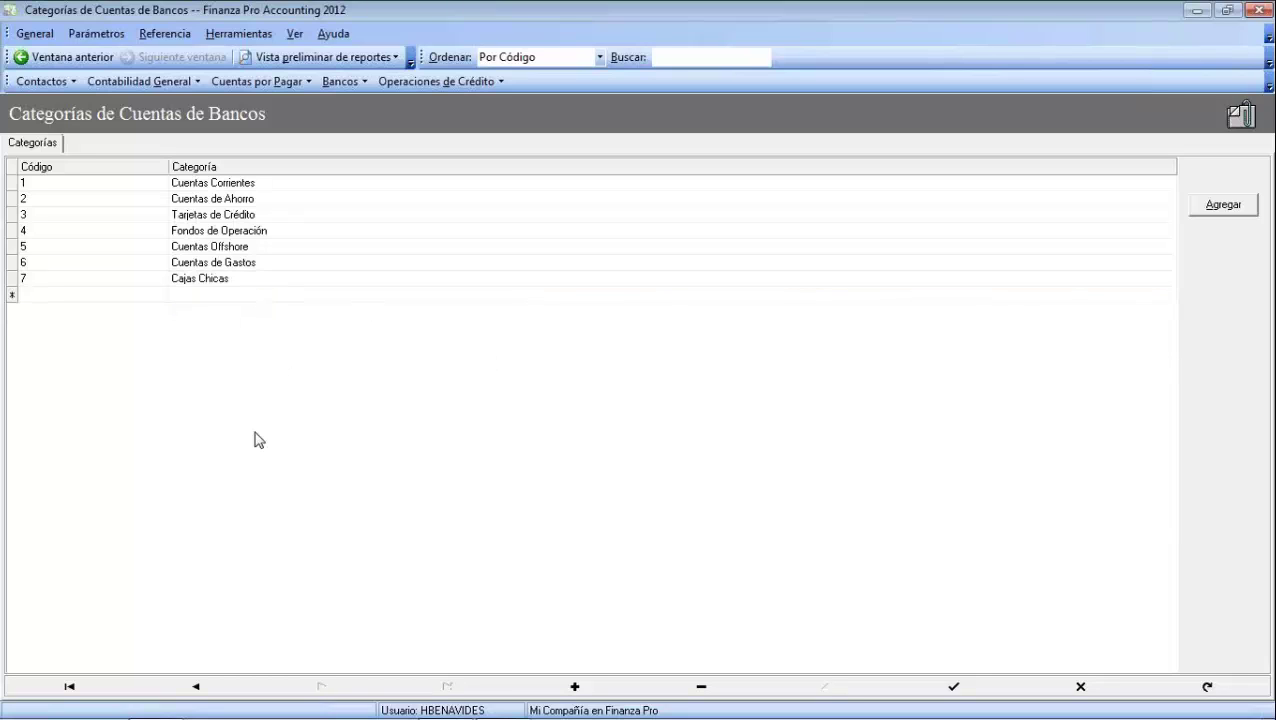
{"action": "left_click", "coordinate": [96, 33]}
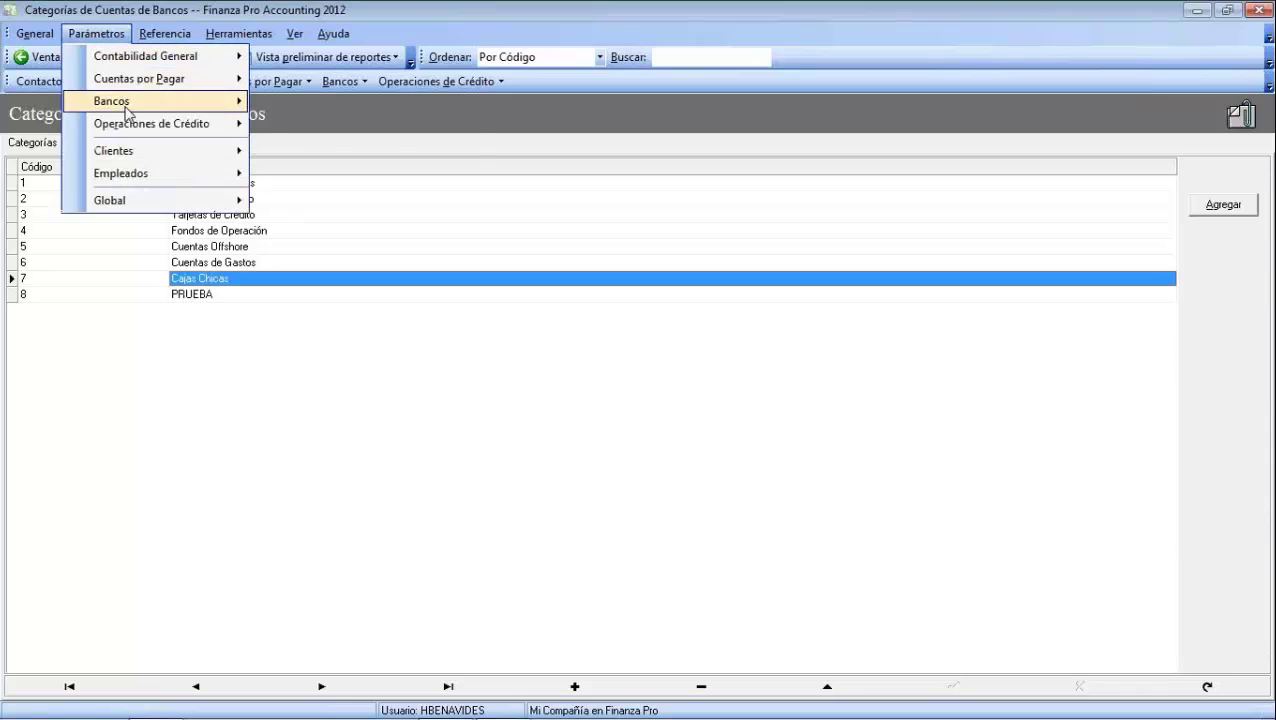
{"action": "mouse_move", "coordinate": [125, 103]}
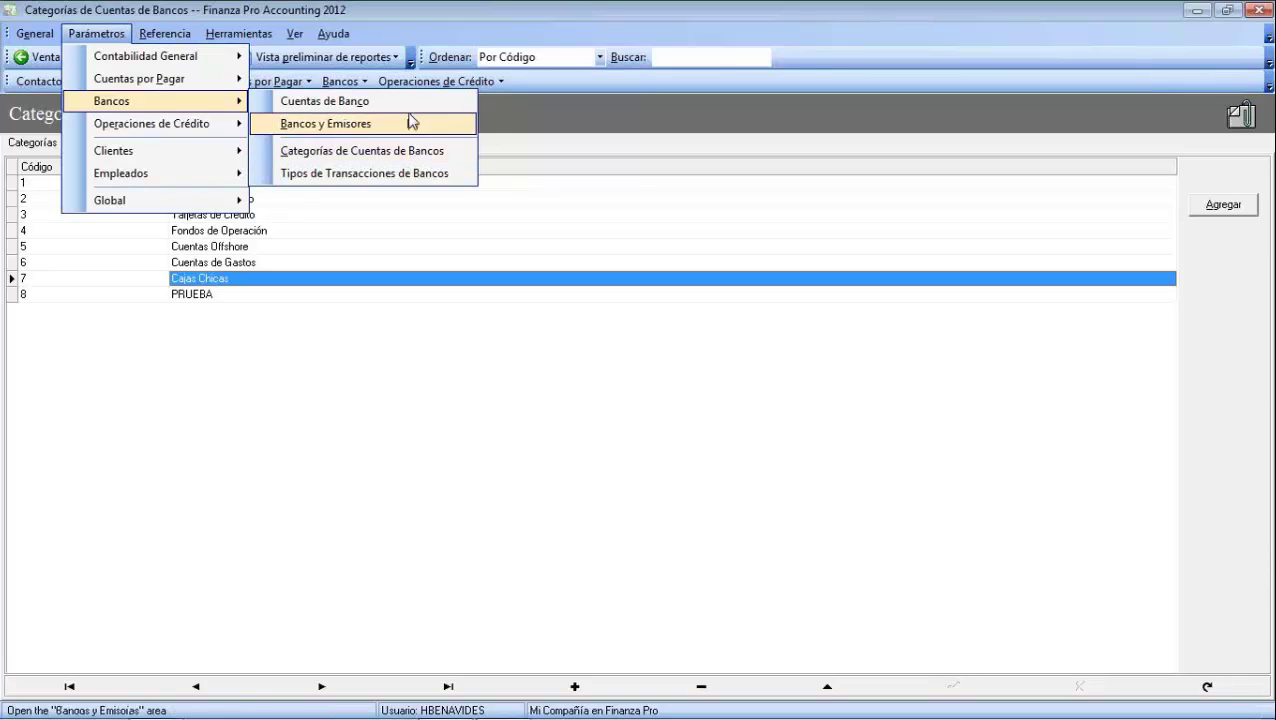
Open the Cuentas de Banco list, with accounts grouped by category
{"action": "left_click", "coordinate": [349, 101]}
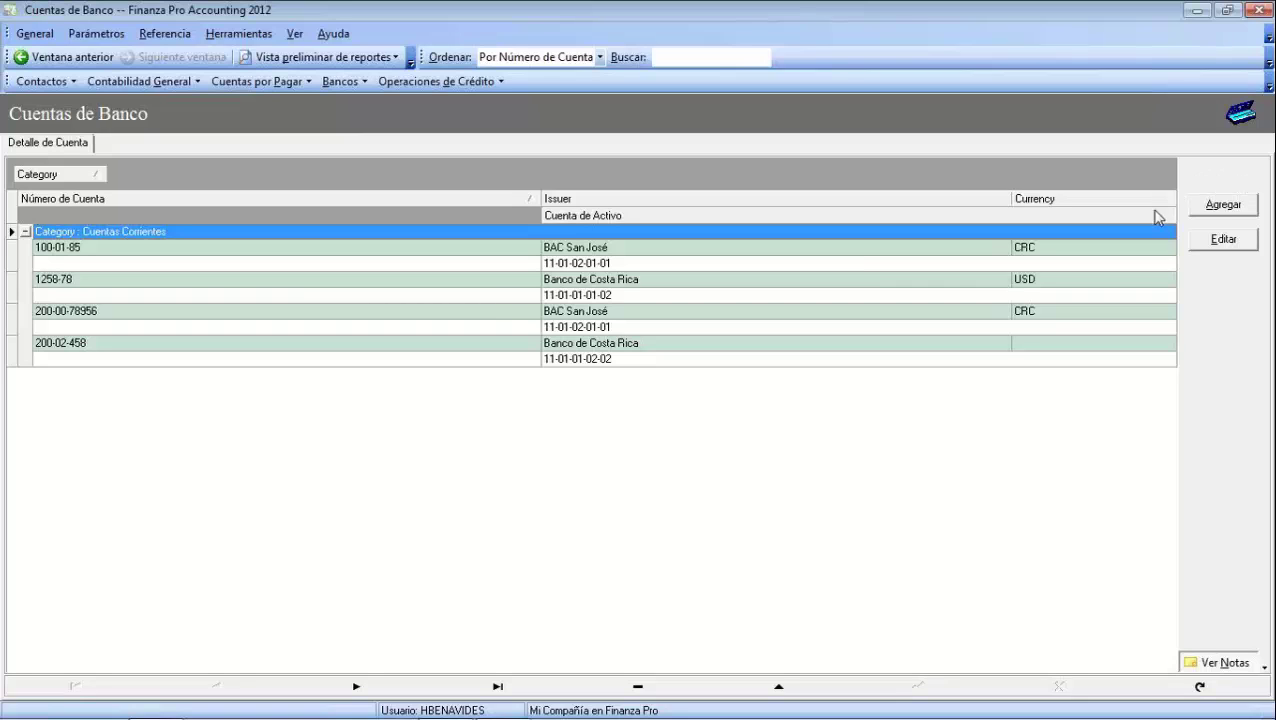
Add account 'Caja Chica': issuer Fondos de Operación, Costa Rica (Colon), category Fondos de Operación
{"action": "left_click", "coordinate": [1226, 212]}
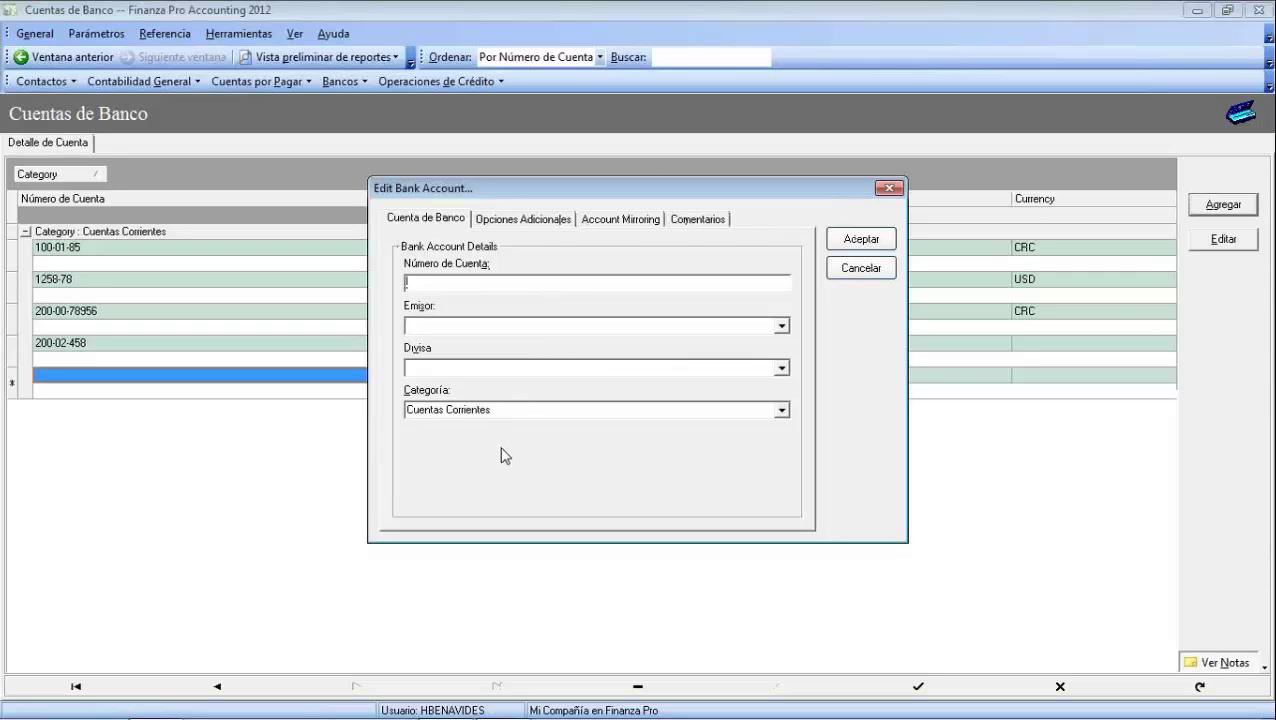
{"action": "type", "text": "Caja Chica"}
{"action": "left_click", "coordinate": [782, 326]}
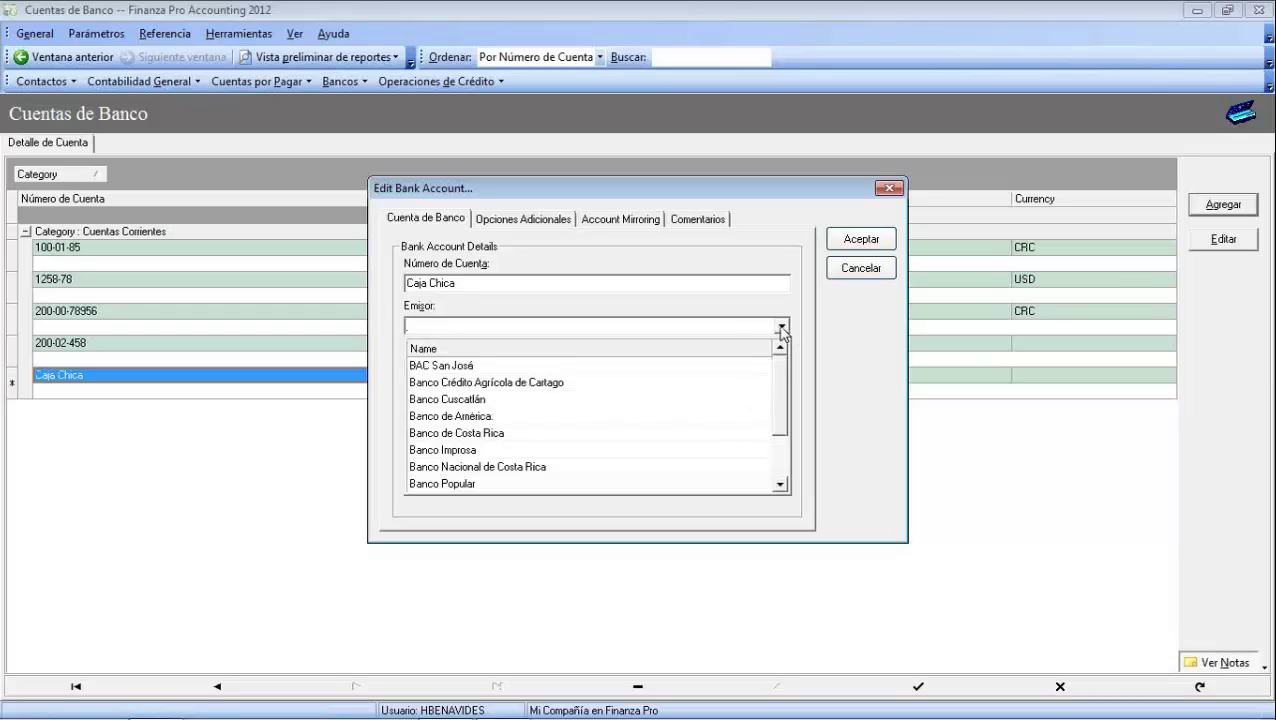
{"action": "left_click_drag", "start_coordinate": [782, 388], "coordinate": [782, 430]}
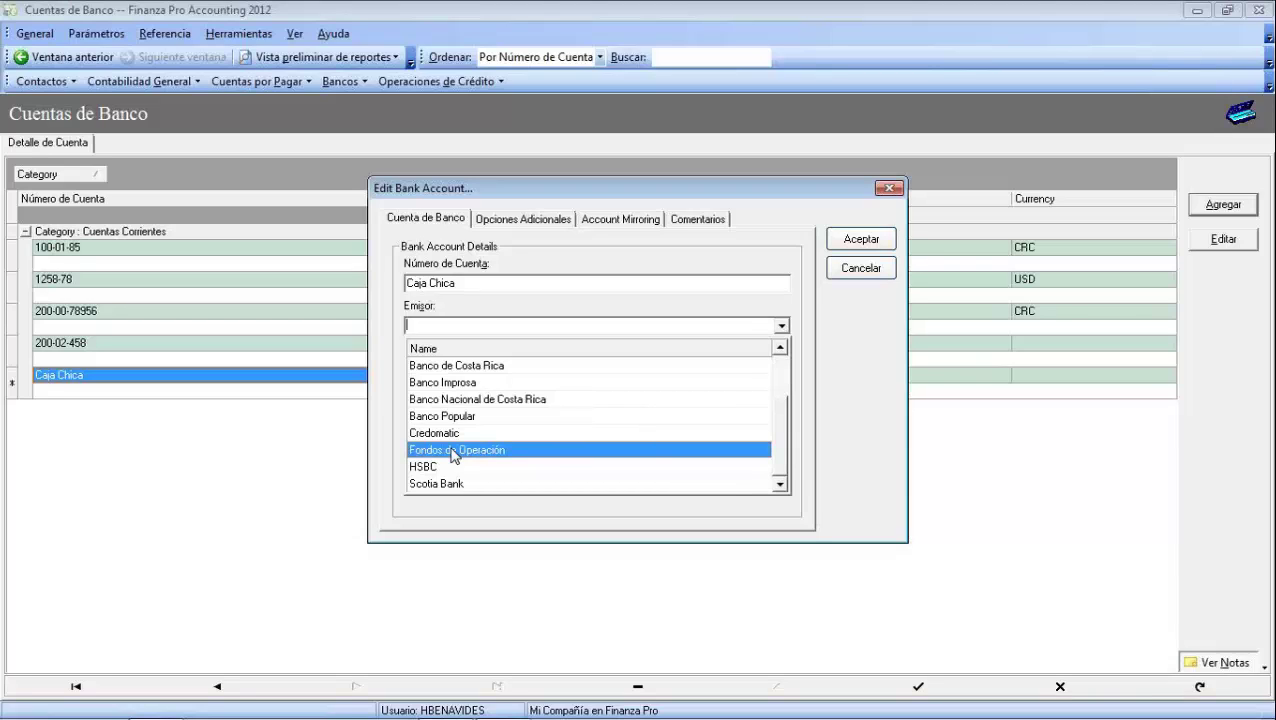
{"action": "left_click", "coordinate": [451, 450]}
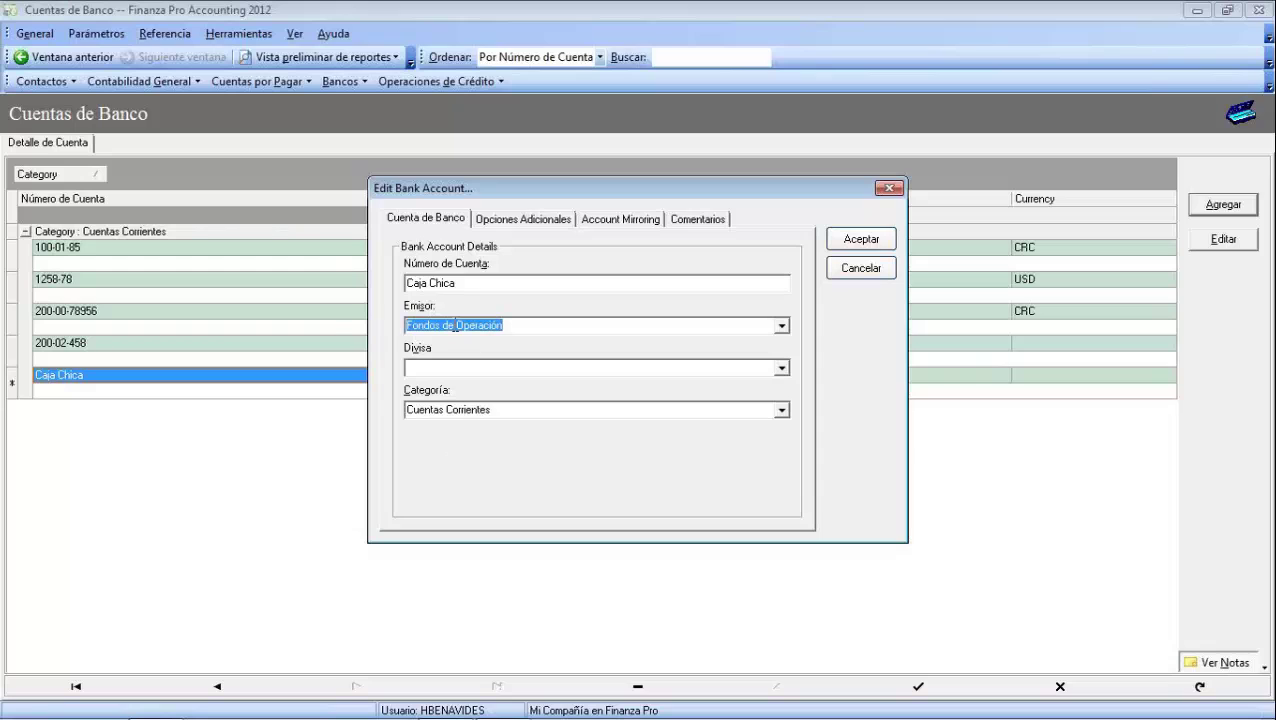
{"action": "left_click", "coordinate": [781, 368]}
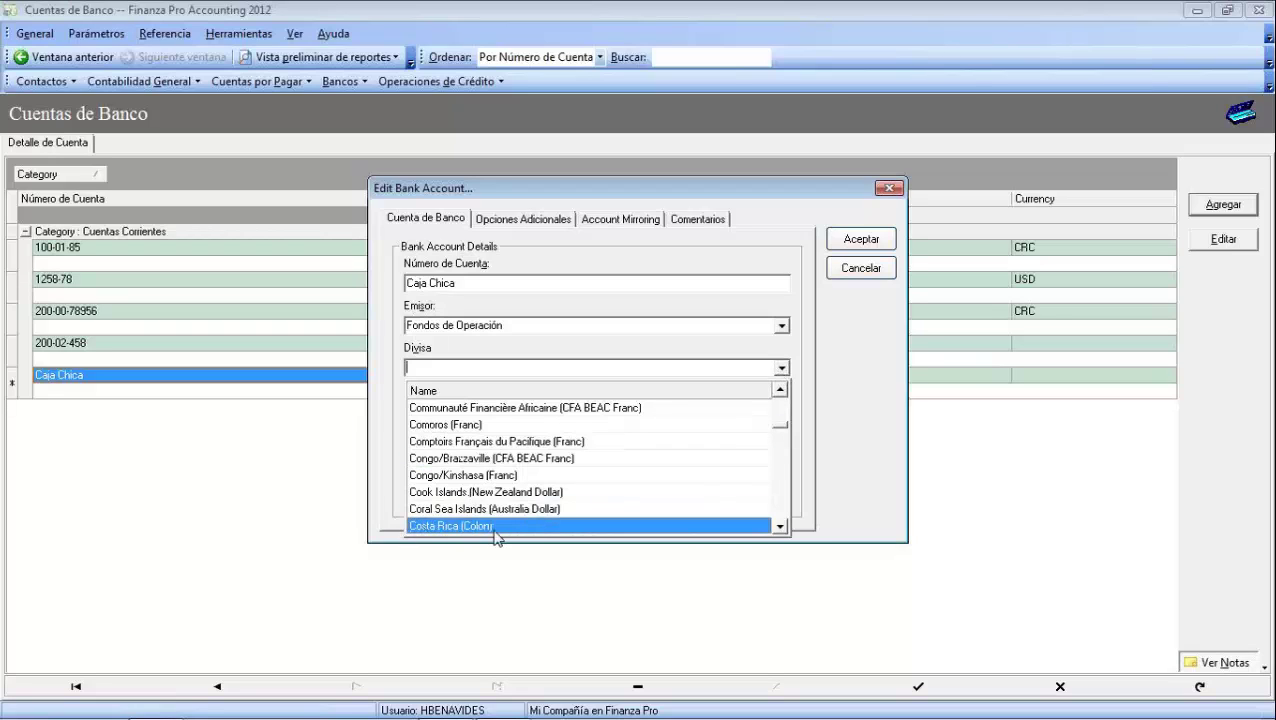
{"action": "left_click", "coordinate": [416, 527]}
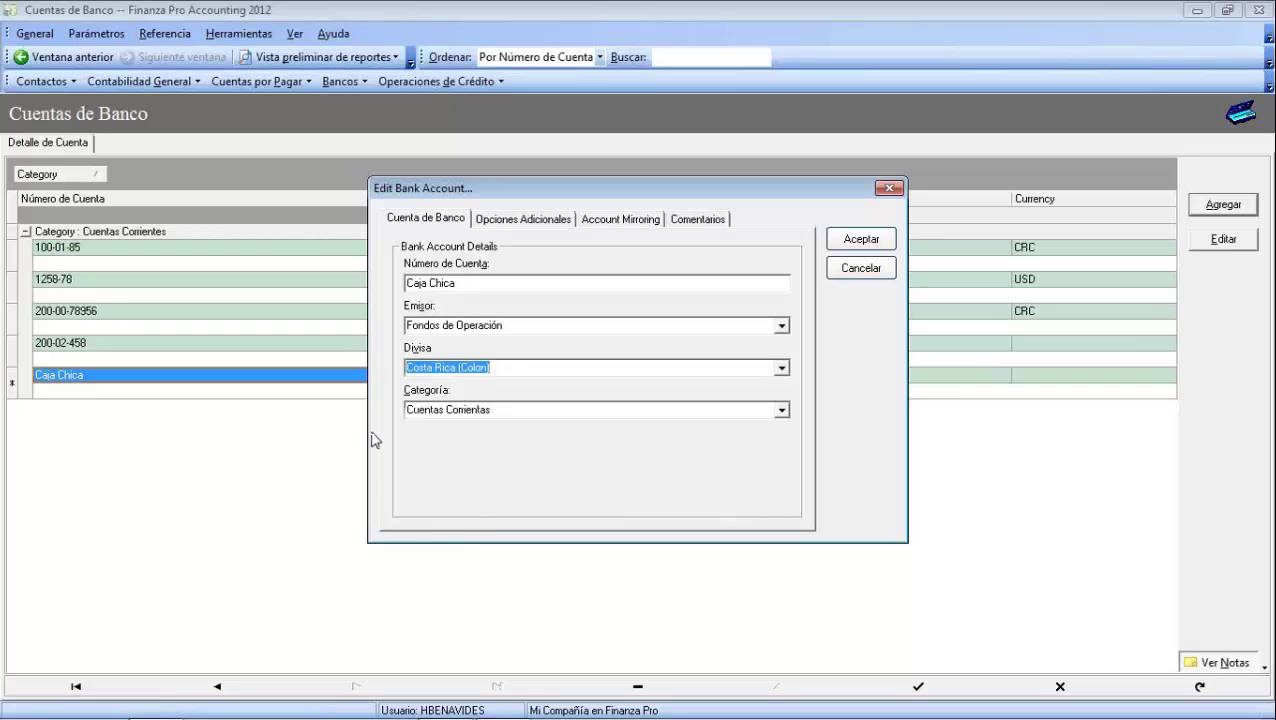
{"action": "left_click", "coordinate": [781, 410]}
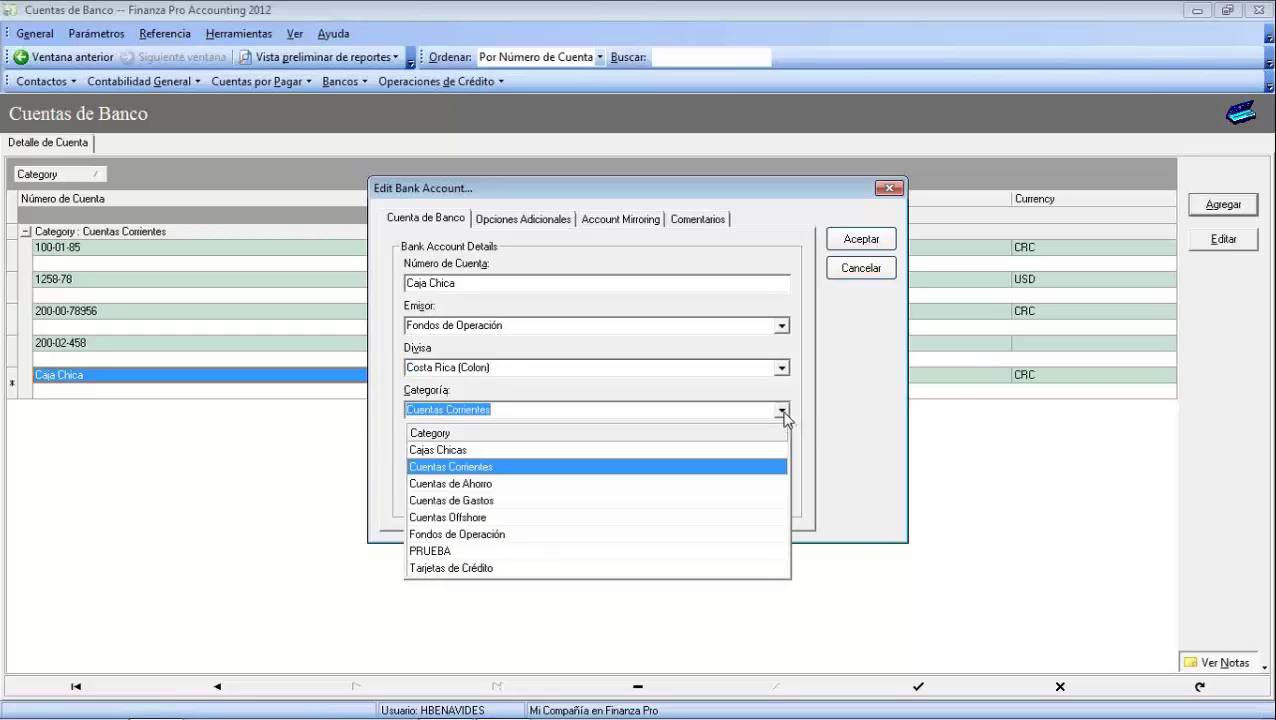
{"action": "left_click", "coordinate": [460, 536]}
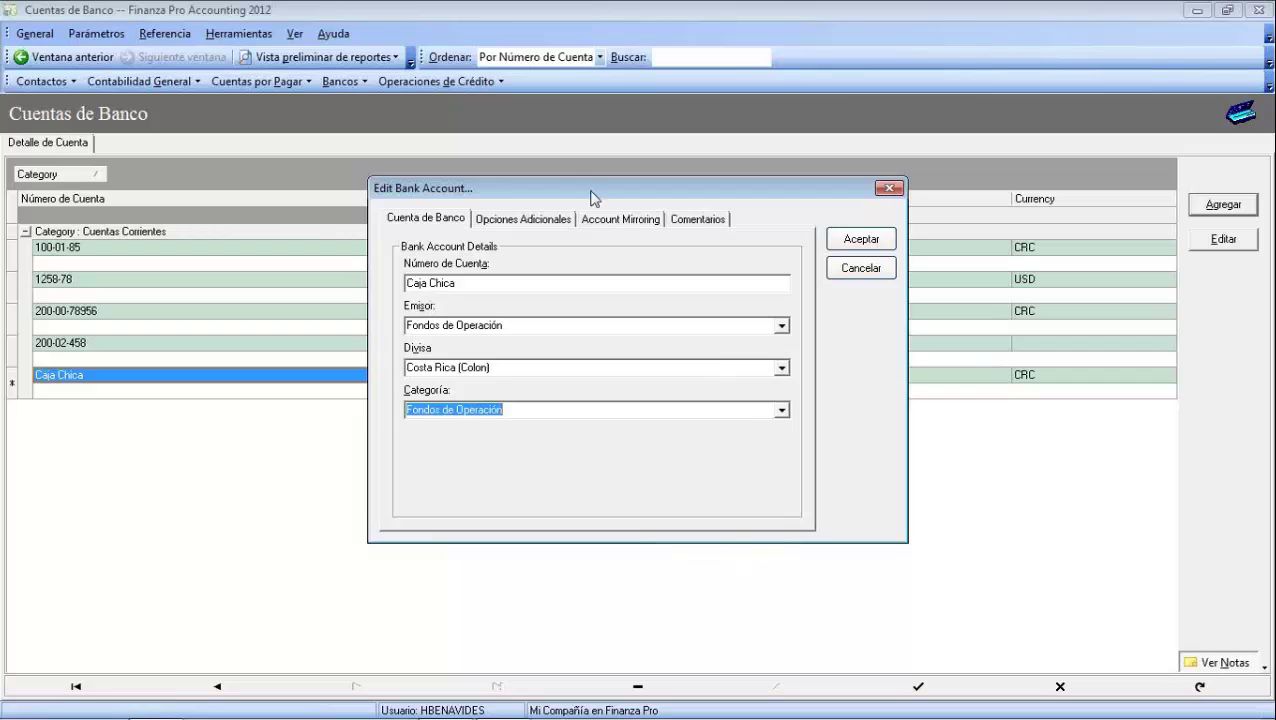
{"action": "left_click", "coordinate": [522, 219]}
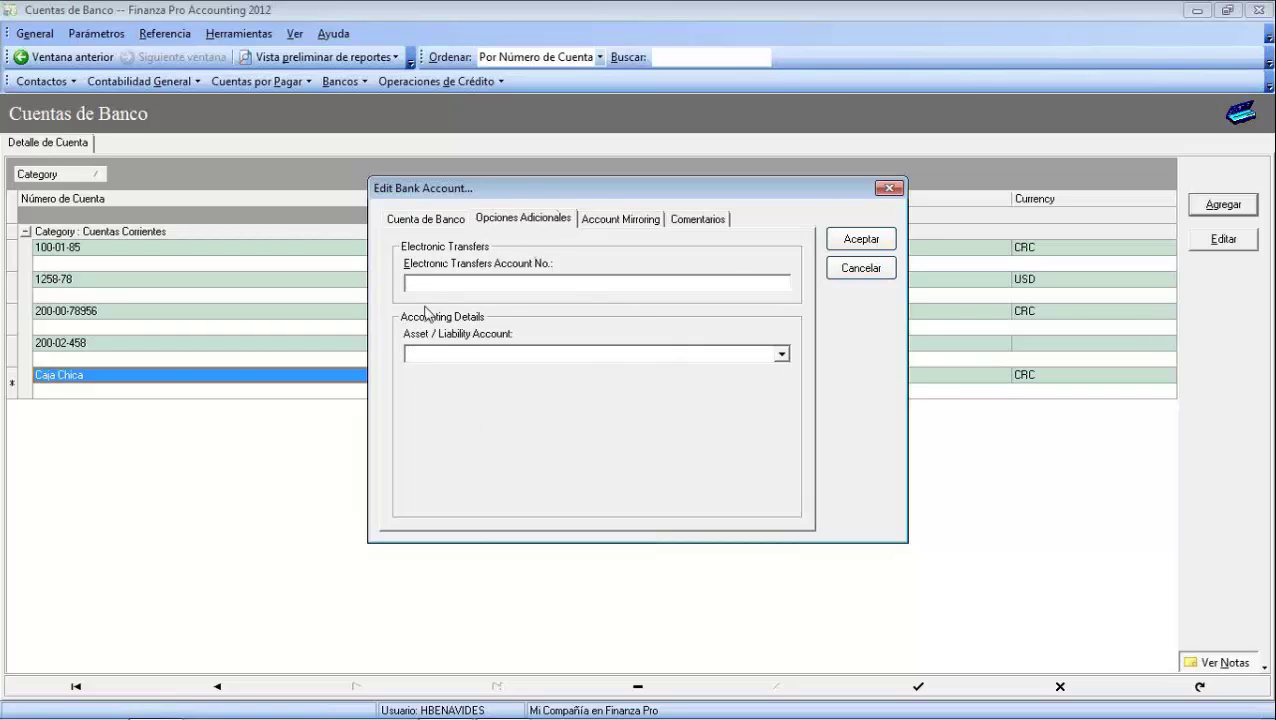
{"action": "left_click", "coordinate": [781, 354]}
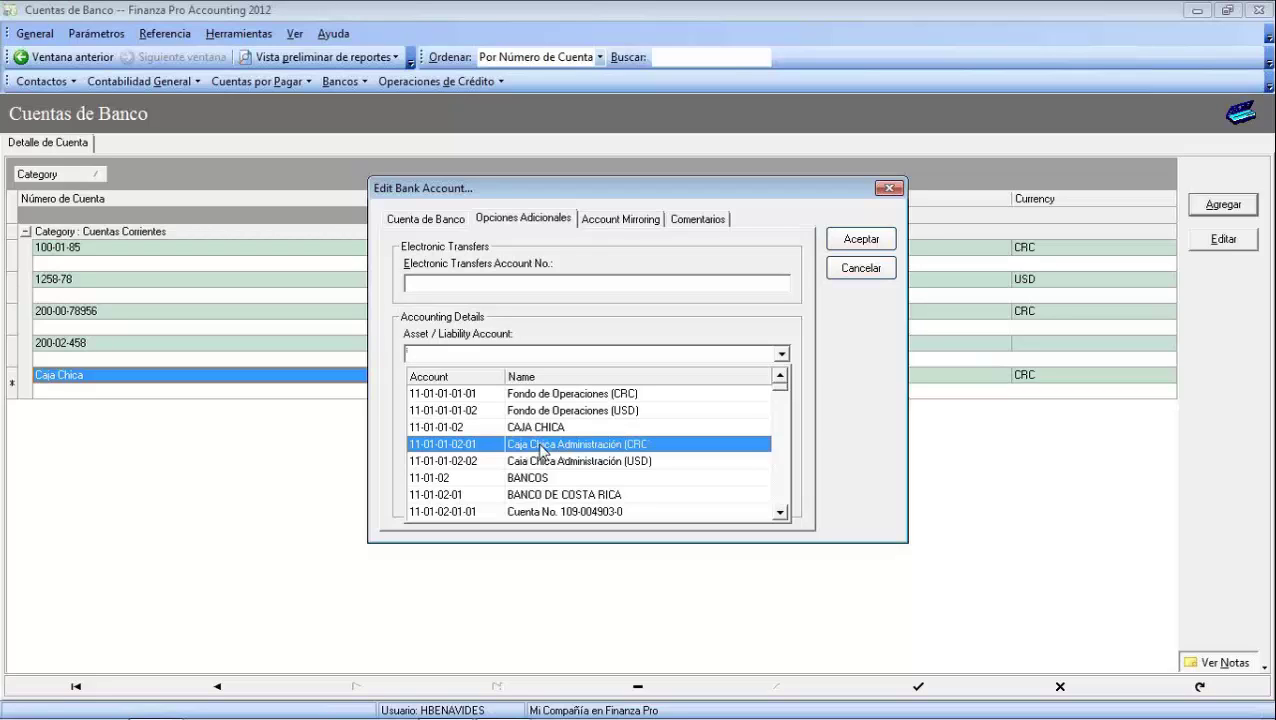
{"action": "left_click", "coordinate": [540, 446]}
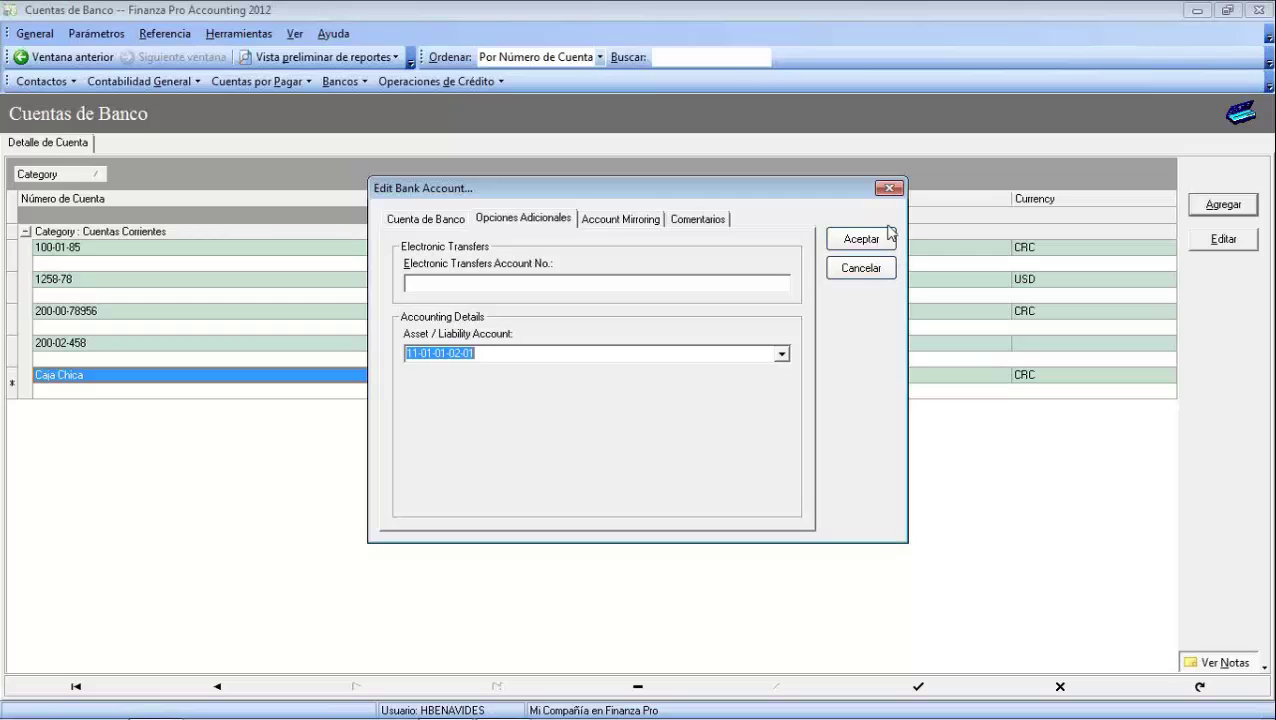
{"action": "left_click", "coordinate": [858, 245]}
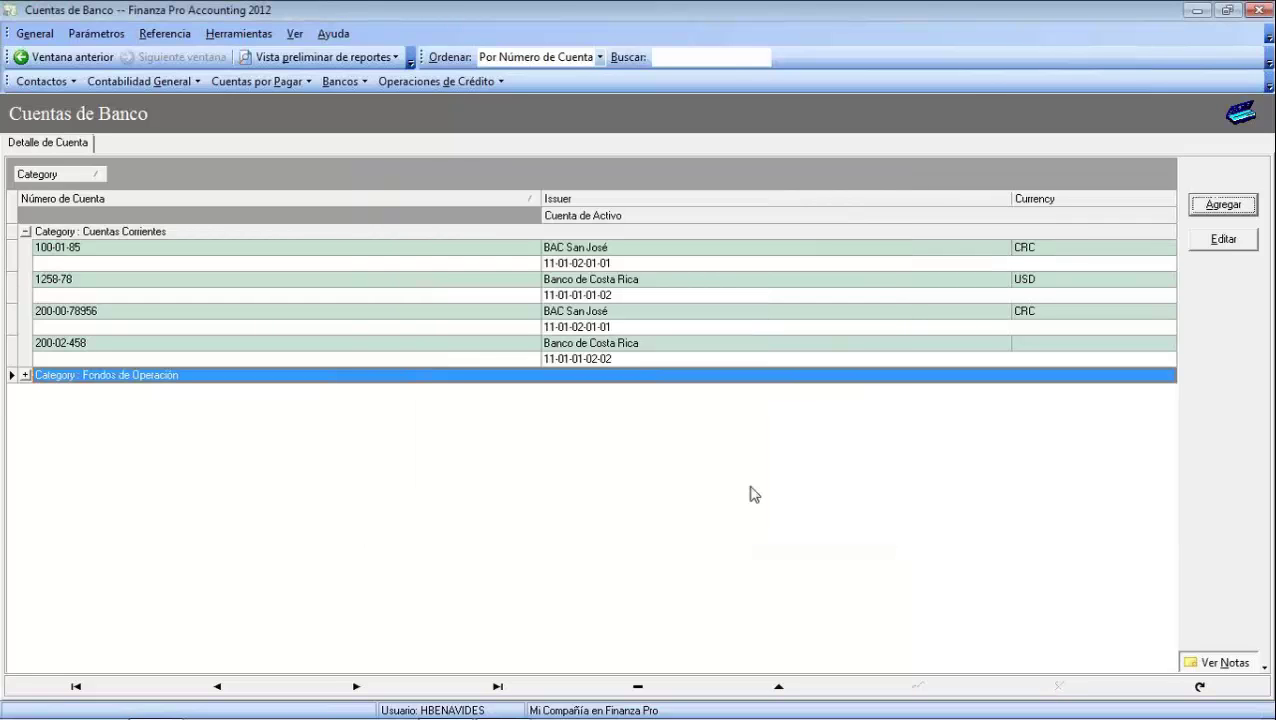
Expand the Fondos de Operación group and review Caja Chica and the Cuentas Corrientes accounts
{"action": "left_click", "coordinate": [25, 375]}
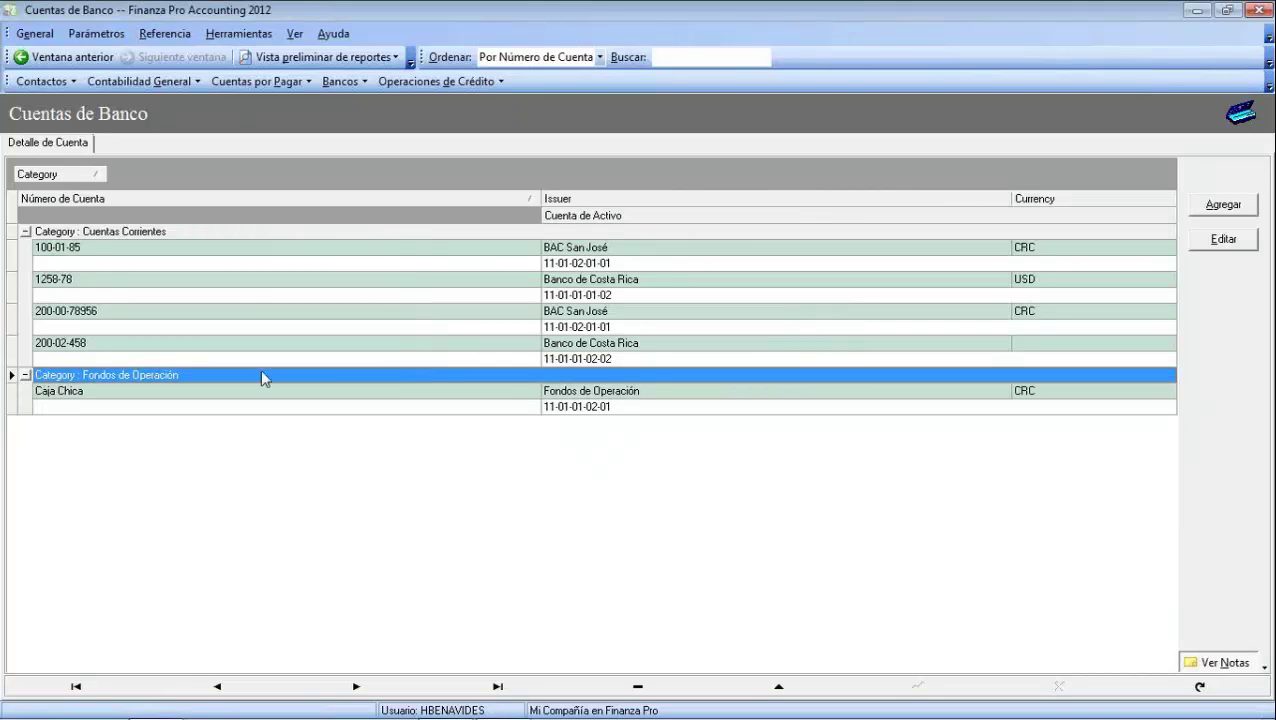
{"action": "left_click", "coordinate": [64, 390]}
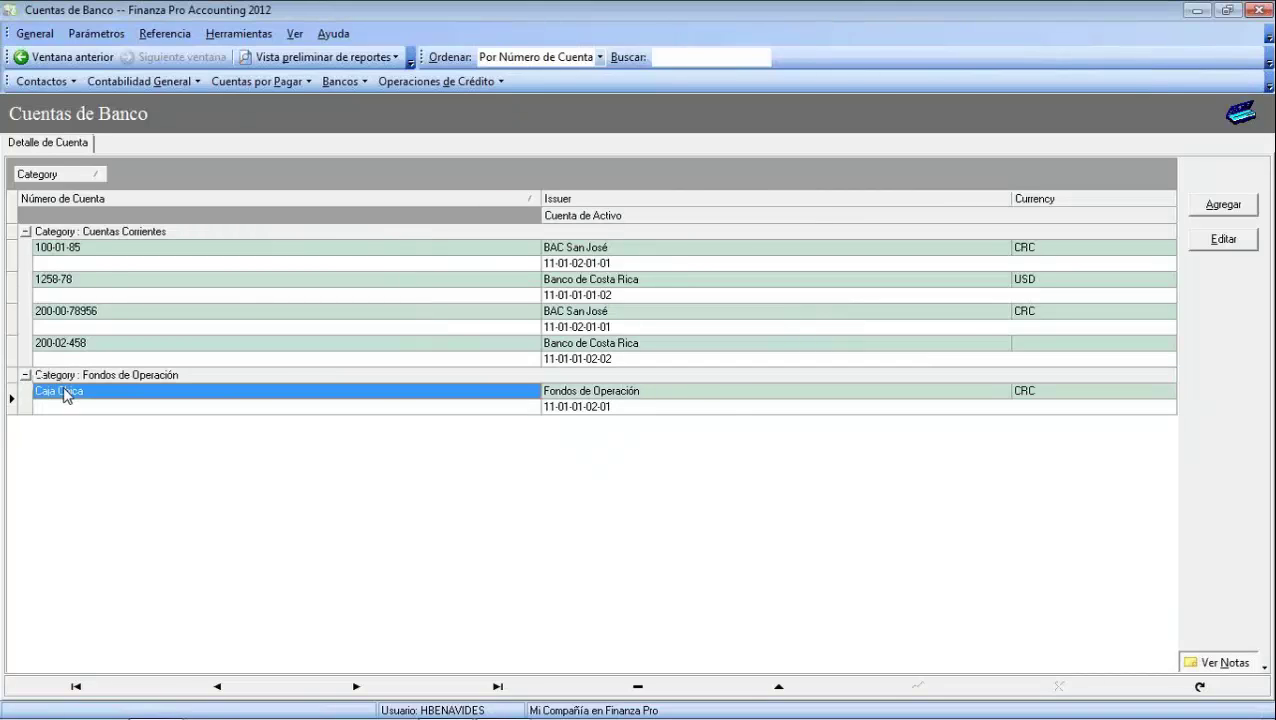
{"action": "left_click", "coordinate": [134, 233]}
{"action": "left_click", "coordinate": [603, 250]}
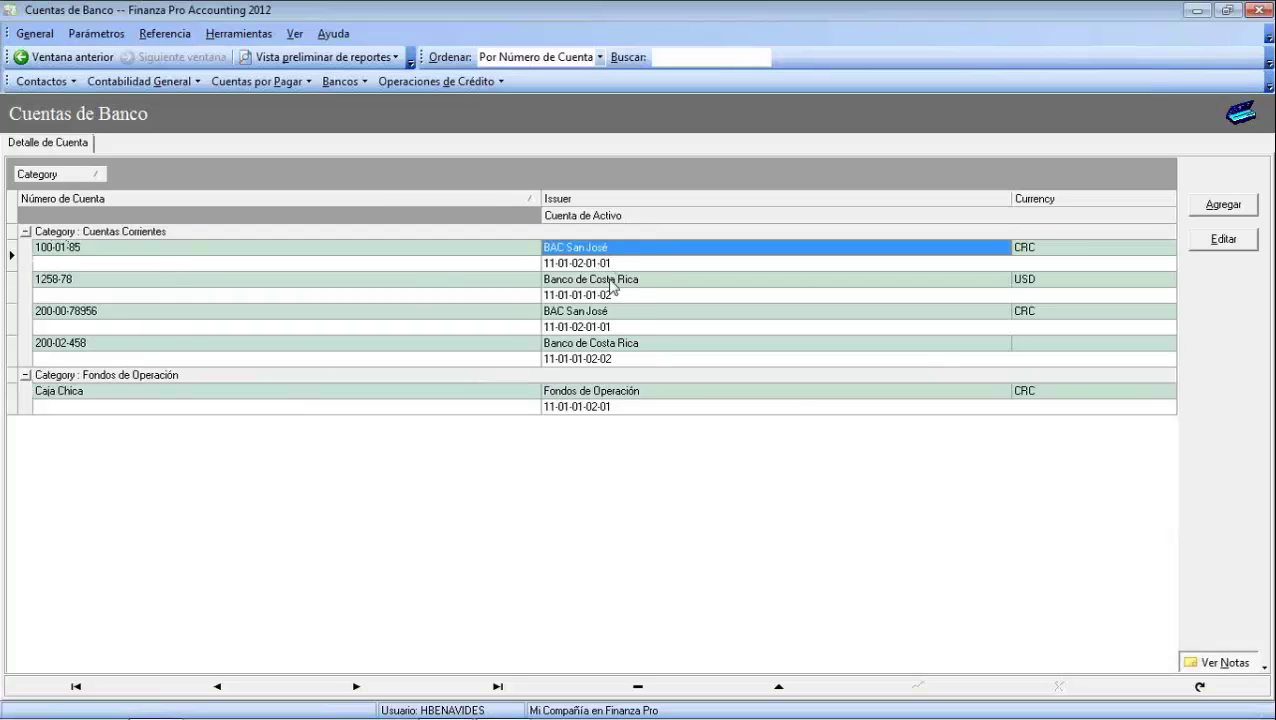
{"action": "left_click", "coordinate": [611, 284]}
{"action": "left_click", "coordinate": [589, 319]}
{"action": "left_click", "coordinate": [587, 344]}
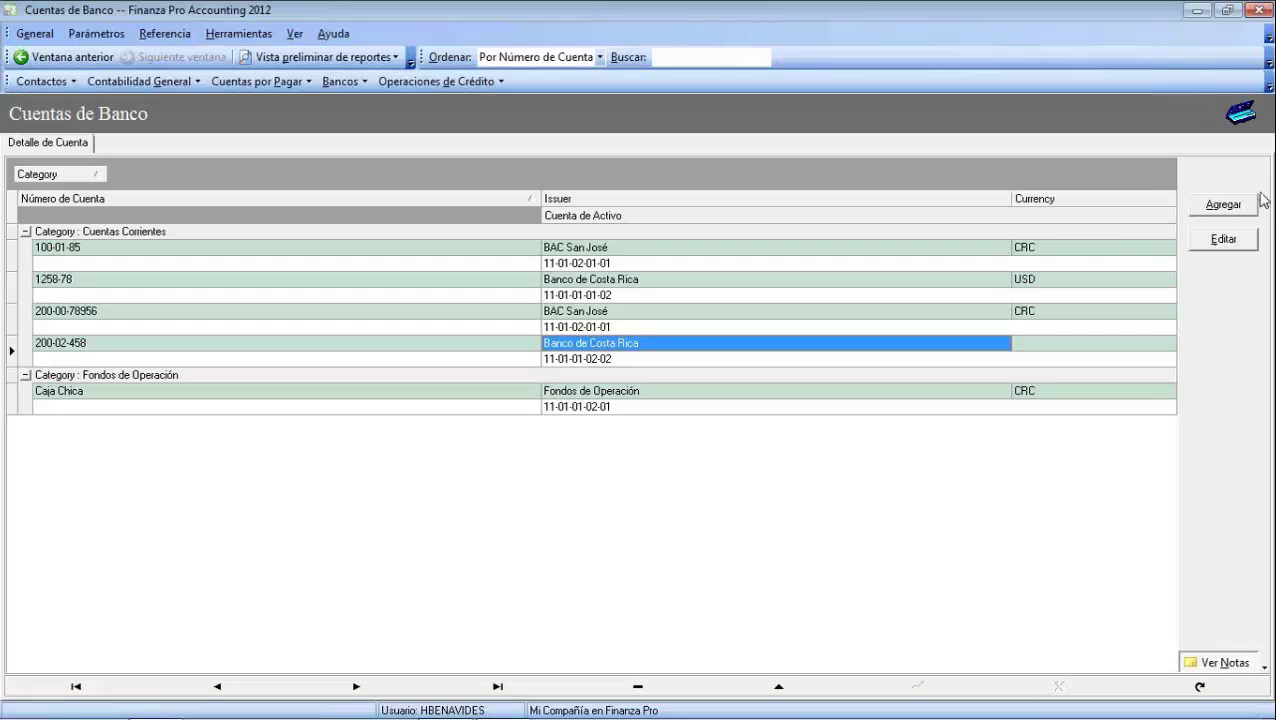
{"action": "left_click", "coordinate": [1208, 208]}
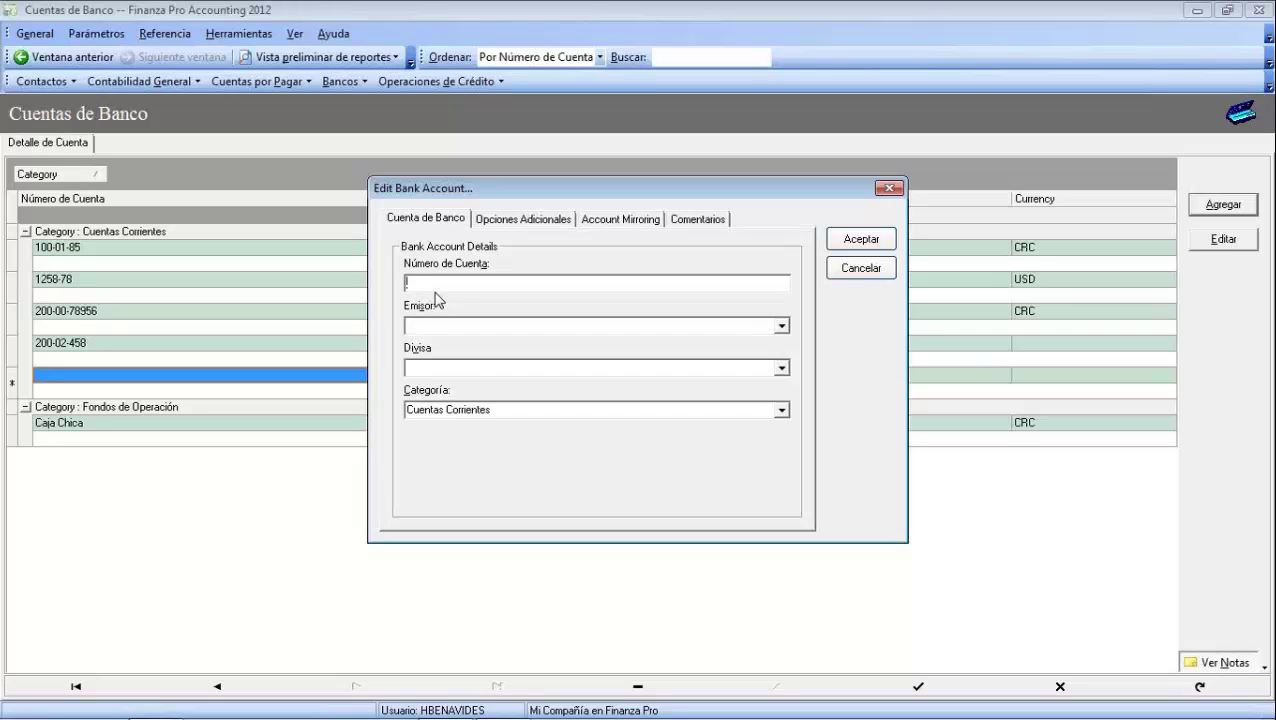
Name the account '4564 Banco de América': issuer Banco de América, Estados Unidos (Dolar), Tarjetas de Crédito
{"action": "type", "text": "4564"}
{"action": "type", "text": " Banco de Am"}
{"action": "type", "text": "ércia"}
{"action": "key", "text": "BackSpace"}
{"action": "key", "text": "BackSpace"}
{"action": "key", "text": "BackSpace"}
{"action": "key", "text": "BackSpace"}
{"action": "type", "text": "rica"}
{"action": "left_click", "coordinate": [782, 326]}
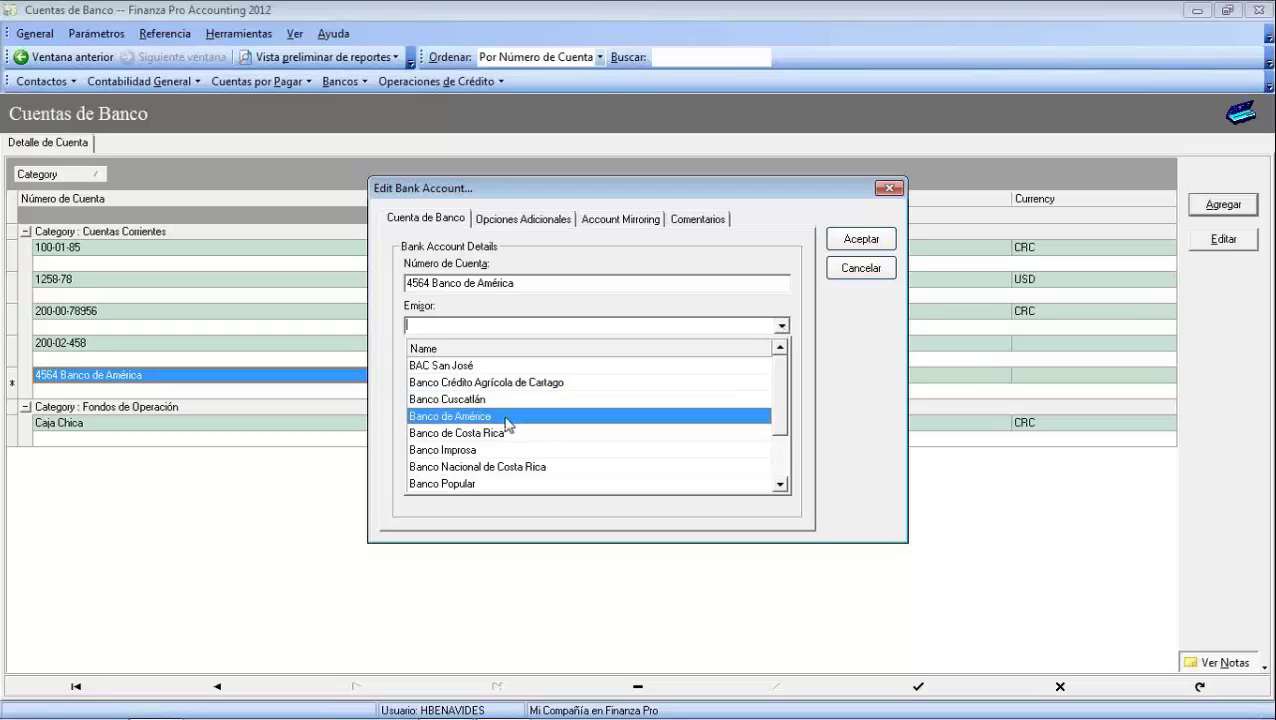
{"action": "left_click", "coordinate": [507, 416]}
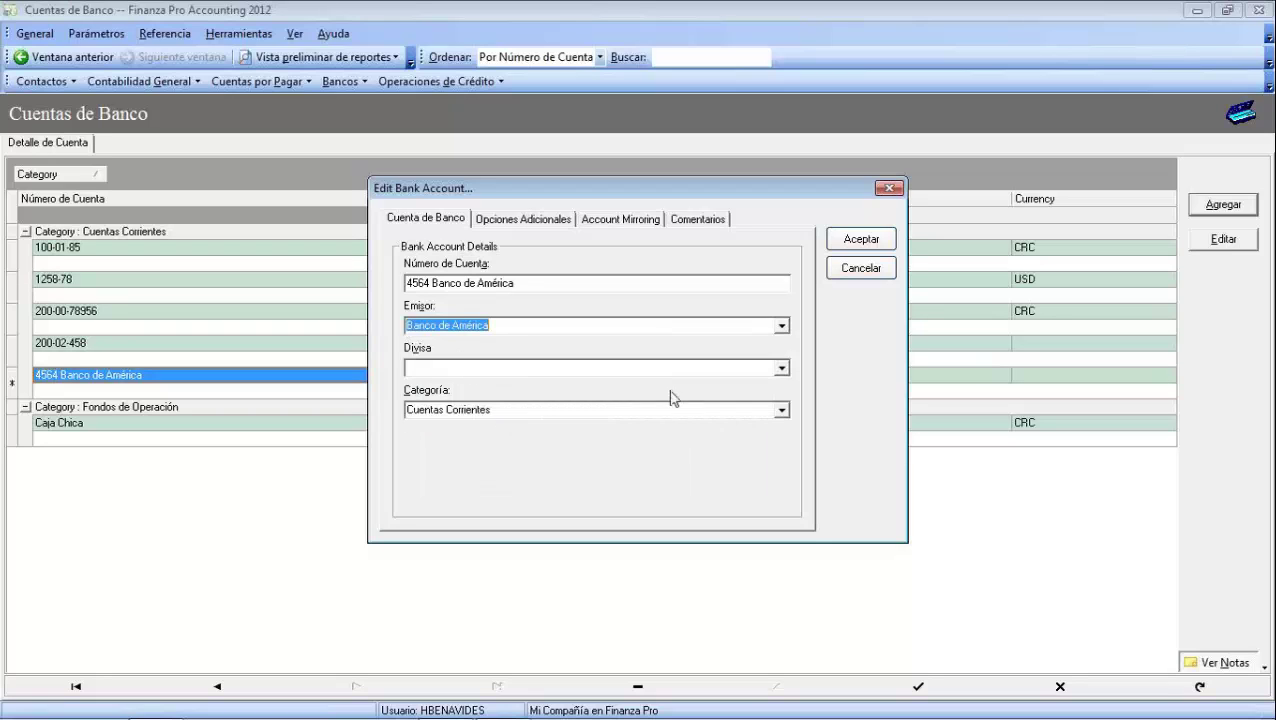
{"action": "left_click", "coordinate": [784, 368]}
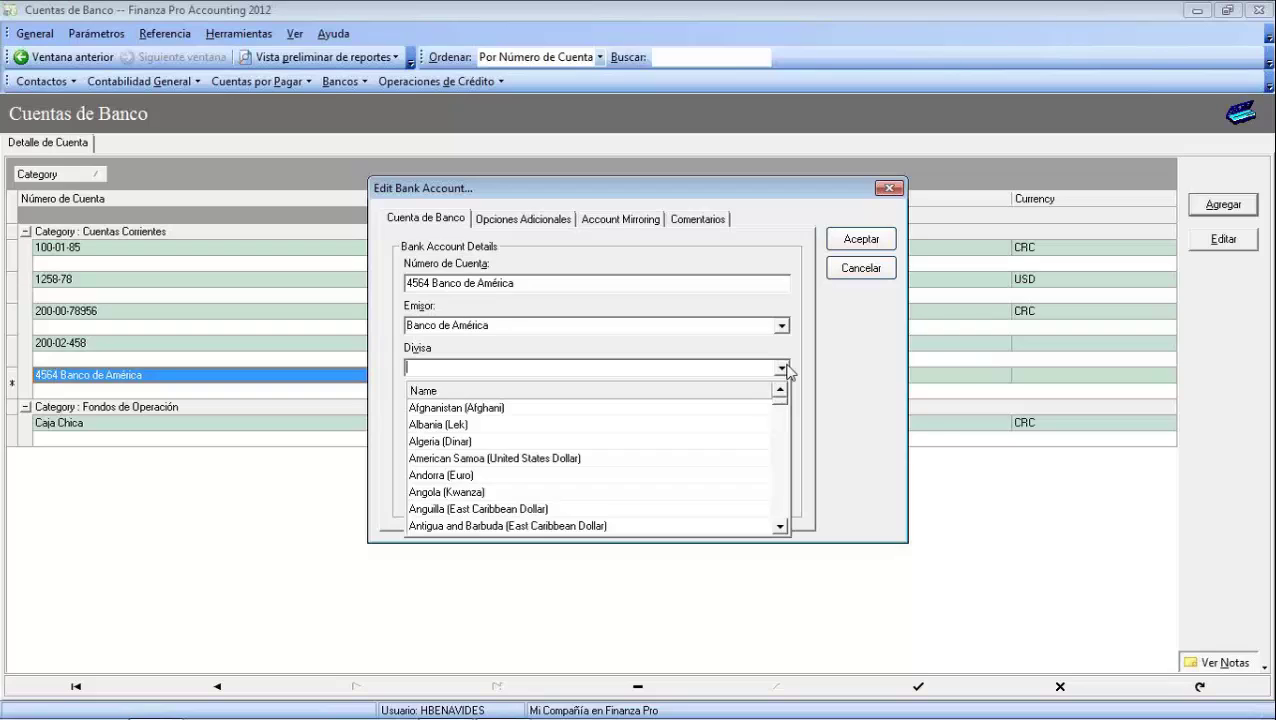
{"action": "type", "text": "Estados Unidos (Dolar"}
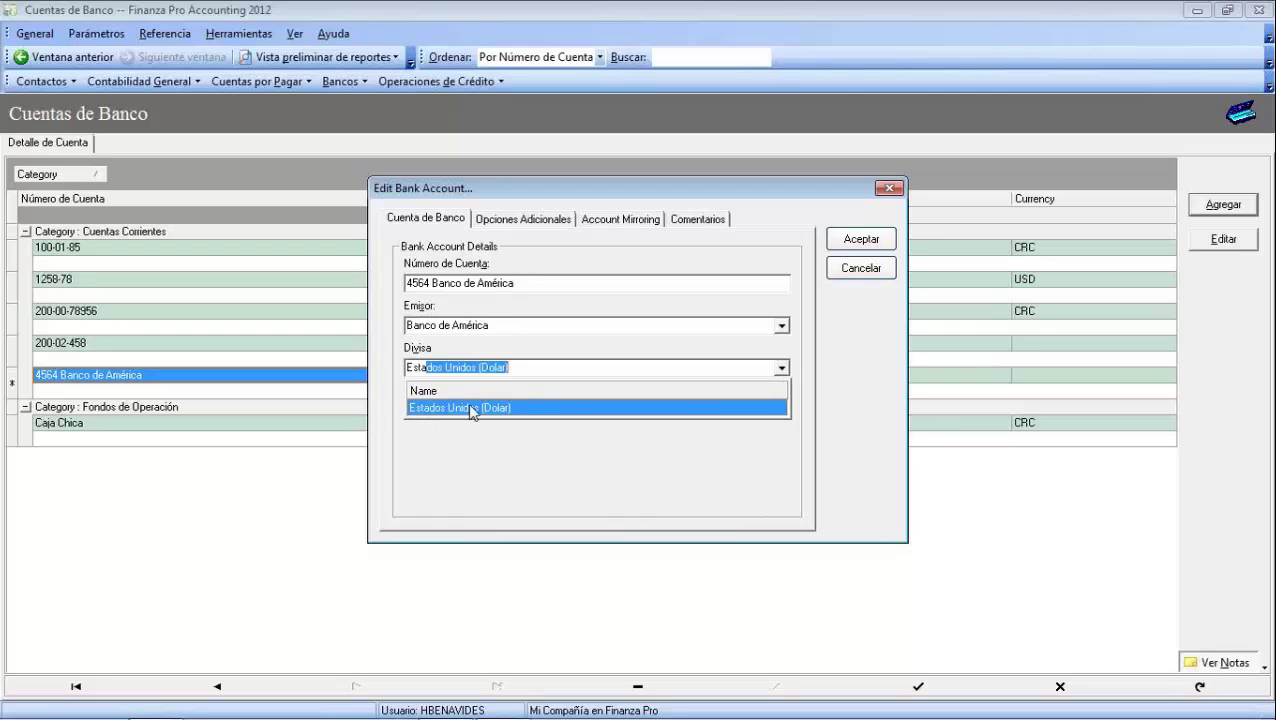
{"action": "left_click", "coordinate": [497, 407]}
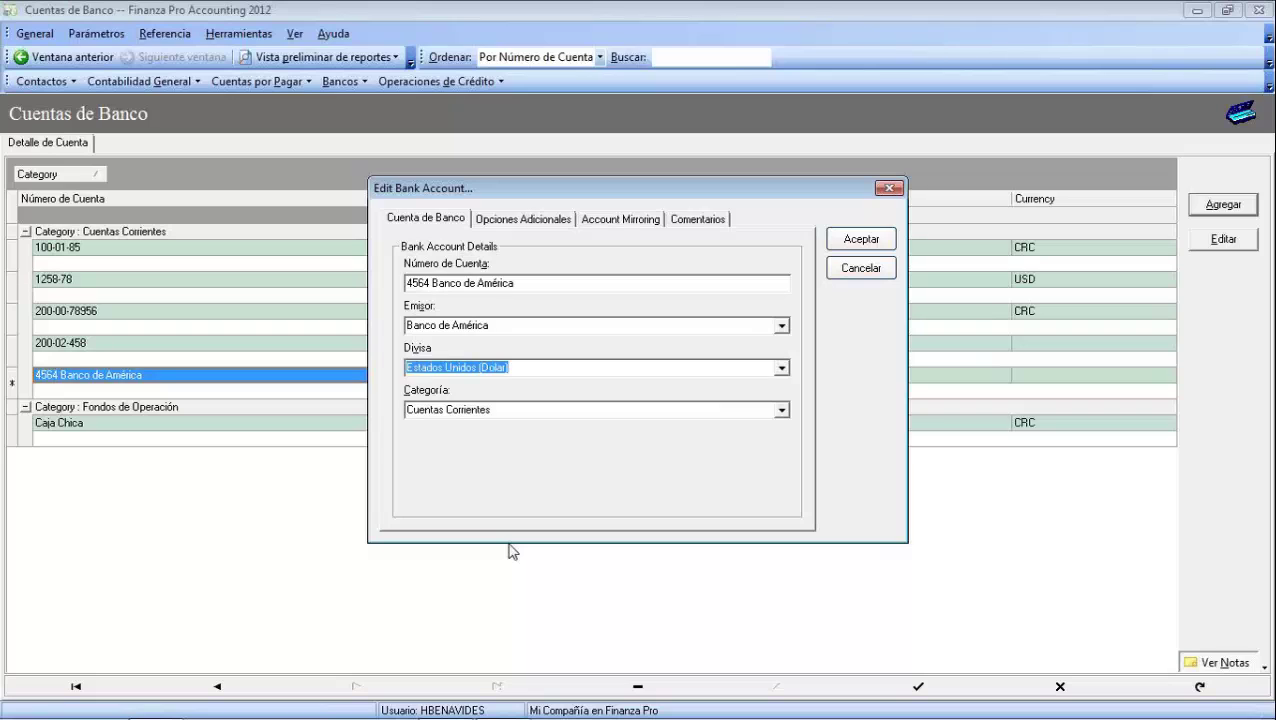
{"action": "left_click", "coordinate": [781, 410]}
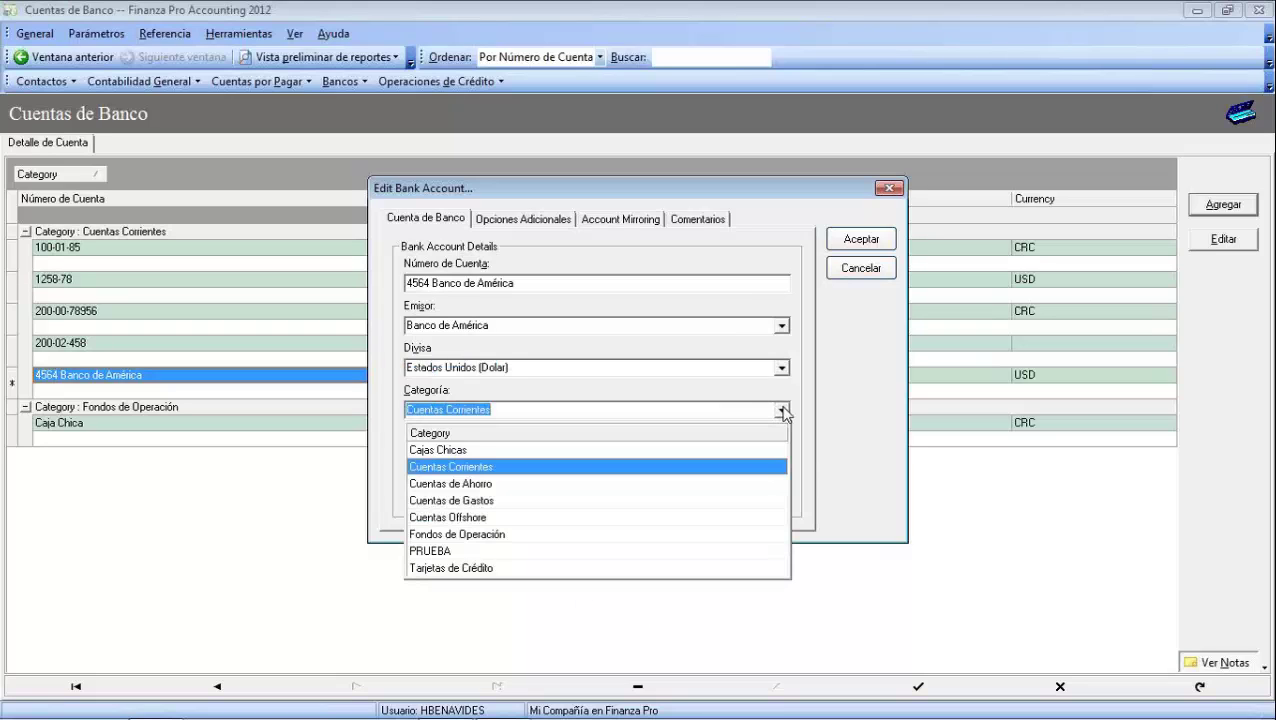
{"action": "left_click", "coordinate": [435, 570]}
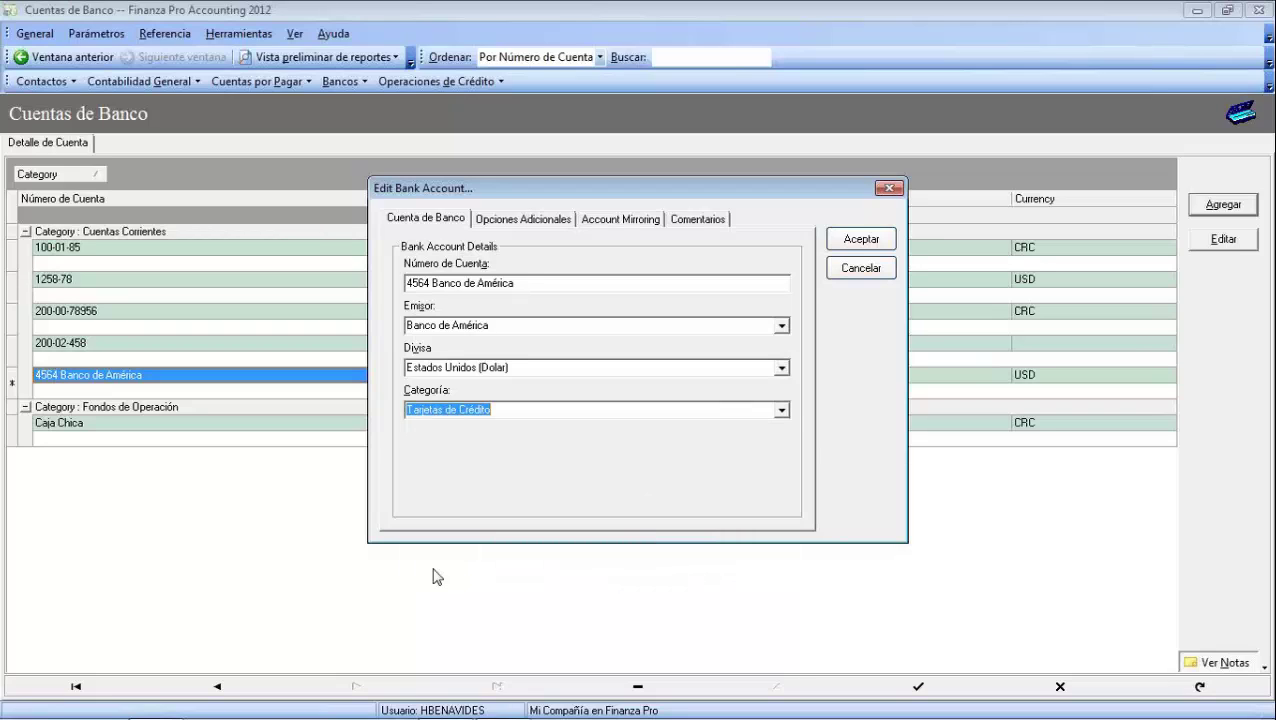
{"action": "left_click", "coordinate": [528, 222]}
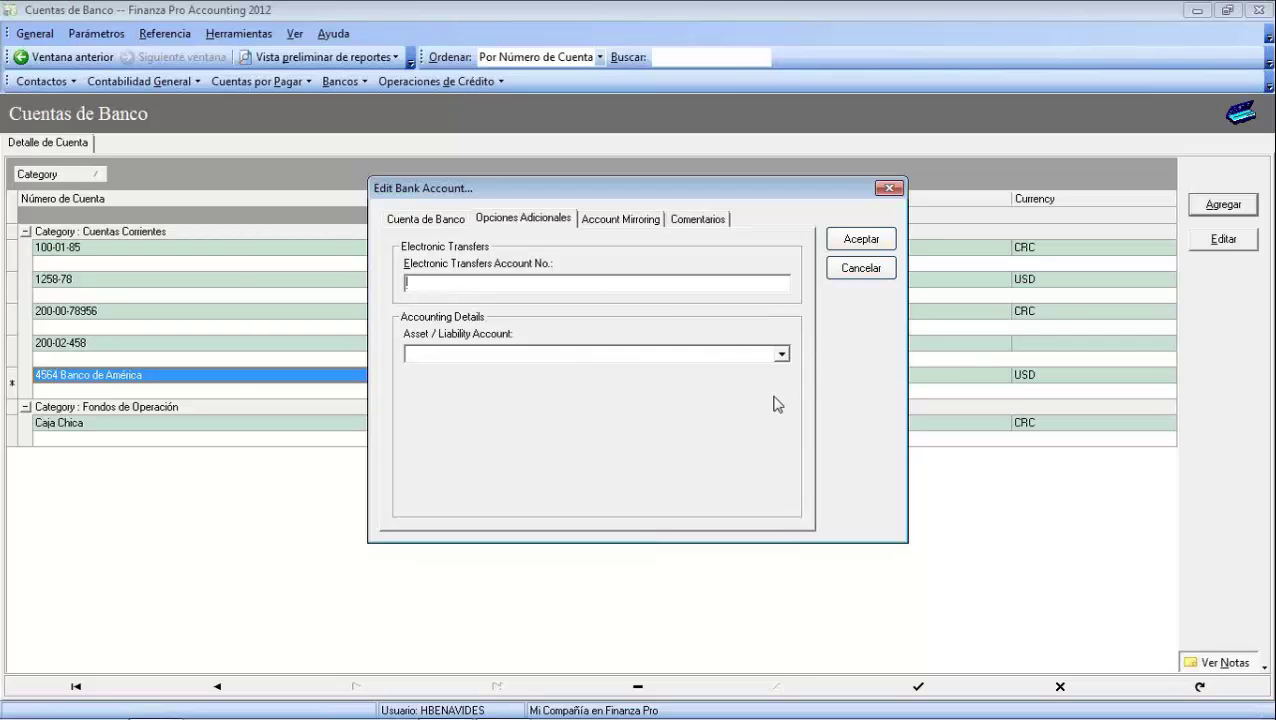
{"action": "left_click", "coordinate": [781, 354]}
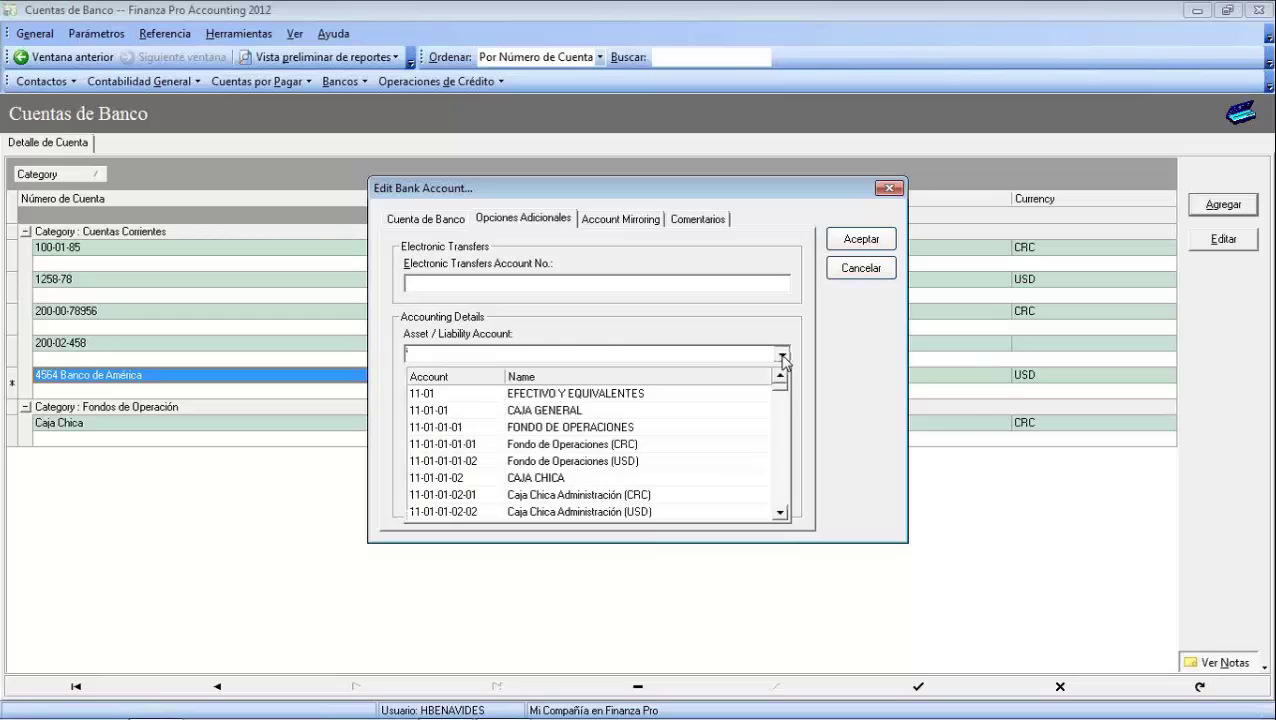
{"action": "left_click", "coordinate": [640, 462]}
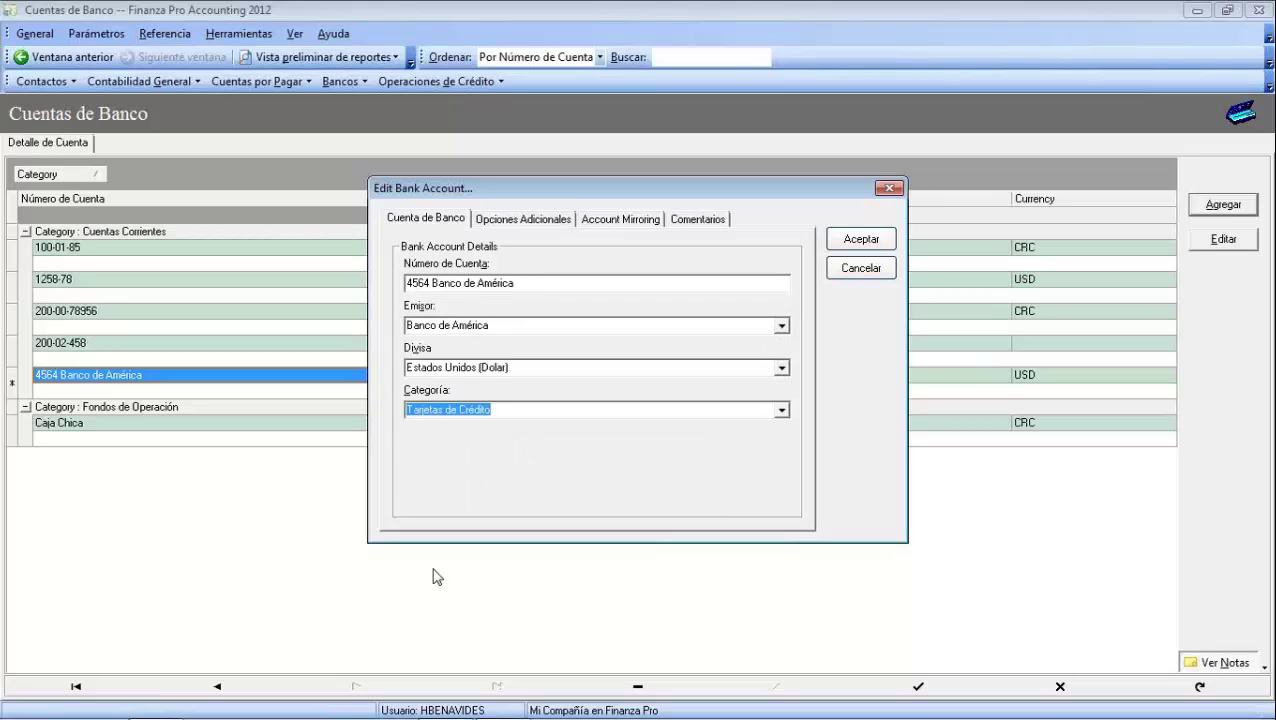
{"action": "left_click", "coordinate": [530, 222]}
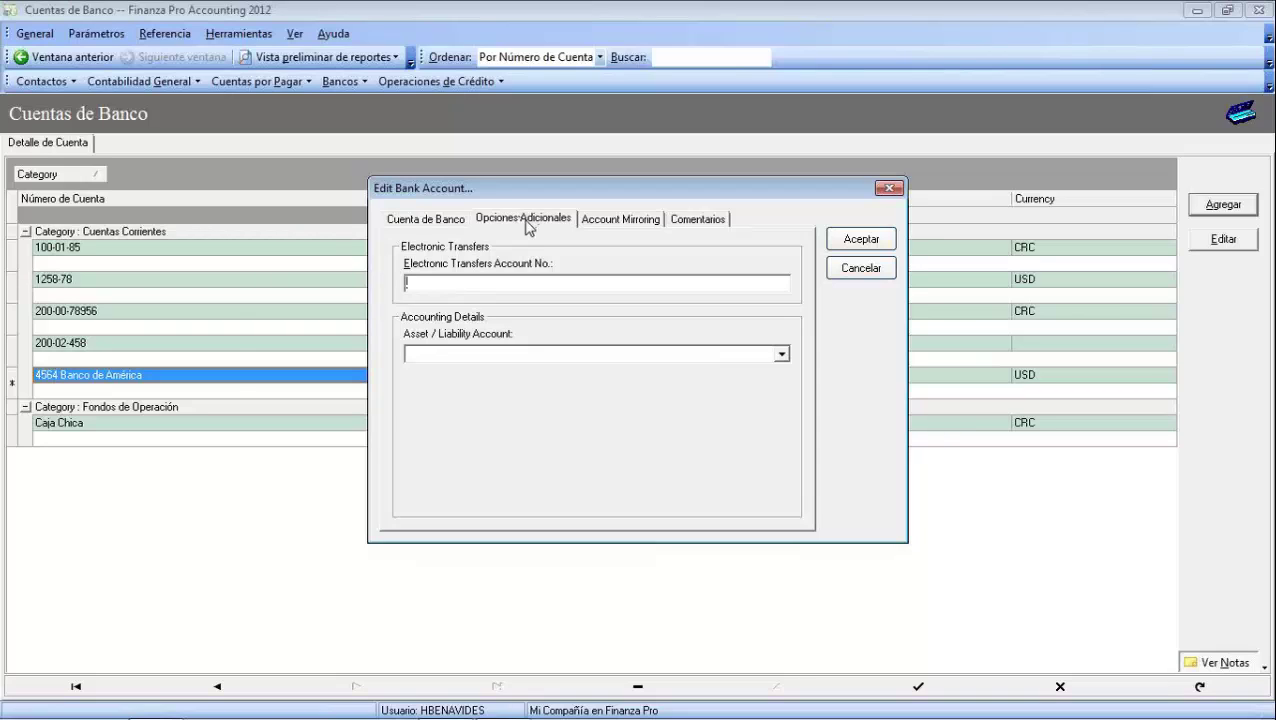
{"action": "left_click", "coordinate": [781, 354]}
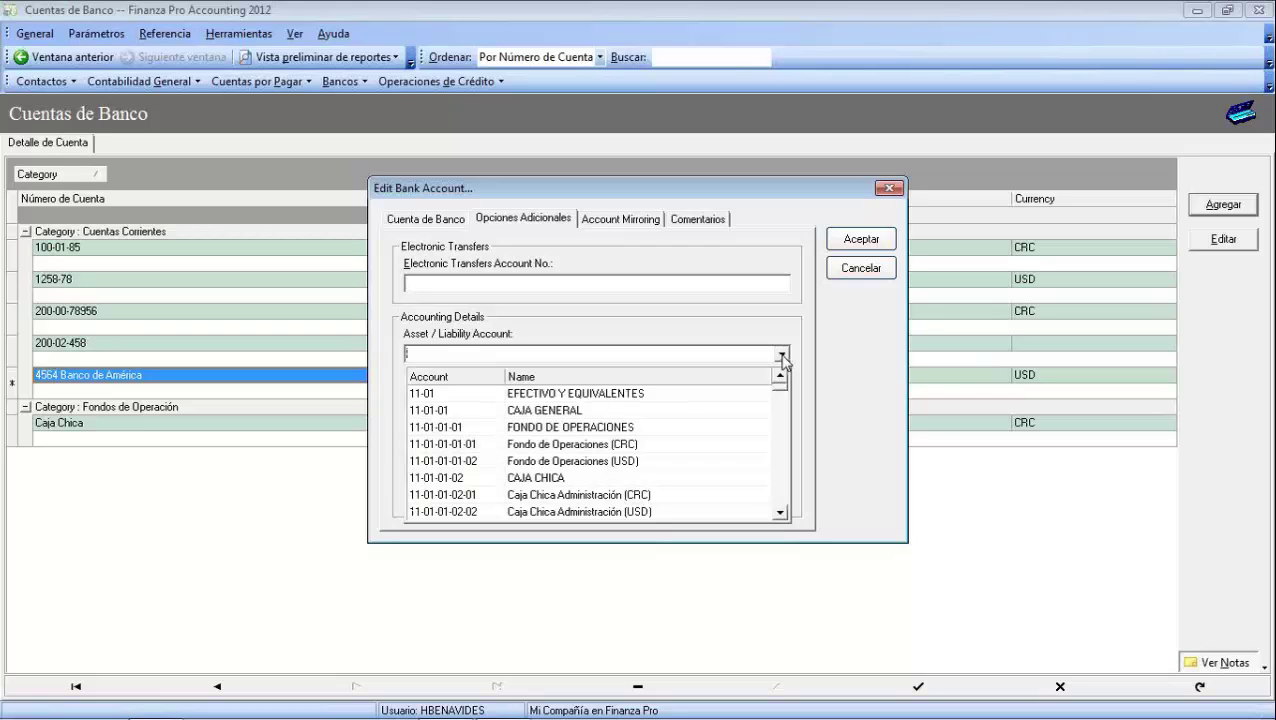
{"action": "left_click", "coordinate": [642, 462]}
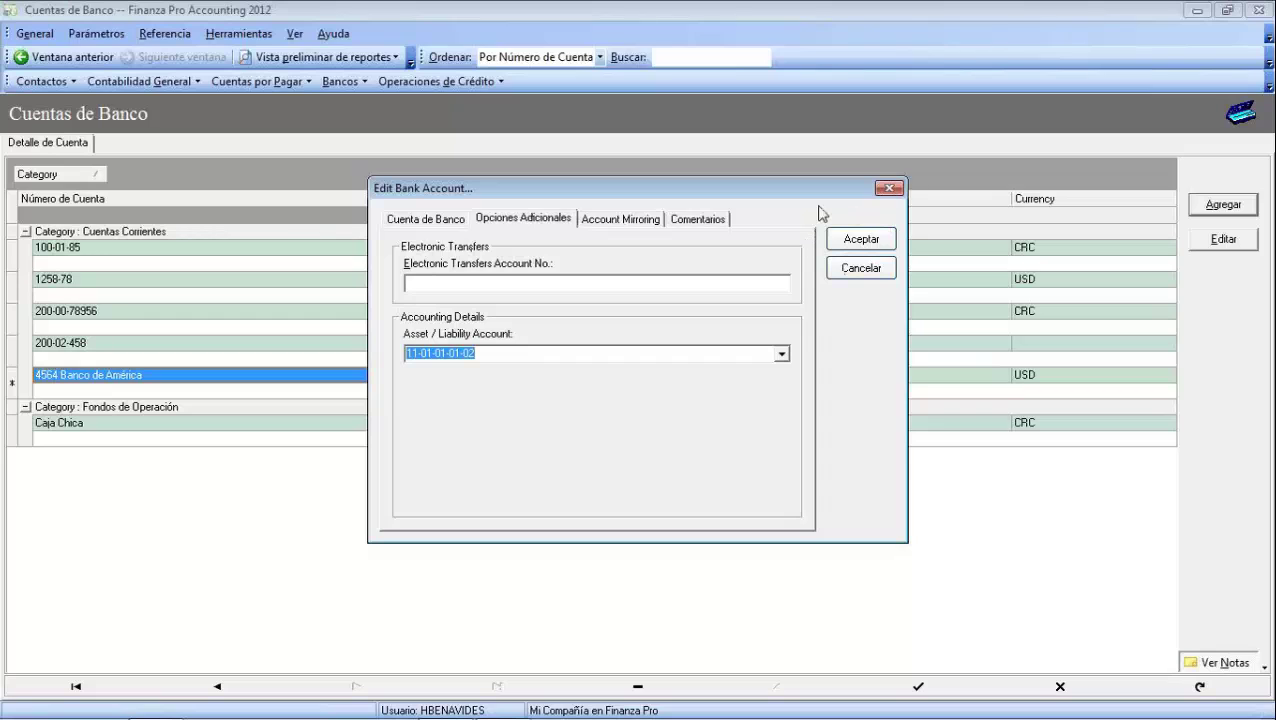
{"action": "left_click", "coordinate": [868, 244]}
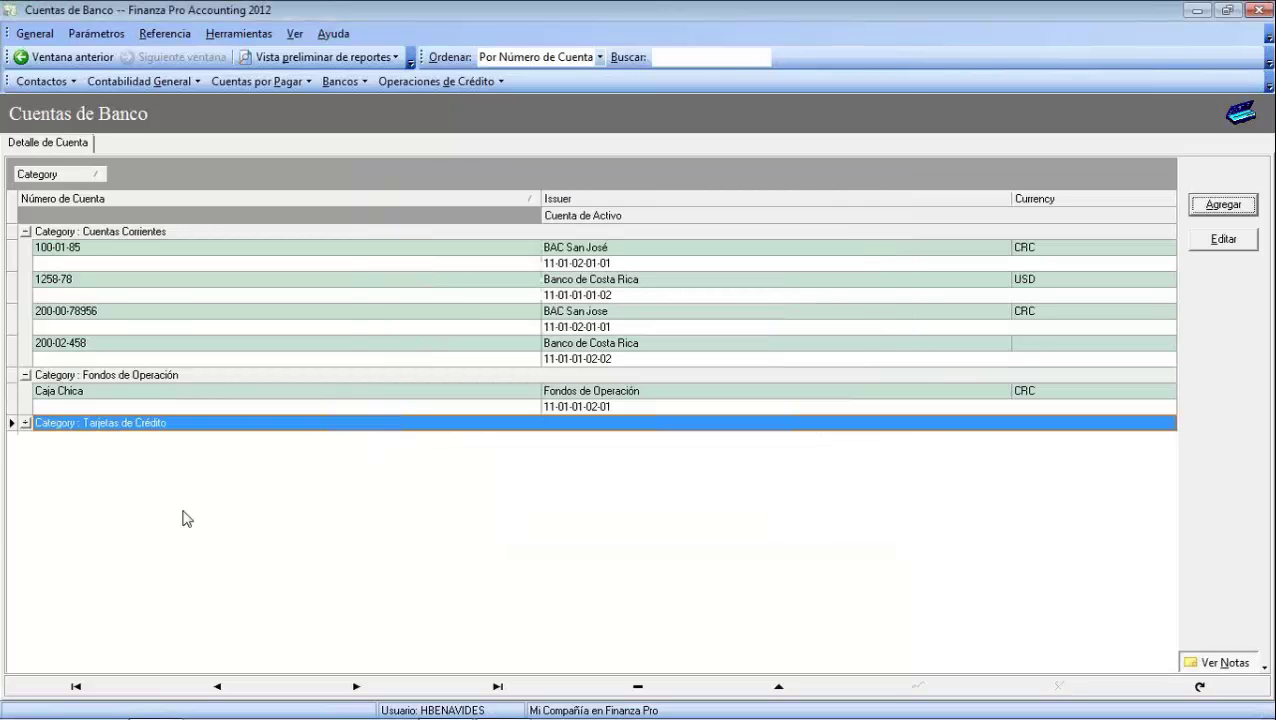
{"action": "left_click", "coordinate": [26, 423]}
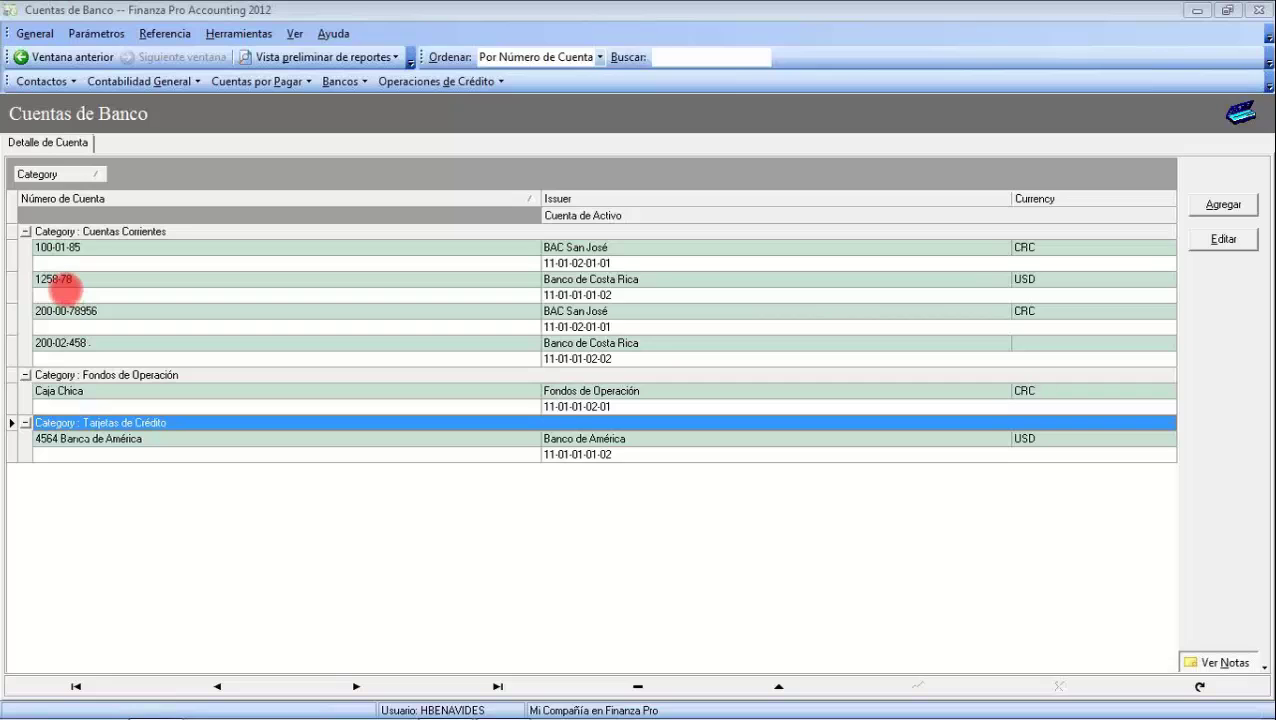
Add a new account 'Cuenta de Gastos de Gerencia' with issuer Fondos de Operación
{"action": "left_click", "coordinate": [1223, 204]}
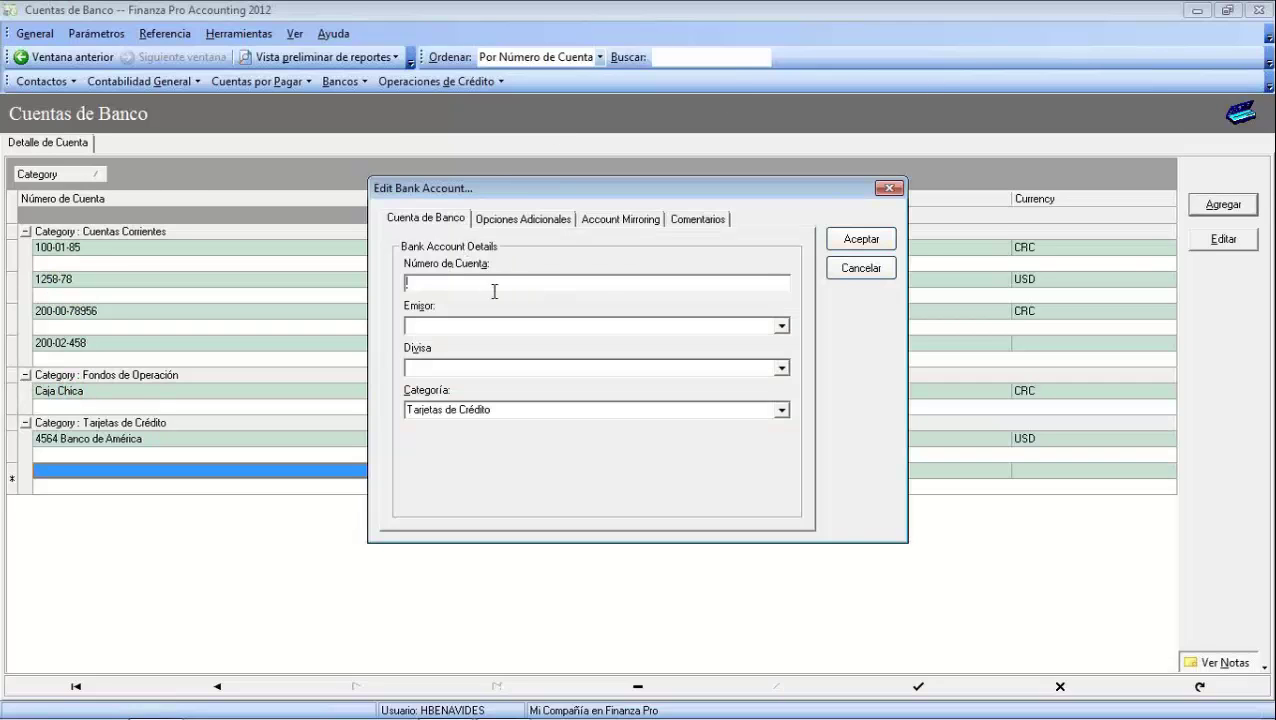
{"action": "type", "text": "Cuenta de Gastos de Gerencie"}
{"action": "left_click", "coordinate": [785, 332]}
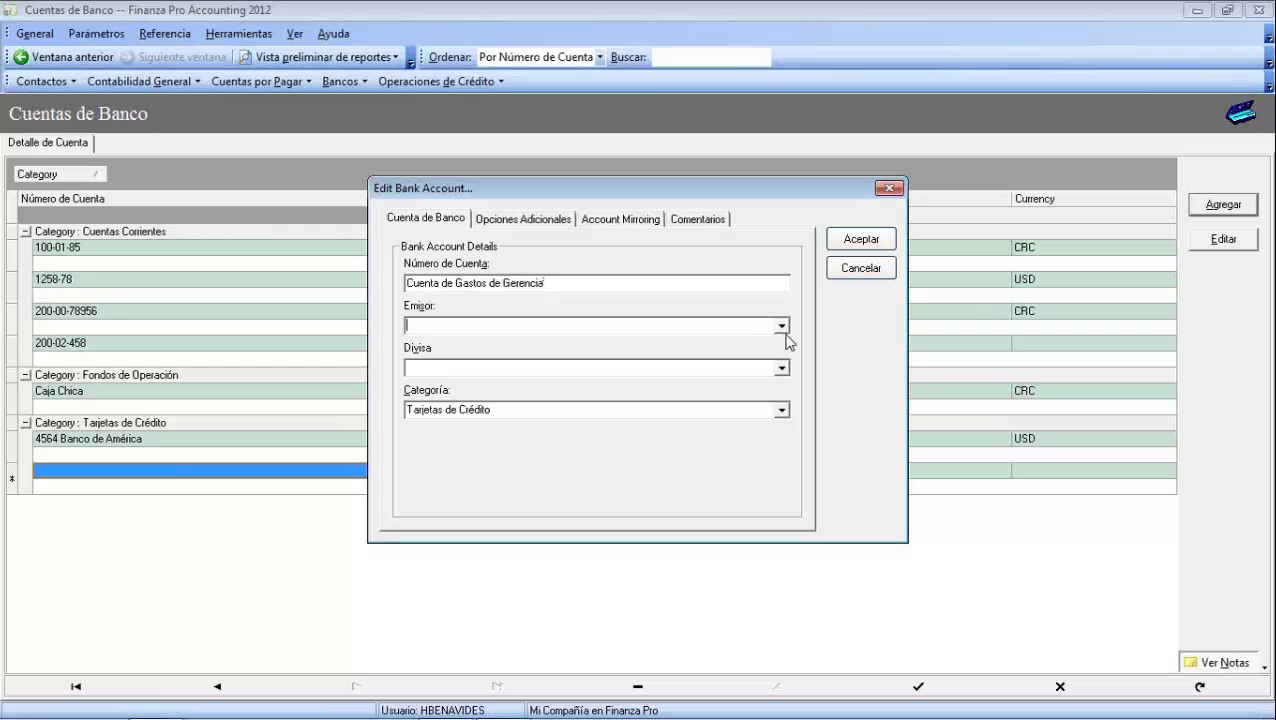
{"action": "left_click", "coordinate": [782, 327]}
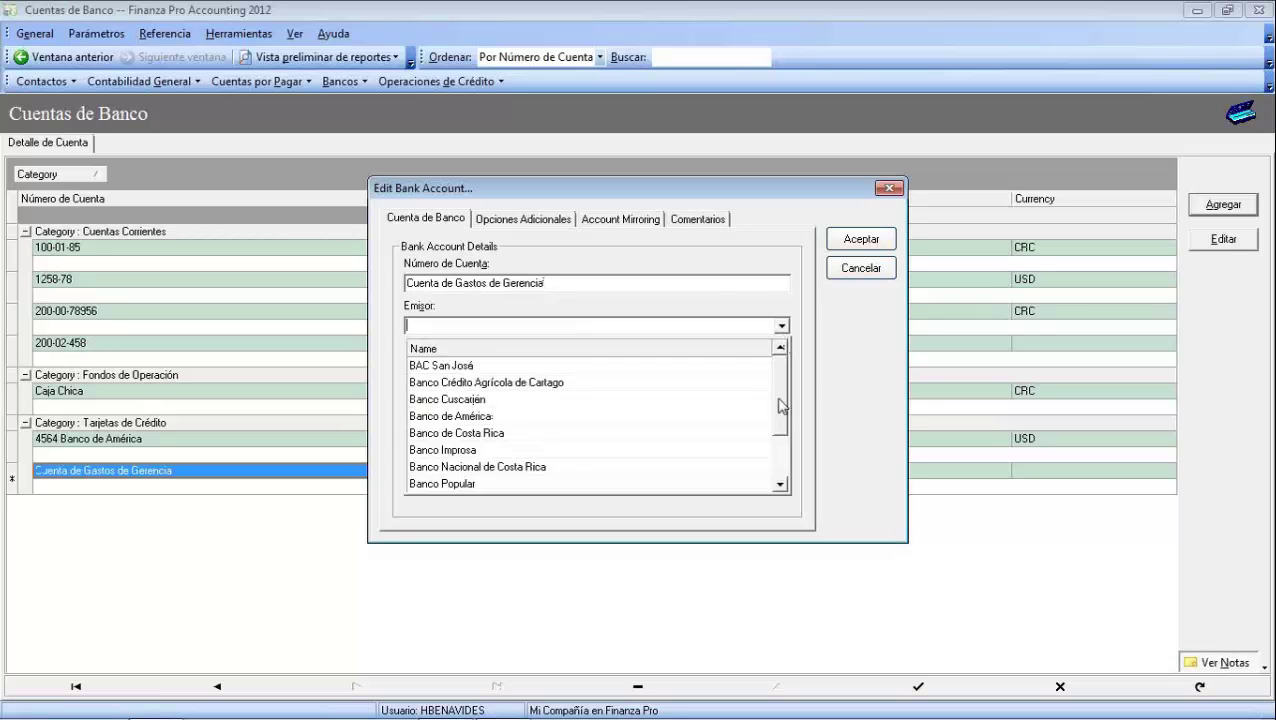
{"action": "left_click_drag", "start_coordinate": [785, 405], "coordinate": [783, 453]}
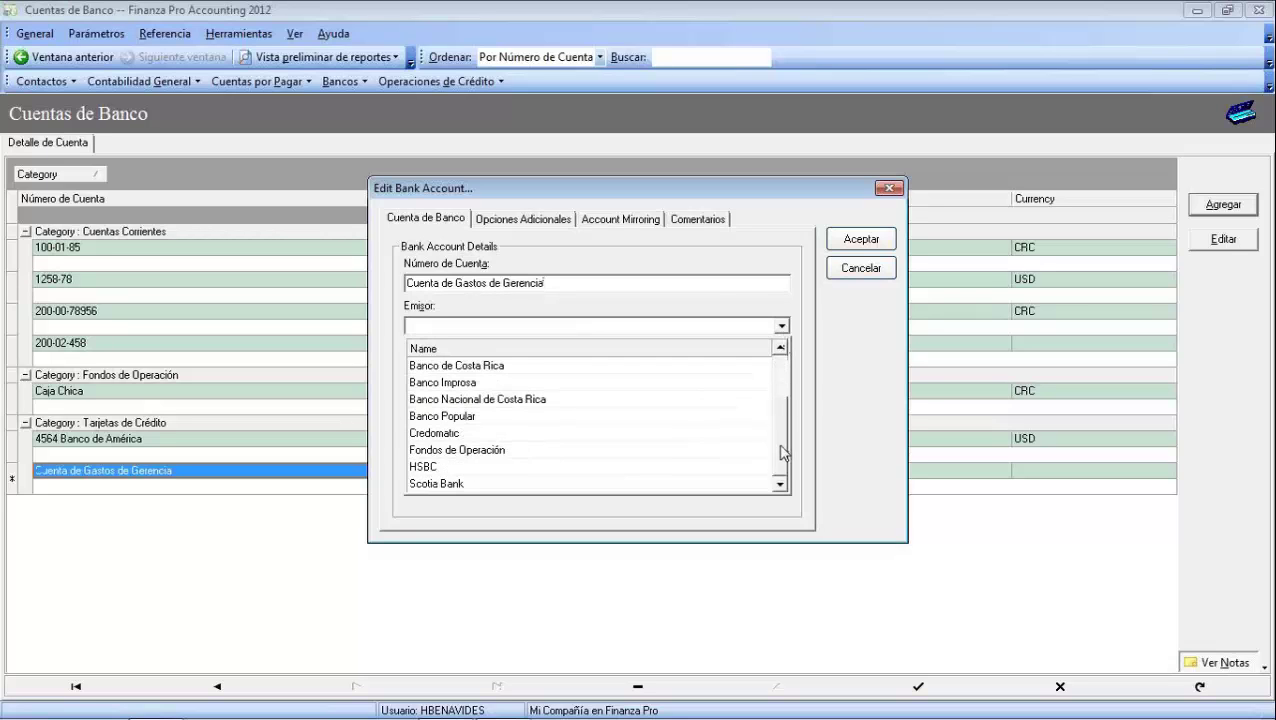
{"action": "left_click", "coordinate": [479, 452]}
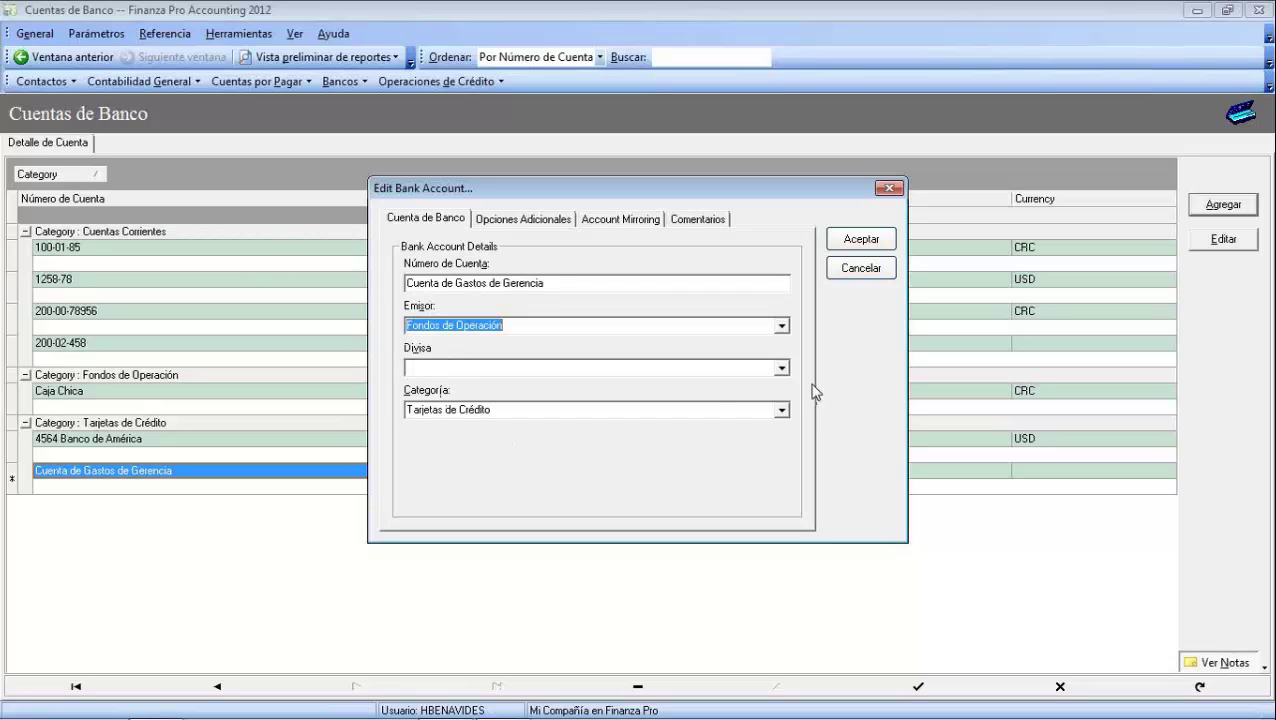
{"action": "left_click", "coordinate": [782, 369]}
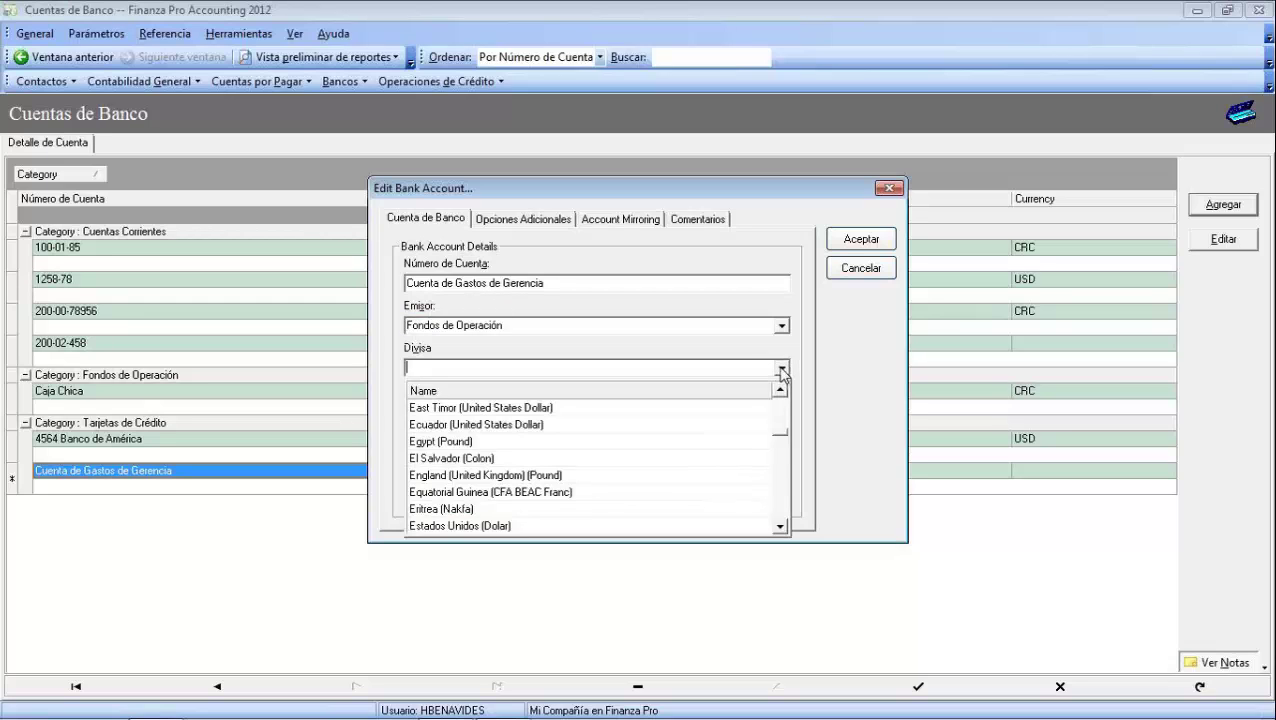
{"action": "type", "text": "Costa Rica (Colon"}
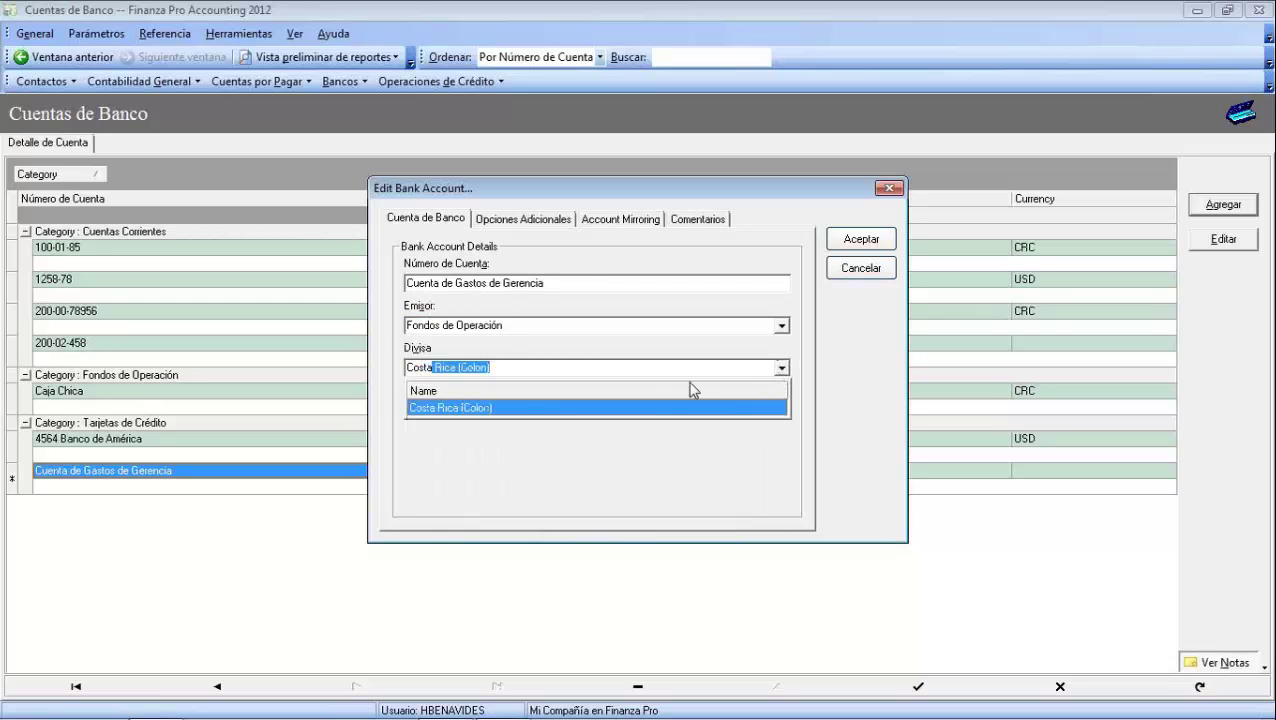
{"action": "left_click", "coordinate": [497, 408]}
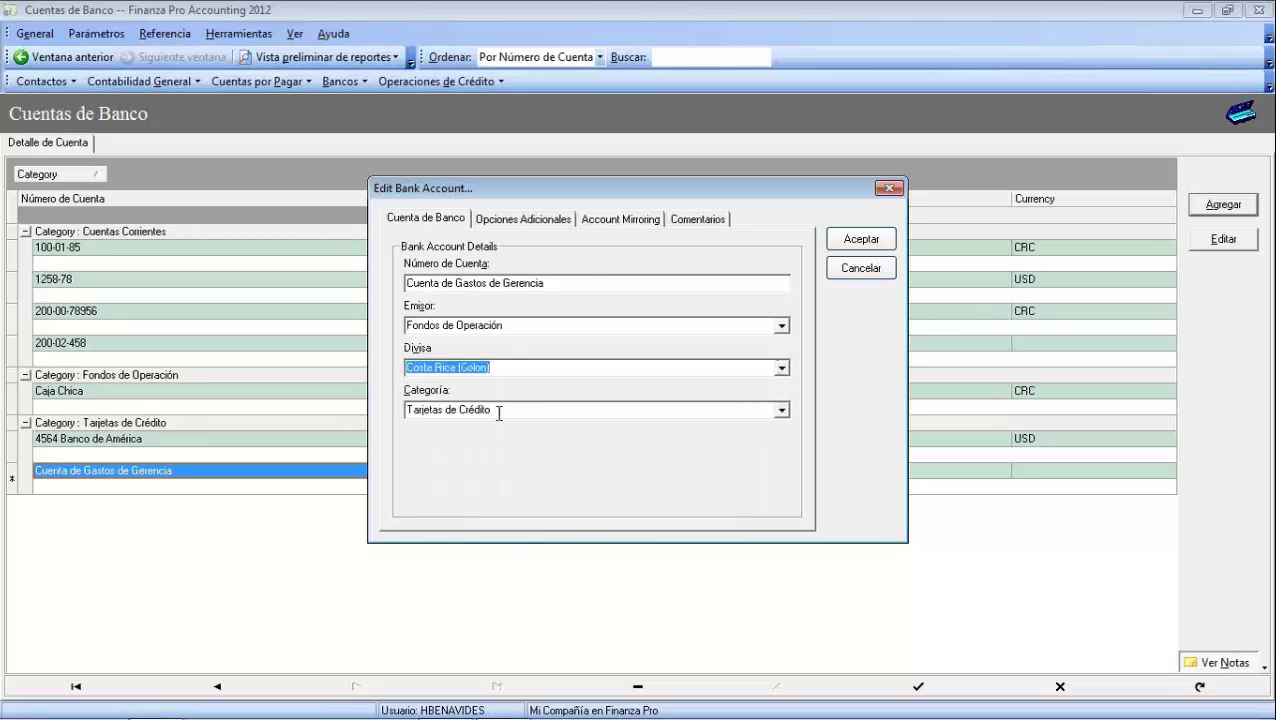
{"action": "left_click", "coordinate": [782, 411]}
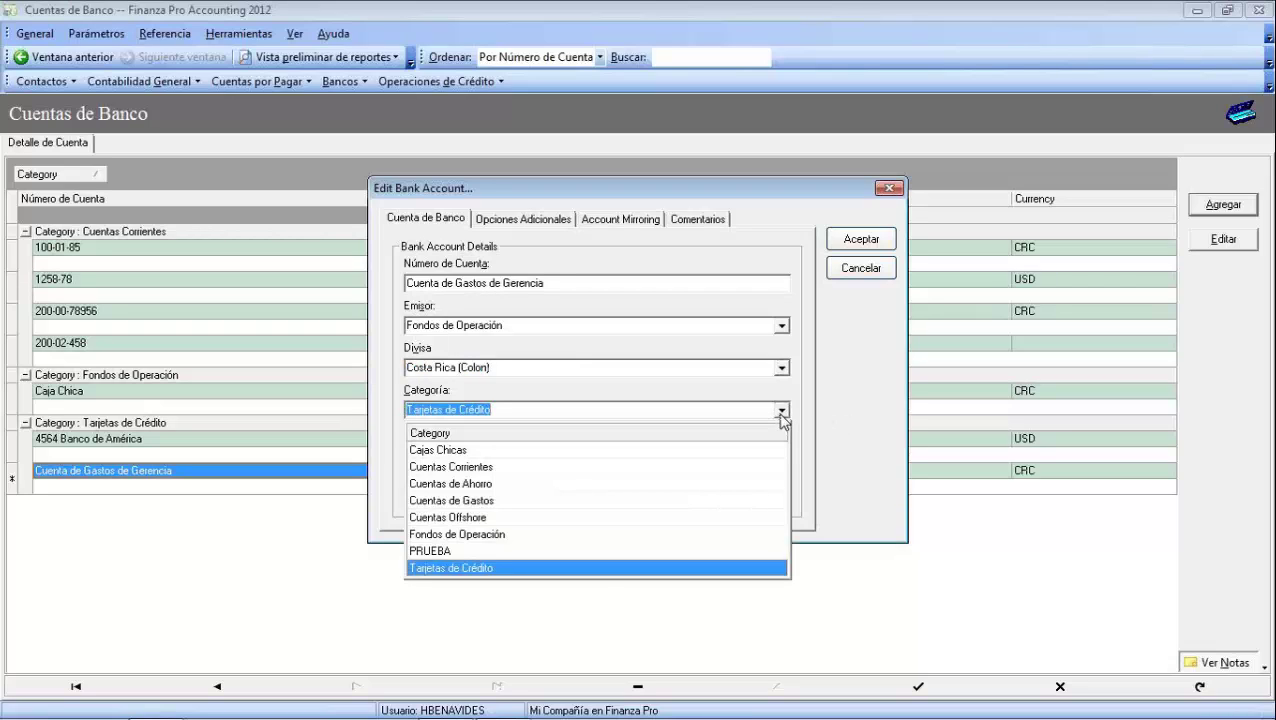
{"action": "left_click", "coordinate": [527, 534]}
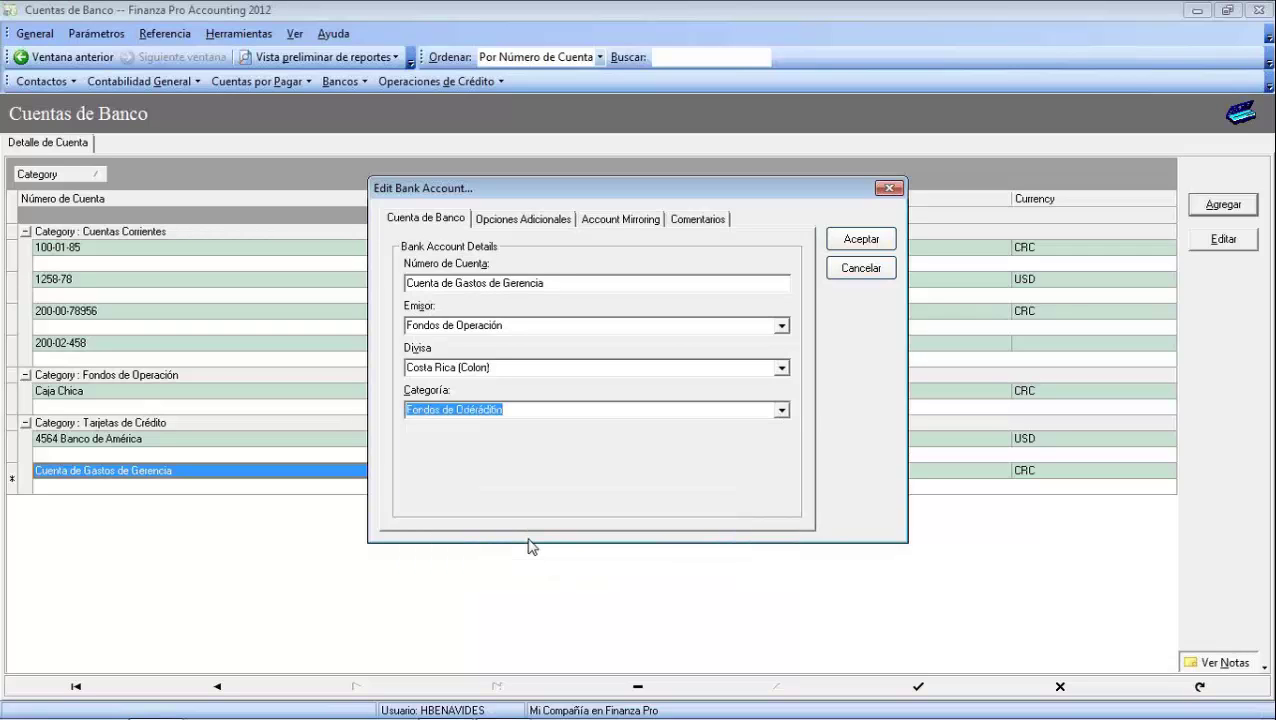
{"action": "left_click", "coordinate": [513, 225]}
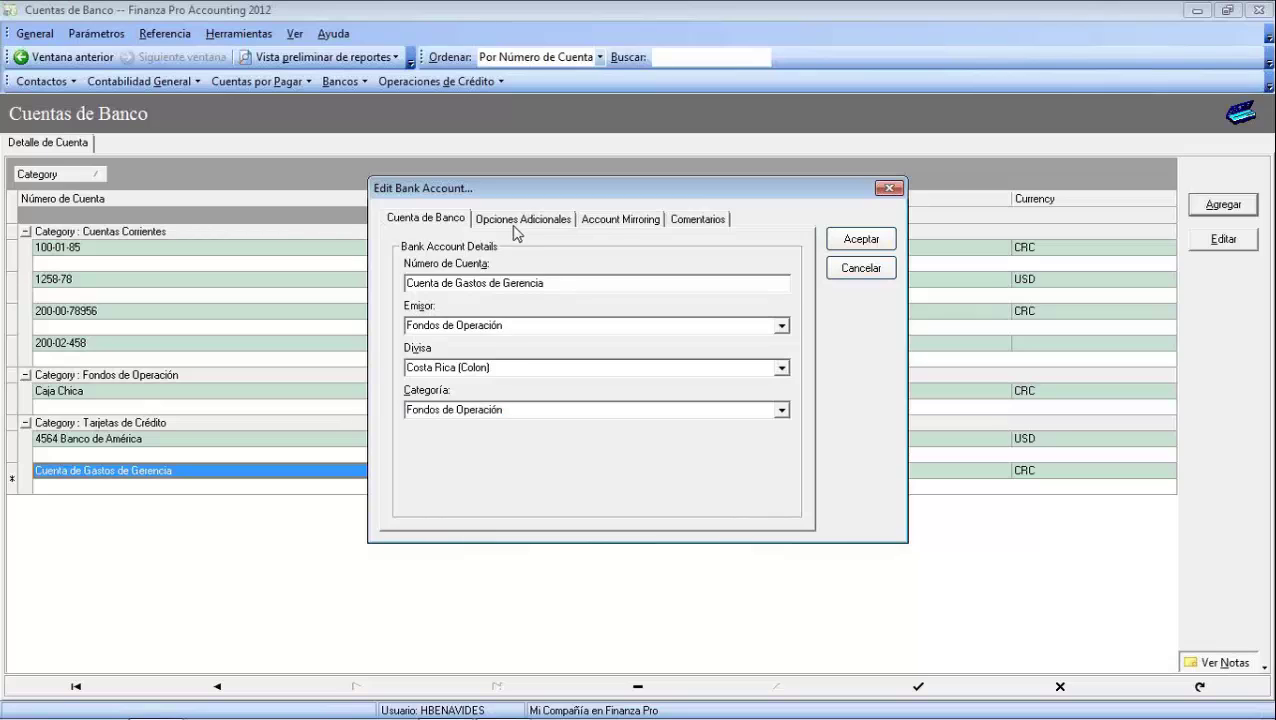
{"action": "left_click", "coordinate": [783, 356]}
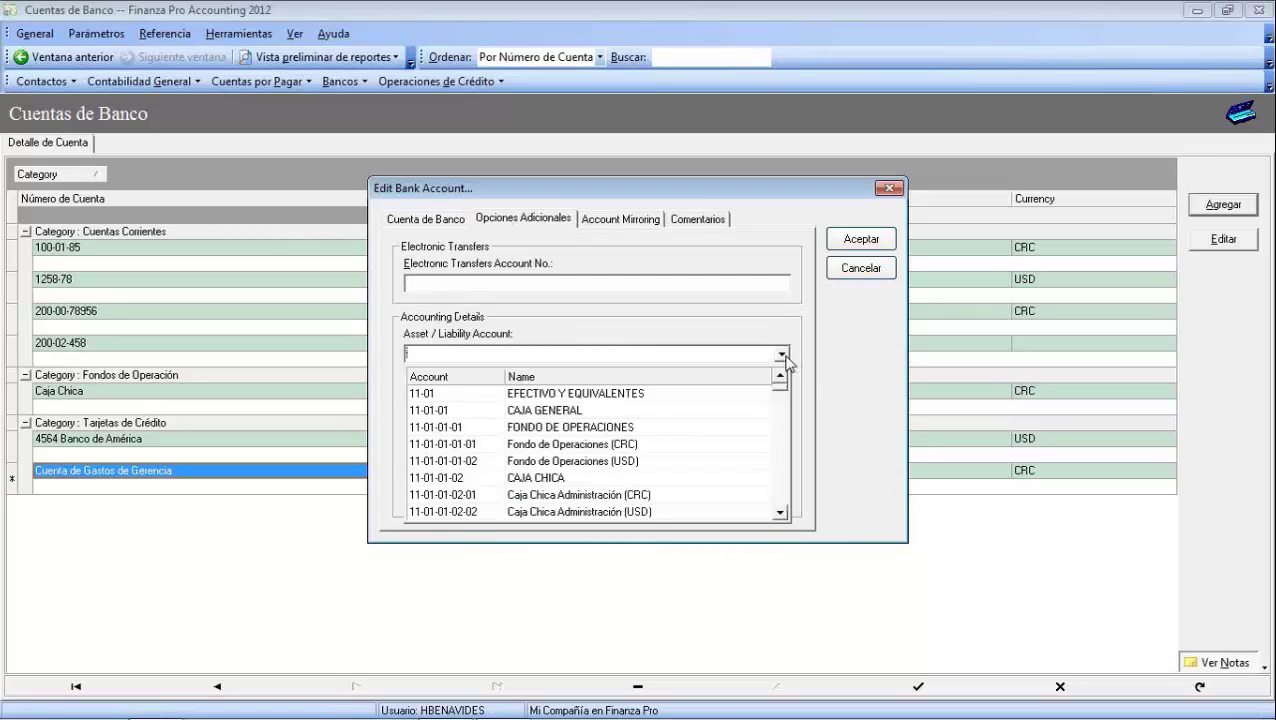
{"action": "left_click", "coordinate": [621, 446]}
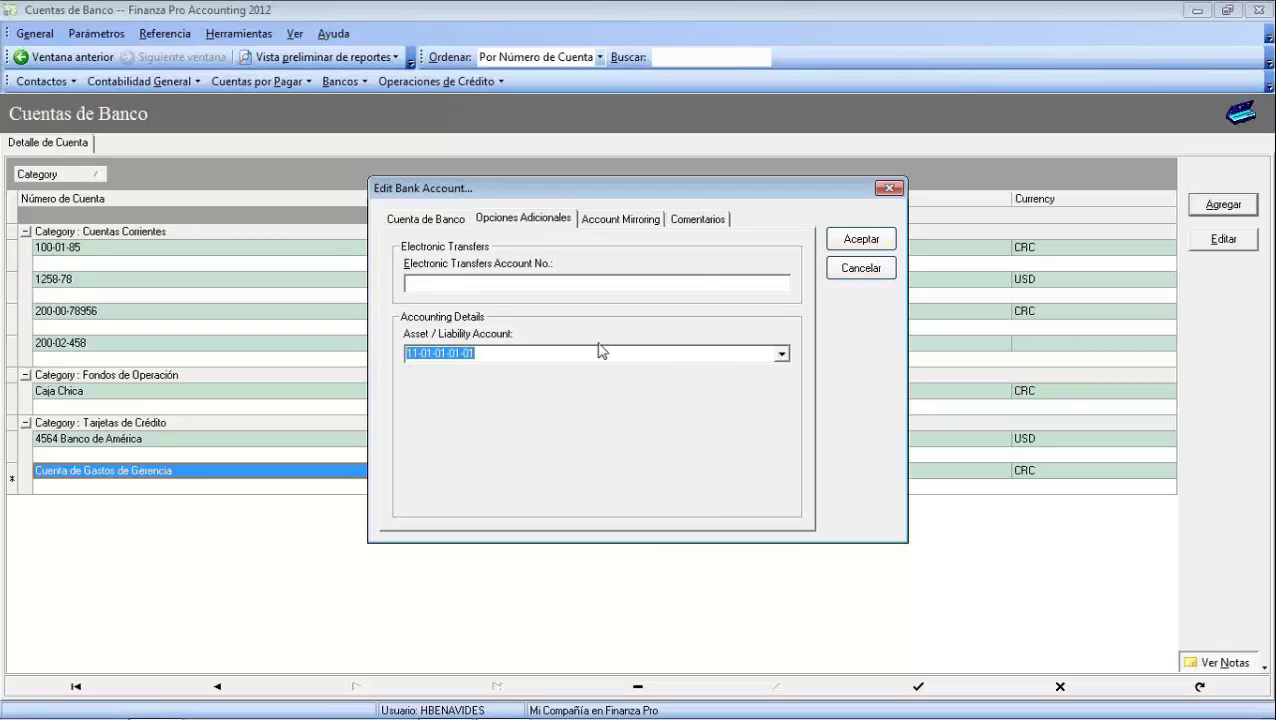
{"action": "left_click", "coordinate": [868, 244]}
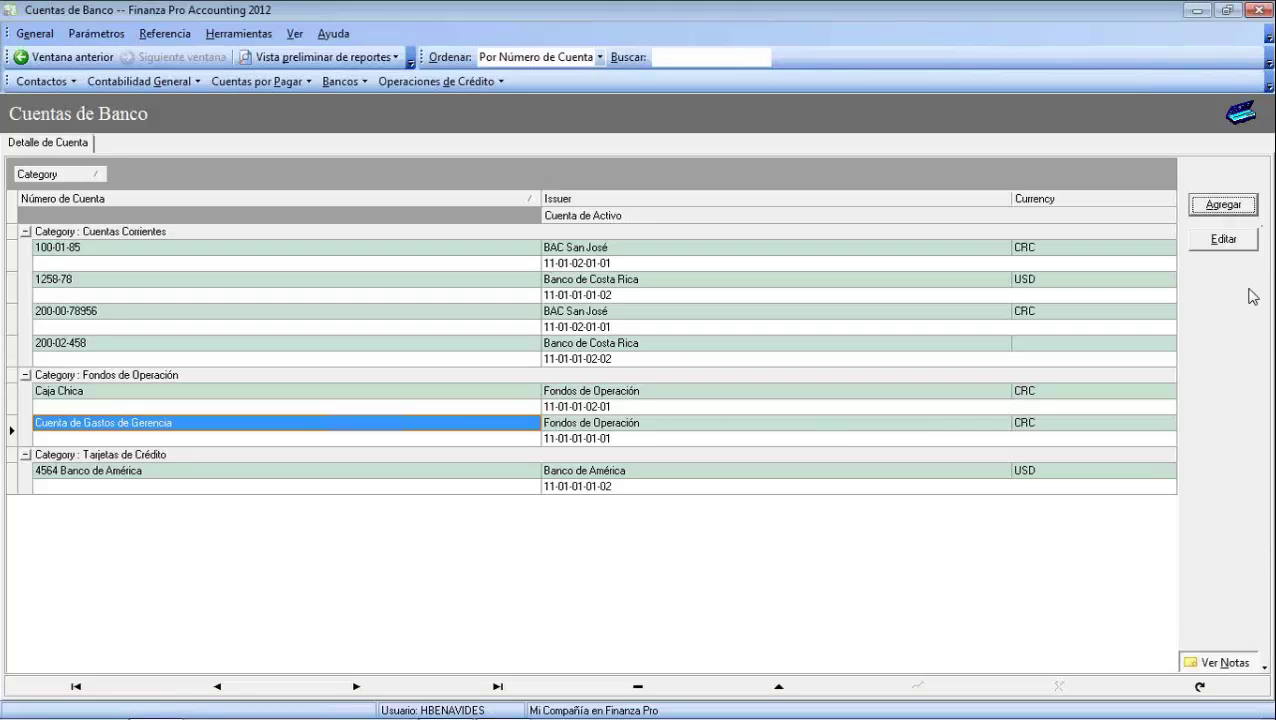
Drop open the Bancos toolbar menu, listing Transacciones de Banco and reconciliation
{"action": "left_click", "coordinate": [340, 81]}
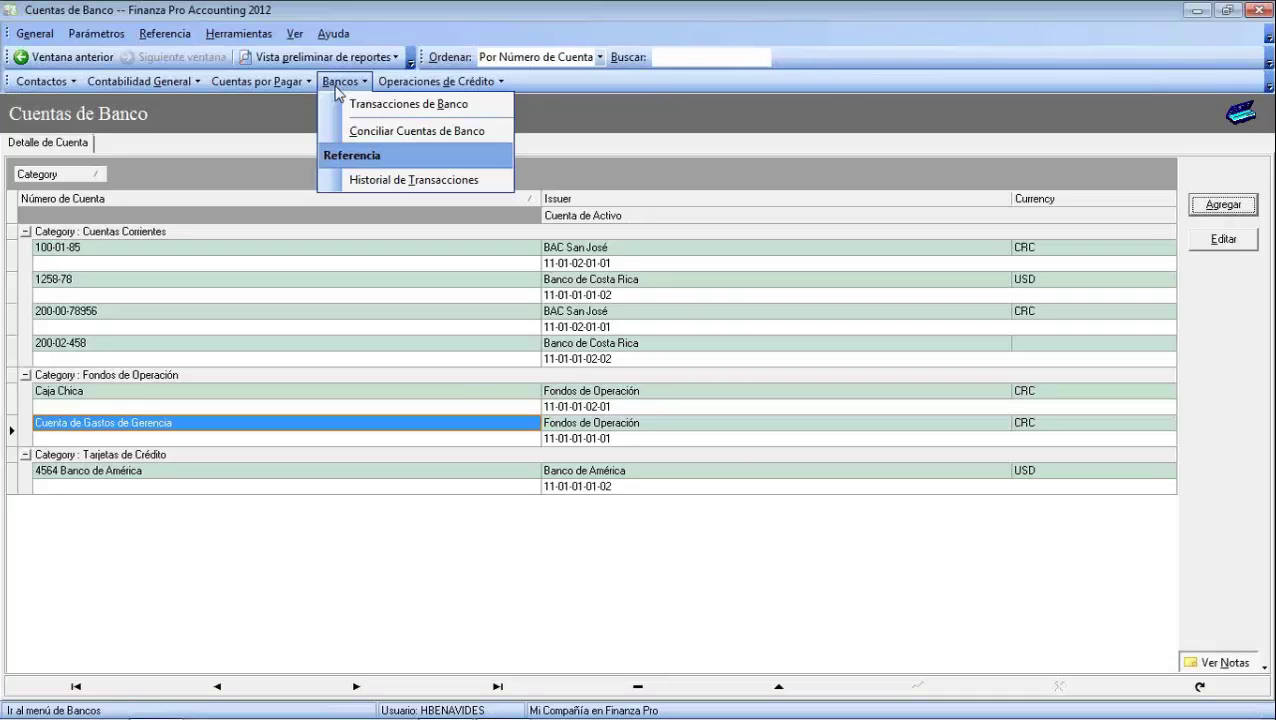
{"action": "left_click", "coordinate": [336, 87]}
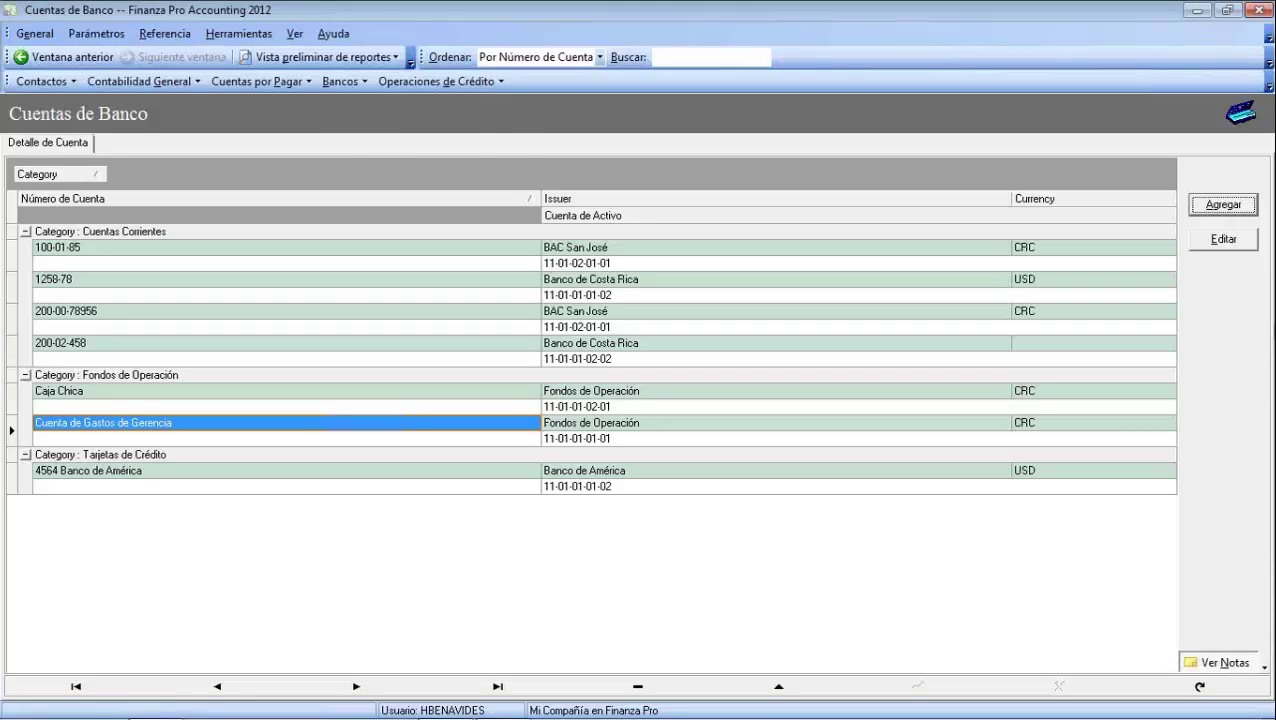
{"action": "left_click", "coordinate": [340, 81]}
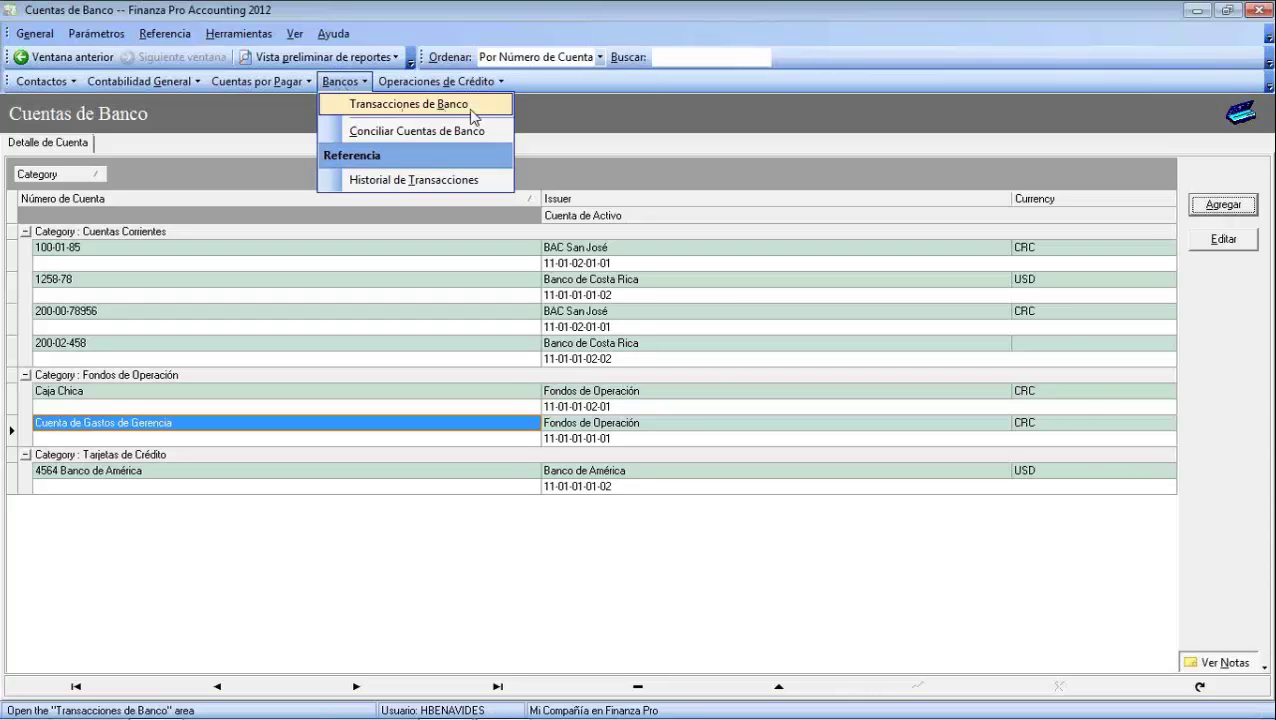
Open the Transacciones de Bancos form, then drop open the Cuentas por Pagar menu
{"action": "left_click", "coordinate": [333, 116]}
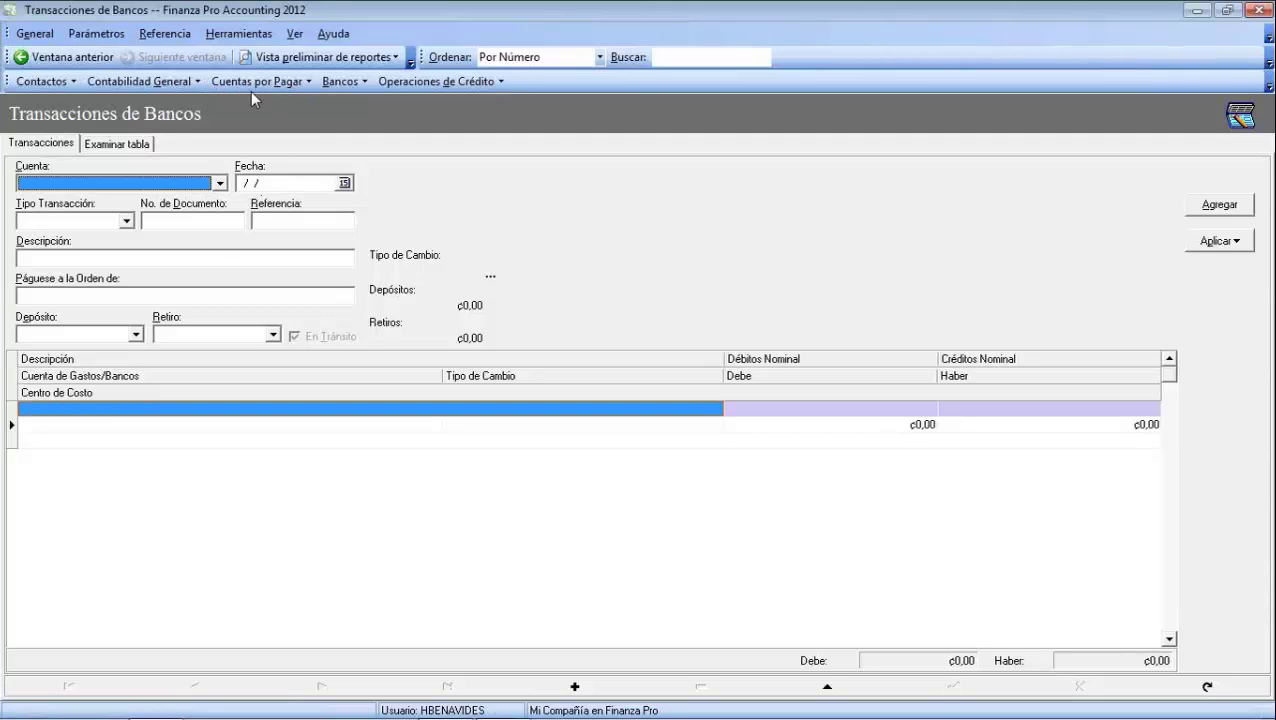
{"action": "left_click", "coordinate": [310, 90]}
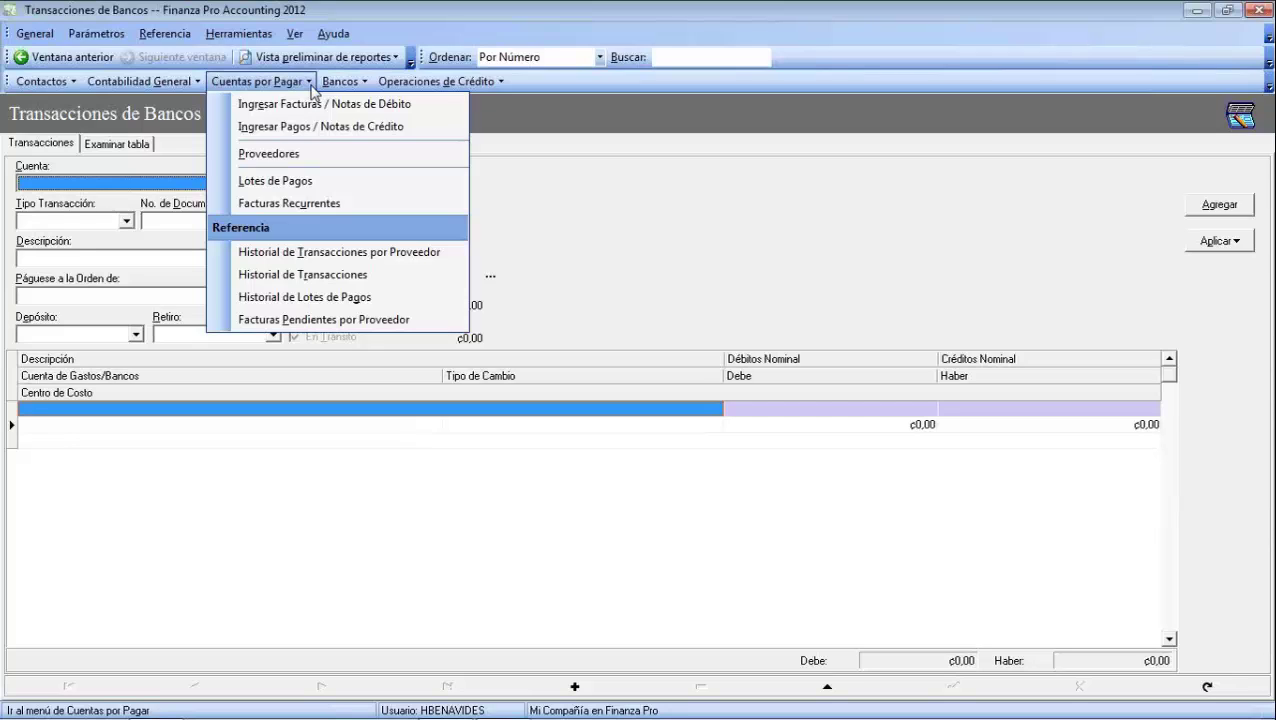
Open Ingresar Pagos / Notas de Crédito and select supplier Cervecería Costa Rica
{"action": "left_click", "coordinate": [317, 126]}
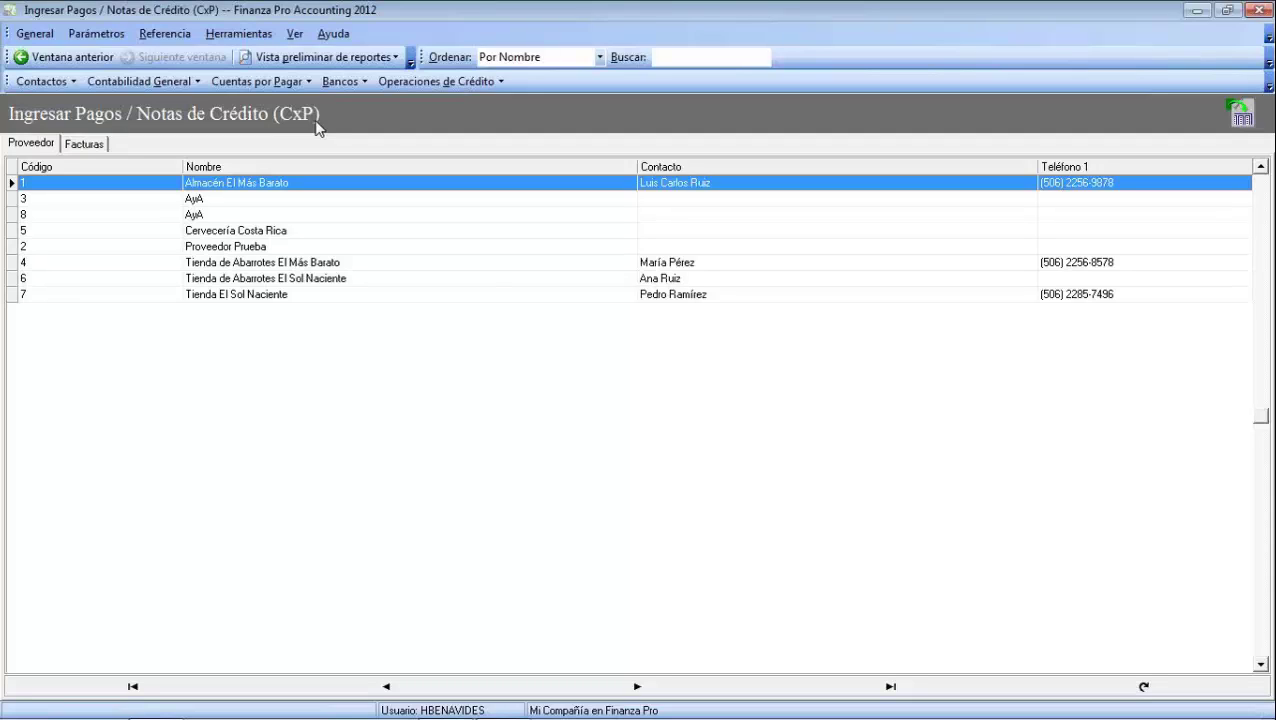
{"action": "left_click", "coordinate": [297, 83]}
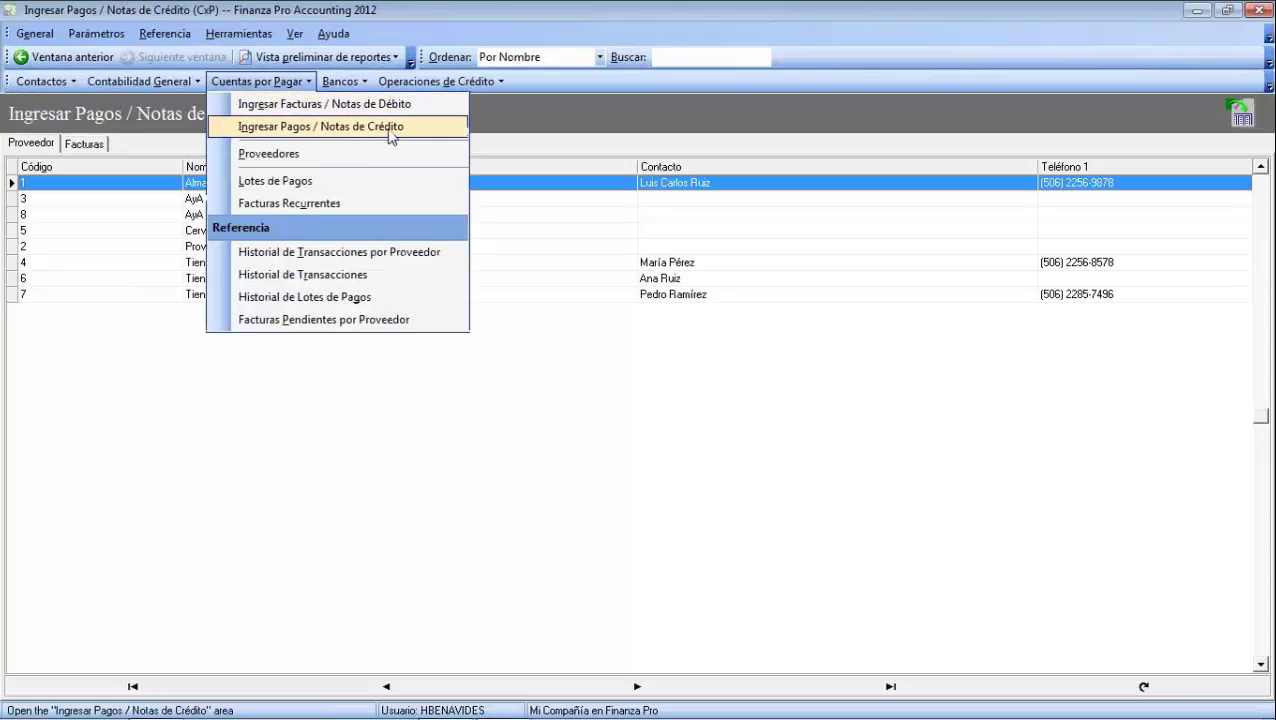
{"action": "left_click", "coordinate": [387, 133]}
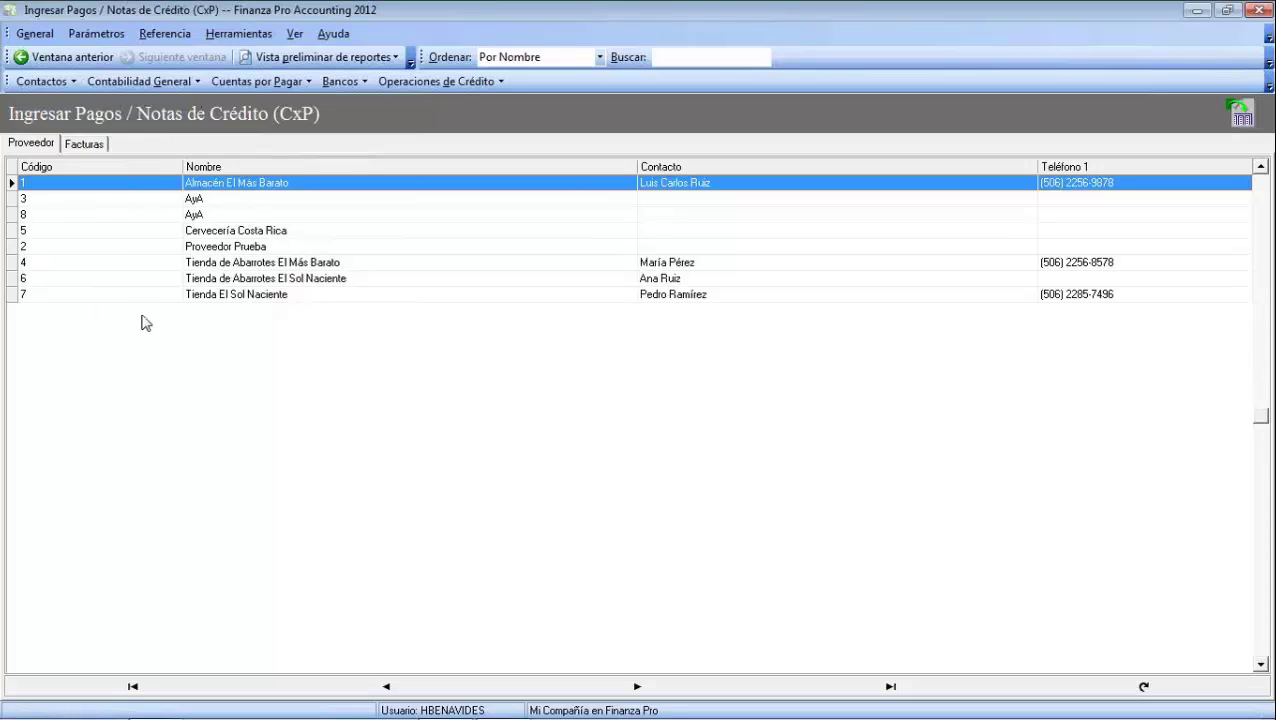
{"action": "left_click", "coordinate": [88, 144]}
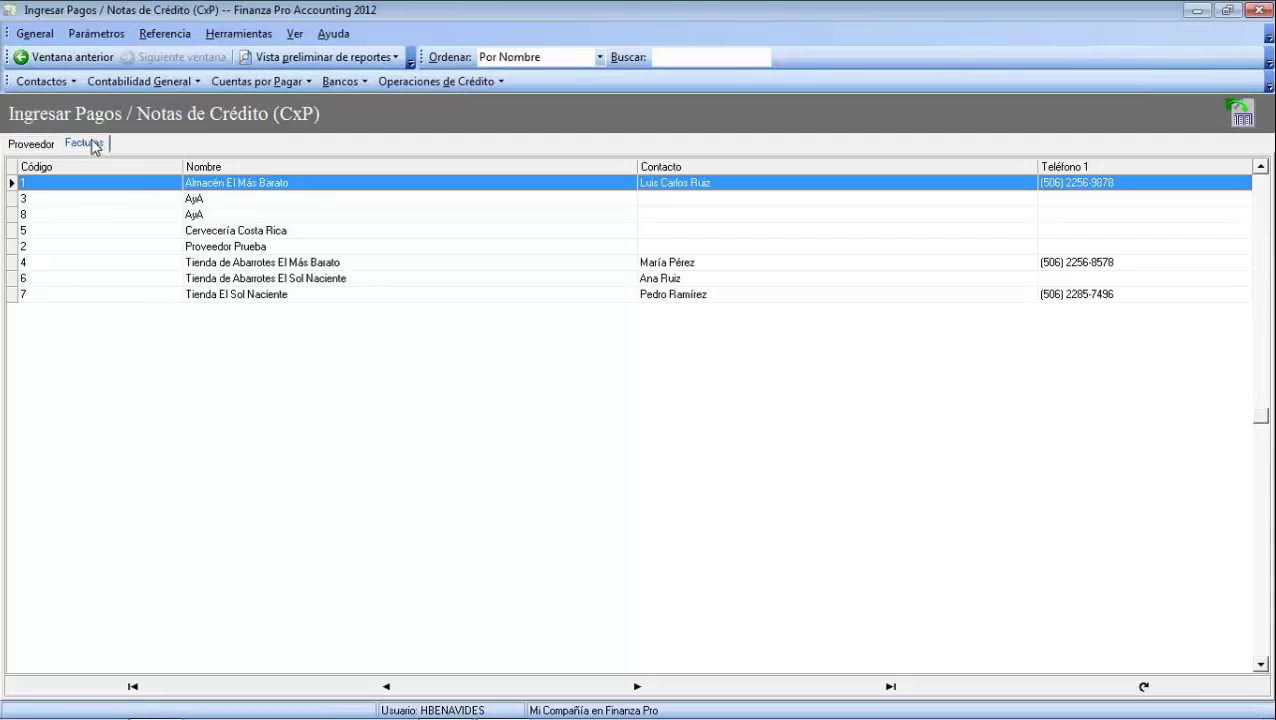
{"action": "left_click", "coordinate": [52, 147]}
{"action": "left_click", "coordinate": [142, 214]}
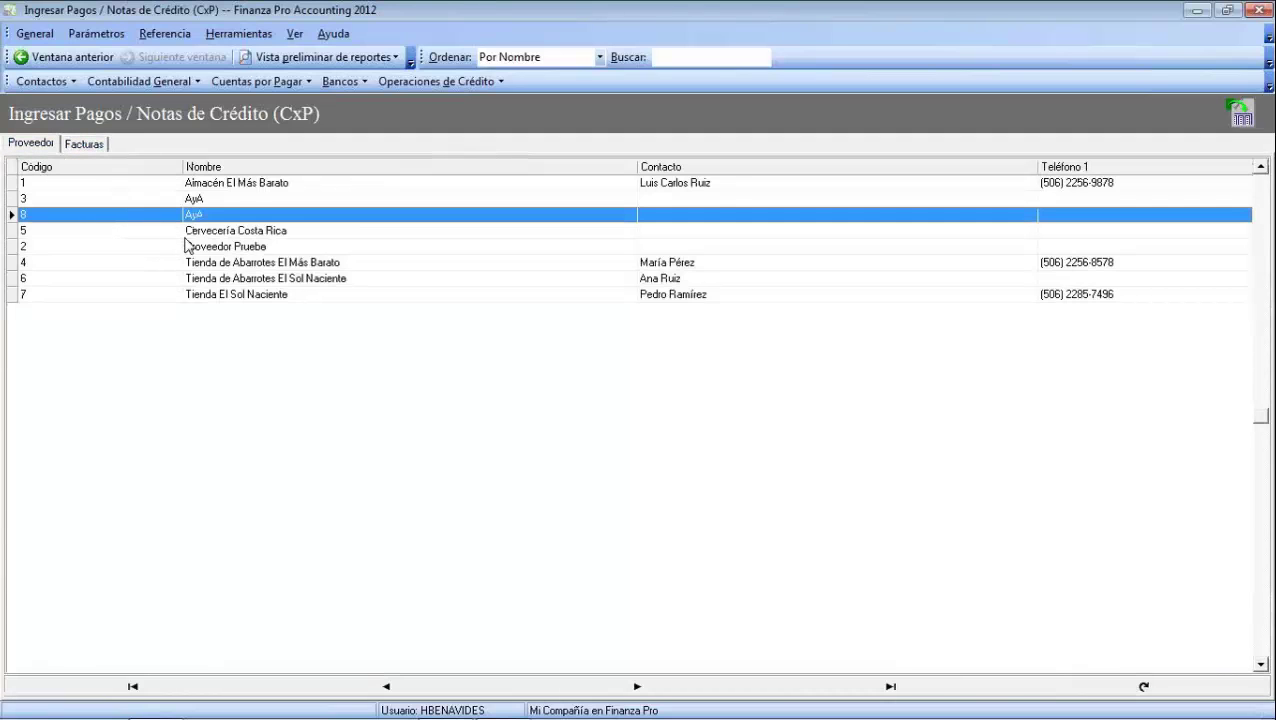
{"action": "left_click", "coordinate": [192, 231]}
{"action": "left_click", "coordinate": [88, 145]}
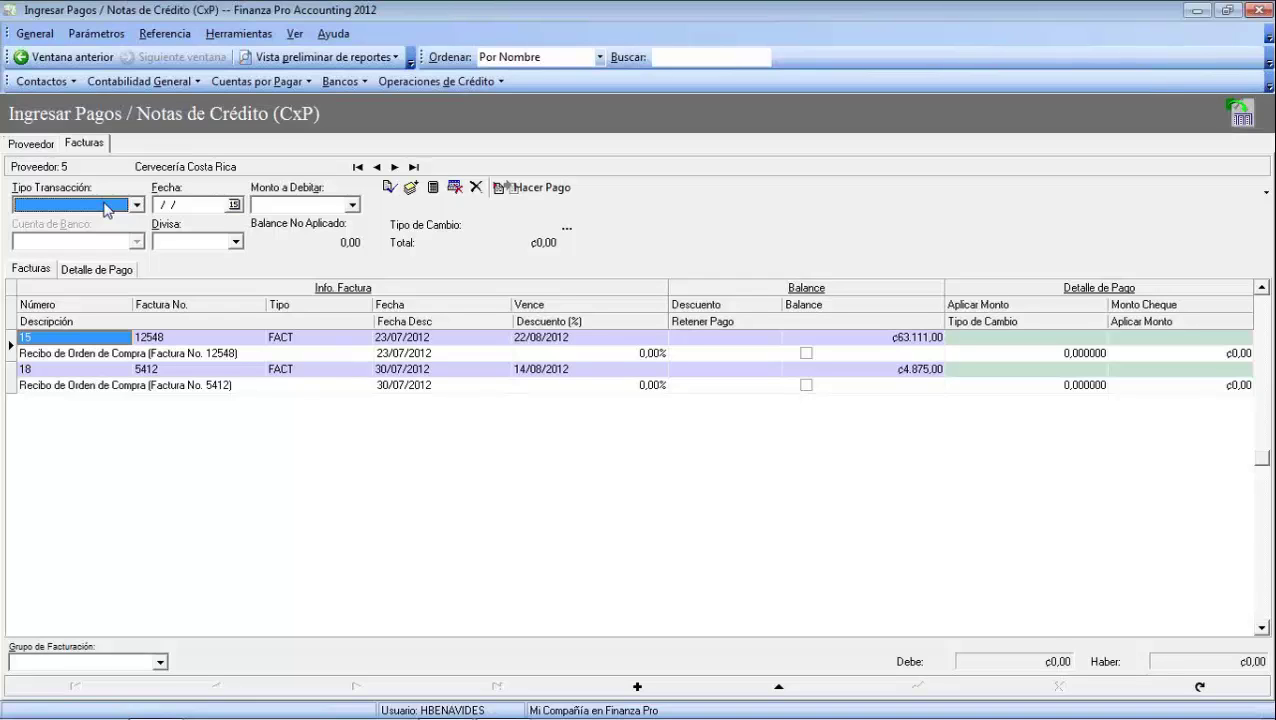
{"action": "left_click", "coordinate": [130, 208]}
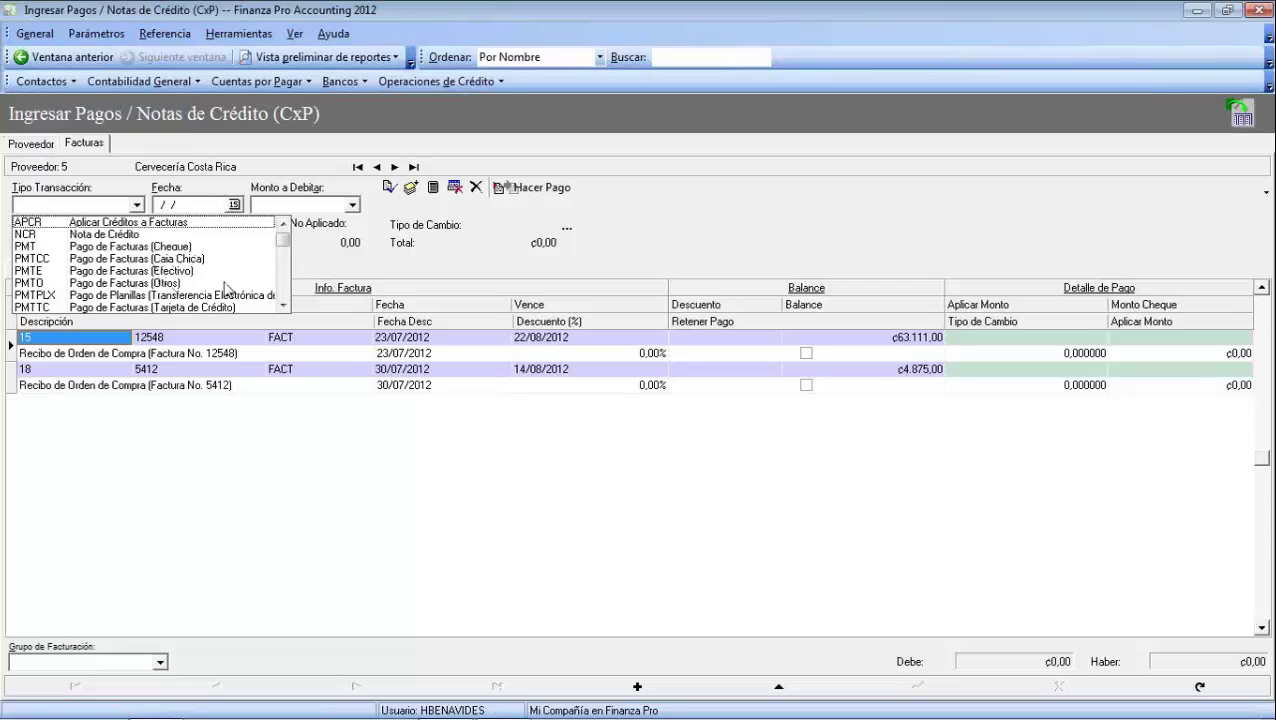
{"action": "left_click_drag", "start_coordinate": [282, 241], "coordinate": [283, 304]}
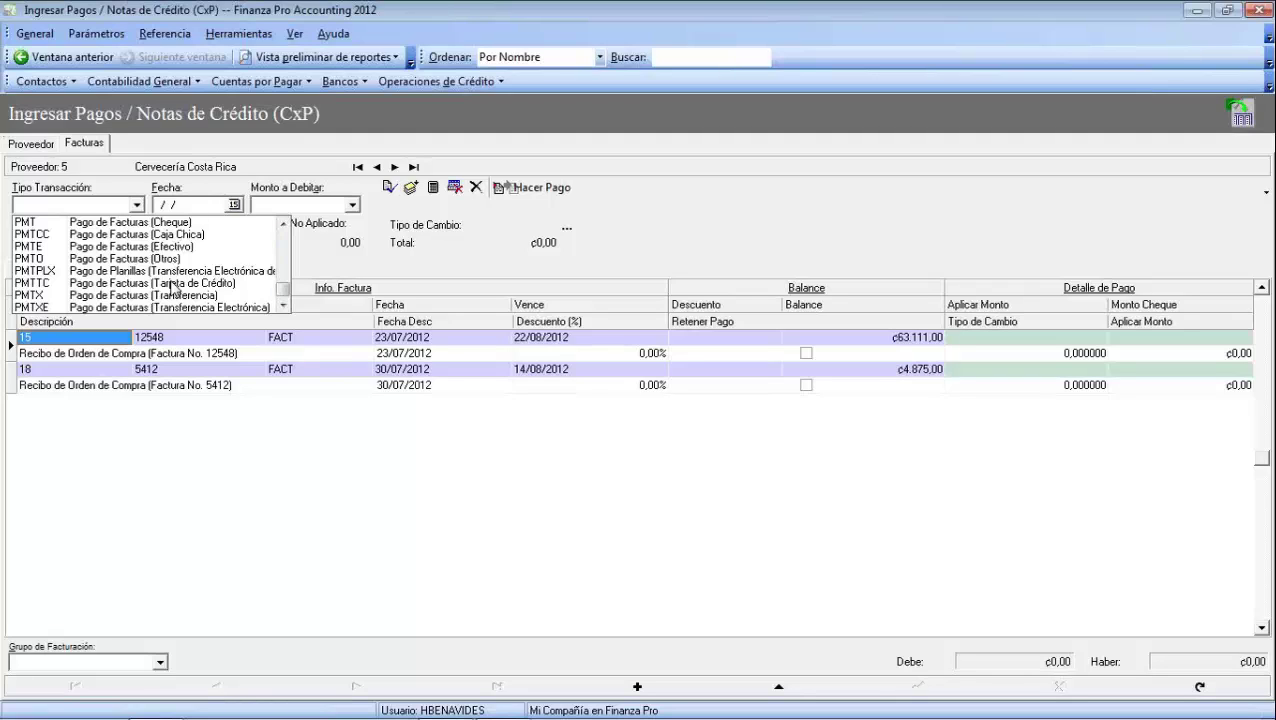
{"action": "left_click", "coordinate": [133, 223]}
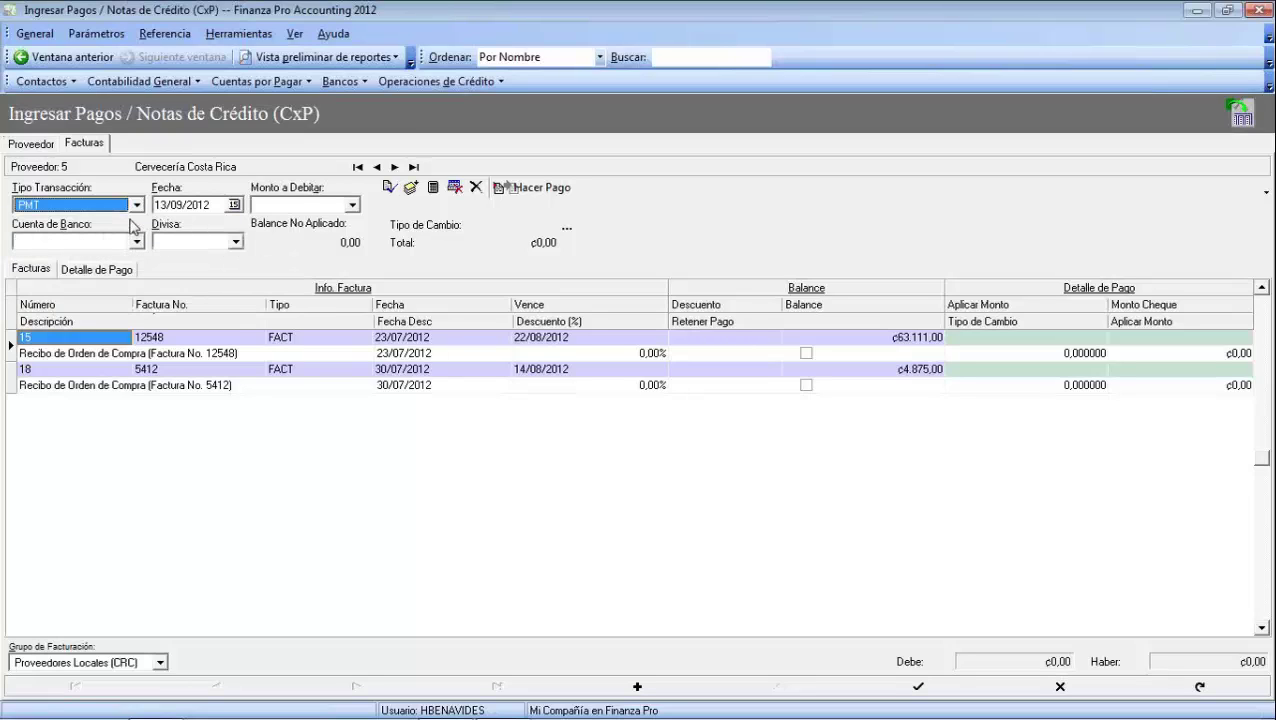
{"action": "key", "text": "Tab"}
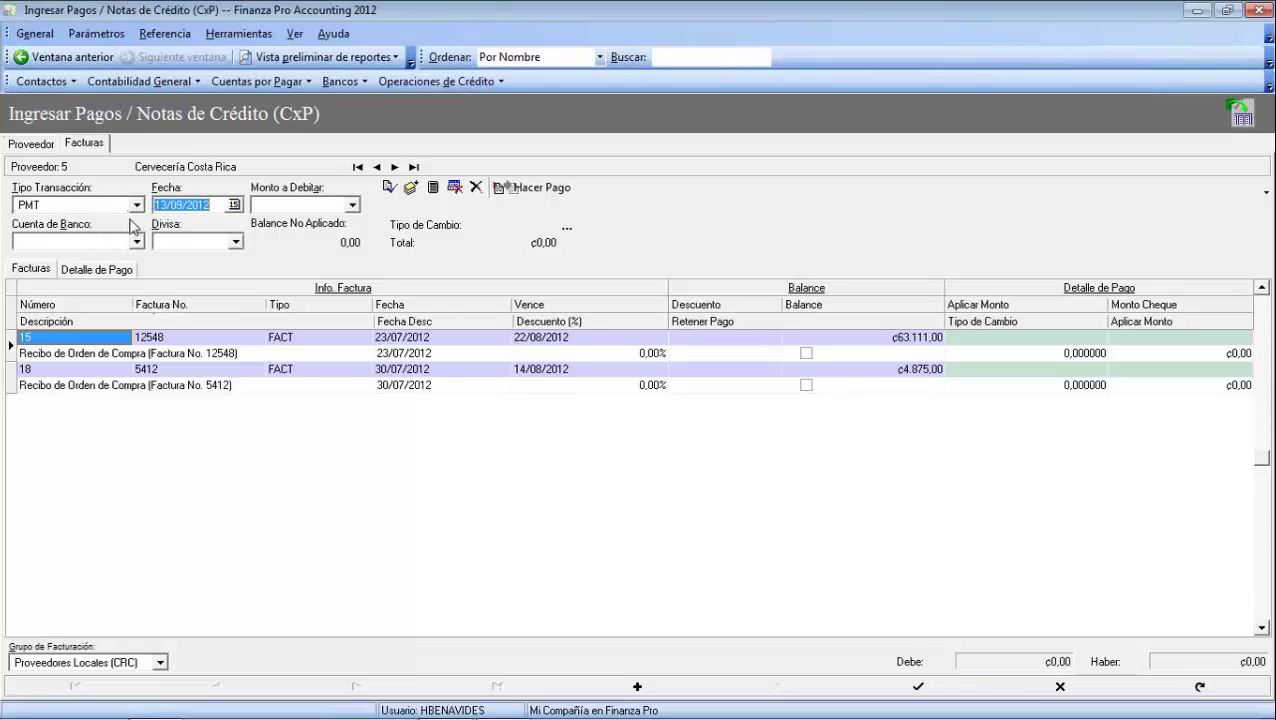
{"action": "key", "text": "Tab"}
{"action": "key", "text": "Tab"}
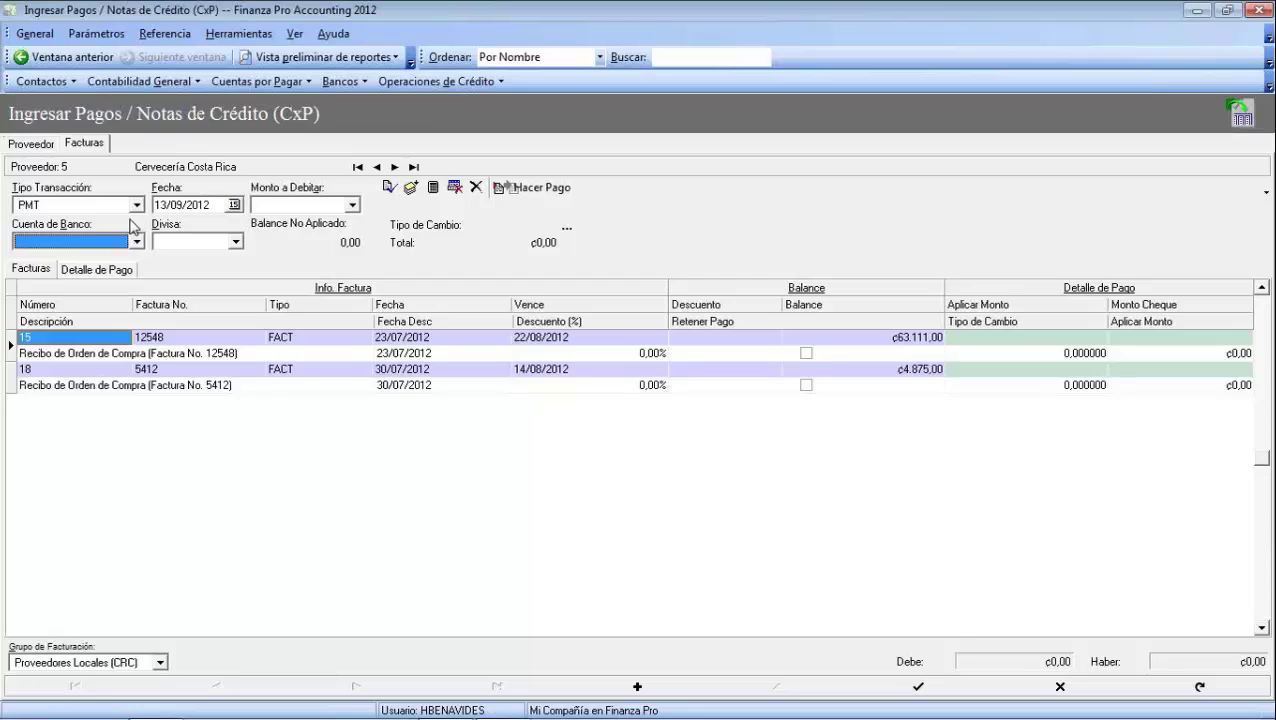
{"action": "left_click", "coordinate": [137, 242]}
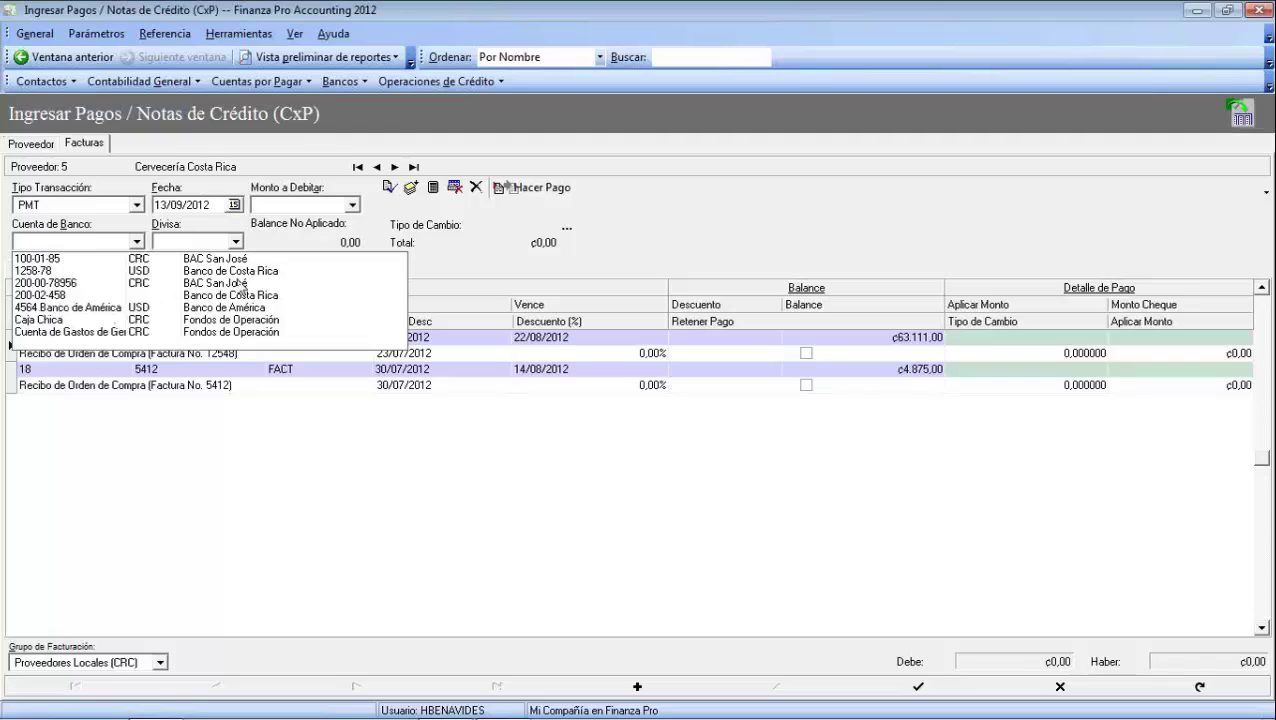
{"action": "left_click", "coordinate": [56, 286]}
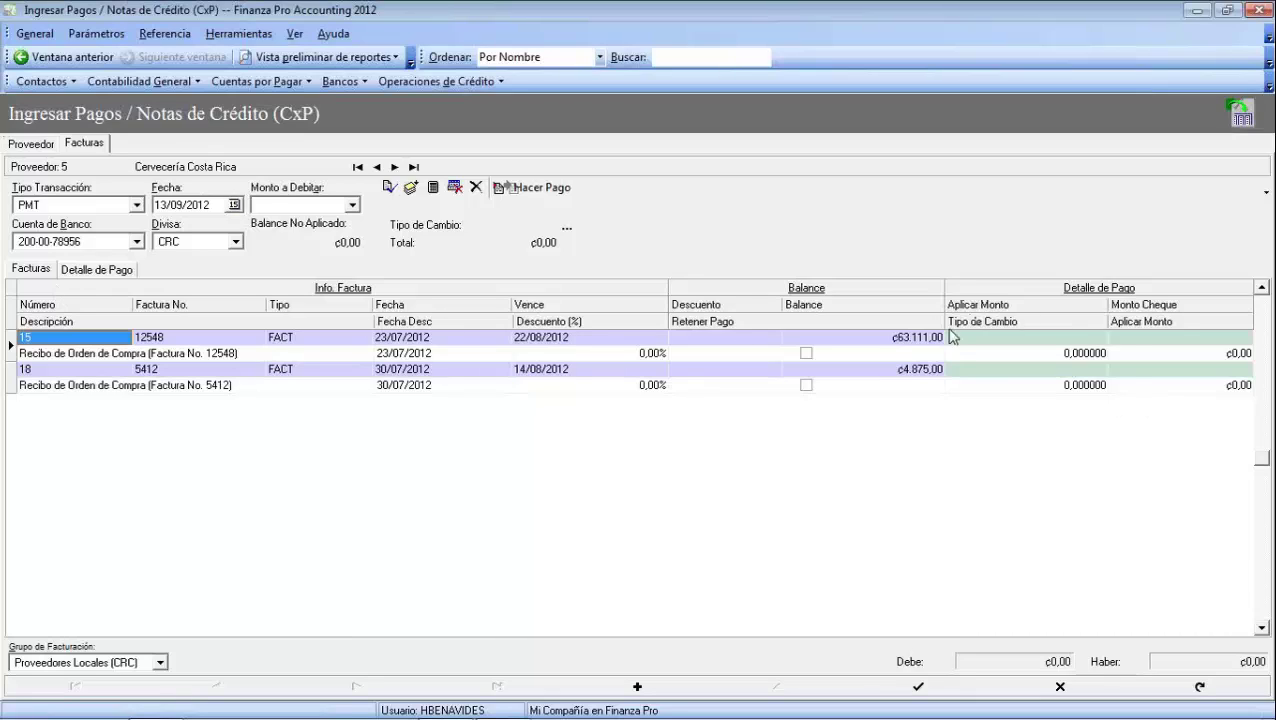
Apply the full ₡4.875,00 to invoice 5412 and calculate the total payment
{"action": "left_click", "coordinate": [915, 370]}
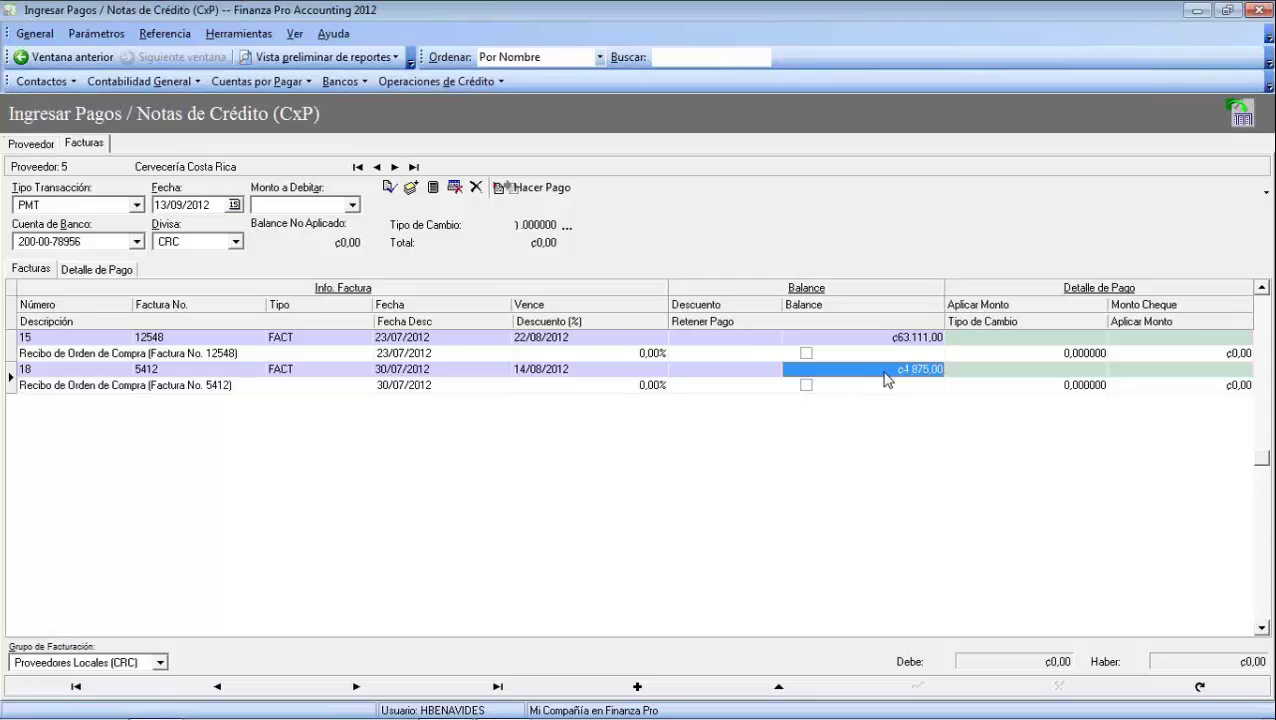
{"action": "double_click", "coordinate": [885, 379]}
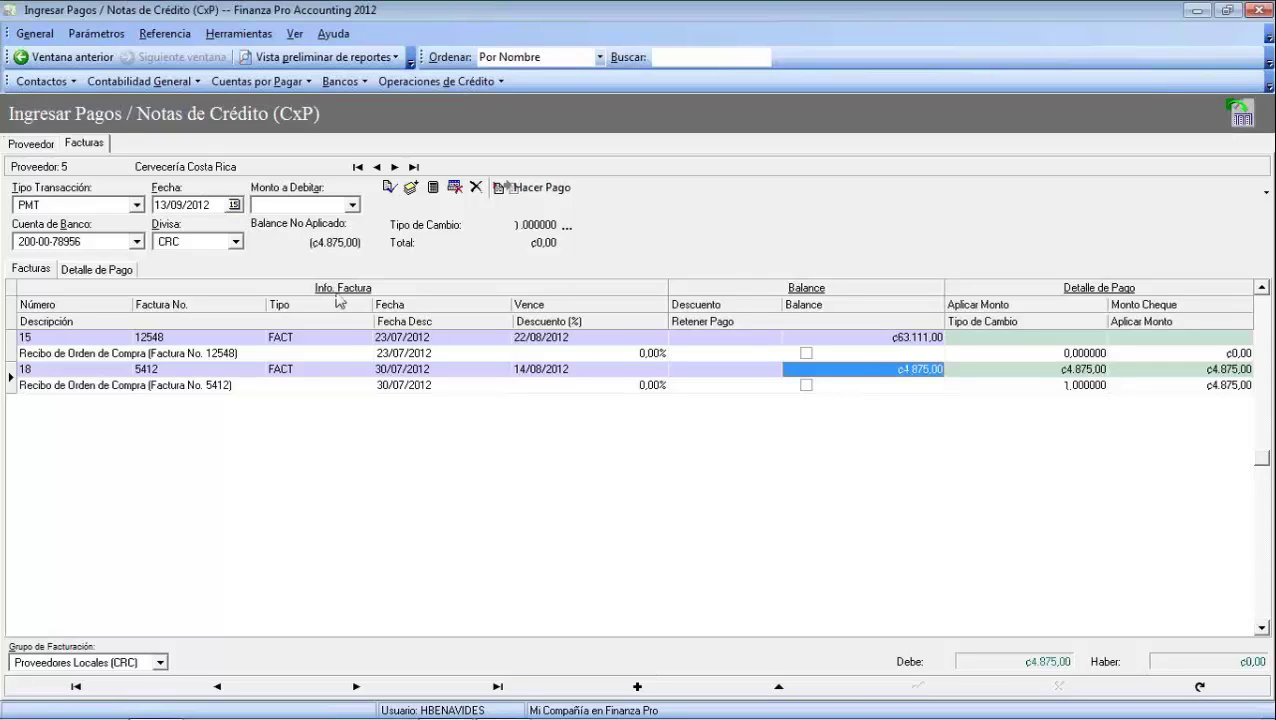
{"action": "left_click", "coordinate": [434, 193]}
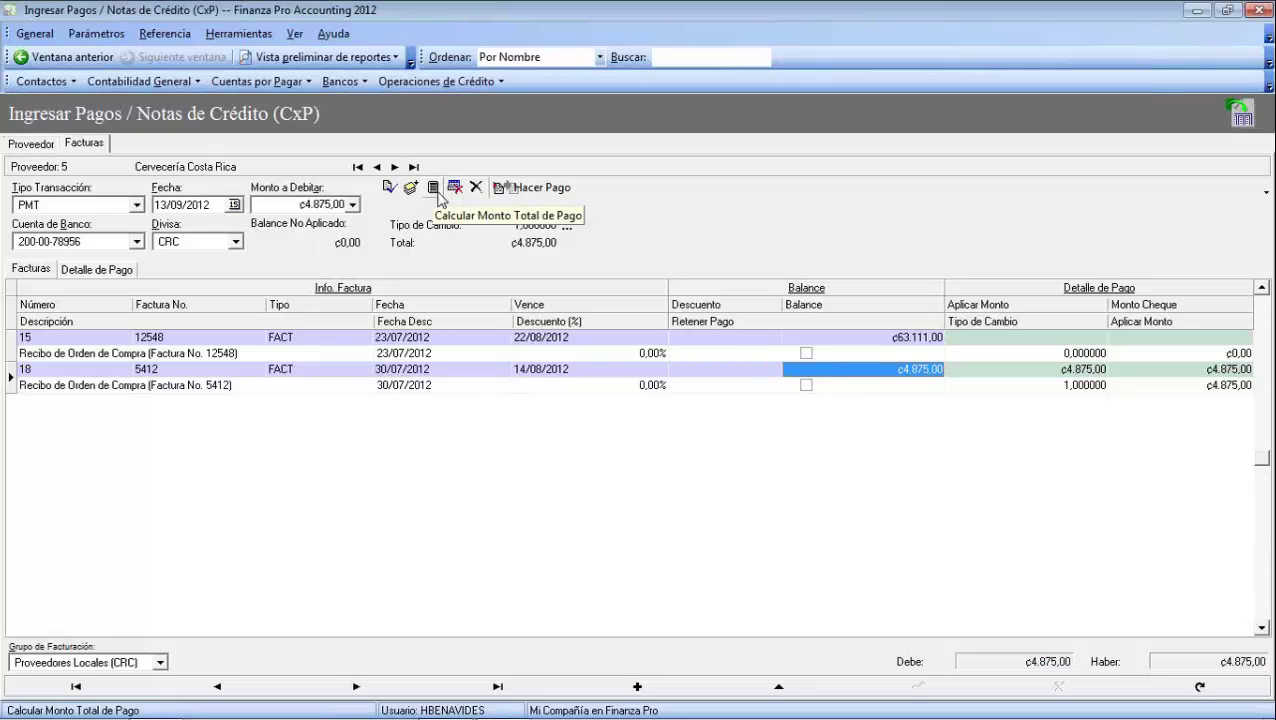
Post the payment as cheque document 478 and bring up its ₡4,875.00 payment voucher
{"action": "left_click", "coordinate": [512, 194]}
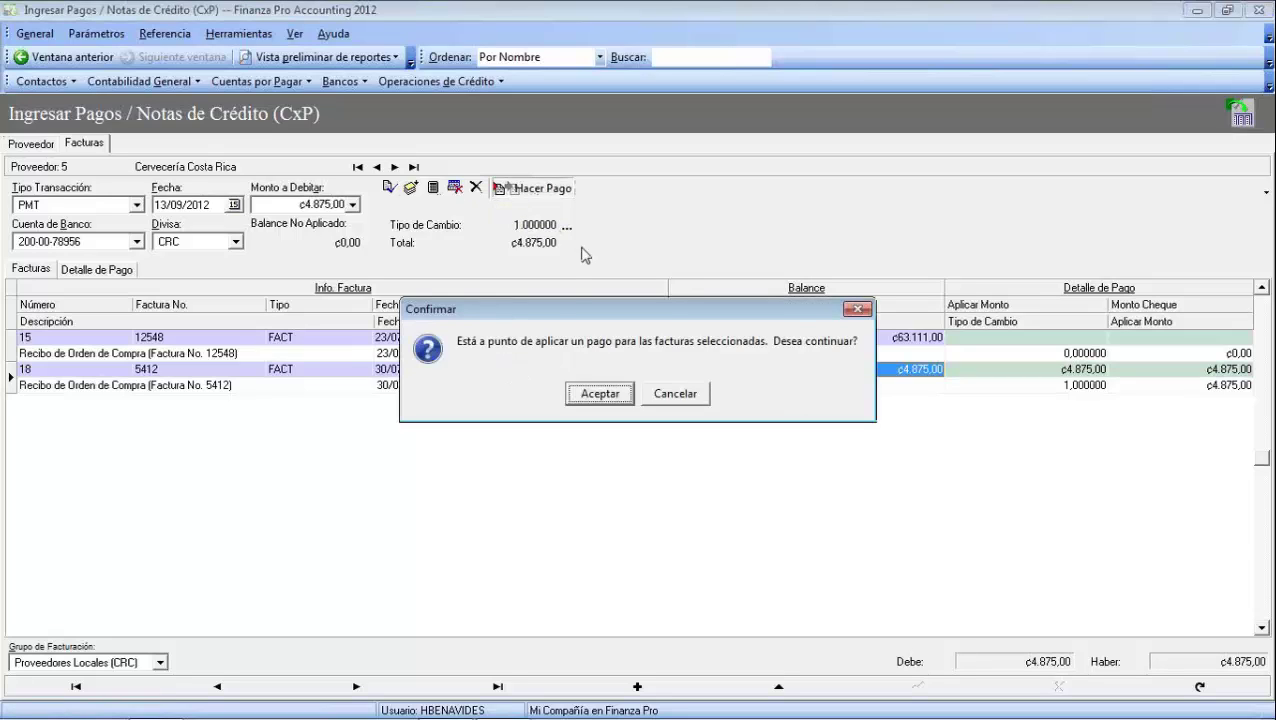
{"action": "left_click", "coordinate": [598, 398]}
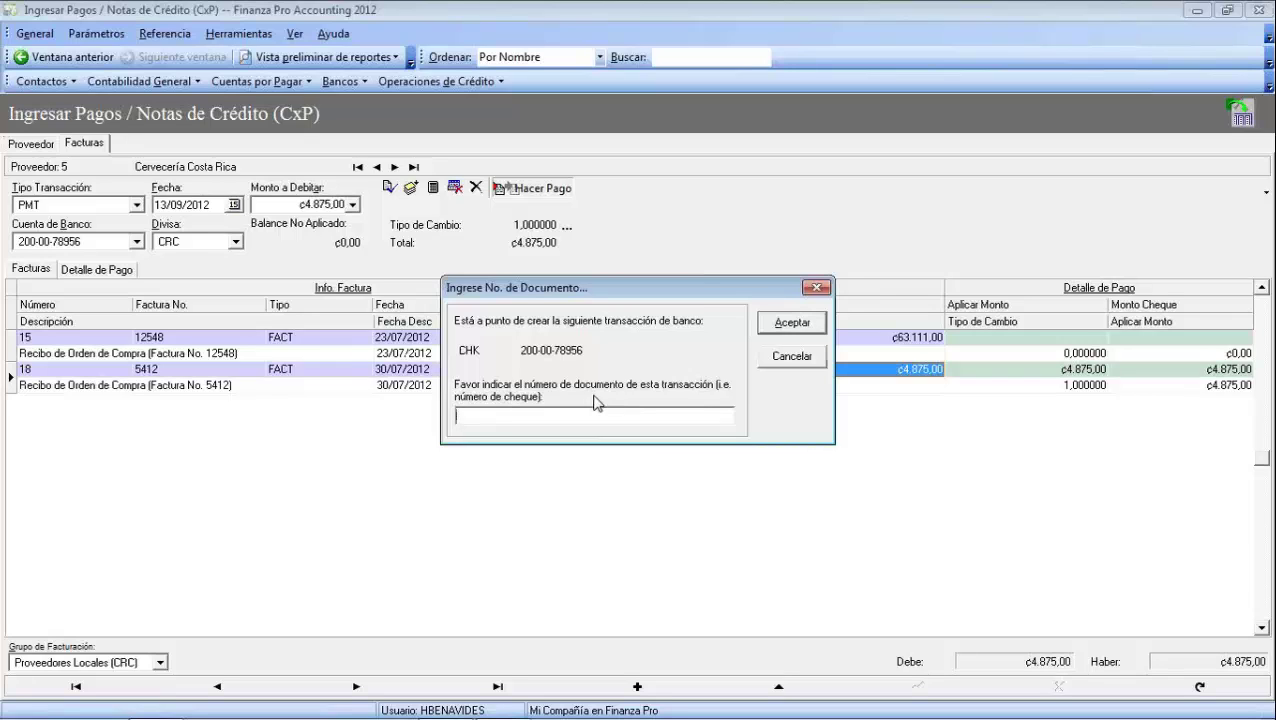
{"action": "type", "text": "478"}
{"action": "left_click", "coordinate": [800, 324]}
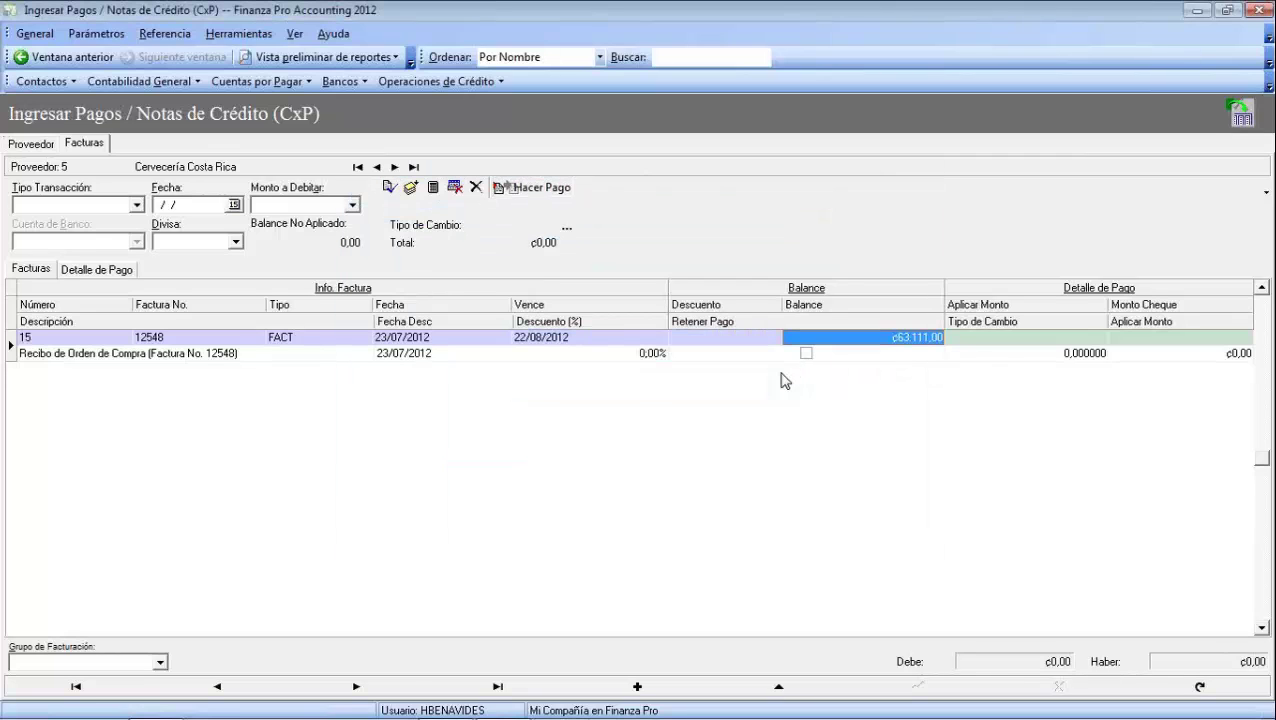
{"action": "left_click", "coordinate": [573, 710]}
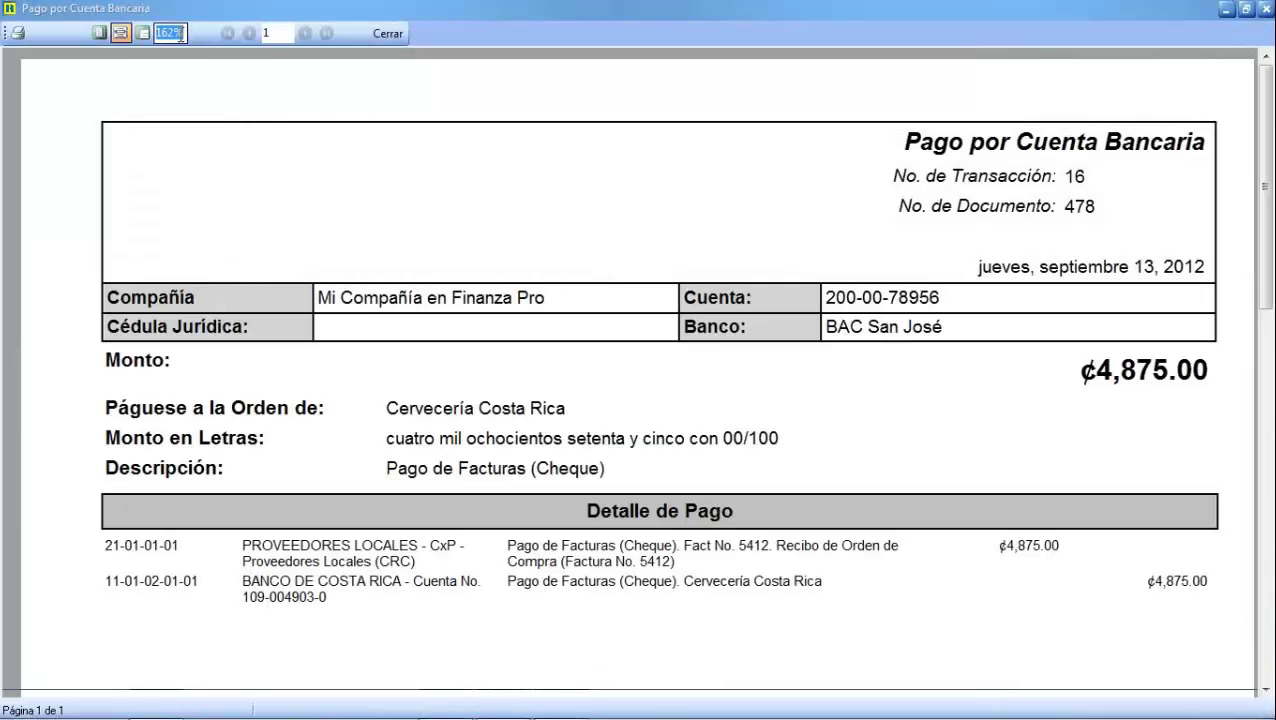
Set the payment voucher preview zoom to 90%
{"action": "type", "text": "100"}
{"action": "key", "text": "Return"}
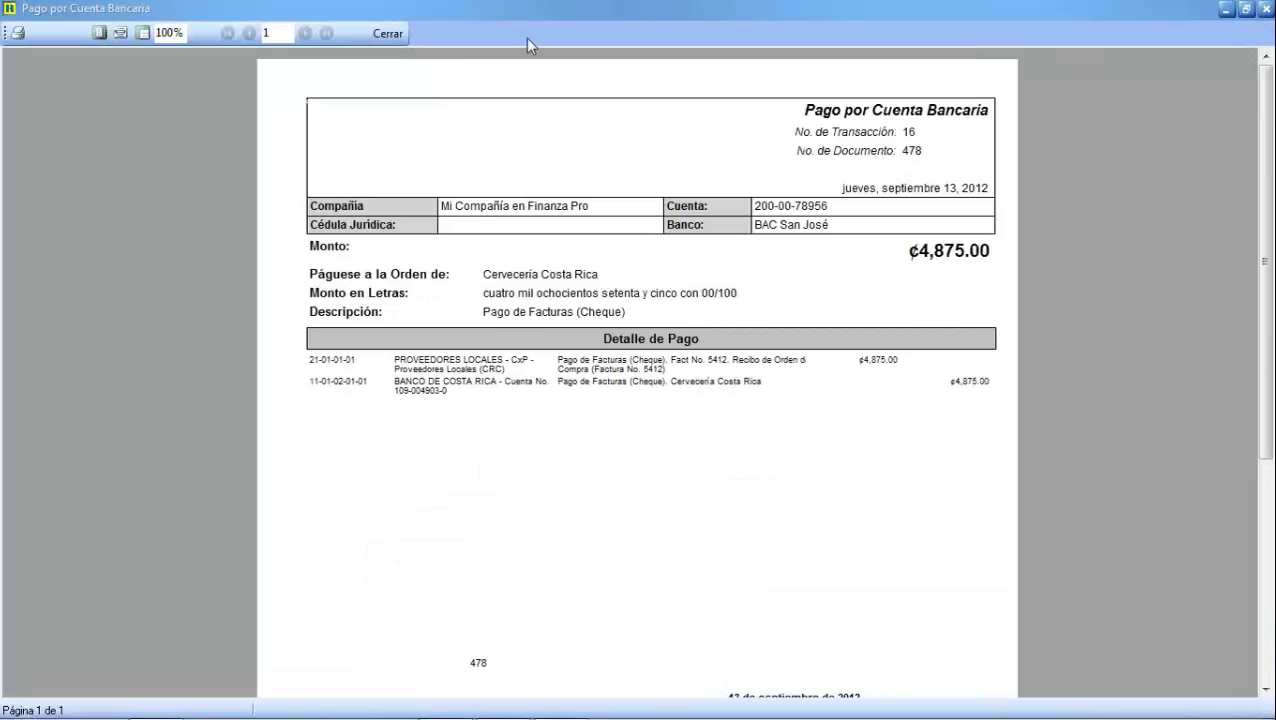
{"action": "scroll", "coordinate": [527, 40], "scroll_direction": "down", "scroll_amount": 3}
{"action": "double_click", "coordinate": [168, 33]}
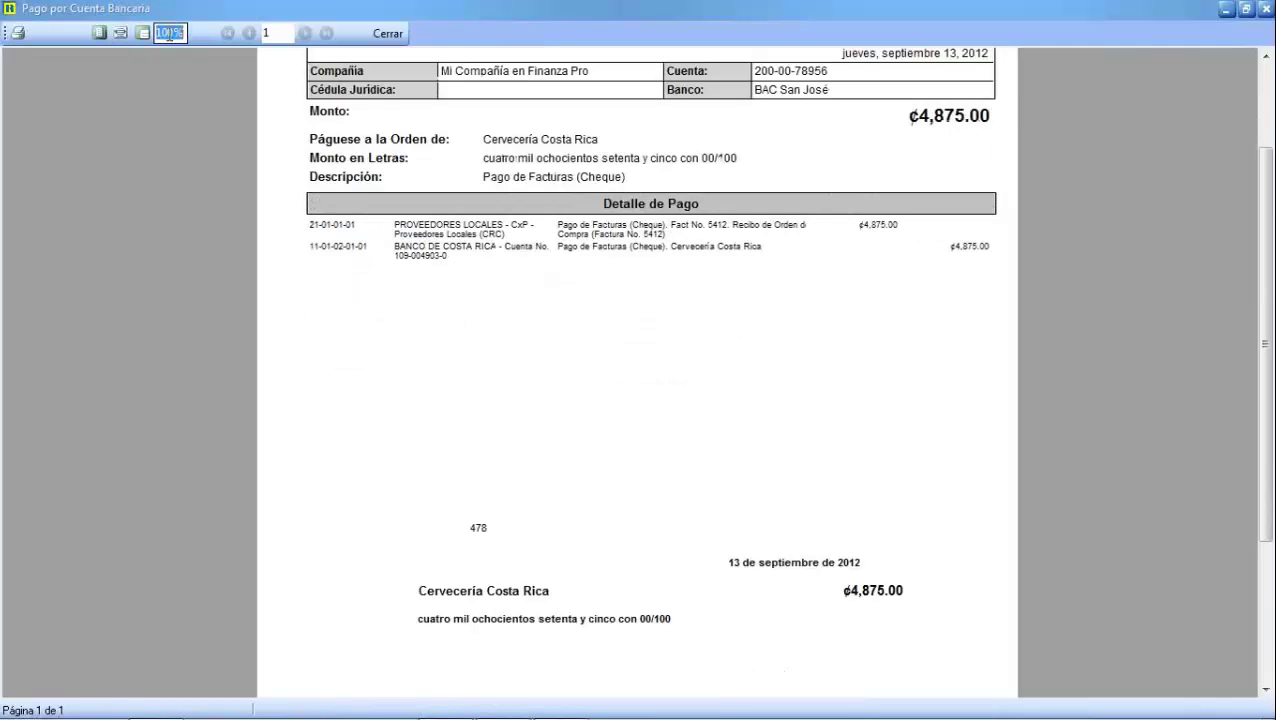
{"action": "type", "text": "90"}
{"action": "key", "text": "Return"}
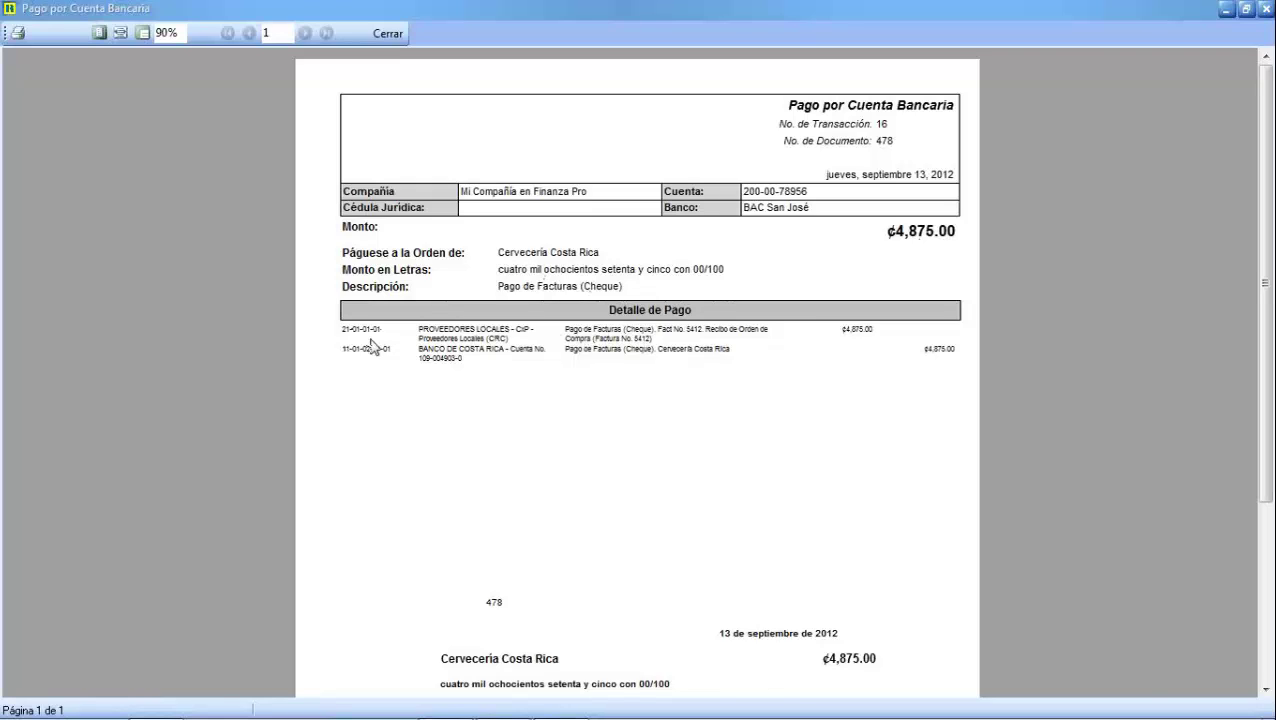
Scroll through the Pago por Cuenta Bancaria voucher down to the signature lines
{"action": "scroll", "coordinate": [410, 316], "scroll_direction": "down", "scroll_amount": 3}
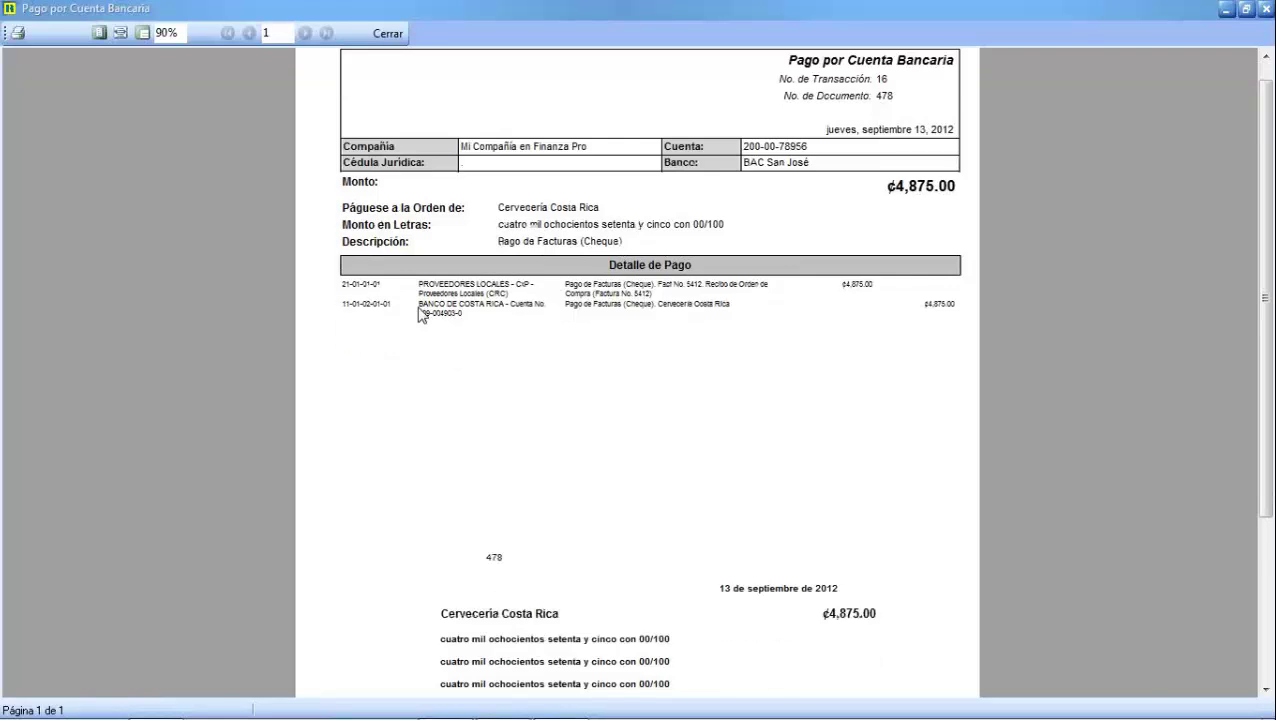
{"action": "scroll", "coordinate": [400, 315], "scroll_direction": "down", "scroll_amount": 2}
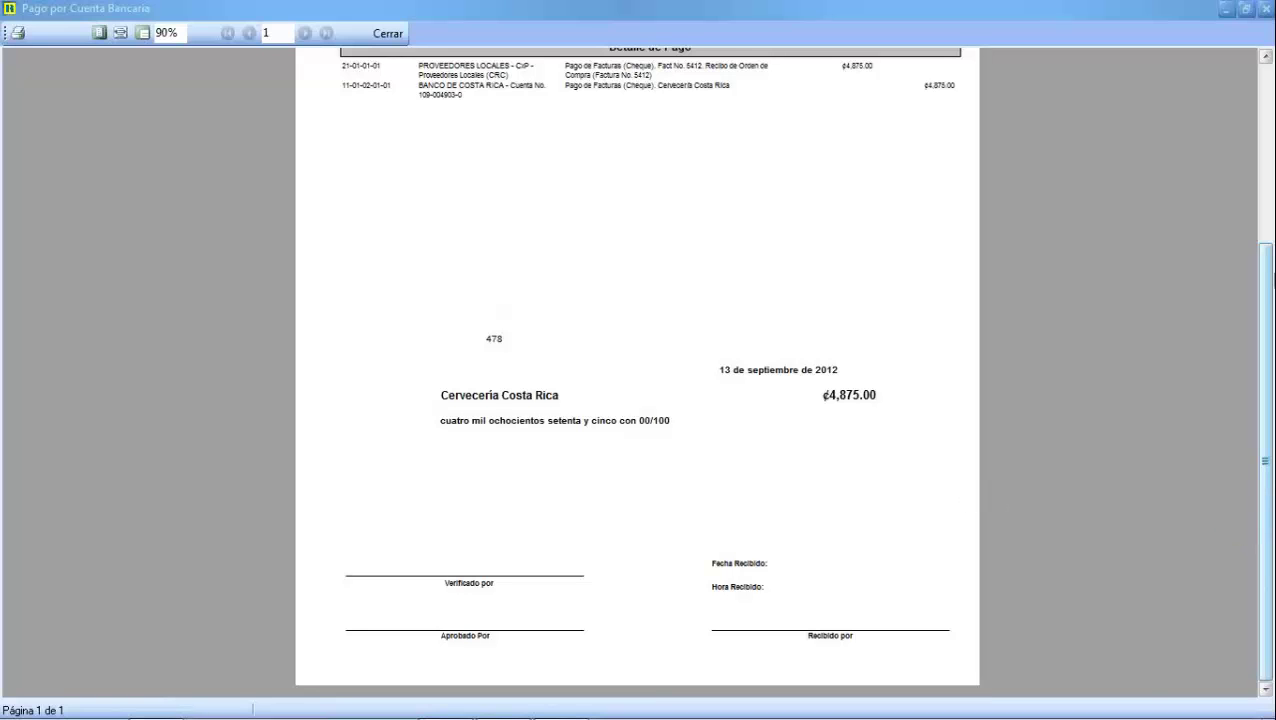
{"action": "left_click_drag", "start_coordinate": [1268, 281], "coordinate": [1268, 112]}
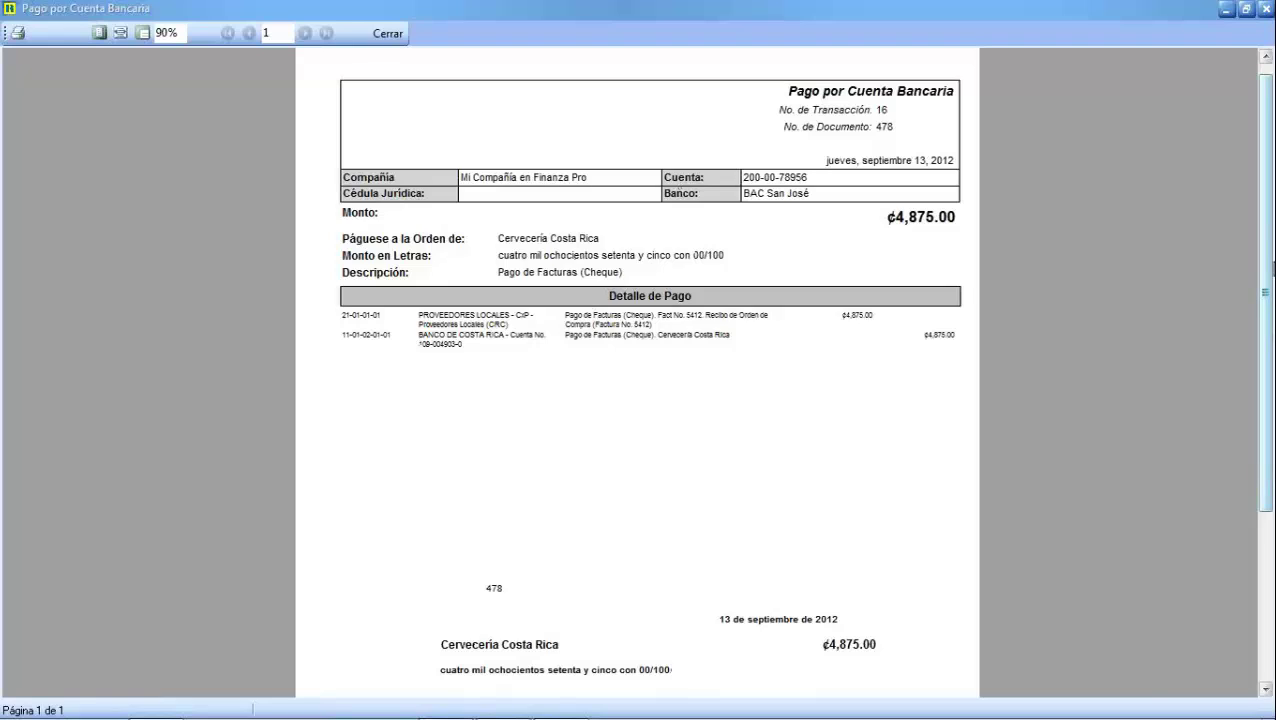
{"action": "left_click_drag", "start_coordinate": [1268, 258], "coordinate": [1268, 453]}
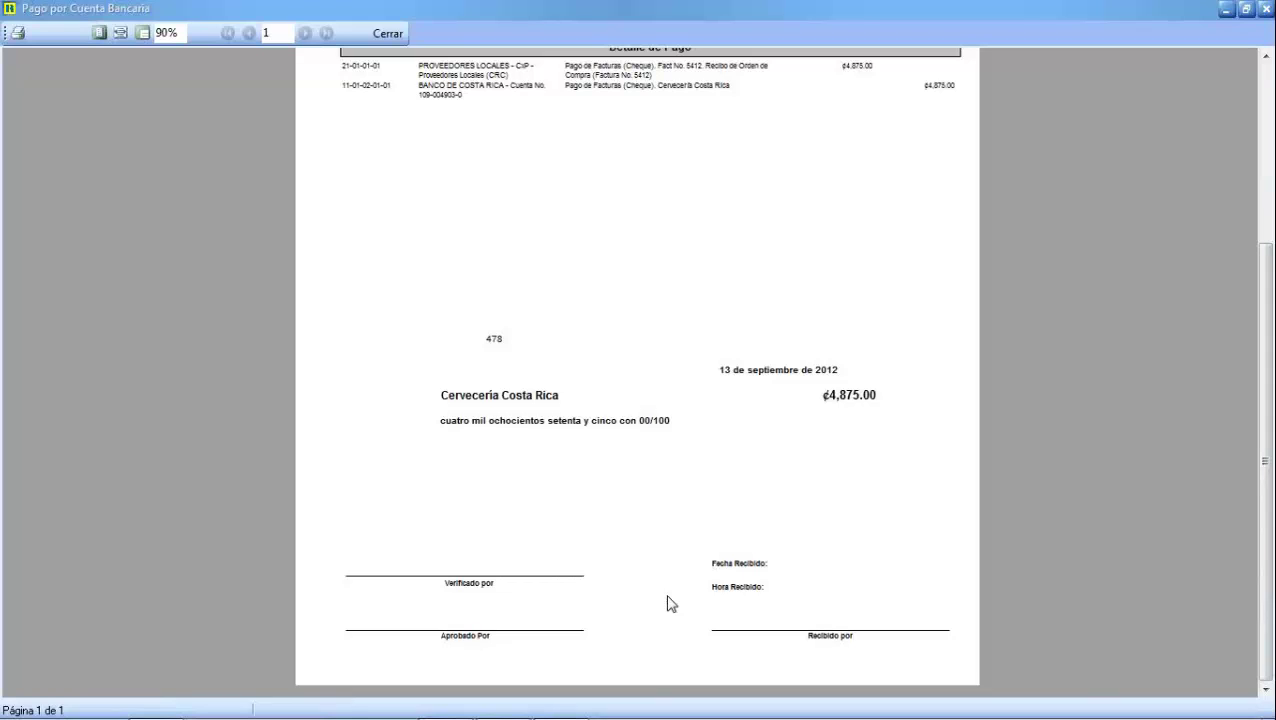
{"action": "scroll", "coordinate": [900, 524], "scroll_direction": "up", "scroll_amount": 5}
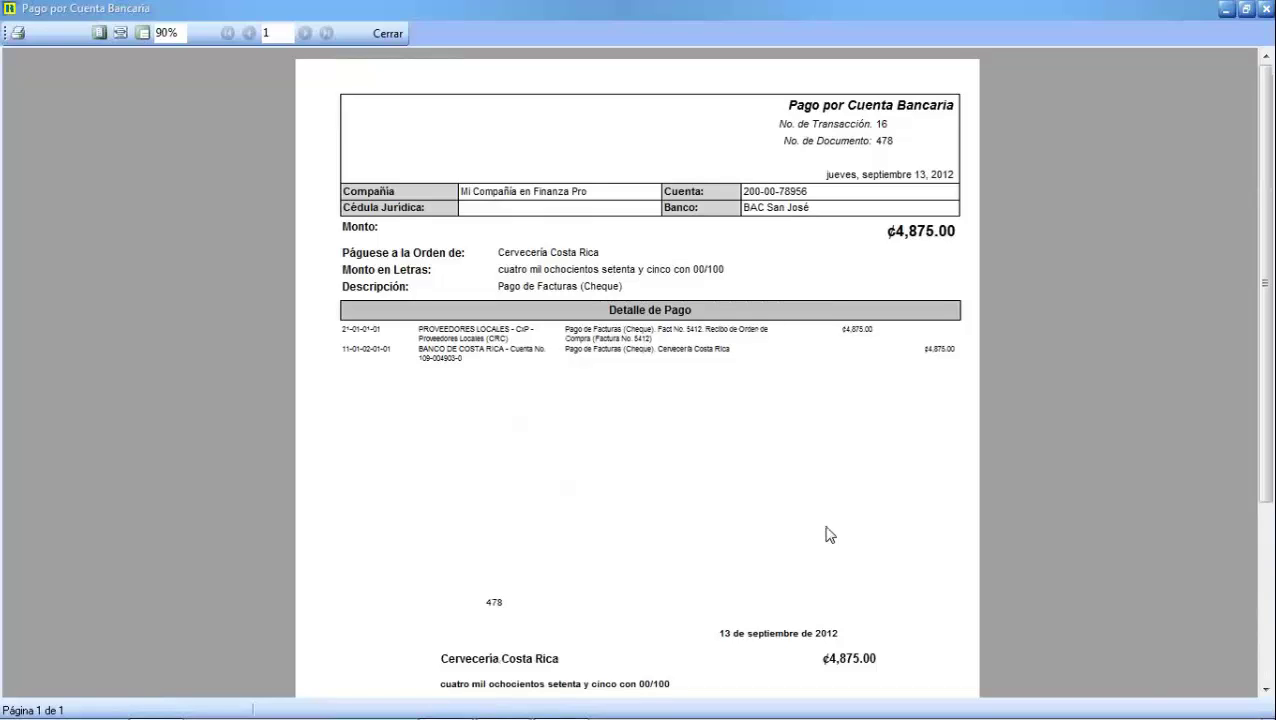
{"action": "scroll", "coordinate": [823, 532], "scroll_direction": "down", "scroll_amount": 5}
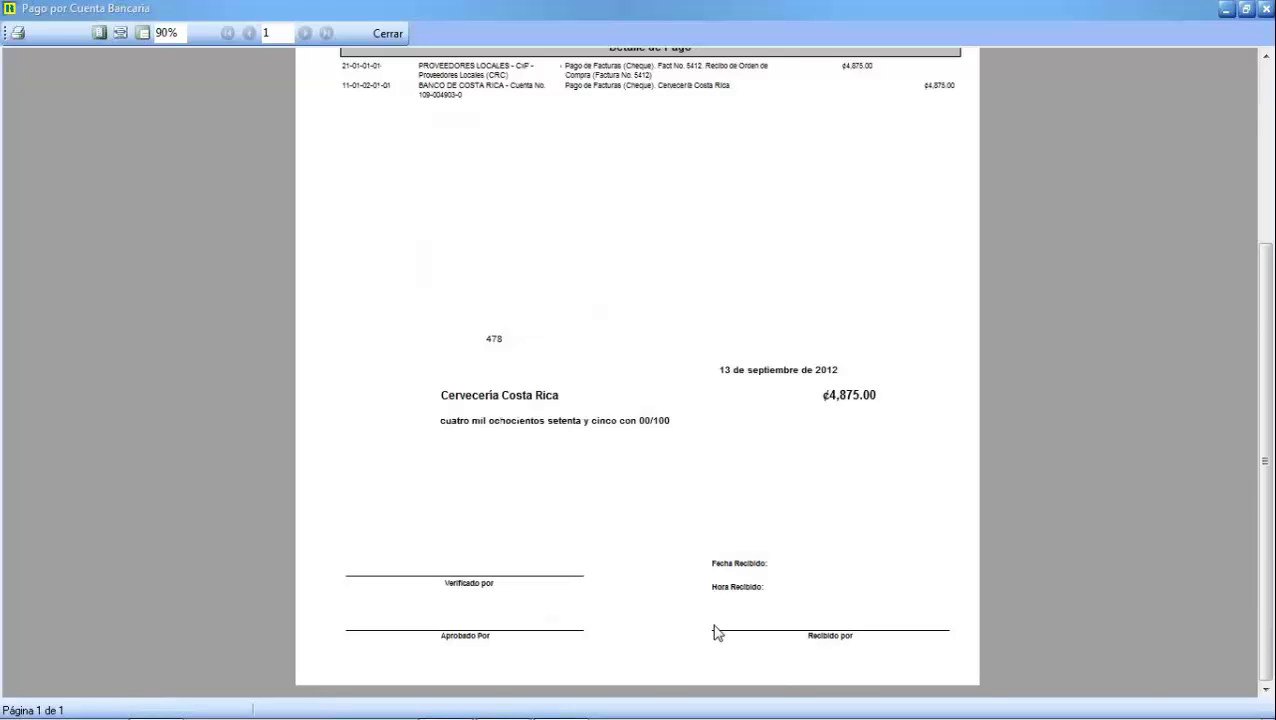
{"action": "scroll", "coordinate": [716, 632], "scroll_direction": "up", "scroll_amount": 5}
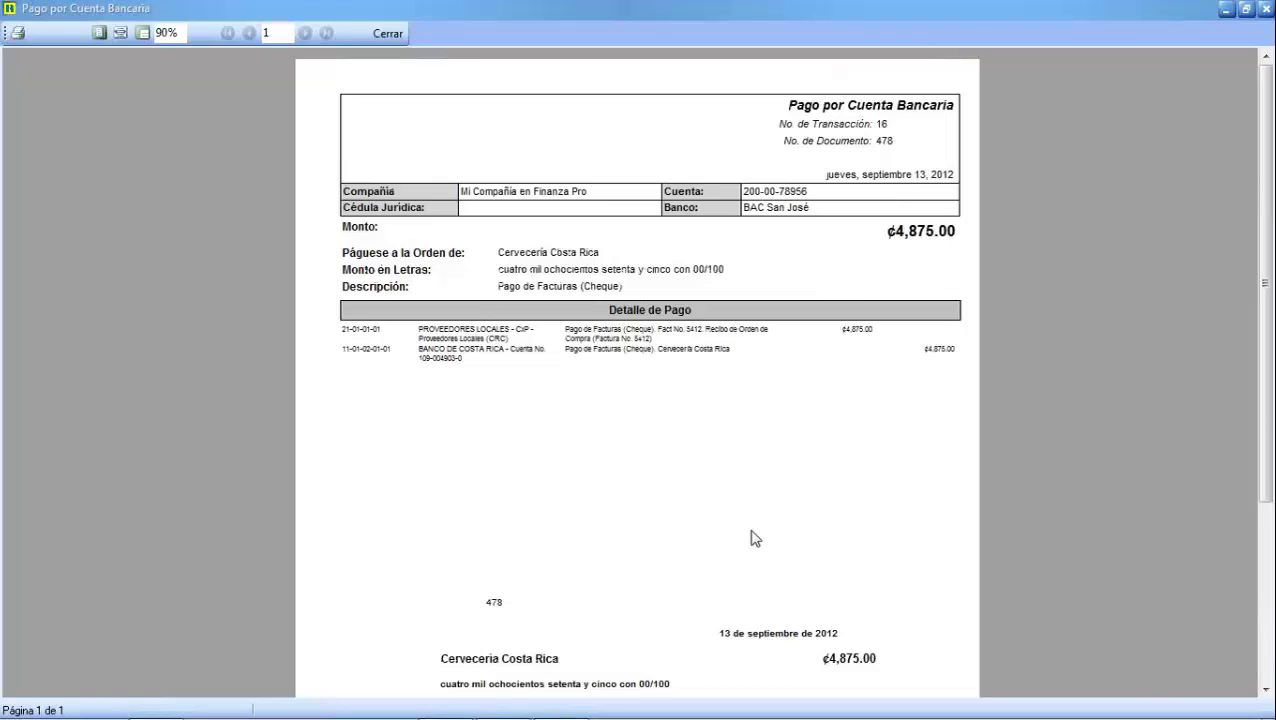
{"action": "scroll", "coordinate": [744, 540], "scroll_direction": "down", "scroll_amount": 1}
{"action": "scroll", "coordinate": [744, 540], "scroll_direction": "down", "scroll_amount": 5}
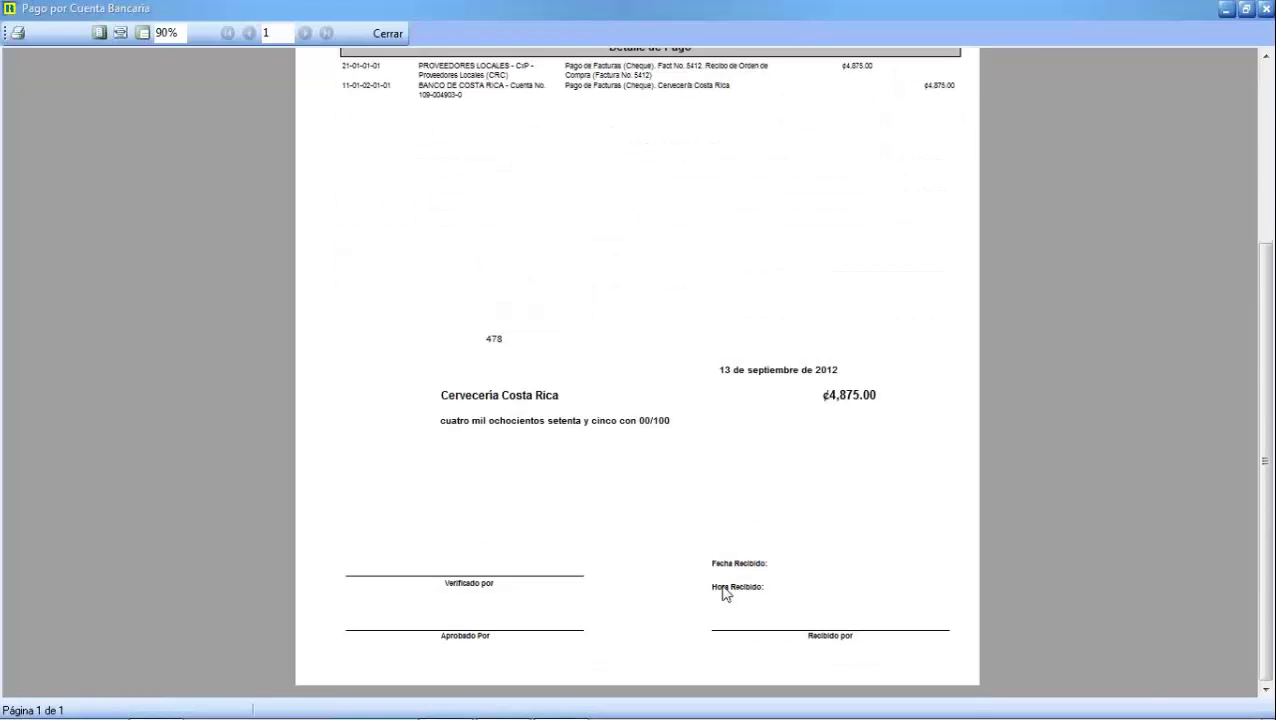
{"action": "scroll", "coordinate": [737, 589], "scroll_direction": "up", "scroll_amount": 1}
{"action": "scroll", "coordinate": [743, 585], "scroll_direction": "up", "scroll_amount": 3}
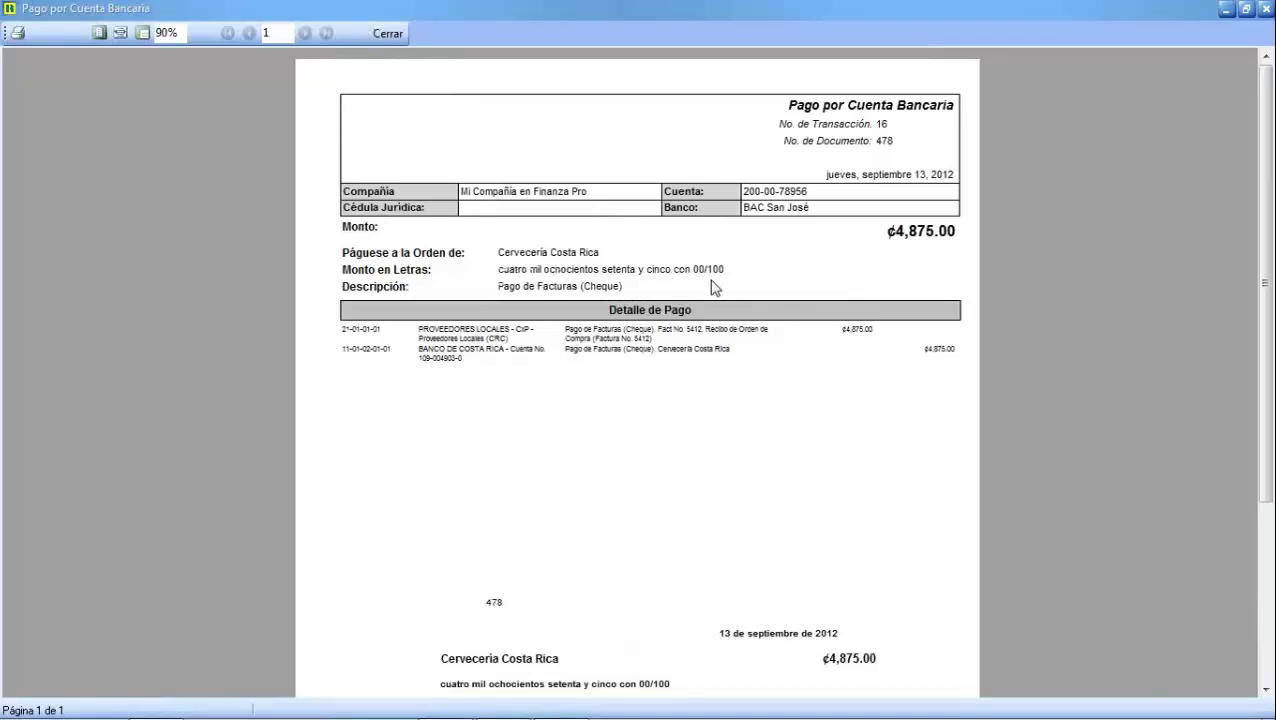
Cancel printing the cheque voucher on the Canon printer and close the report preview
{"action": "left_click", "coordinate": [17, 33]}
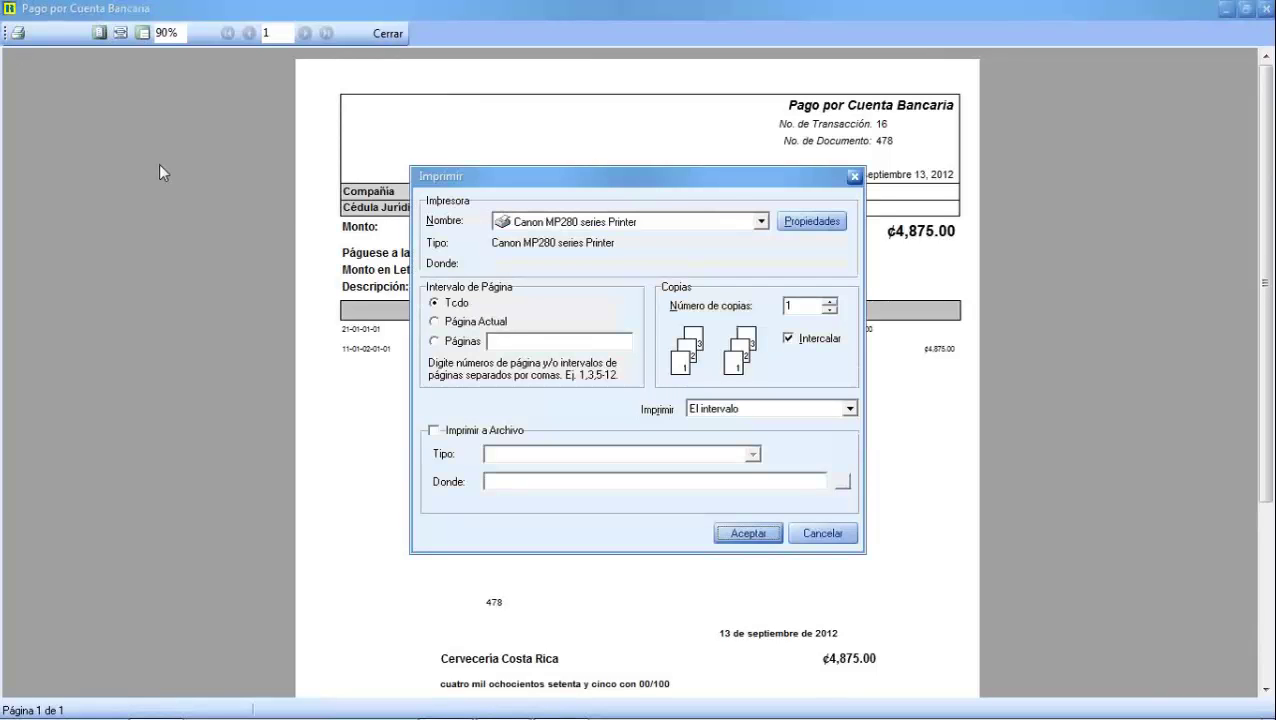
{"action": "left_click", "coordinate": [761, 222]}
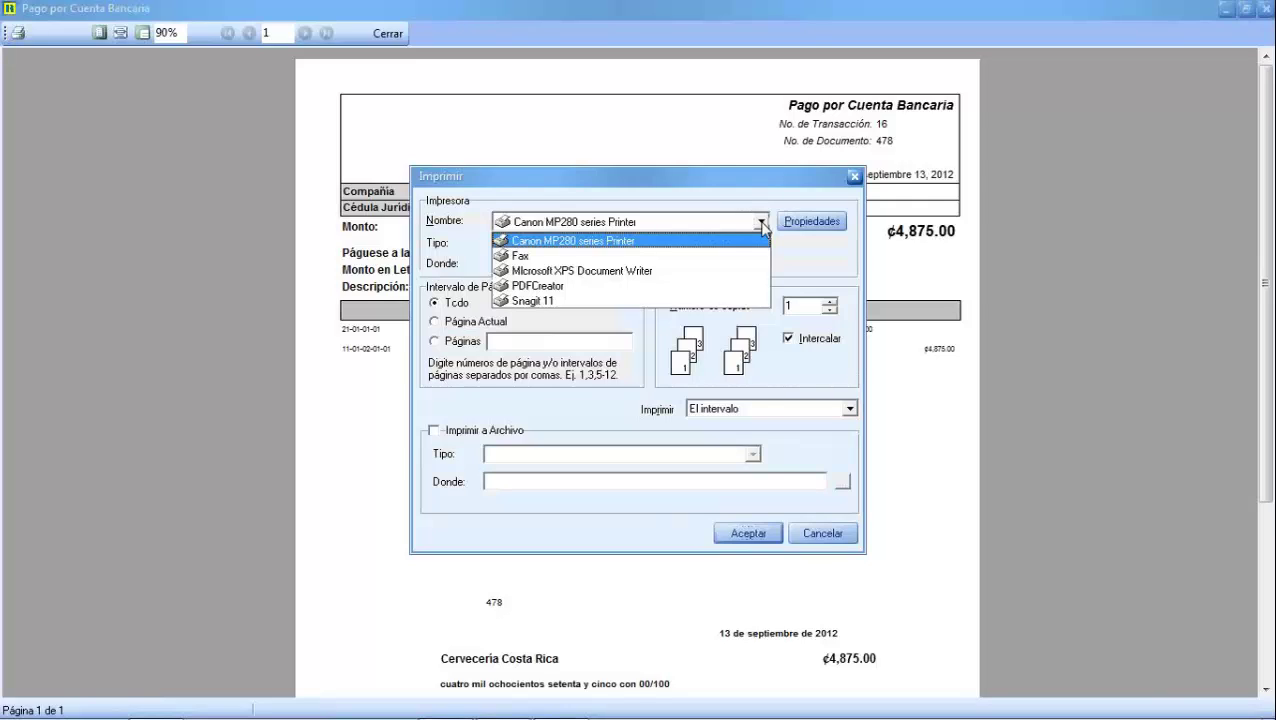
{"action": "left_click", "coordinate": [761, 222]}
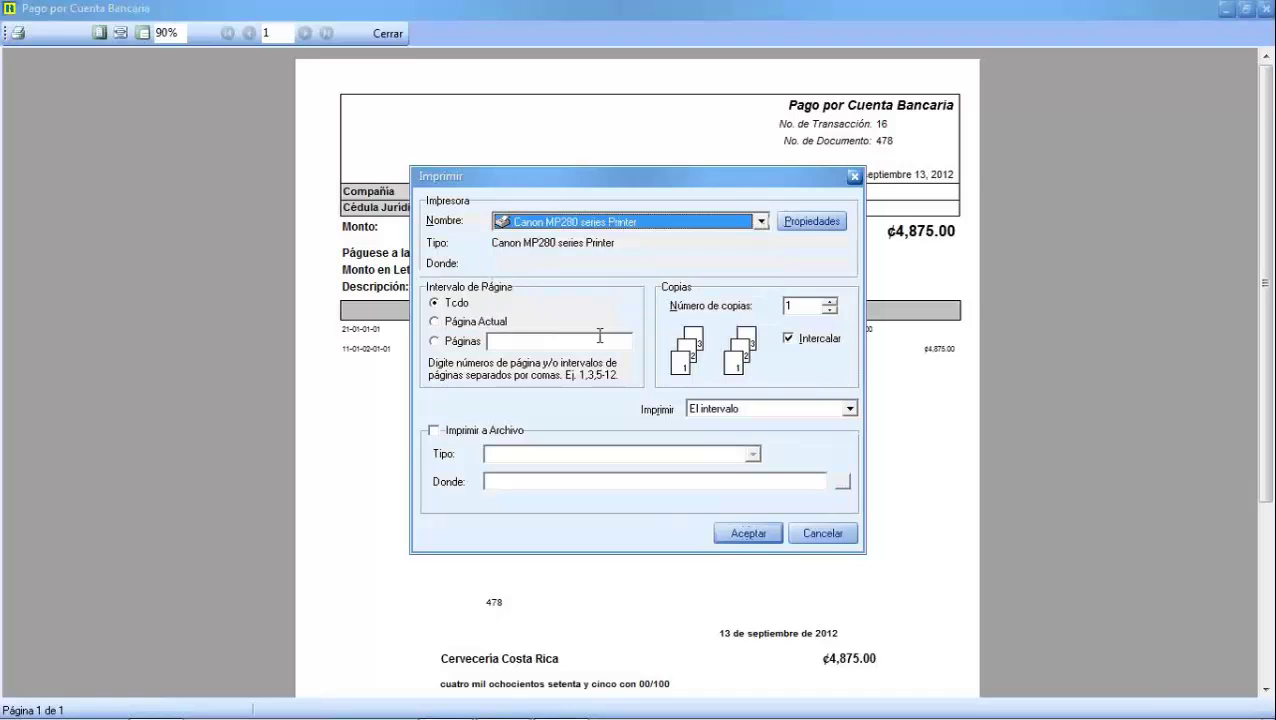
{"action": "left_click", "coordinate": [829, 533]}
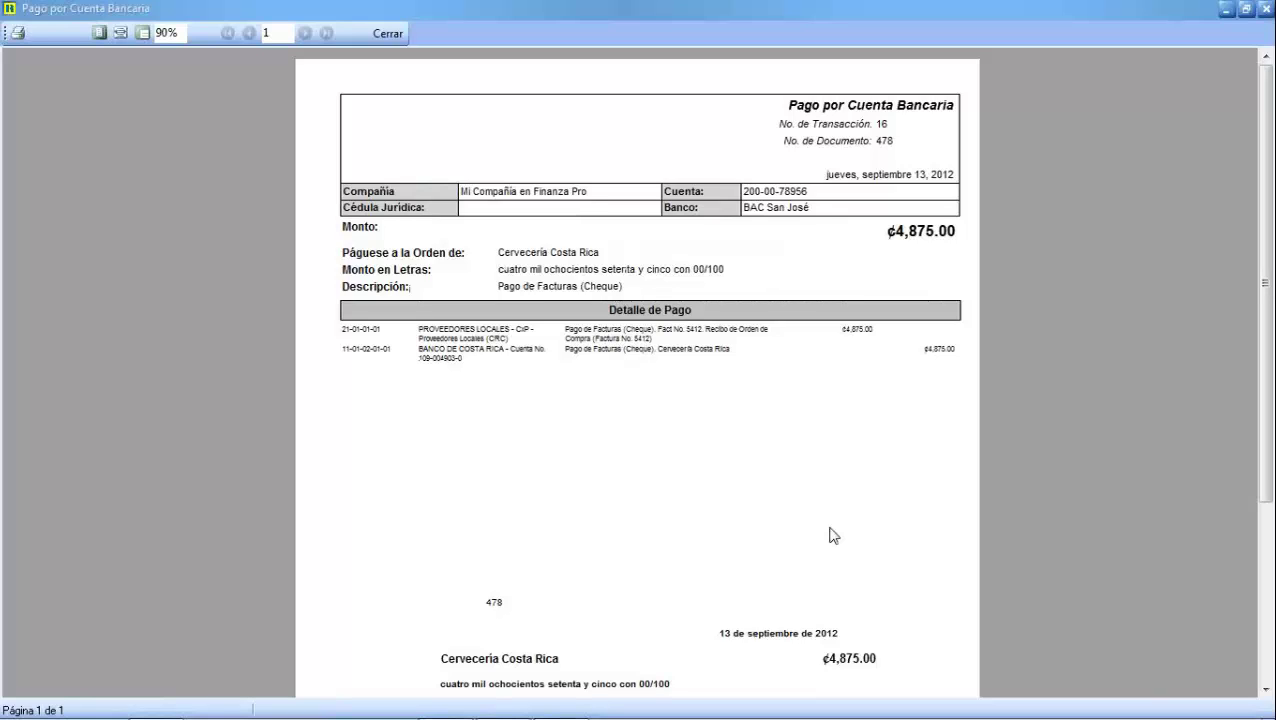
{"action": "left_click", "coordinate": [377, 36]}
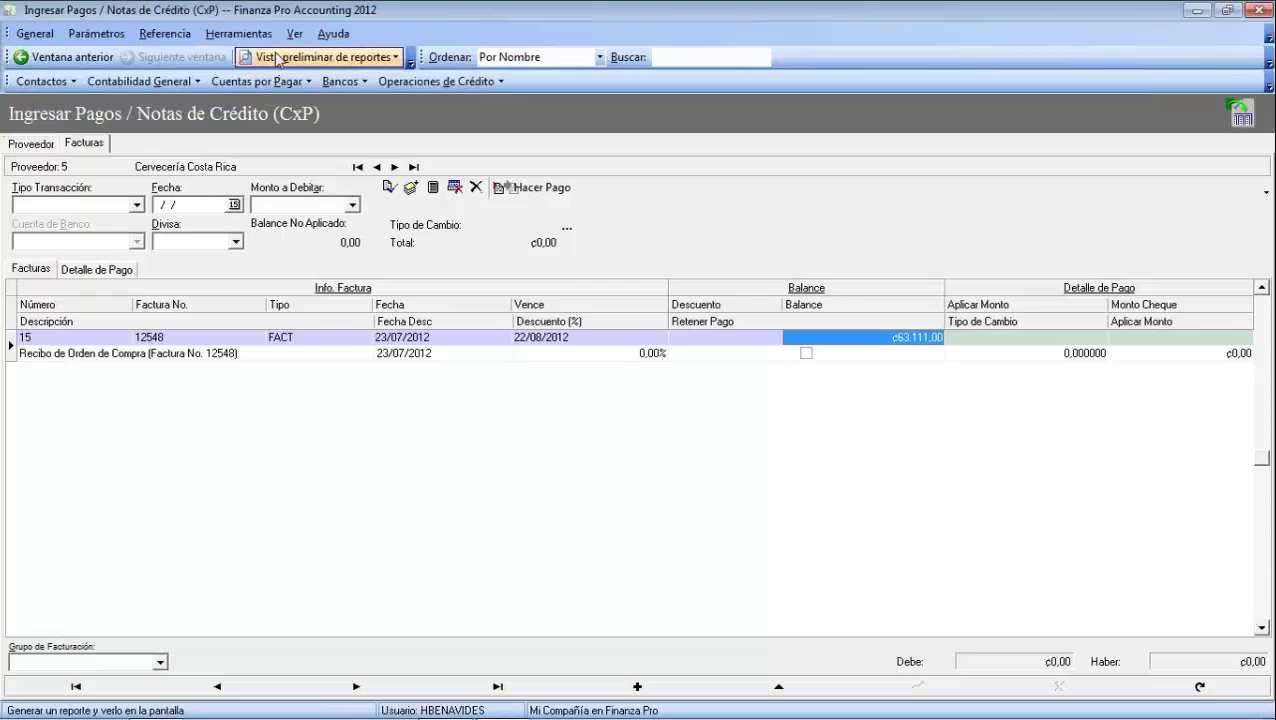
{"action": "left_click", "coordinate": [386, 60]}
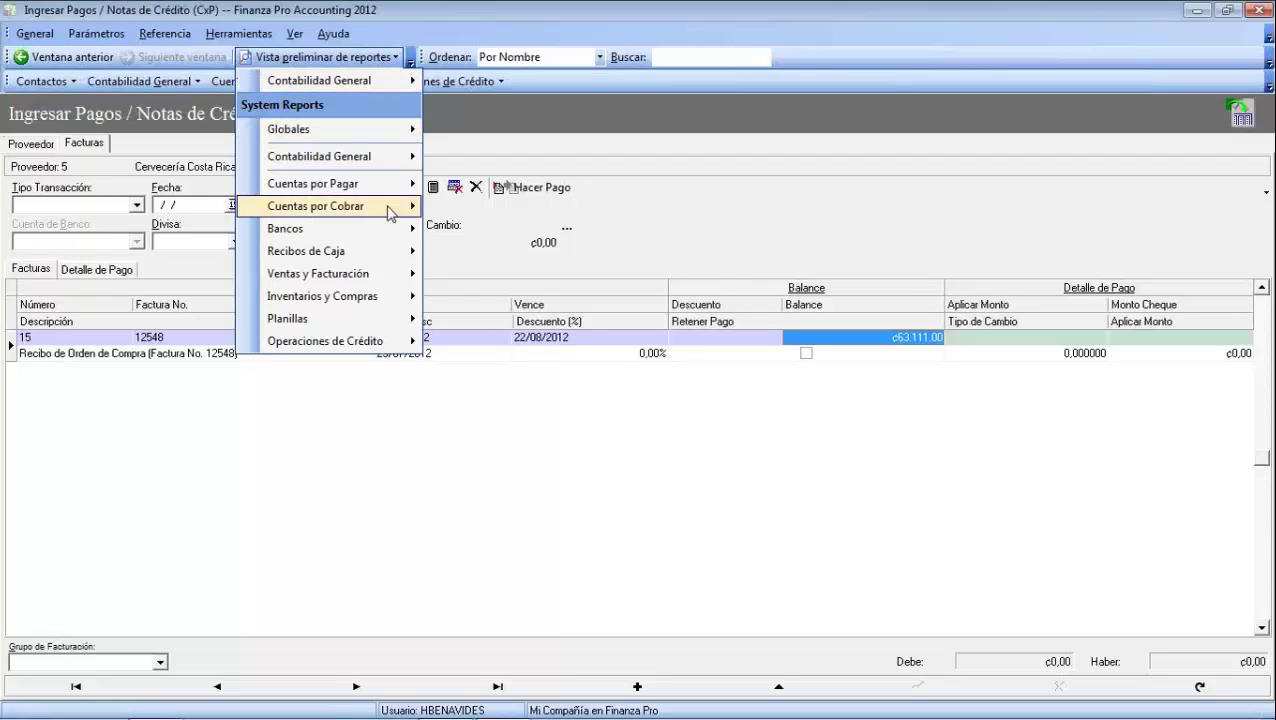
{"action": "mouse_move", "coordinate": [389, 236]}
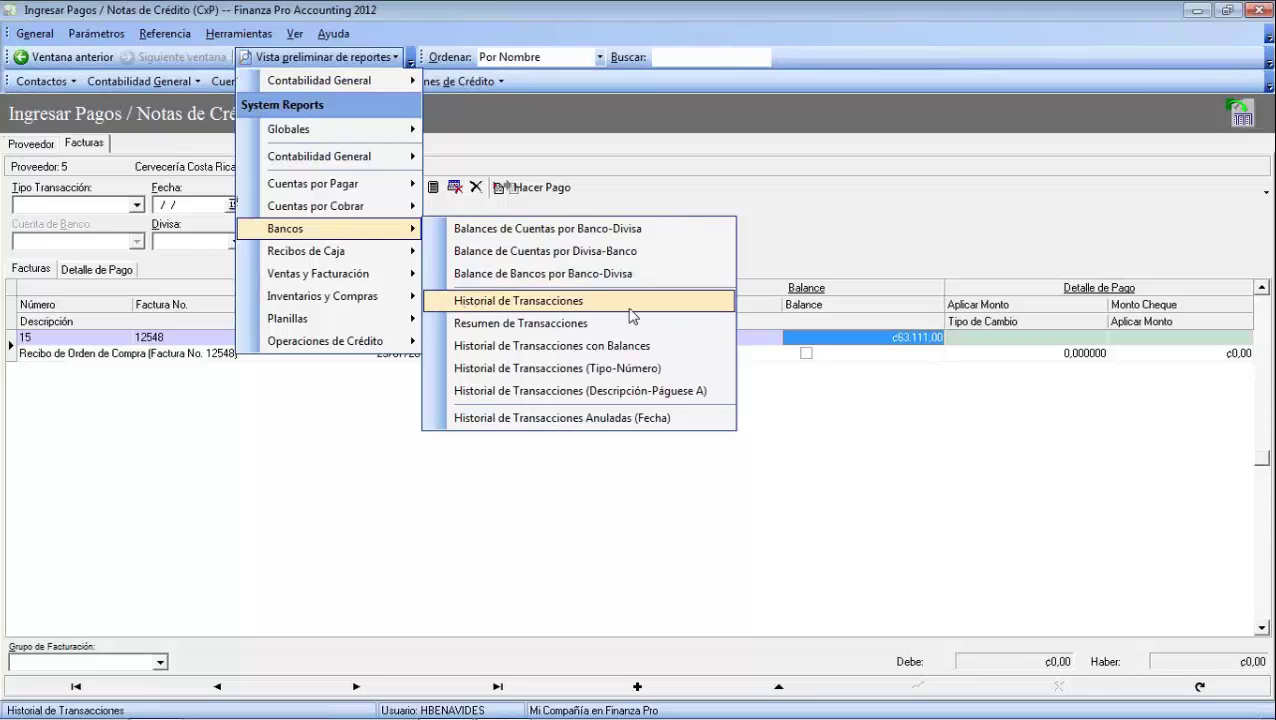
{"action": "left_click", "coordinate": [476, 303]}
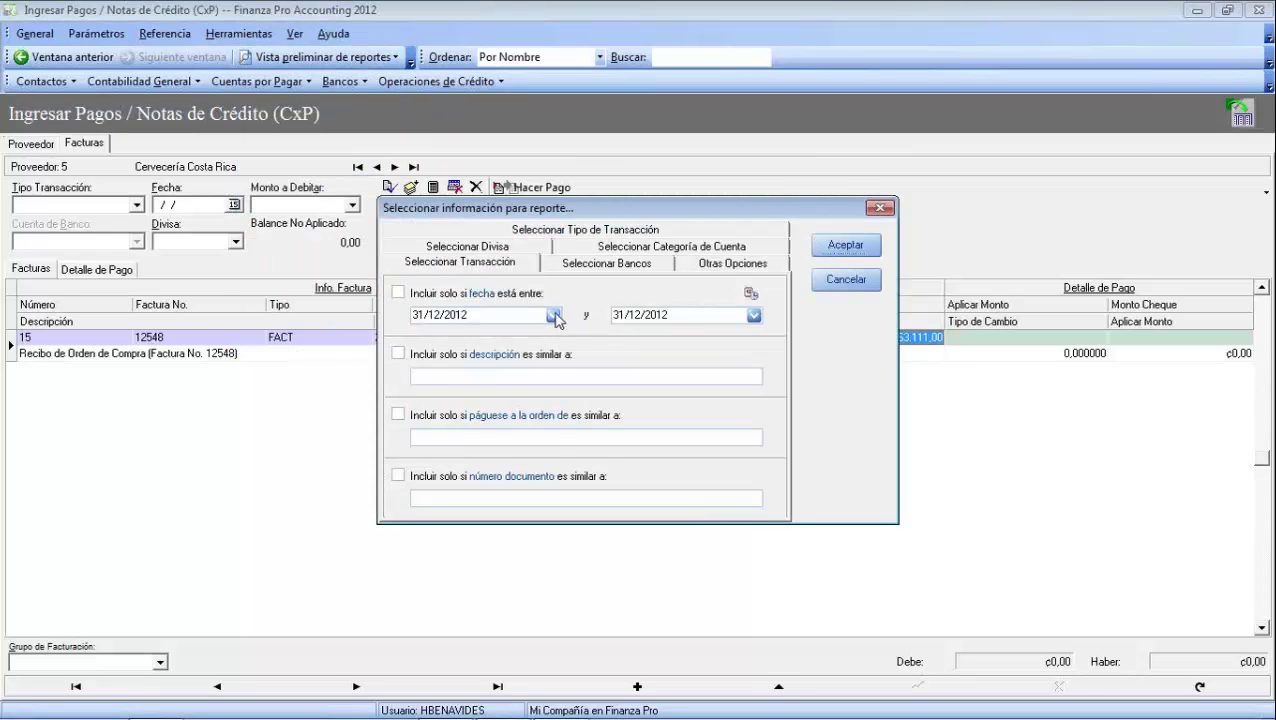
{"action": "left_click", "coordinate": [556, 316]}
{"action": "left_click", "coordinate": [487, 458]}
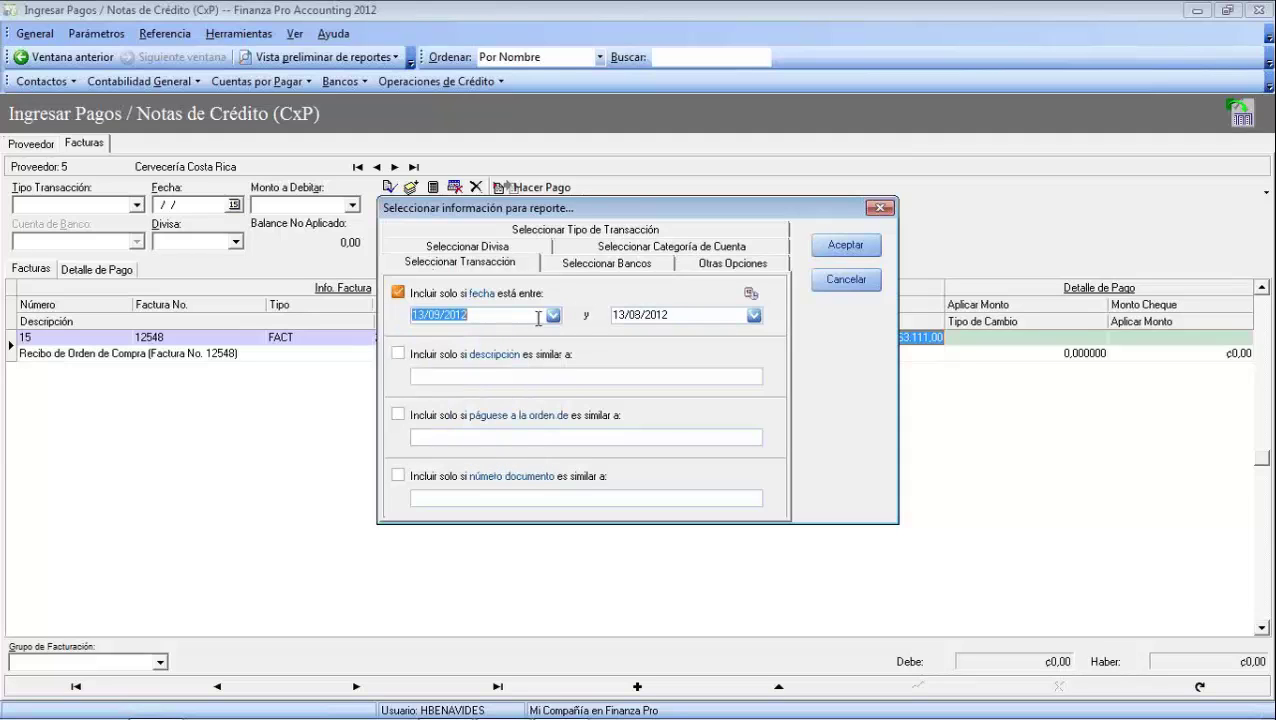
{"action": "left_click", "coordinate": [755, 316]}
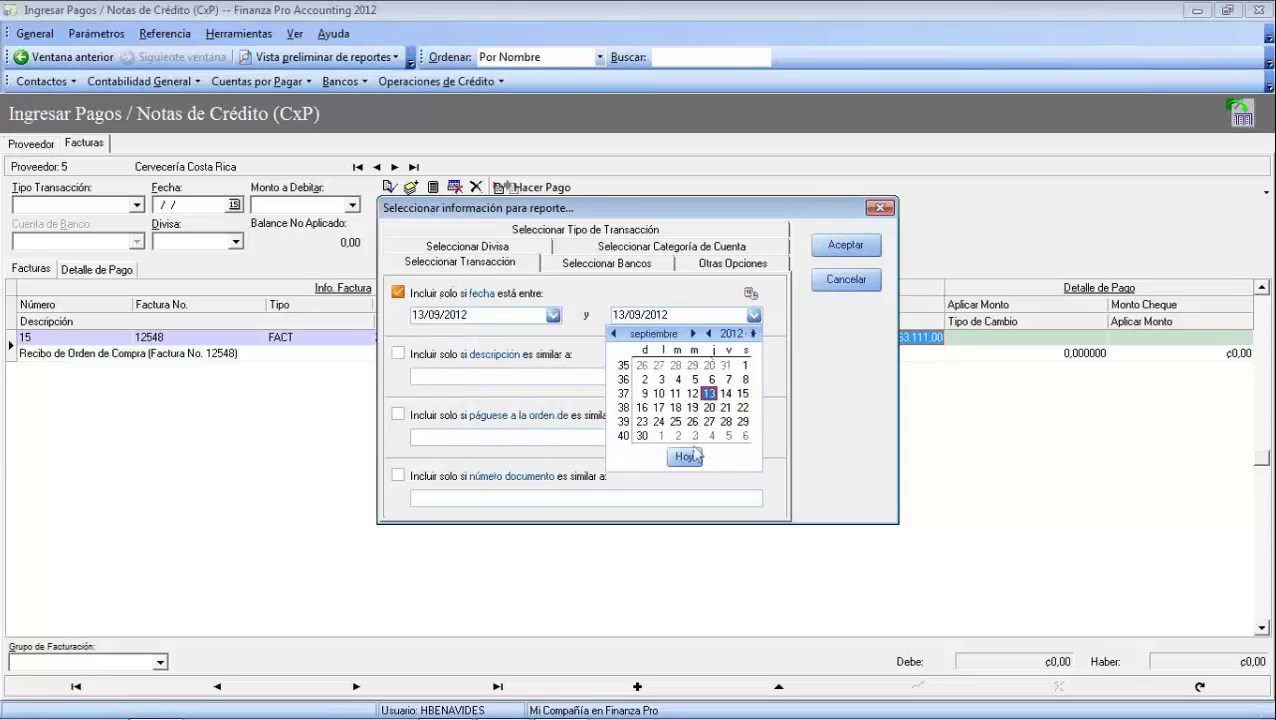
{"action": "left_click", "coordinate": [694, 455]}
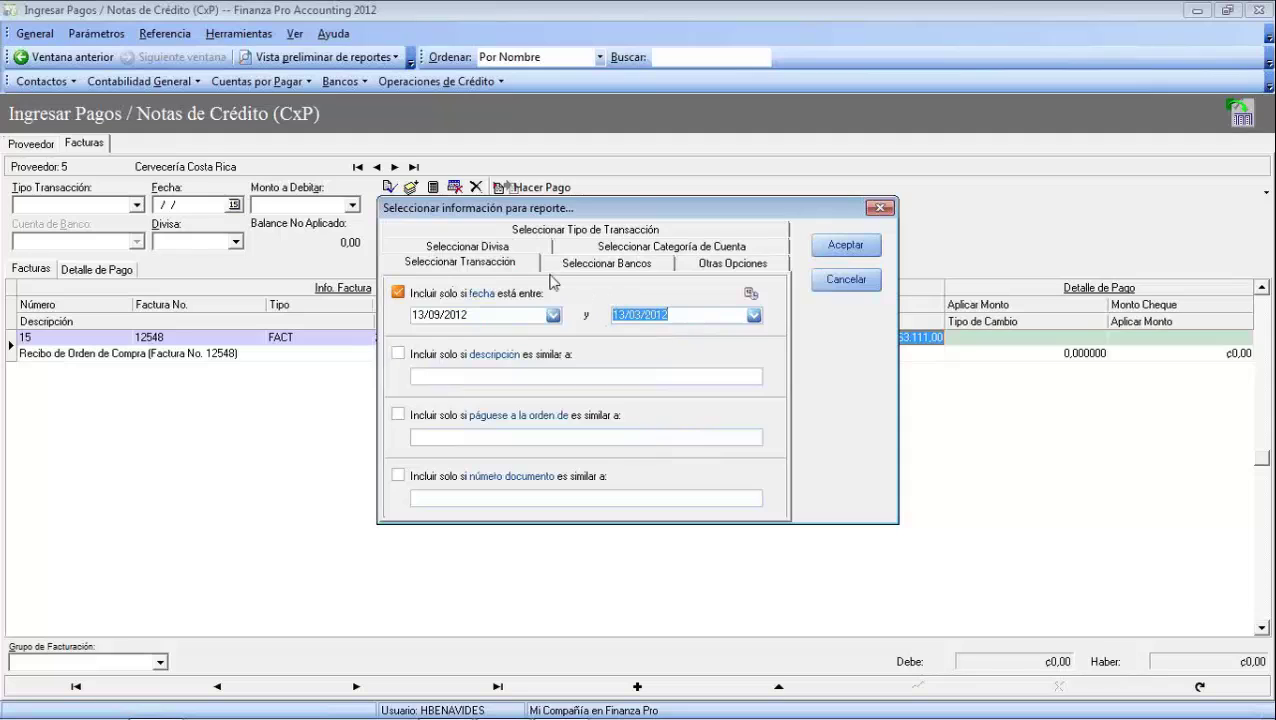
{"action": "left_click", "coordinate": [603, 263]}
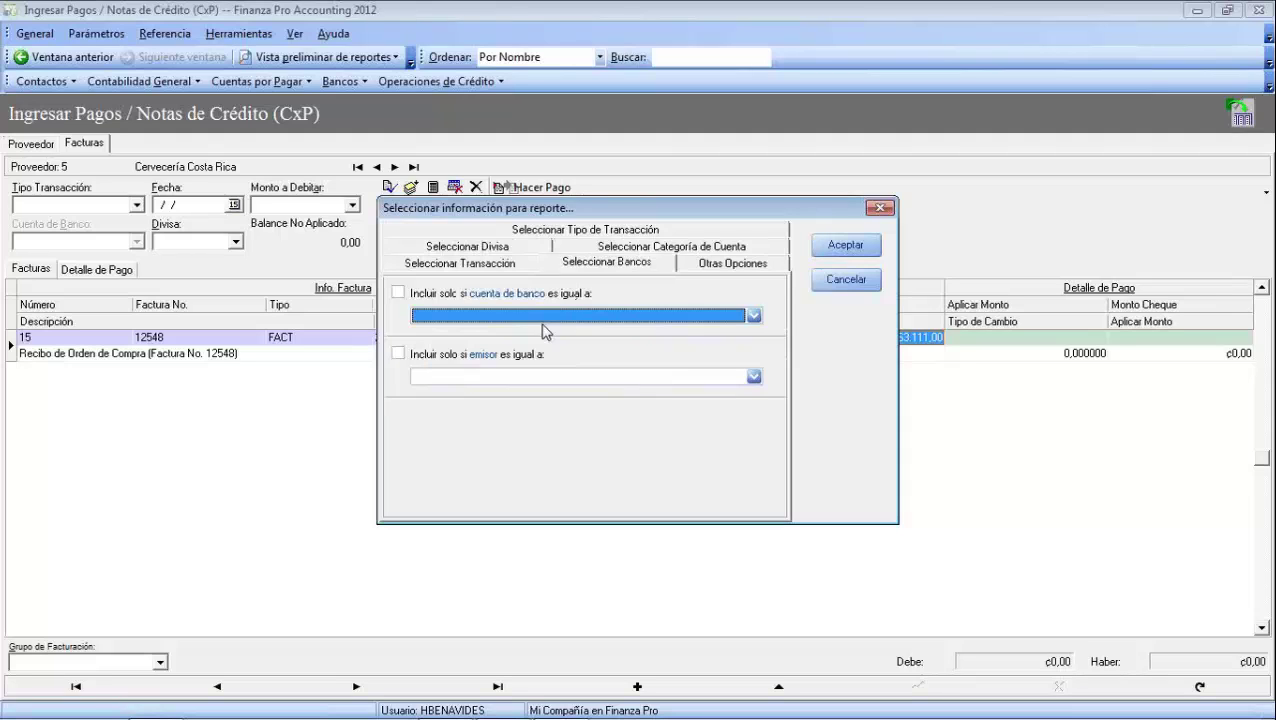
{"action": "left_click", "coordinate": [752, 317]}
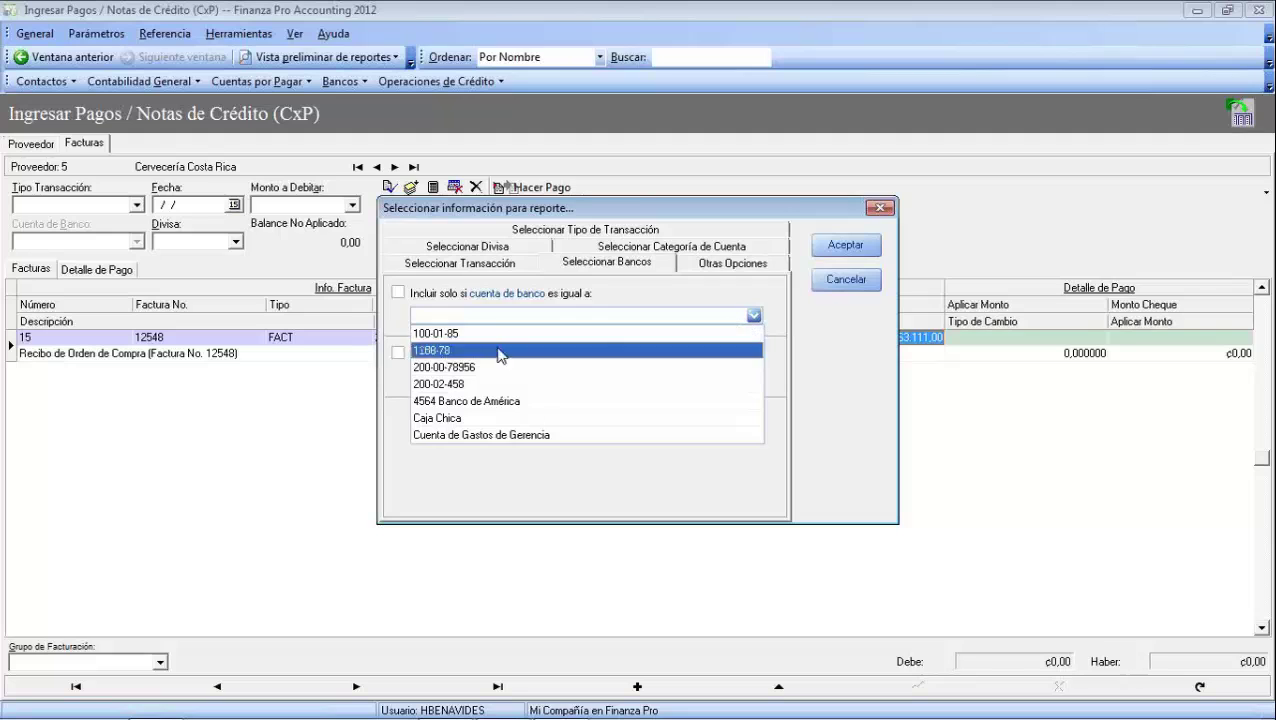
{"action": "left_click", "coordinate": [468, 360]}
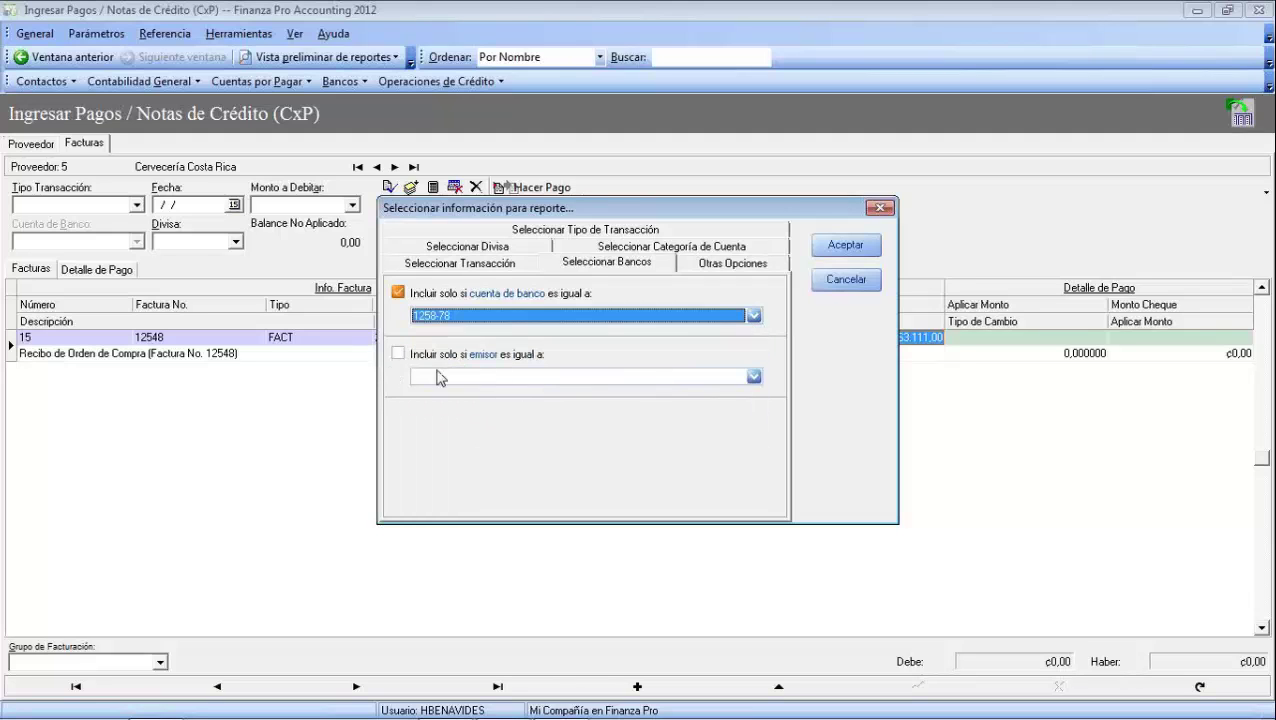
{"action": "left_click", "coordinate": [856, 252]}
Close the empty report and regenerate the transaction history for all bank accounts
{"action": "left_click", "coordinate": [409, 34]}
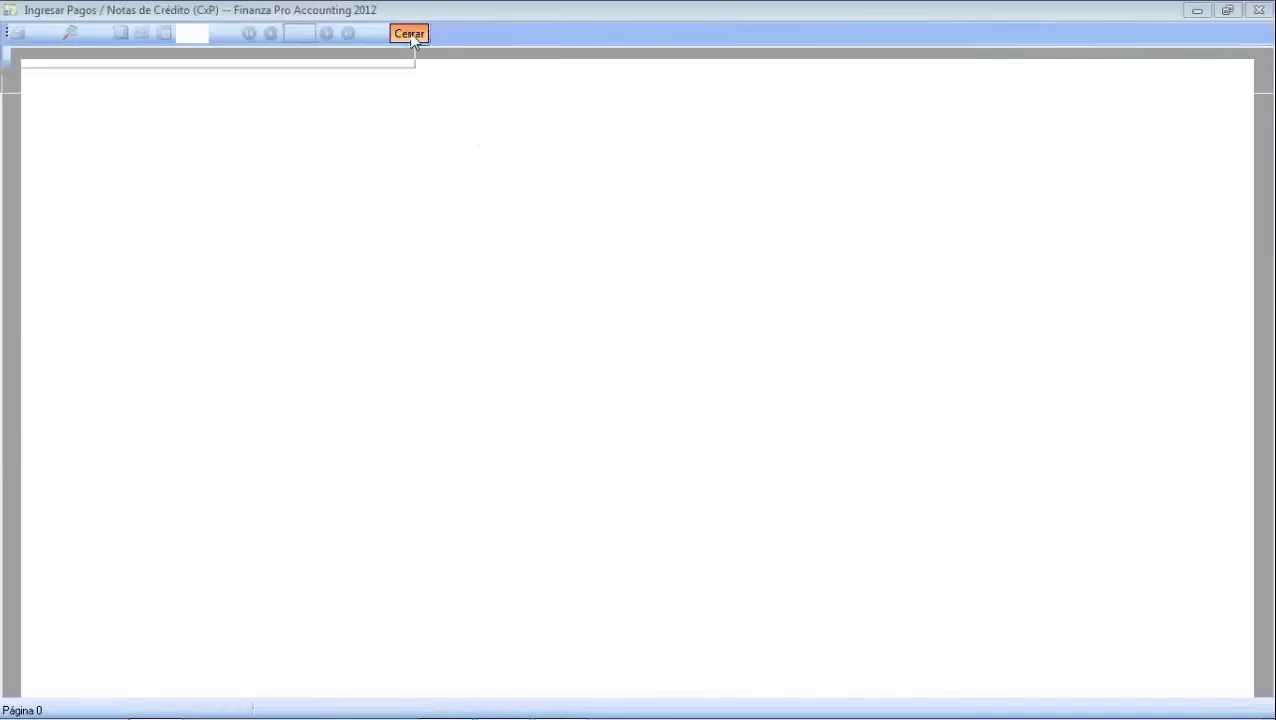
{"action": "left_click", "coordinate": [320, 57]}
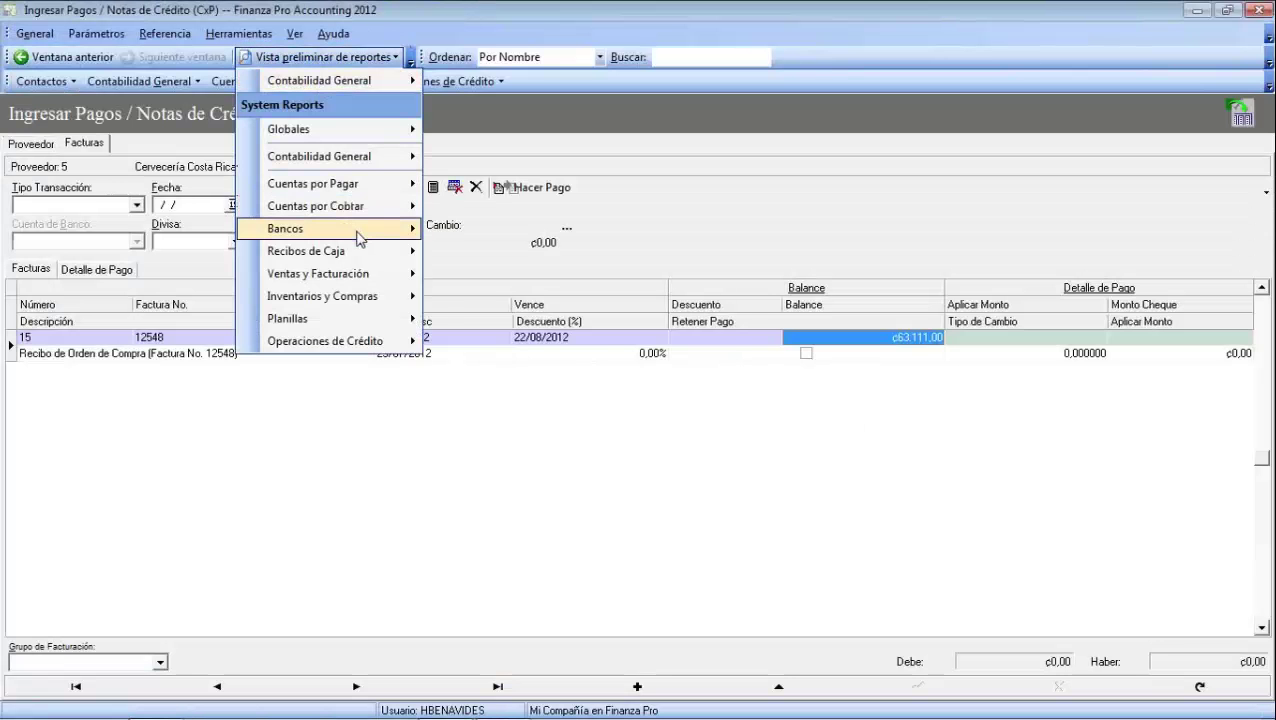
{"action": "mouse_move", "coordinate": [356, 229]}
{"action": "left_click", "coordinate": [530, 300]}
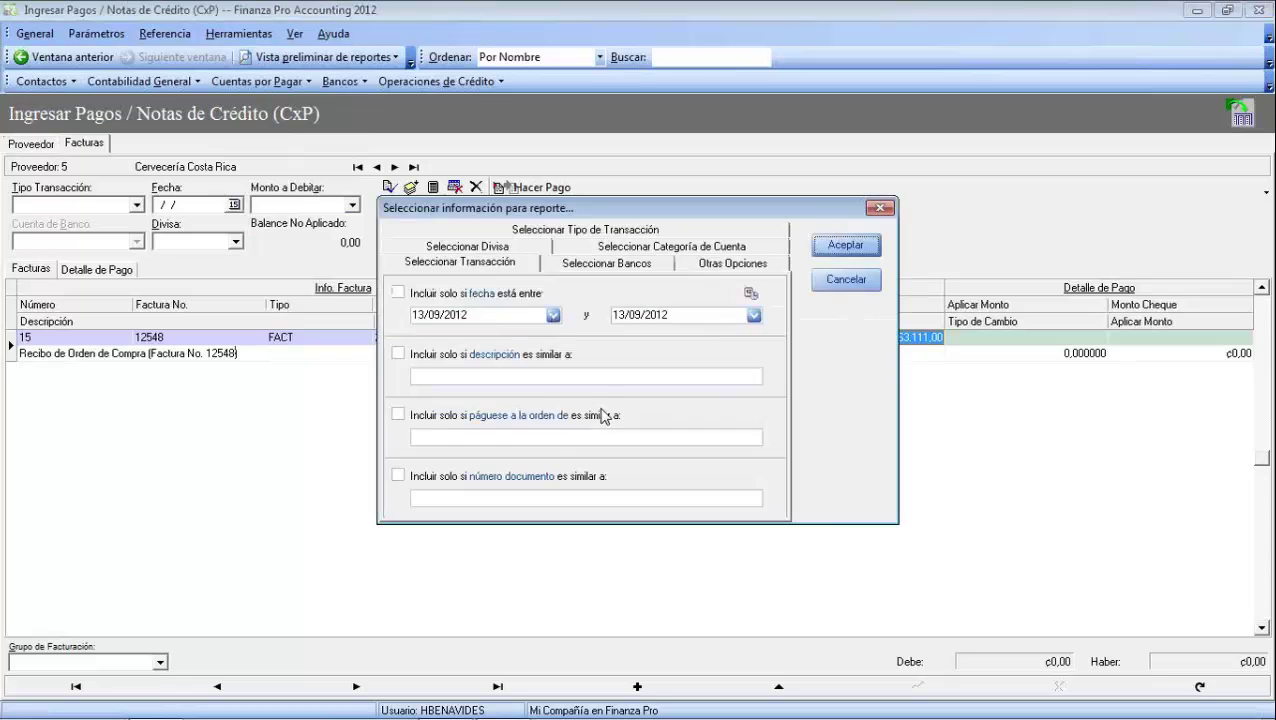
{"action": "left_click", "coordinate": [553, 314]}
{"action": "left_click", "coordinate": [490, 443]}
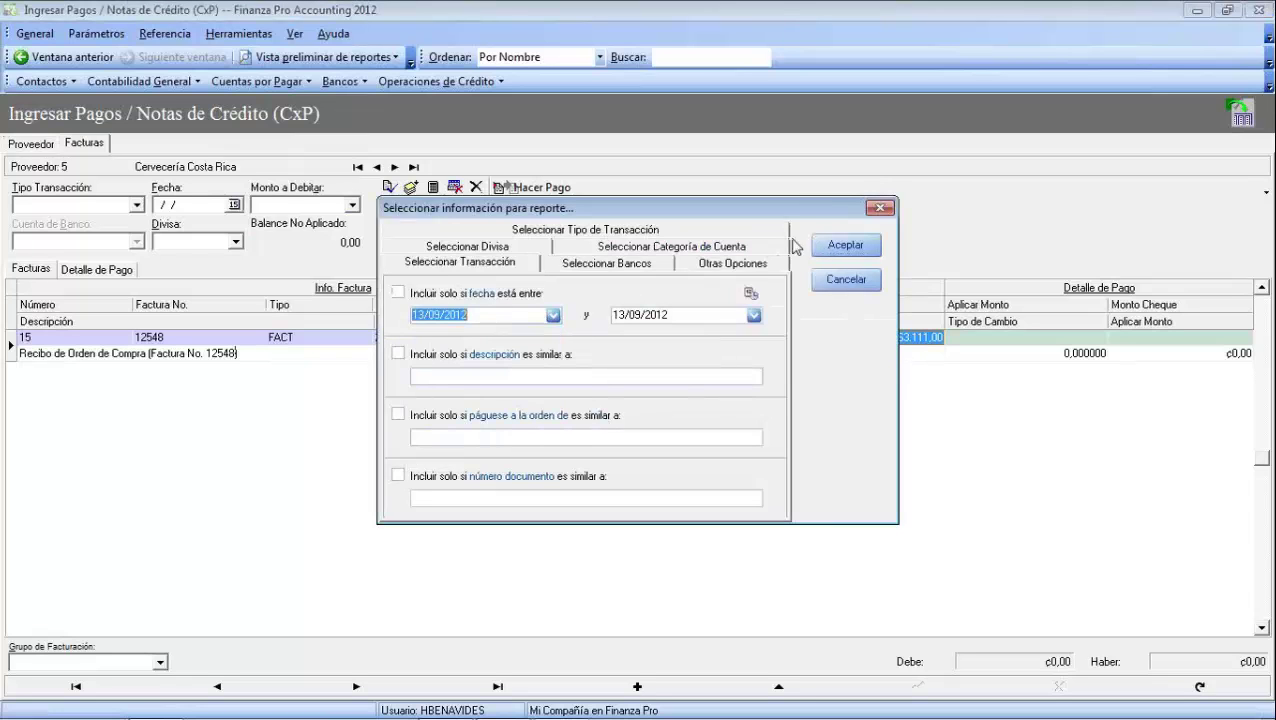
{"action": "left_click", "coordinate": [846, 245]}
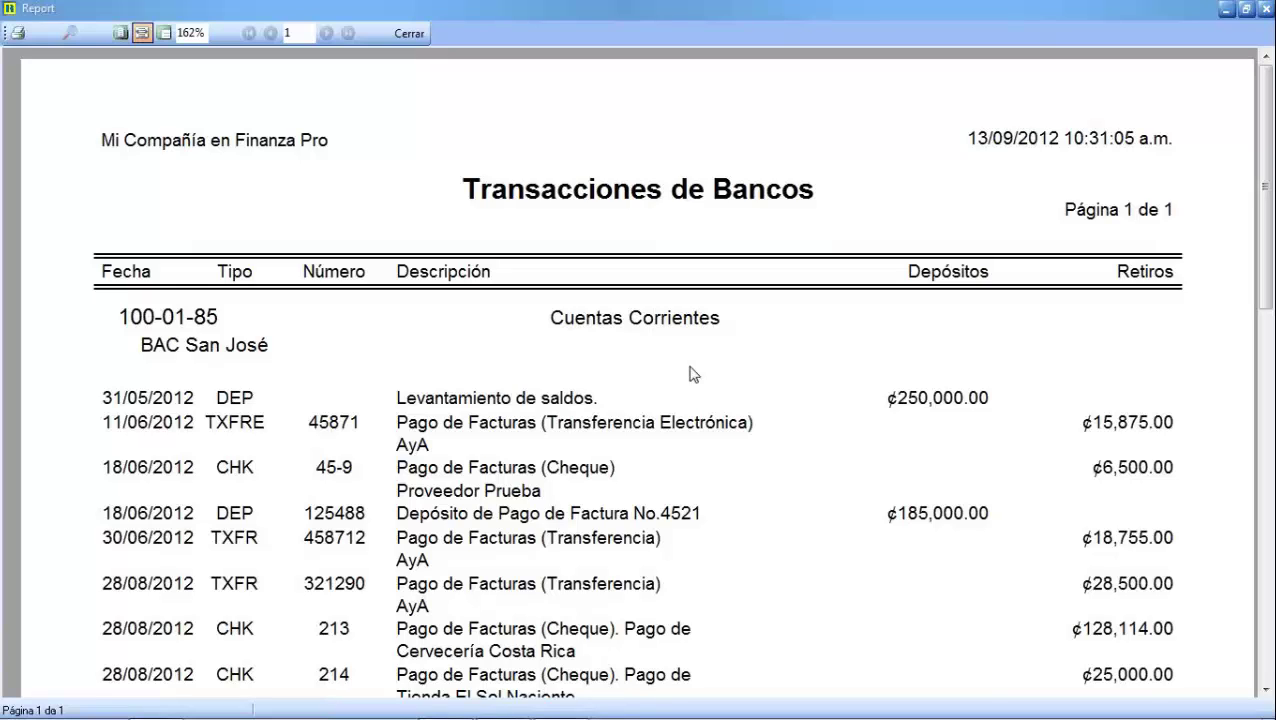
{"action": "left_click", "coordinate": [199, 31]}
{"action": "type", "text": "100"}
{"action": "key", "text": "Return"}
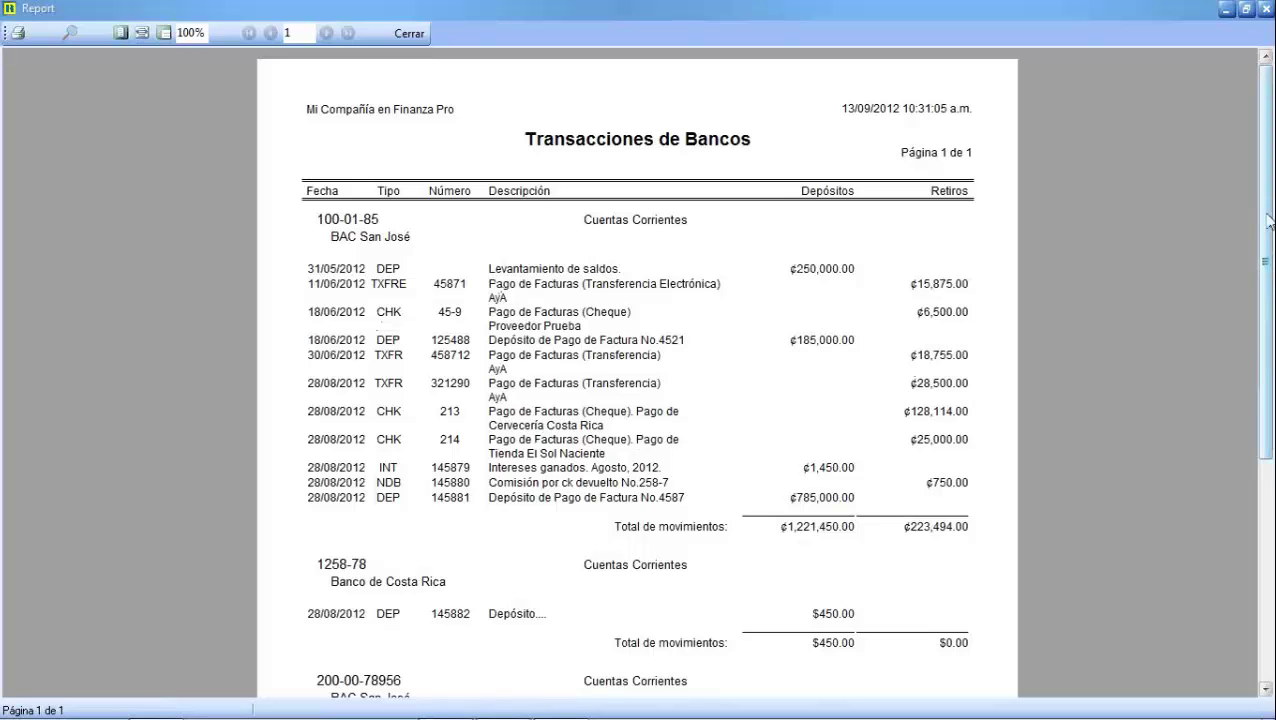
{"action": "left_click_drag", "start_coordinate": [1265, 217], "coordinate": [1265, 376]}
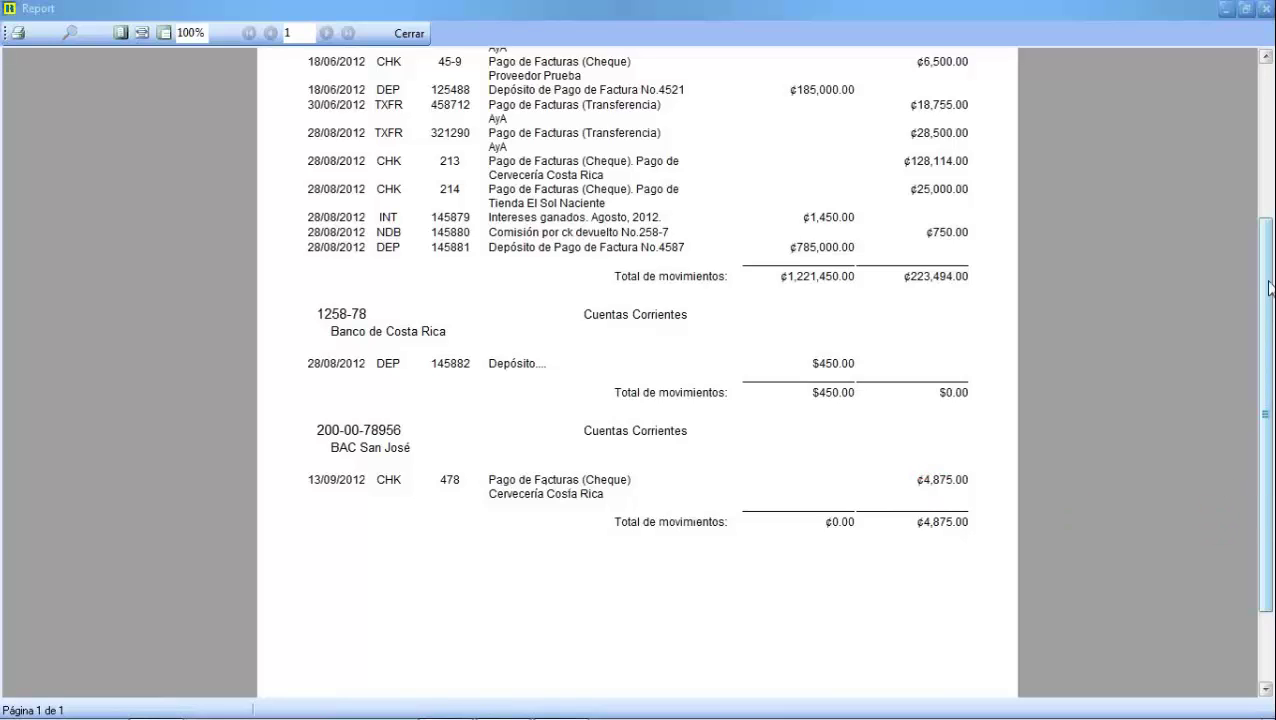
{"action": "left_click_drag", "start_coordinate": [1266, 279], "coordinate": [1246, 144]}
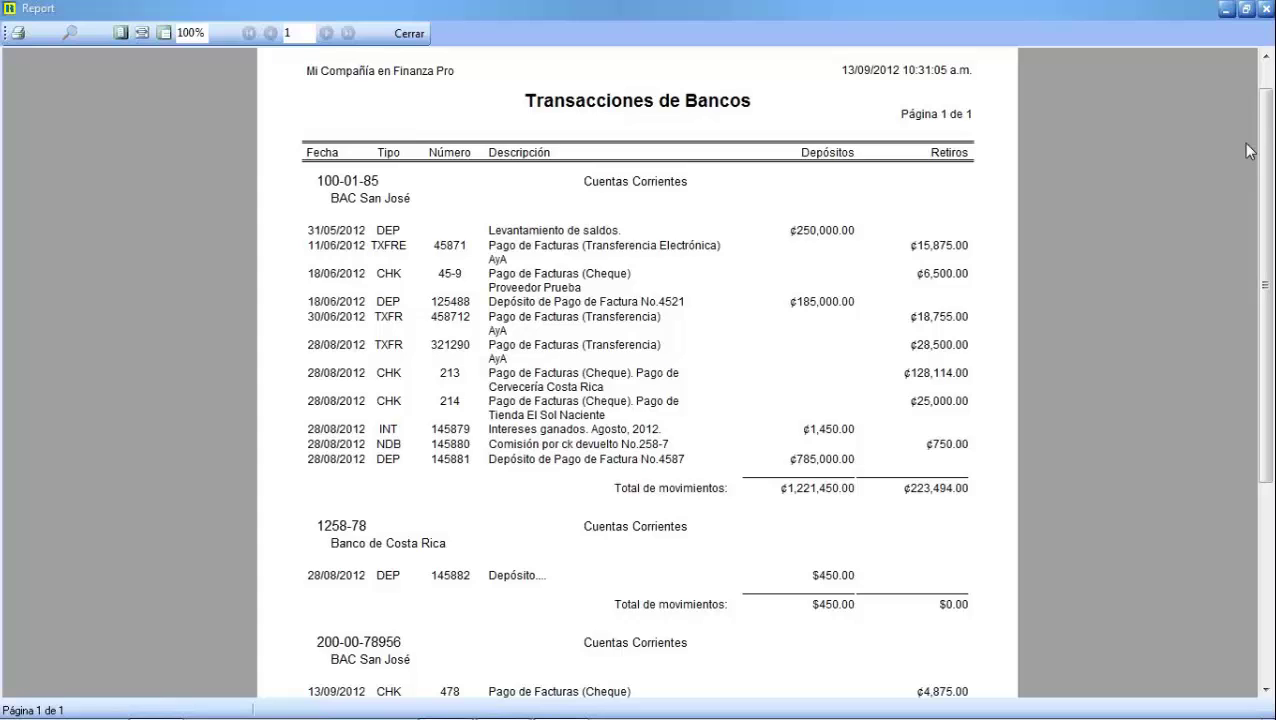
{"action": "scroll", "coordinate": [908, 388], "scroll_direction": "down", "scroll_amount": 1}
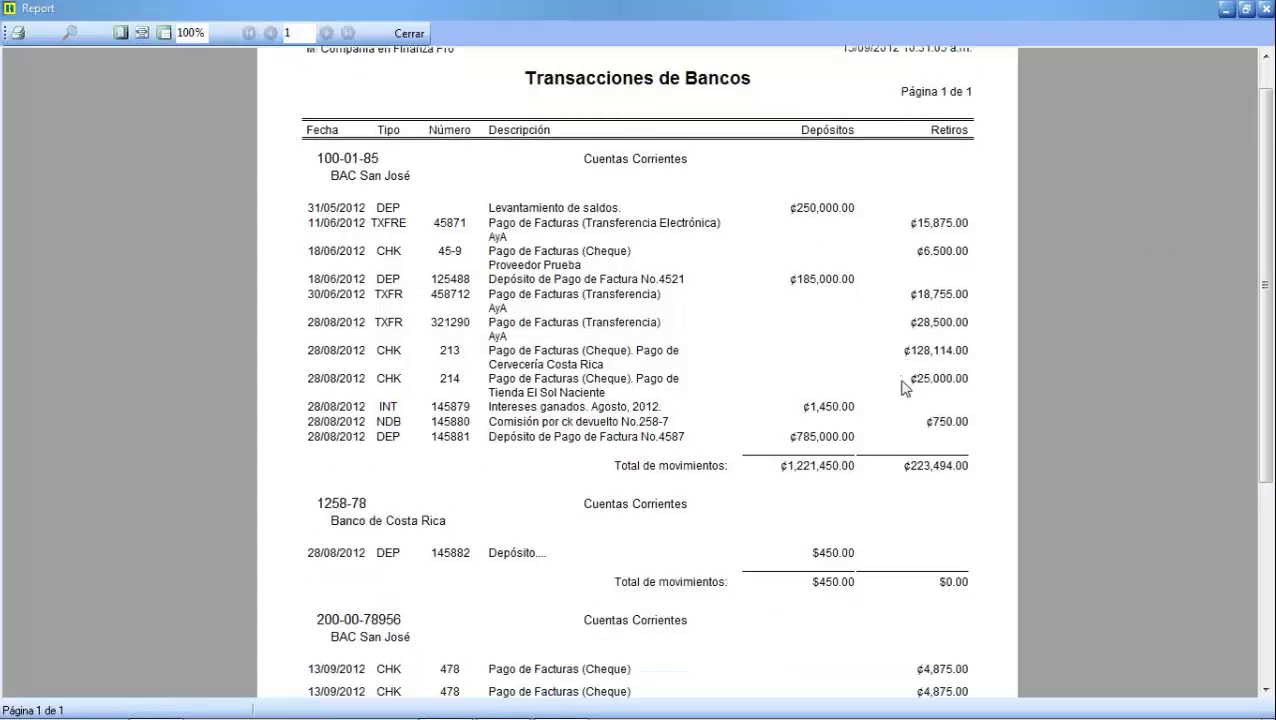
{"action": "scroll", "coordinate": [905, 388], "scroll_direction": "down", "scroll_amount": 3}
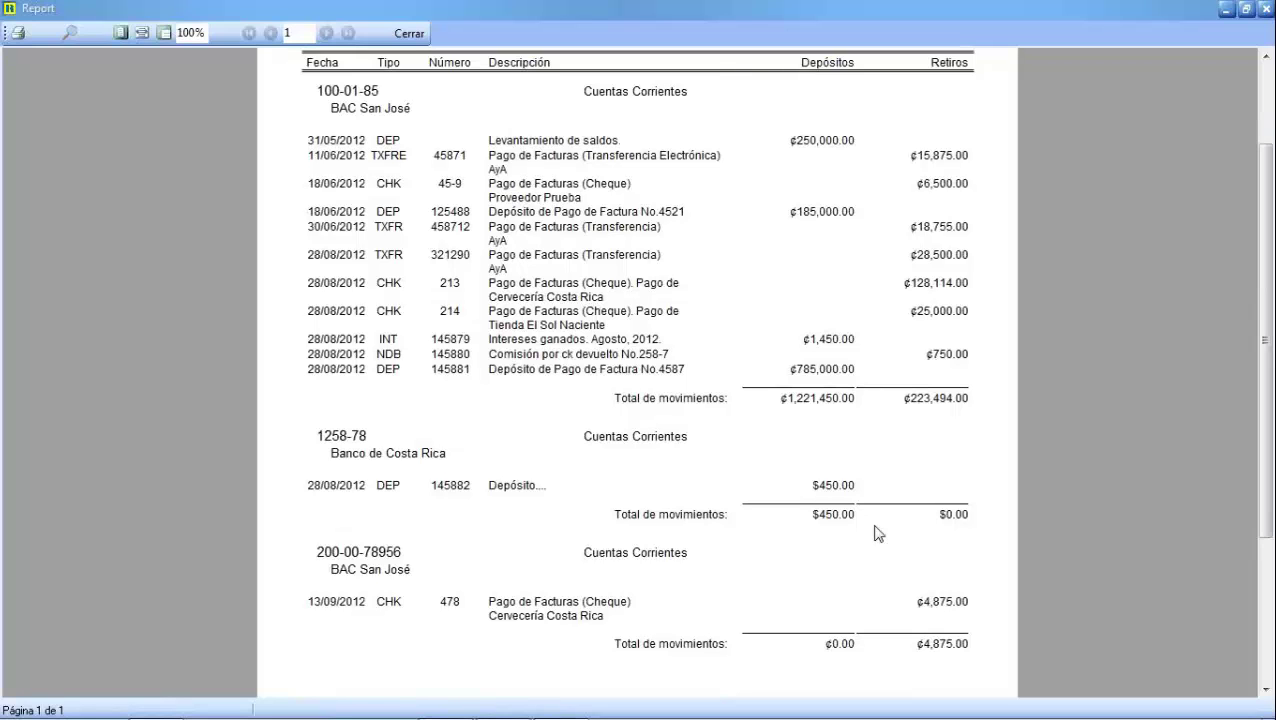
{"action": "scroll", "coordinate": [876, 533], "scroll_direction": "up", "scroll_amount": 2}
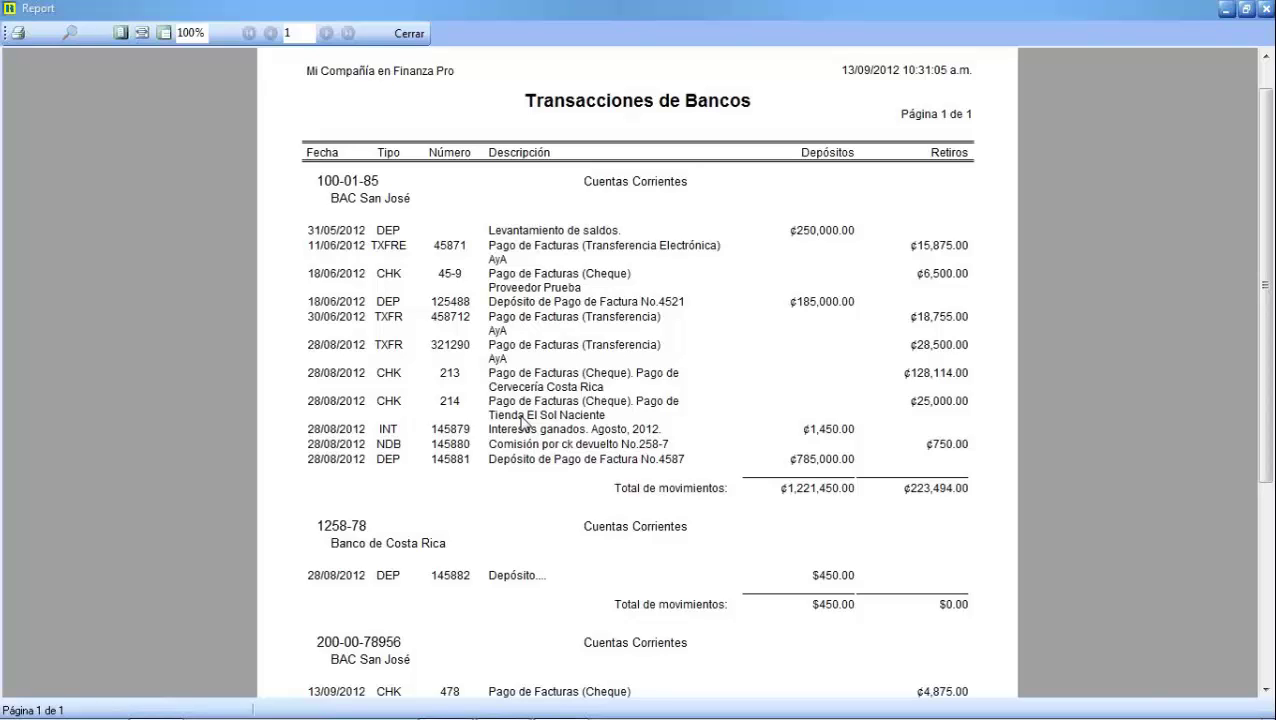
{"action": "left_click", "coordinate": [69, 37]}
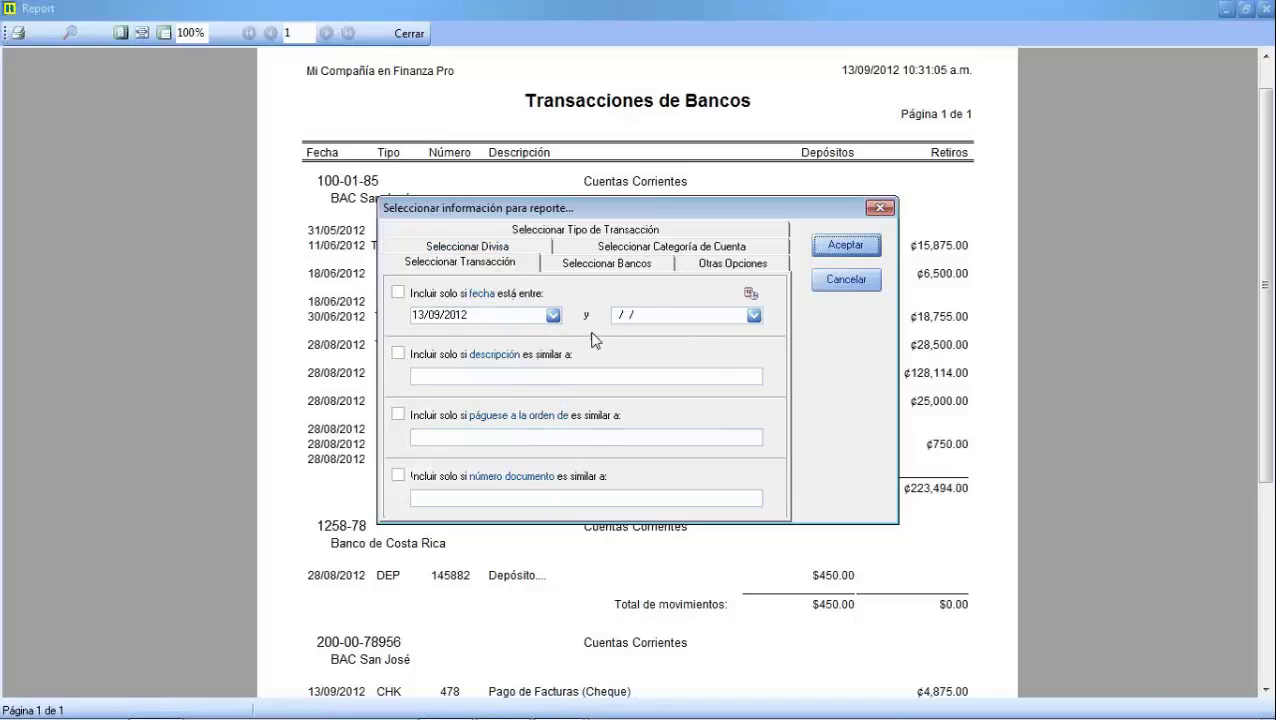
{"action": "left_click", "coordinate": [618, 267]}
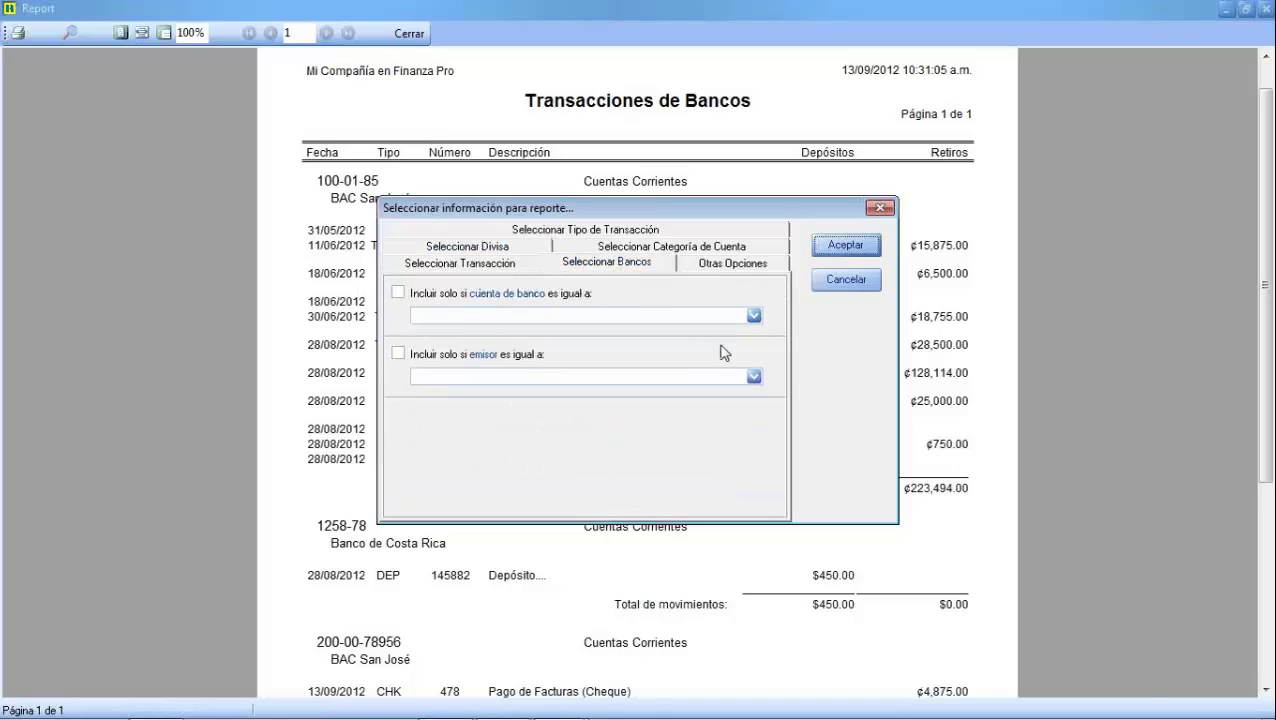
{"action": "left_click", "coordinate": [754, 316]}
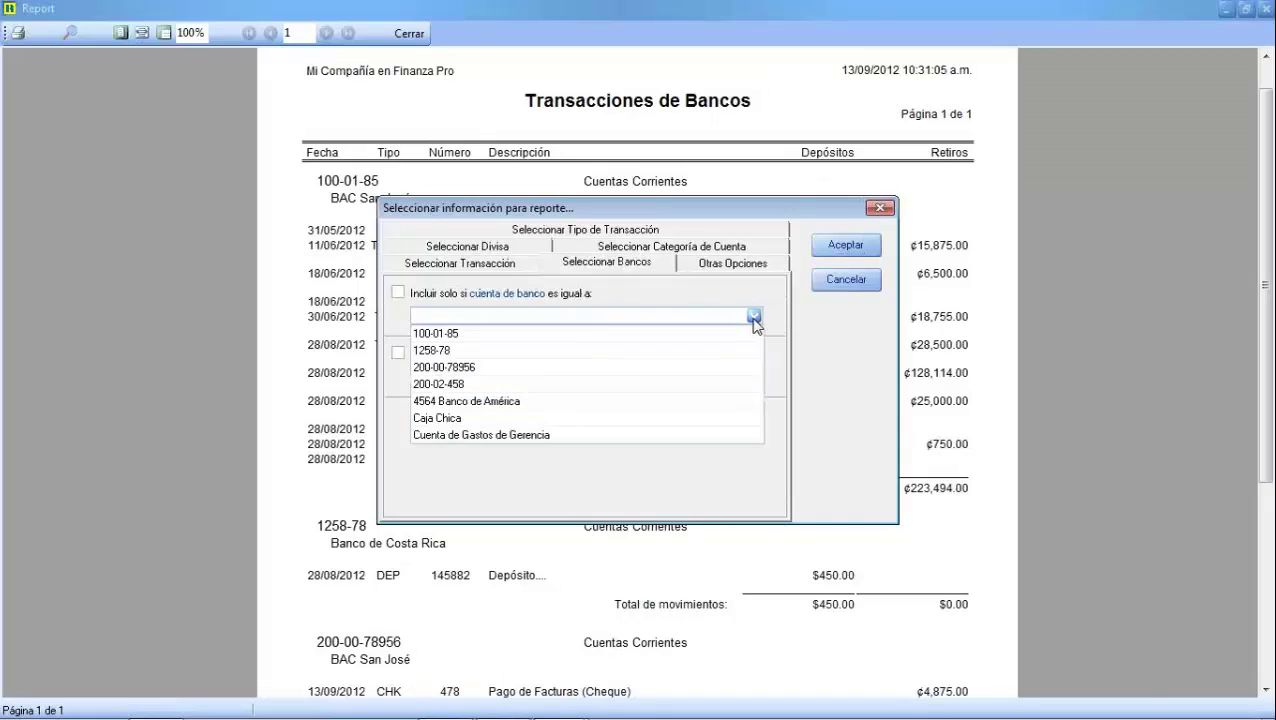
{"action": "left_click", "coordinate": [484, 372]}
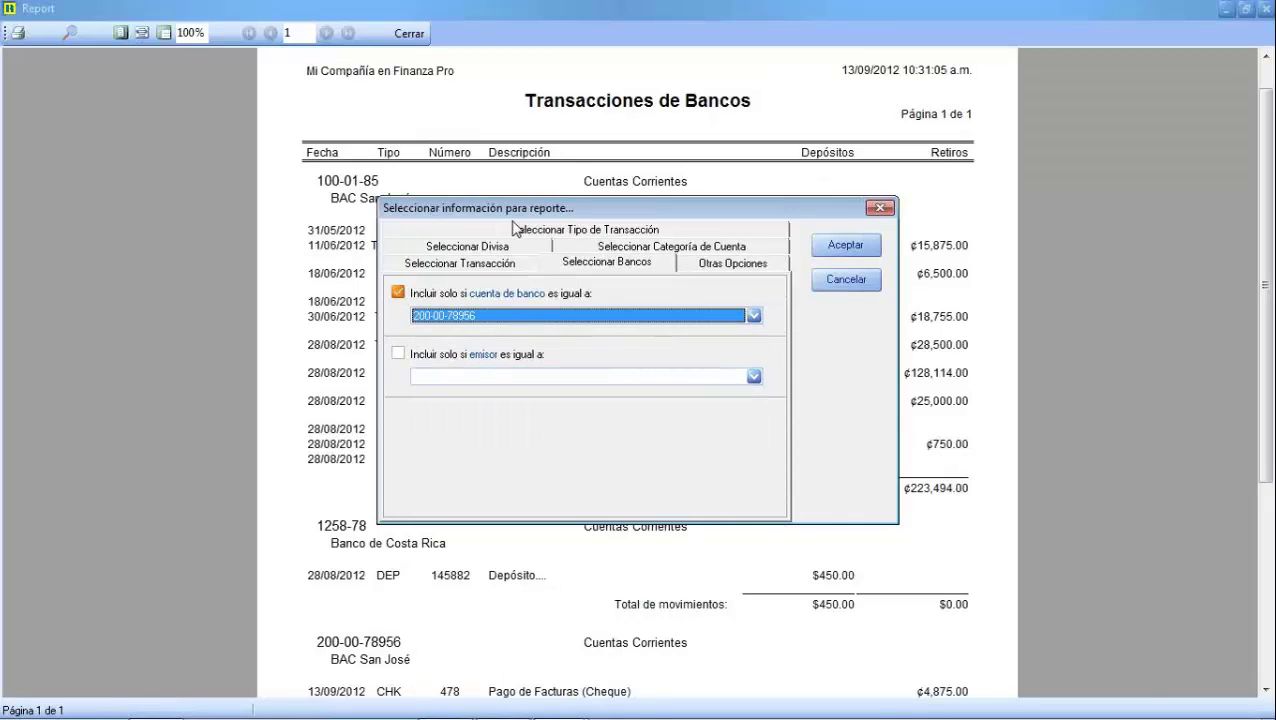
{"action": "left_click", "coordinate": [460, 265]}
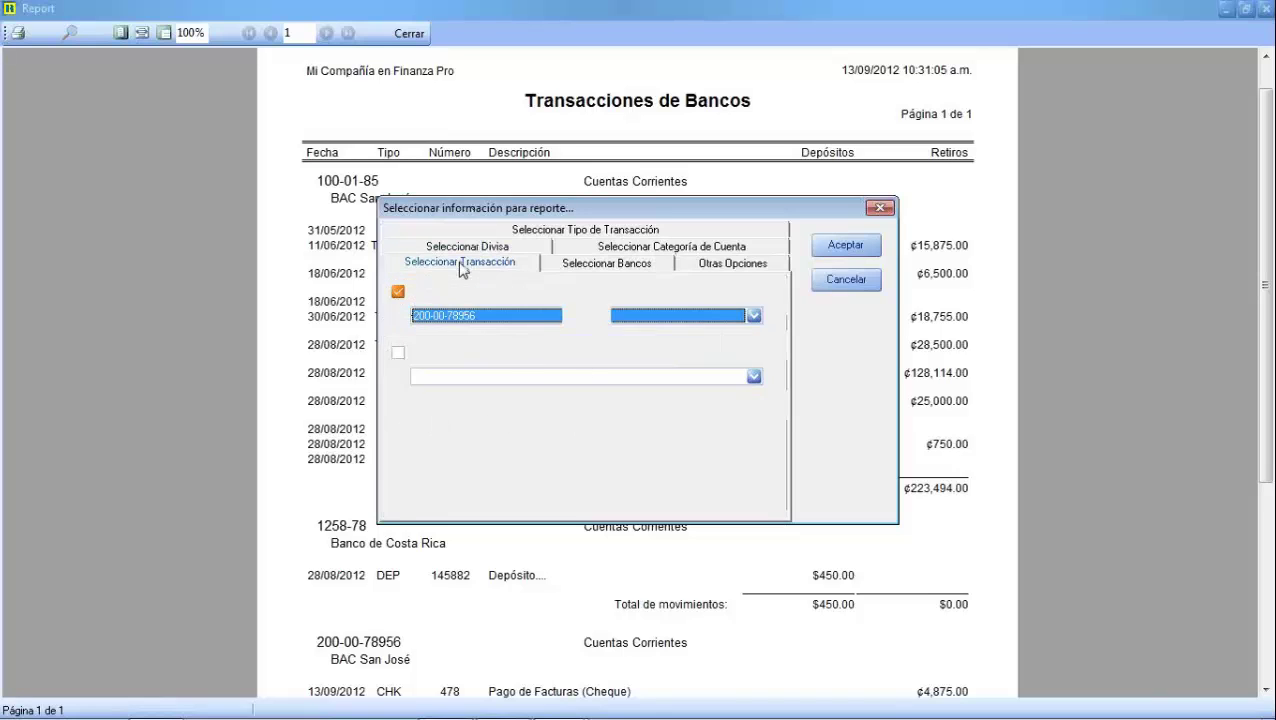
{"action": "left_click", "coordinate": [617, 261]}
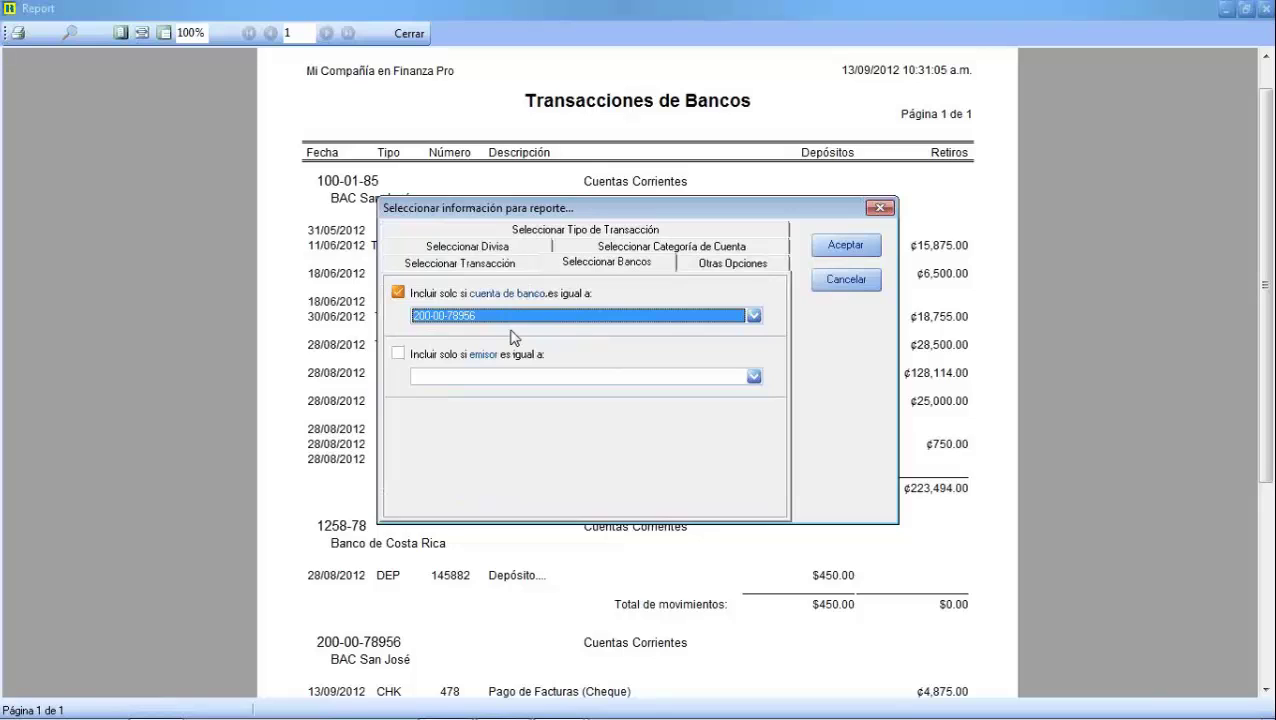
Restrict the transaction types to Cheques only and regenerate the report
{"action": "left_click", "coordinate": [558, 230]}
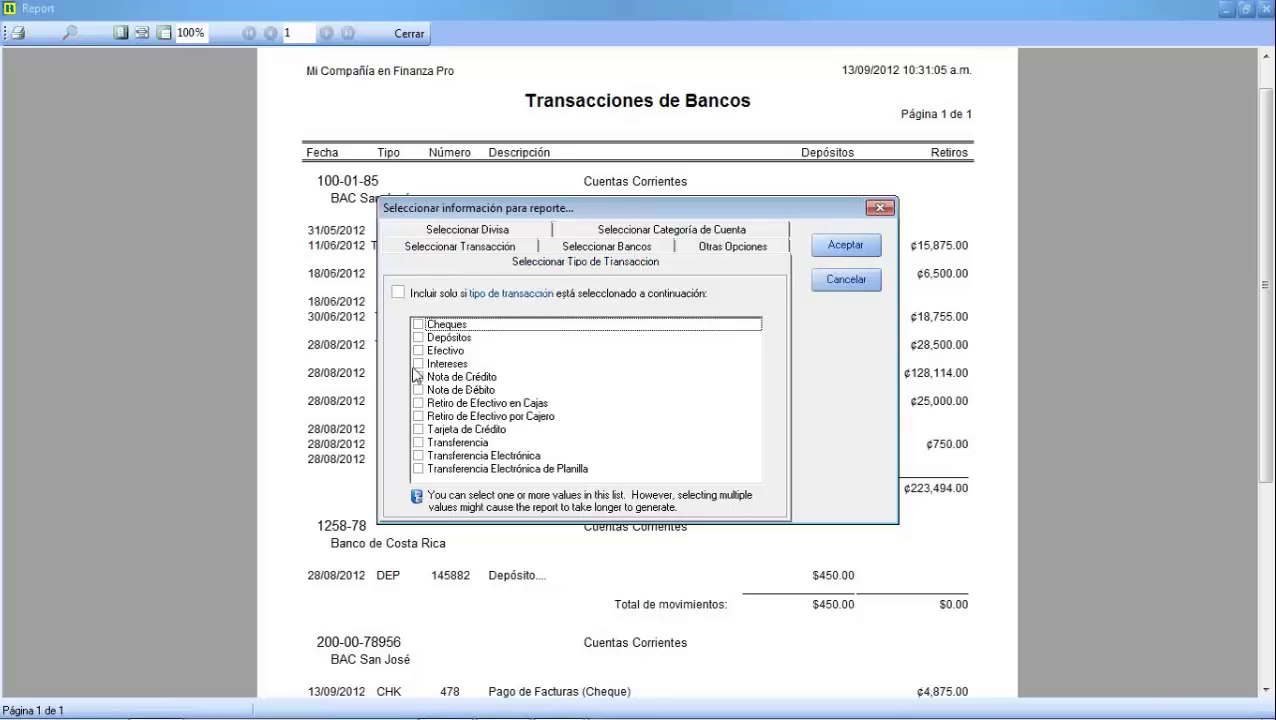
{"action": "left_click", "coordinate": [418, 324]}
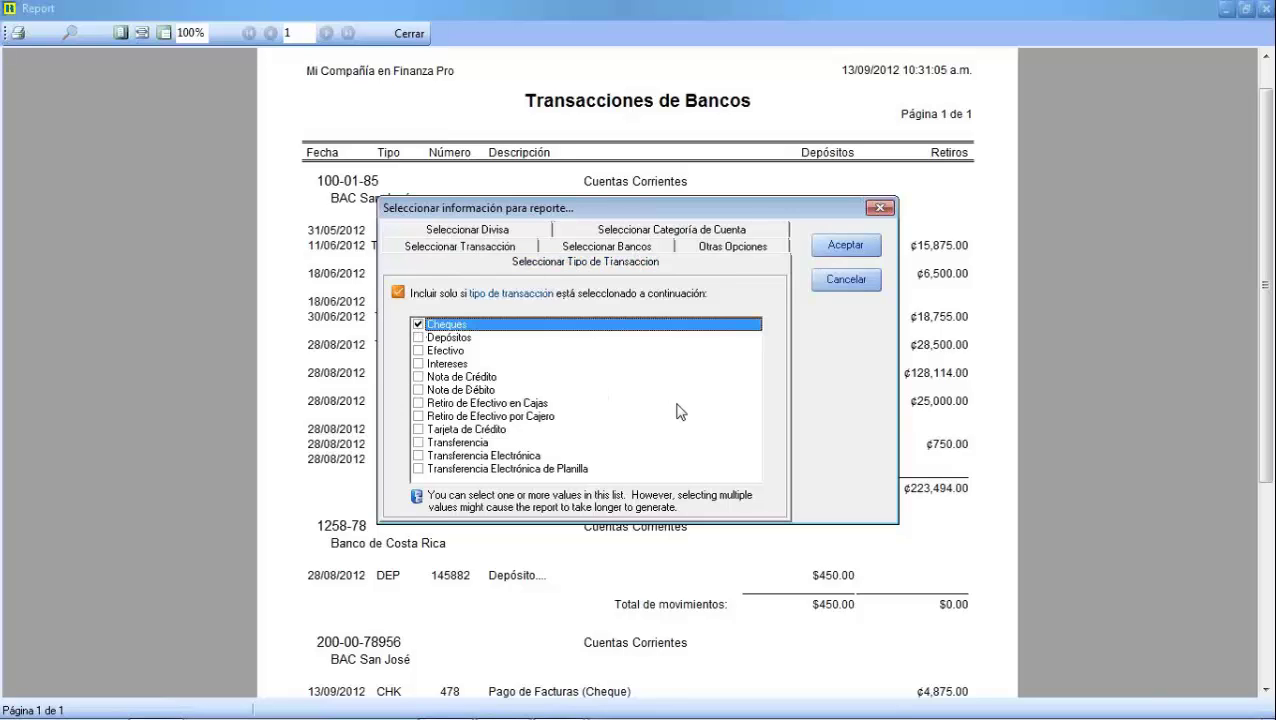
{"action": "left_click", "coordinate": [419, 338]}
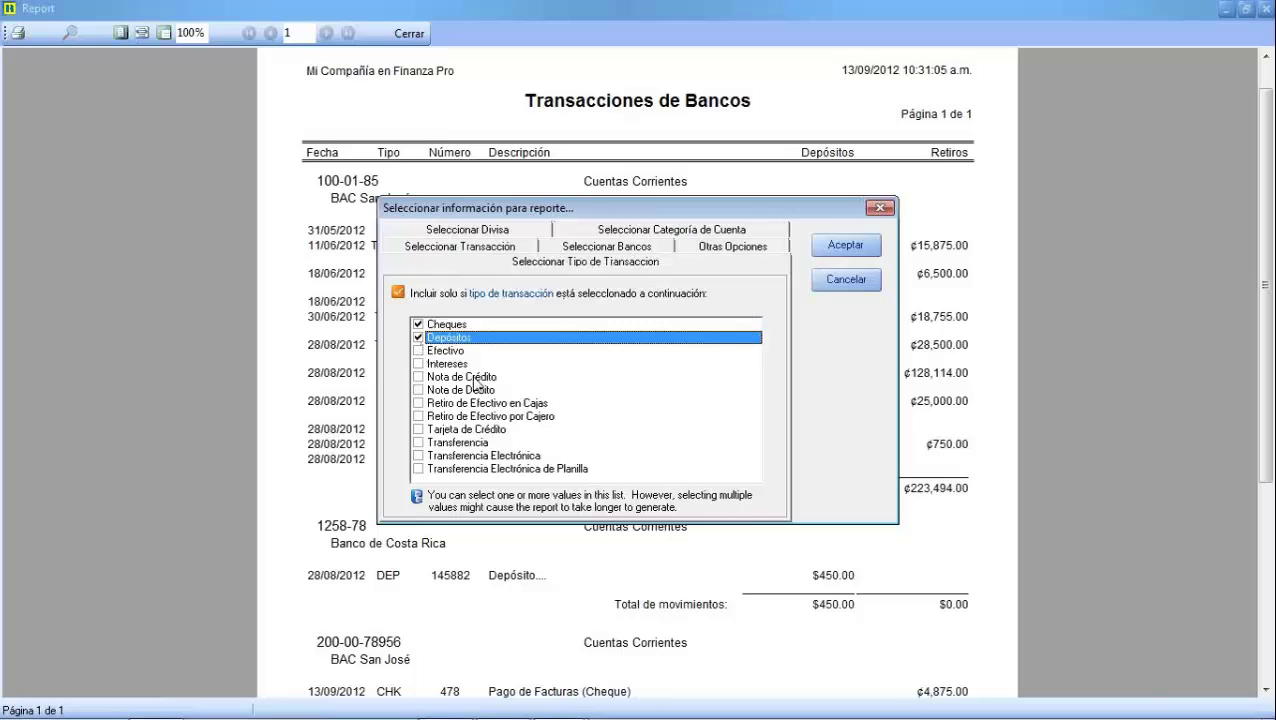
{"action": "left_click", "coordinate": [419, 324]}
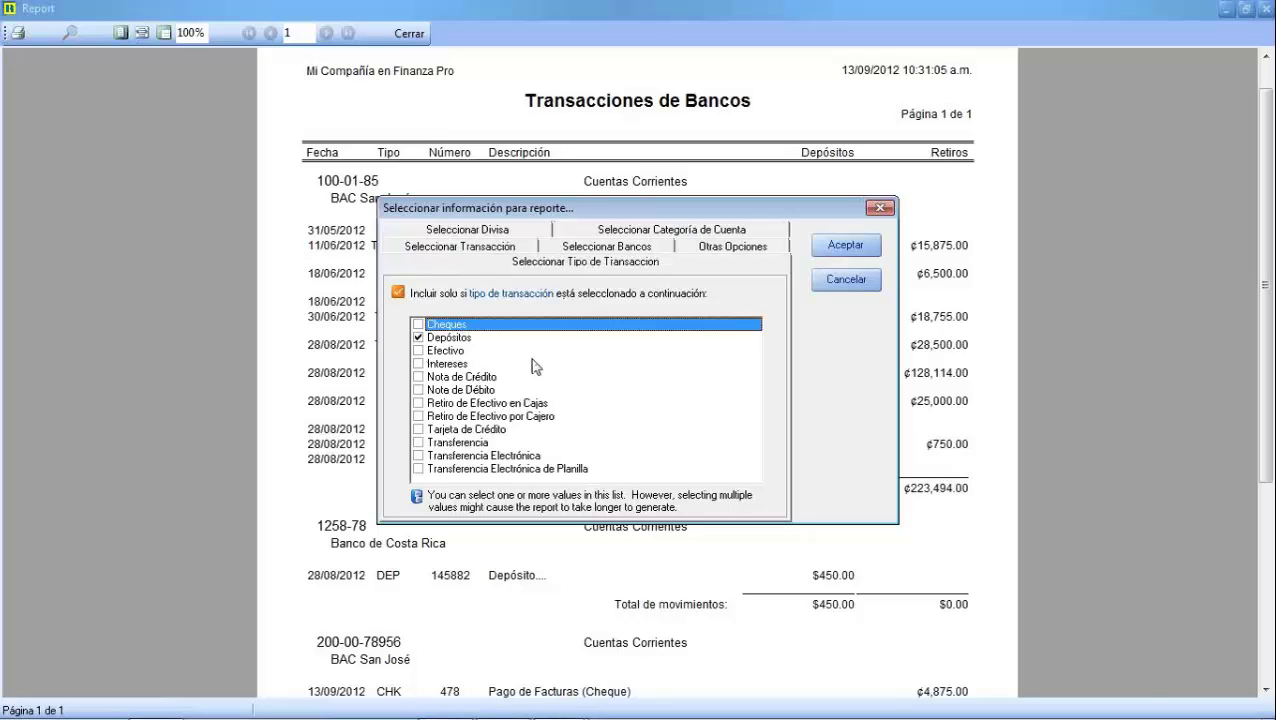
{"action": "left_click", "coordinate": [418, 324]}
{"action": "left_click", "coordinate": [418, 338]}
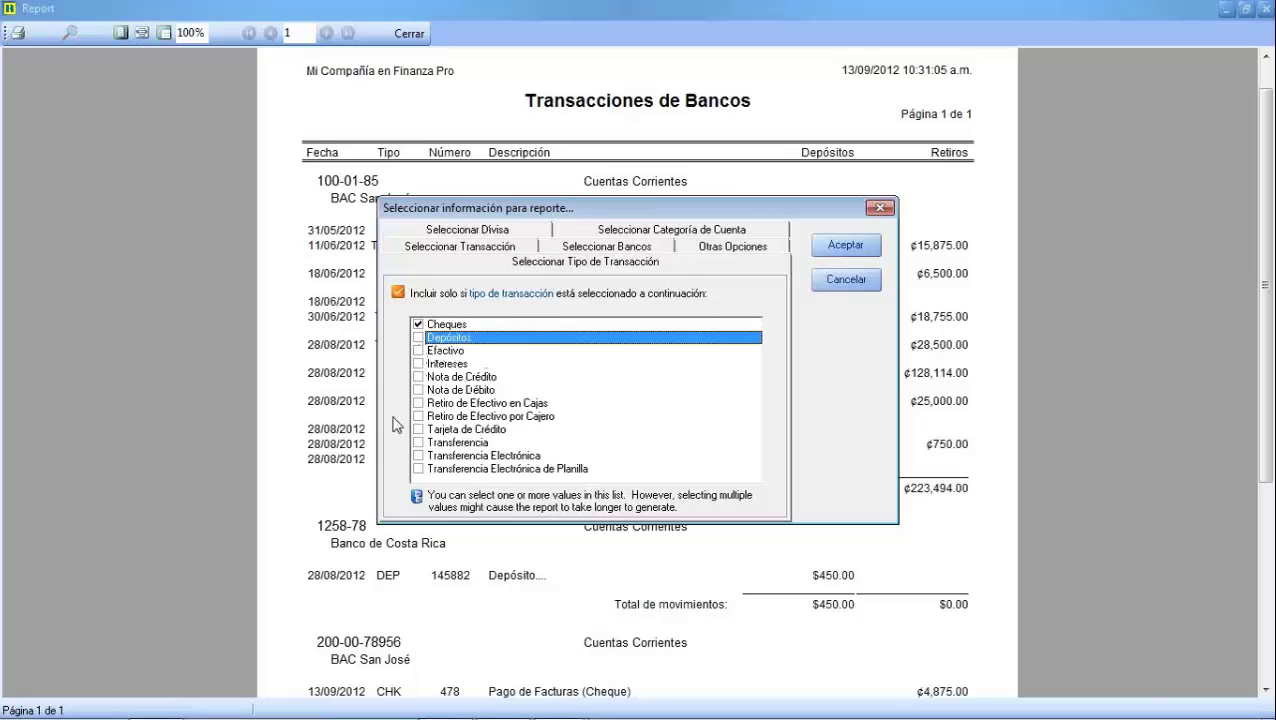
{"action": "left_click", "coordinate": [838, 246]}
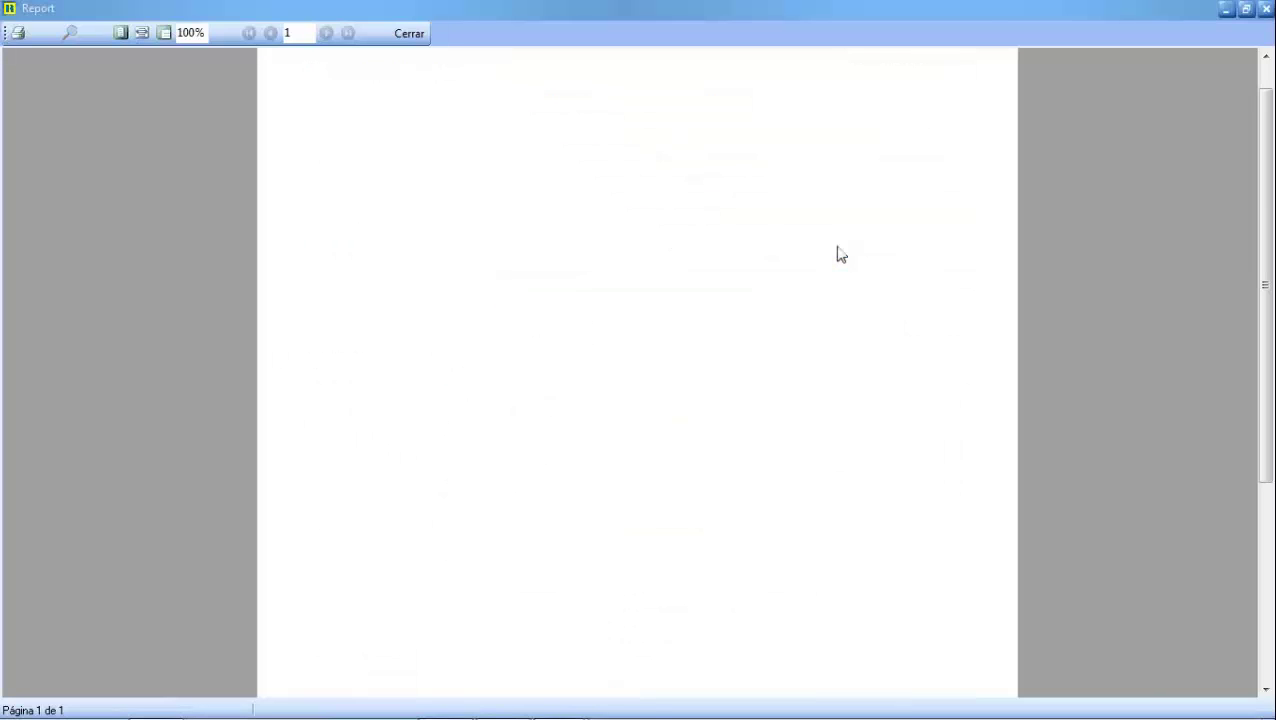
Zoom the filtered cheque report to 120% to check cheque 478, then close it
{"action": "scroll", "coordinate": [838, 254], "scroll_direction": "up", "scroll_amount": 2}
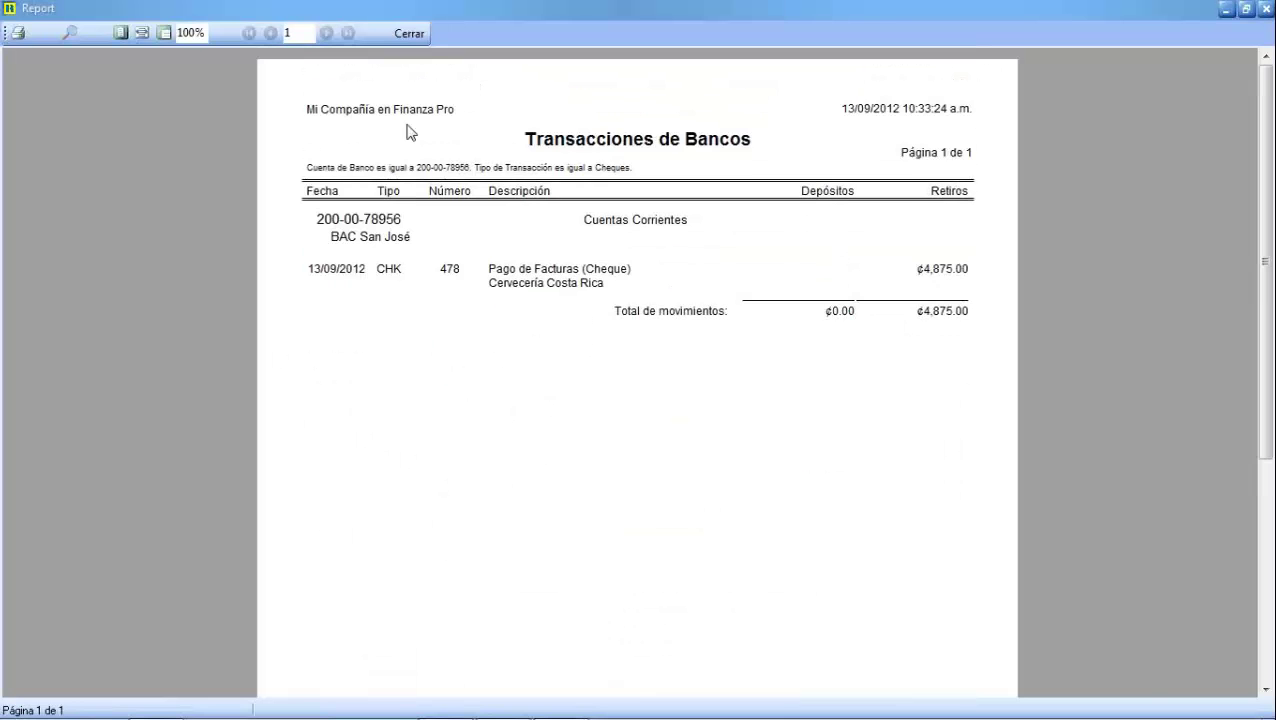
{"action": "left_click", "coordinate": [202, 36]}
{"action": "type", "text": "120"}
{"action": "key", "text": "Return"}
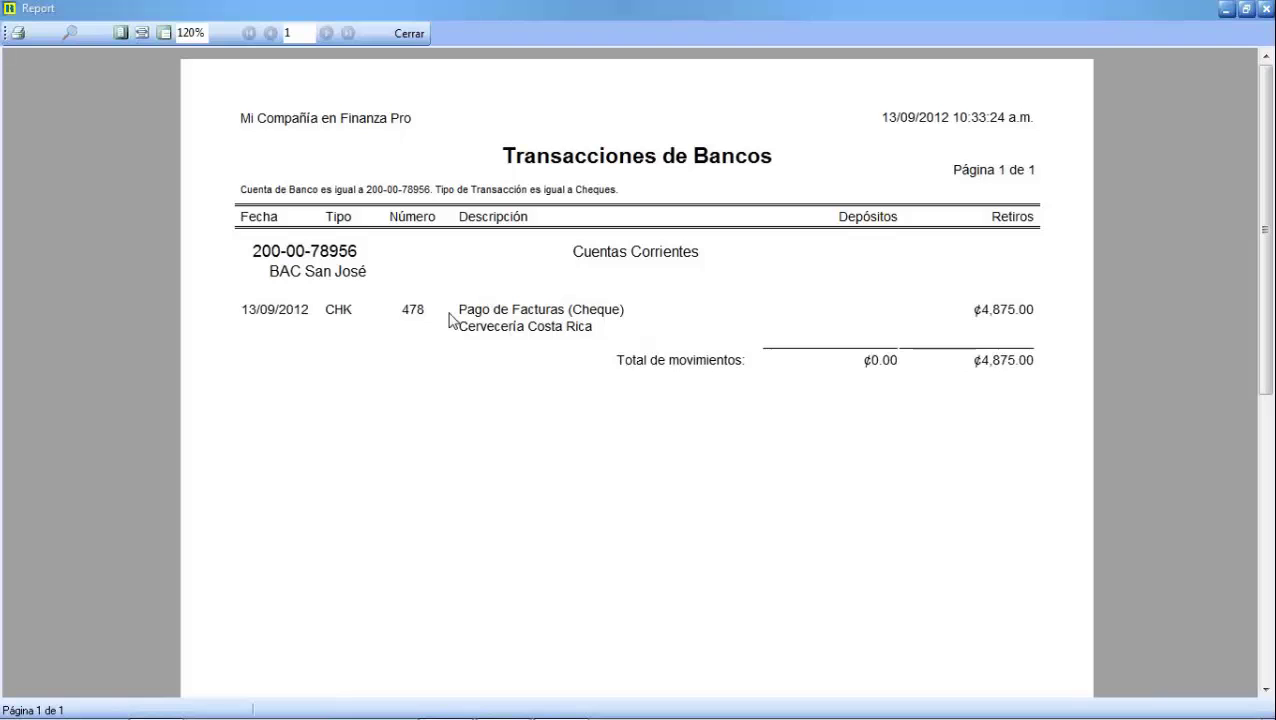
{"action": "left_click", "coordinate": [409, 36]}
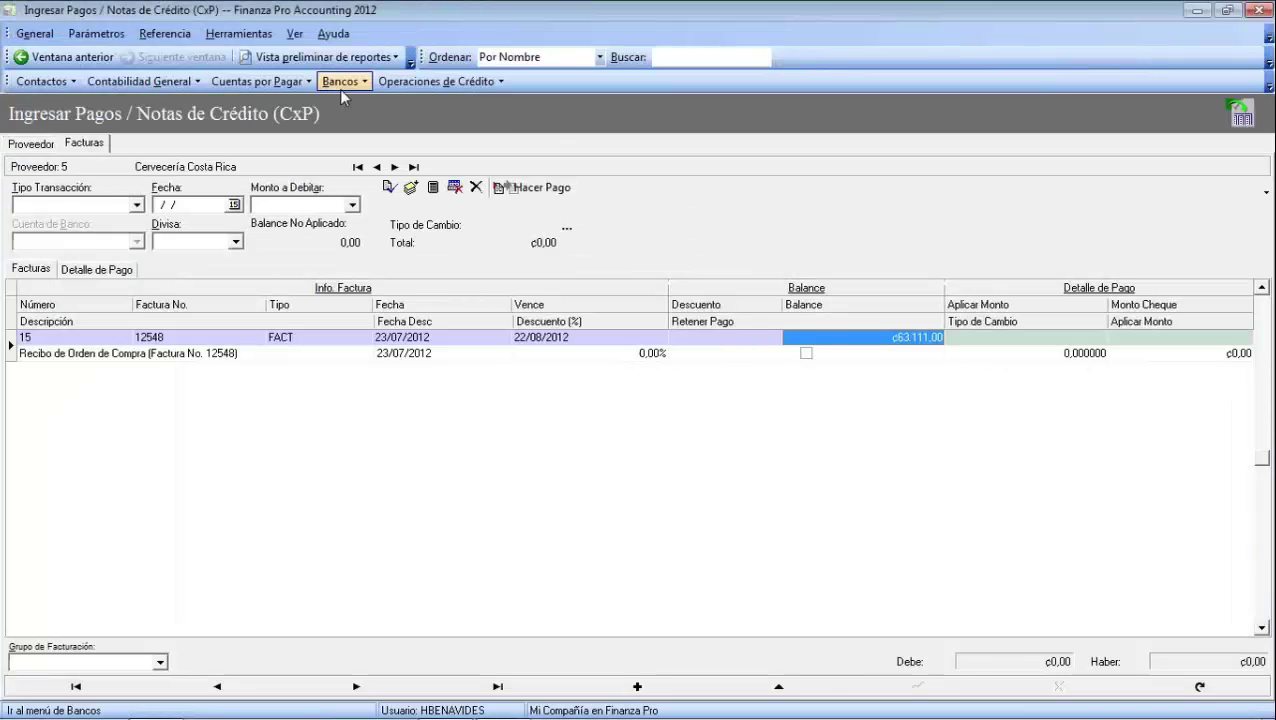
Open Transacciones de Banco and select the Cuenta de Gastos de Gerencia account
{"action": "left_click", "coordinate": [339, 84]}
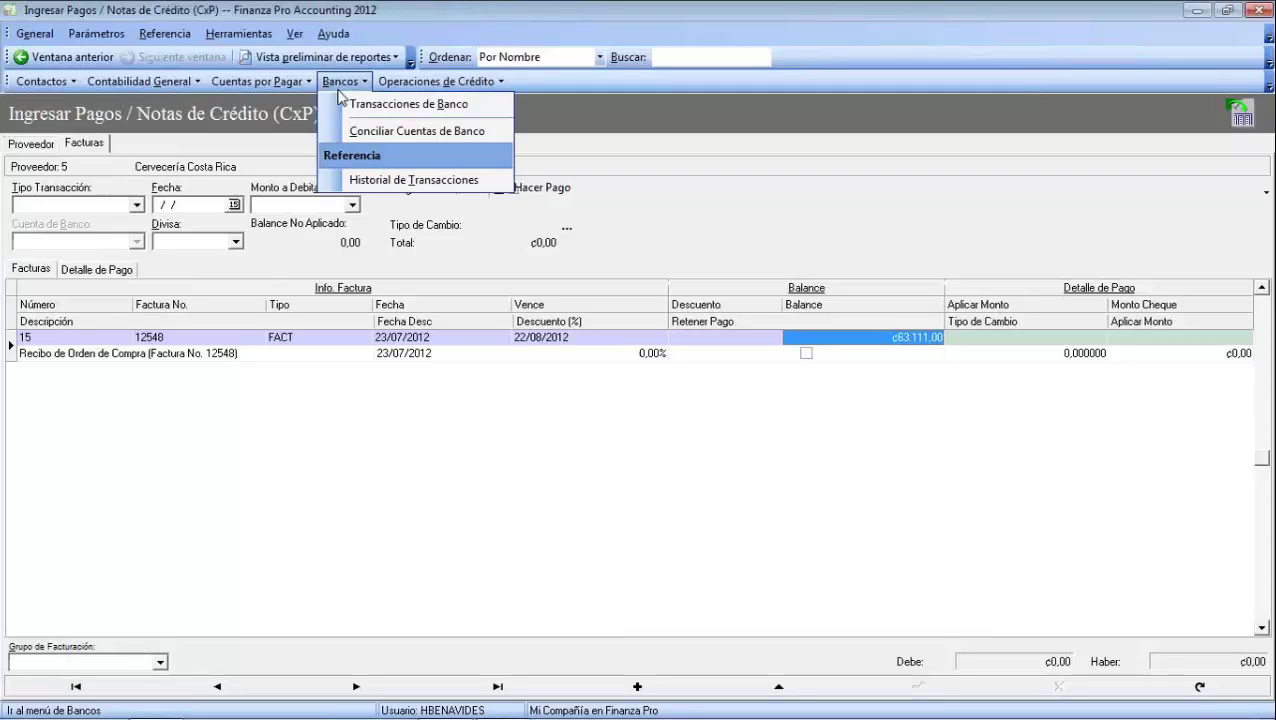
{"action": "left_click", "coordinate": [348, 83]}
{"action": "left_click", "coordinate": [358, 82]}
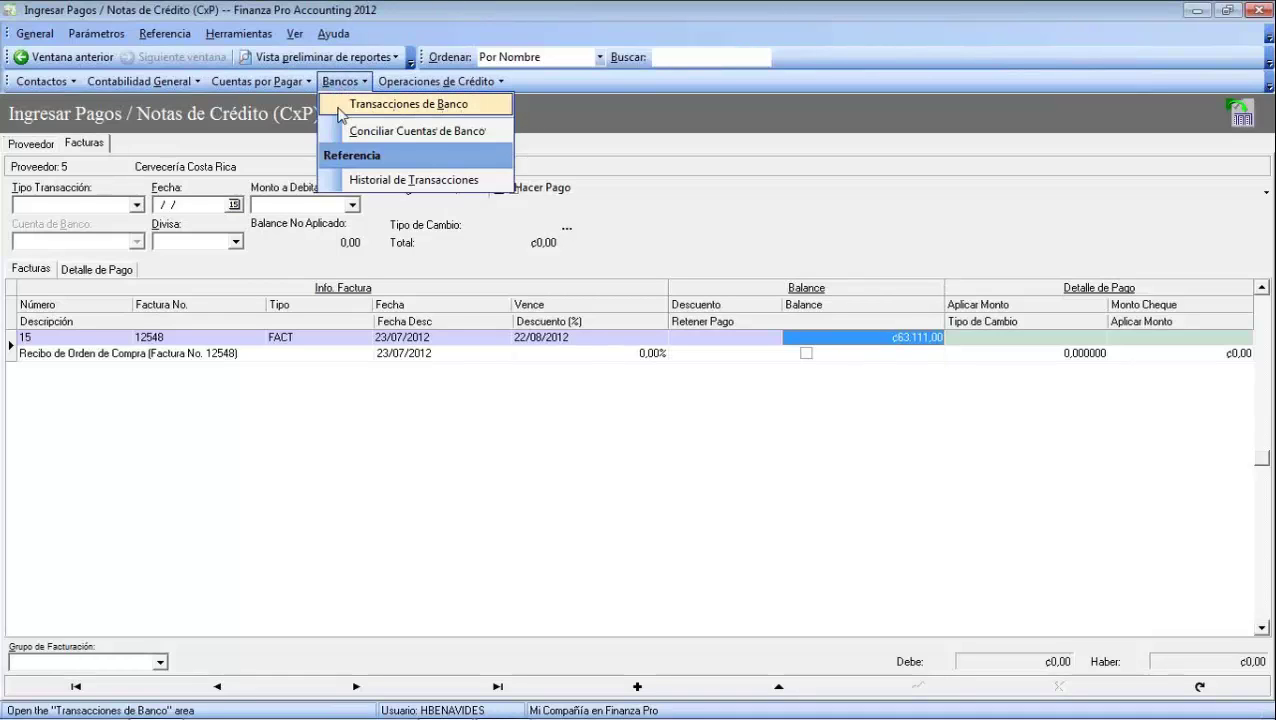
{"action": "left_click", "coordinate": [399, 111]}
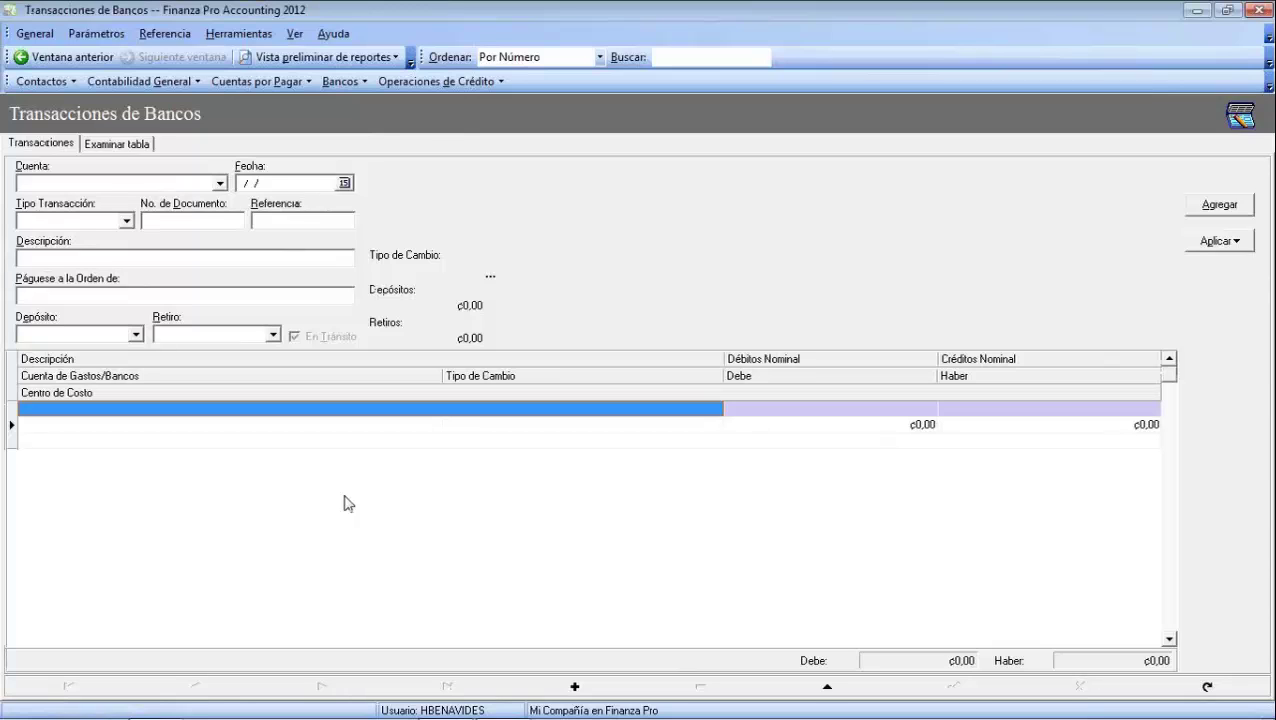
{"action": "left_click", "coordinate": [219, 184]}
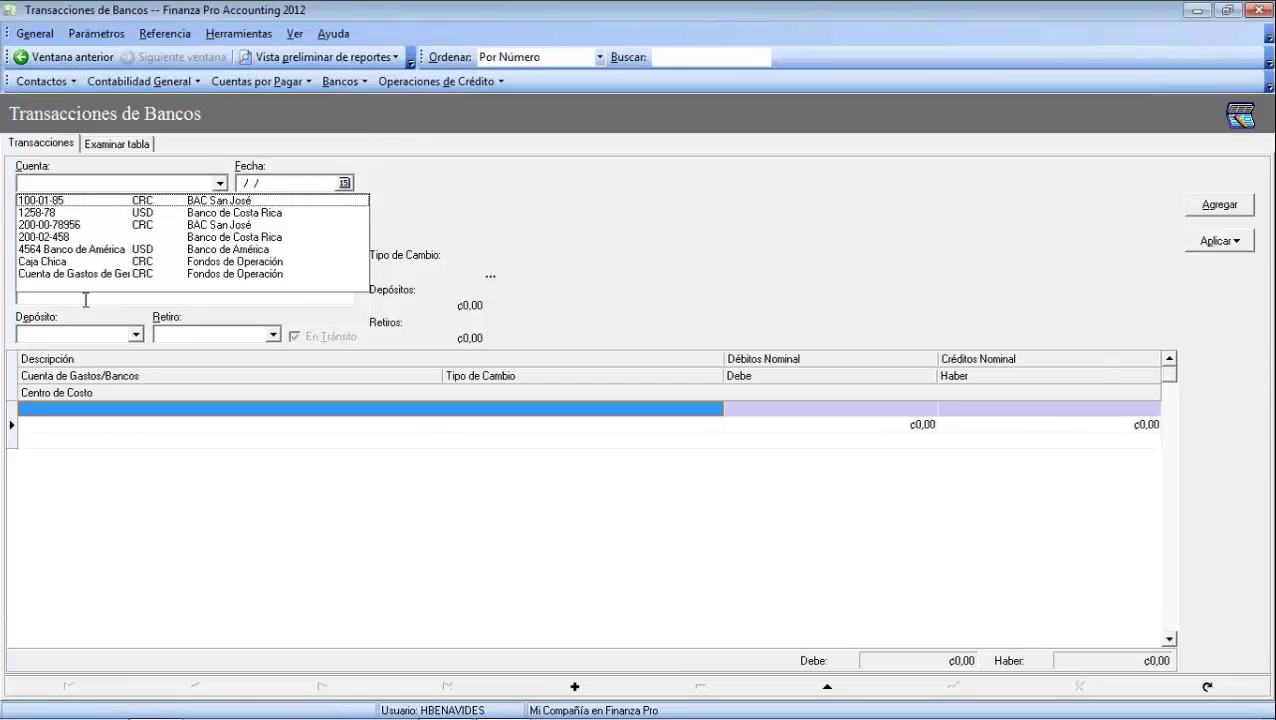
{"action": "left_click", "coordinate": [106, 274]}
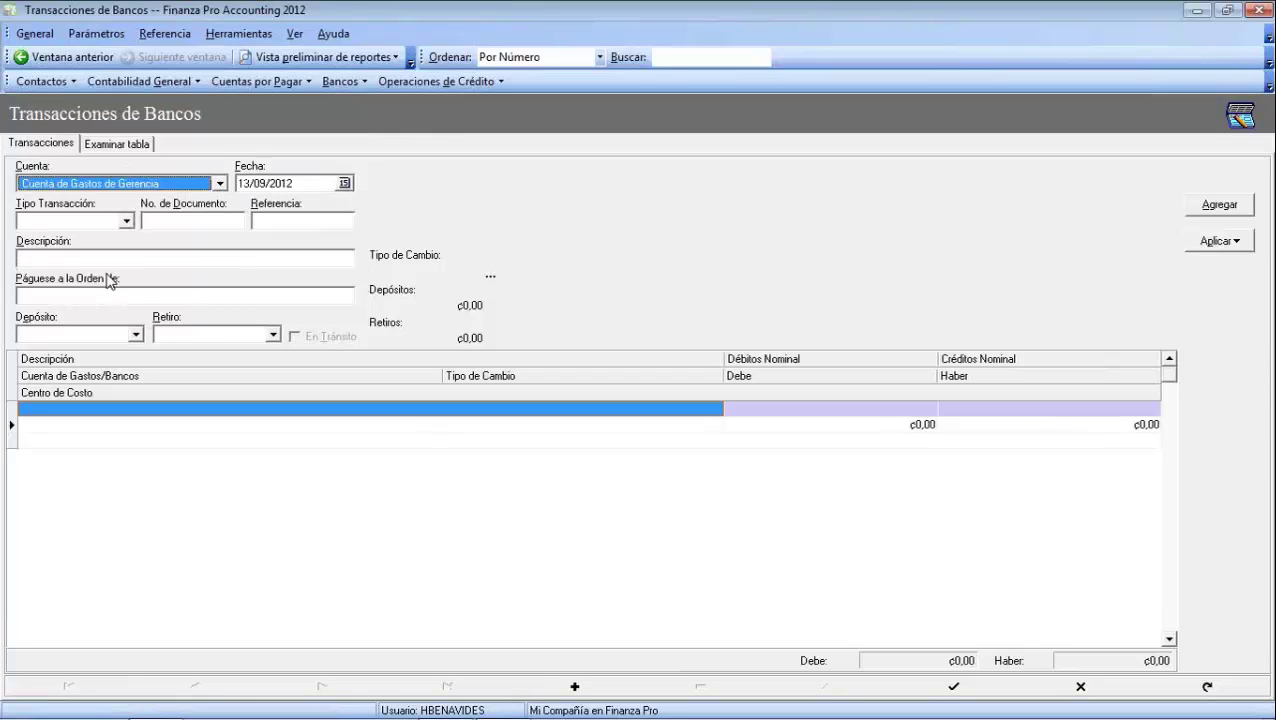
Enter a DEP deposit, document 2569, described 'Depósito para Gastos de Viaje:'
{"action": "key", "text": "Tab"}
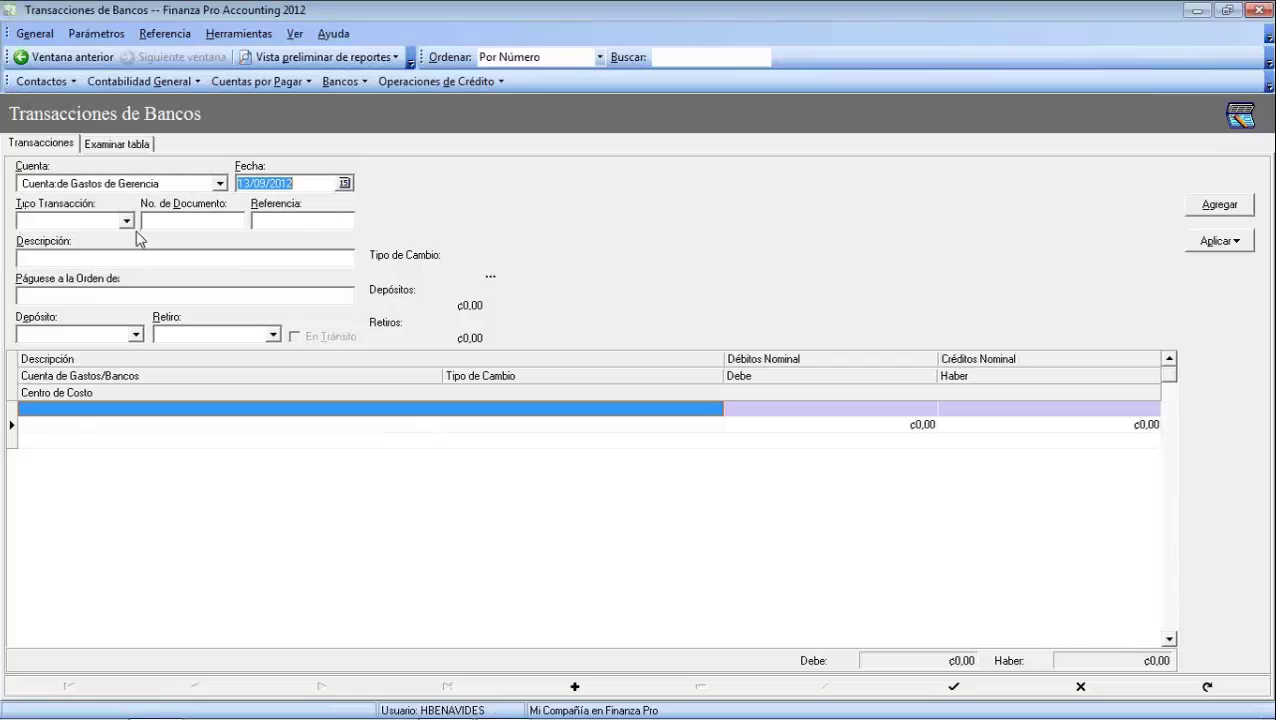
{"action": "key", "text": "Tab"}
{"action": "type", "text": "DE"}
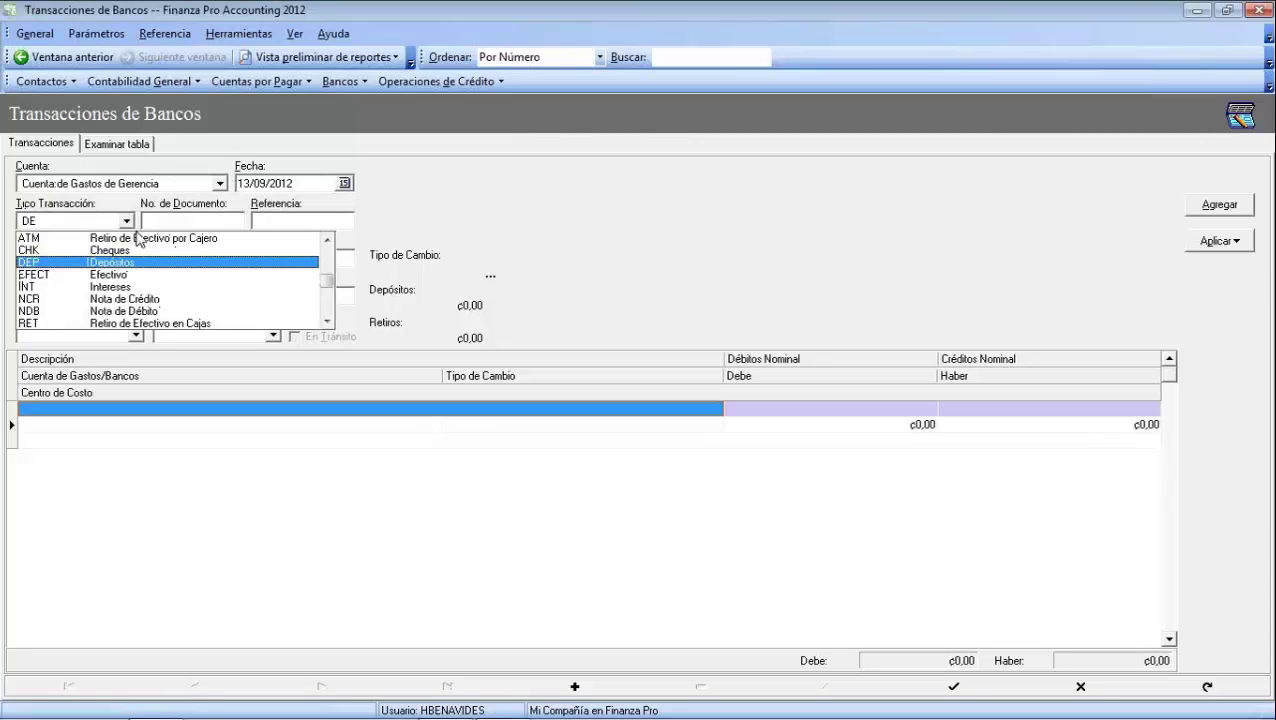
{"action": "key", "text": "Return"}
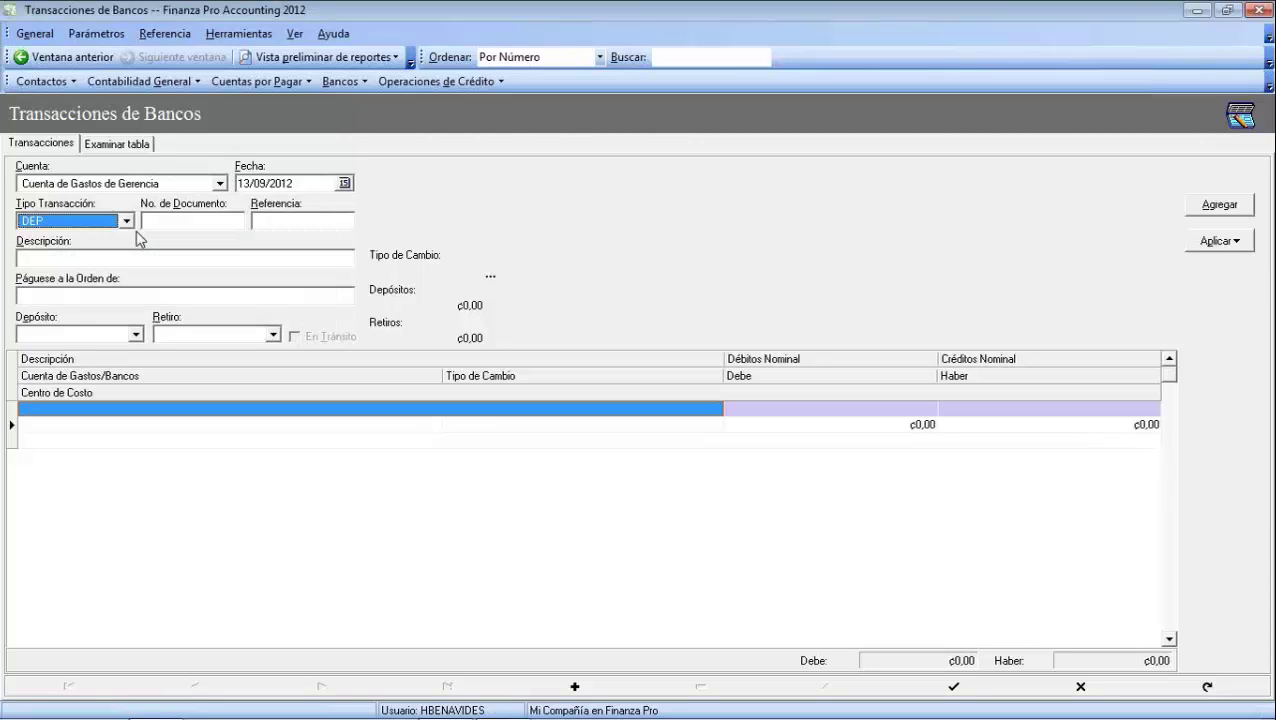
{"action": "key", "text": "Tab"}
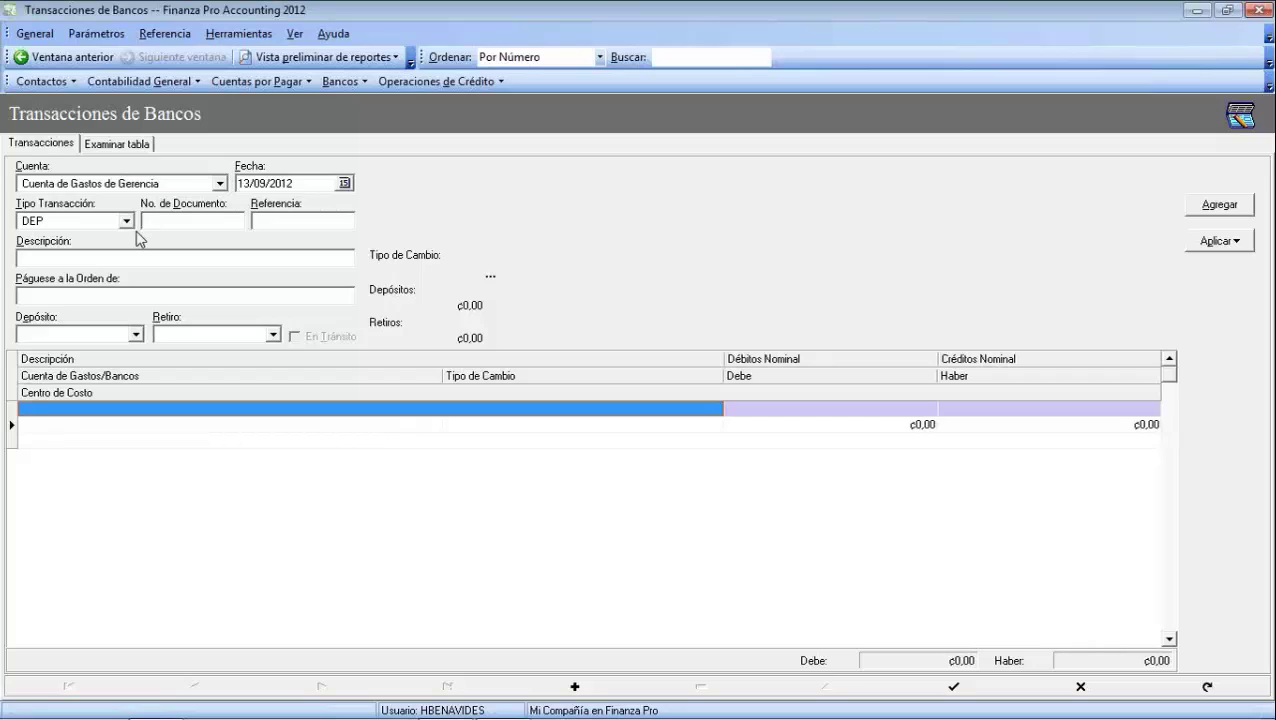
{"action": "type", "text": "2569"}
{"action": "key", "text": "Tab"}
{"action": "key", "text": "Tab"}
{"action": "type", "text": "Depósito para Gastos"}
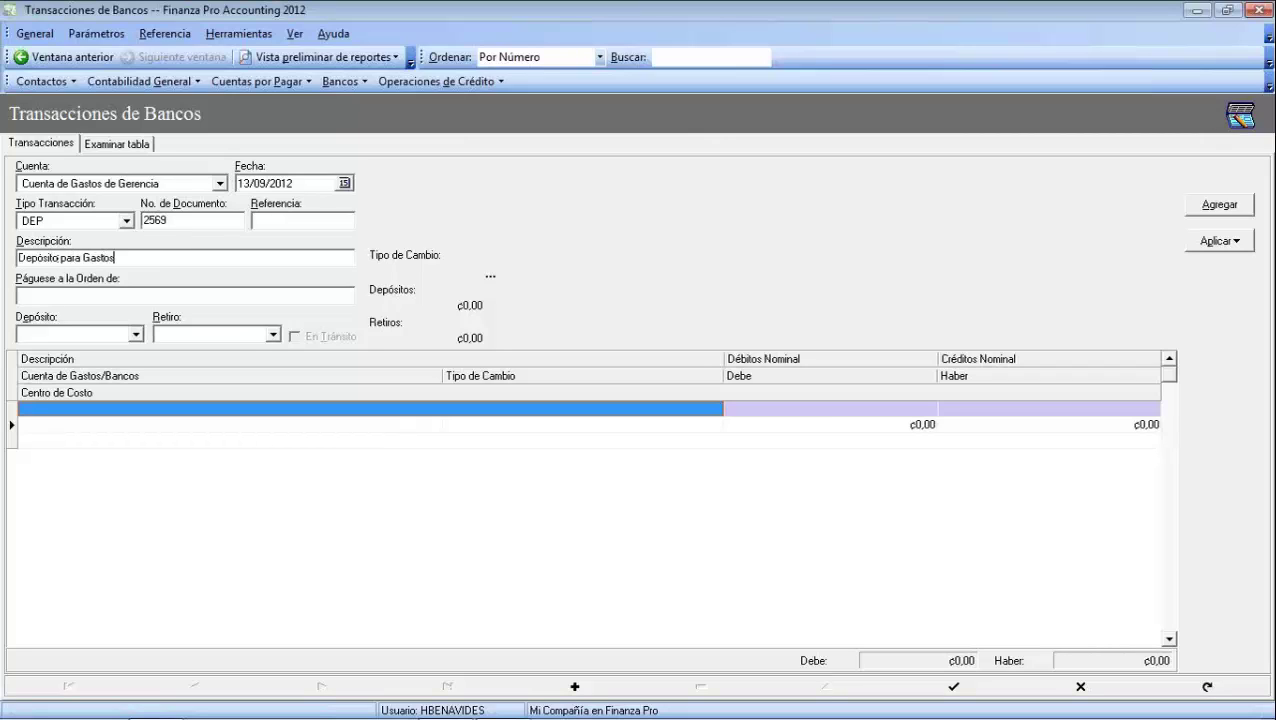
{"action": "type", "text": " de Viaje:"}
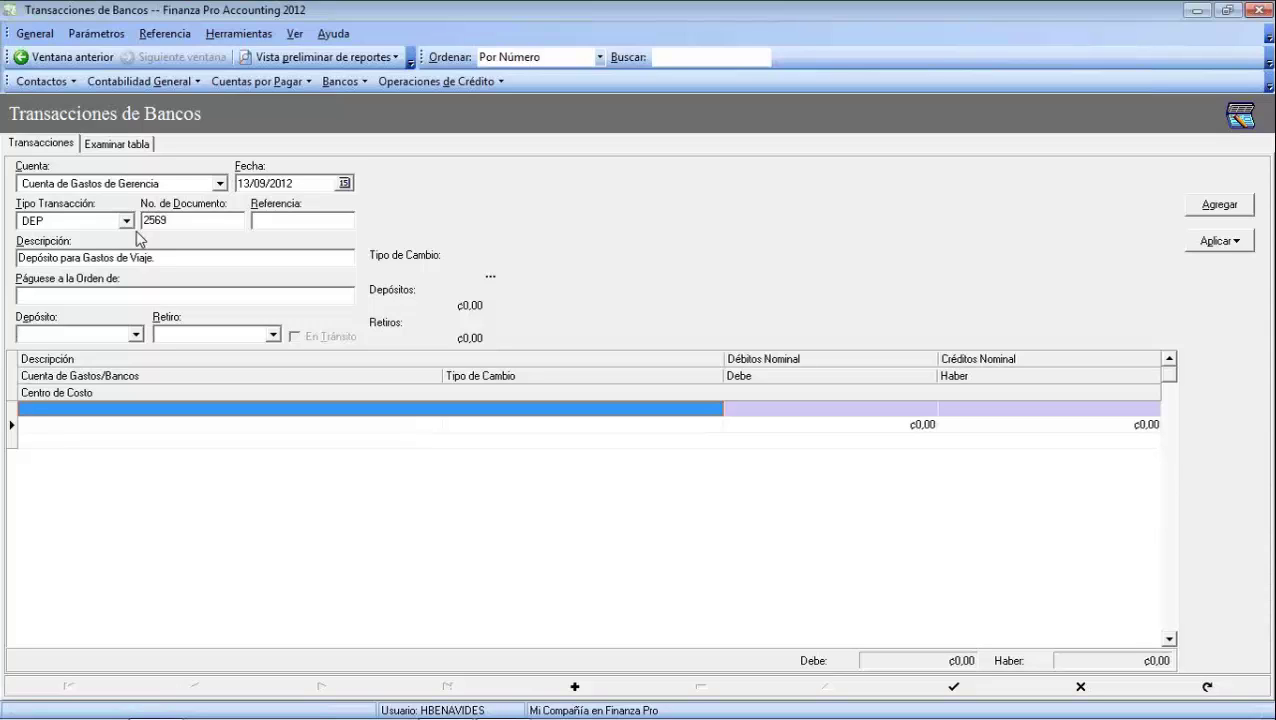
Enter 150000 as the deposit amount and select the entry line's account cell
{"action": "type", "text": "150000"}
{"action": "key", "text": "Tab"}
{"action": "key", "text": "Tab"}
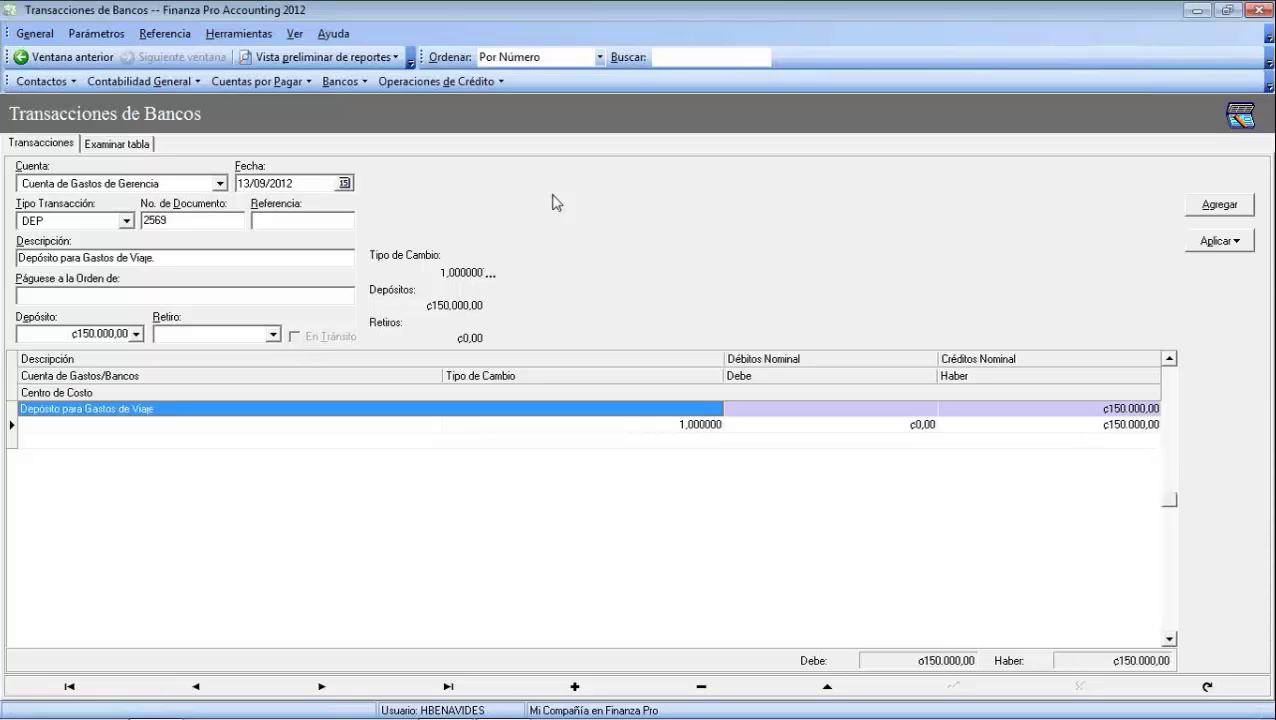
{"action": "key", "text": "Tab"}
{"action": "key", "text": "Tab"}
{"action": "key", "text": "Tab"}
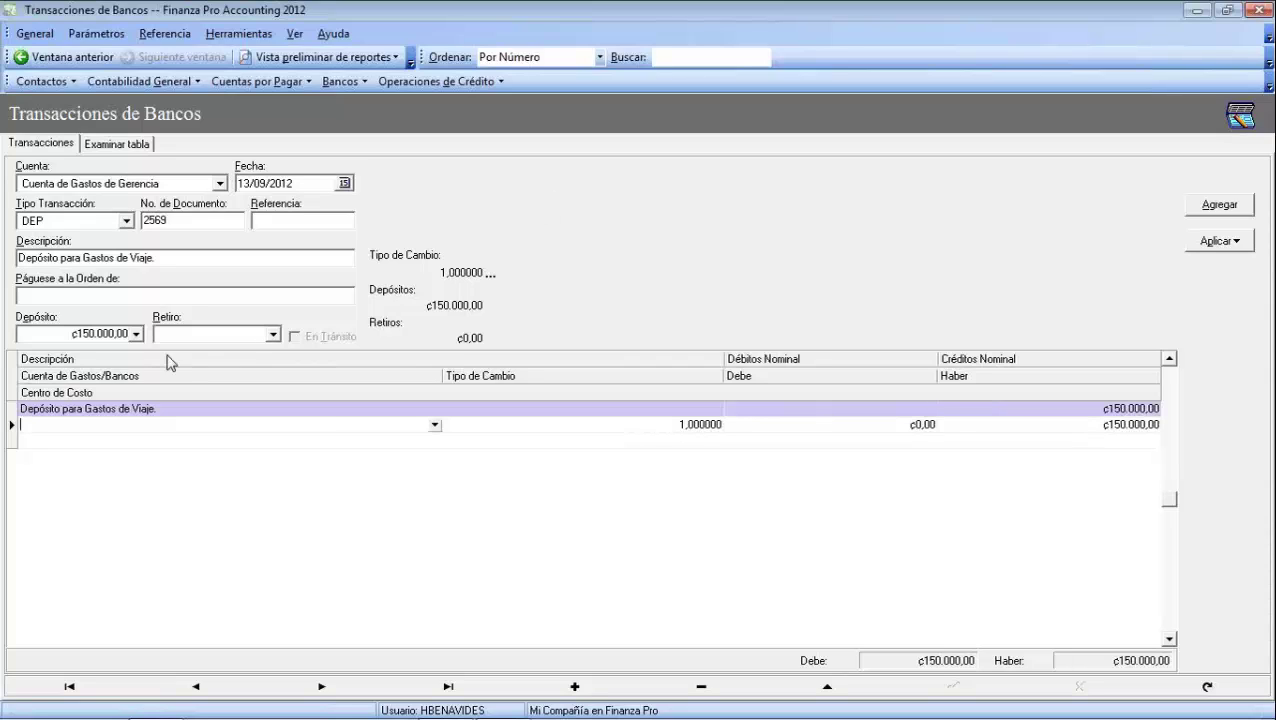
{"action": "left_click", "coordinate": [113, 381]}
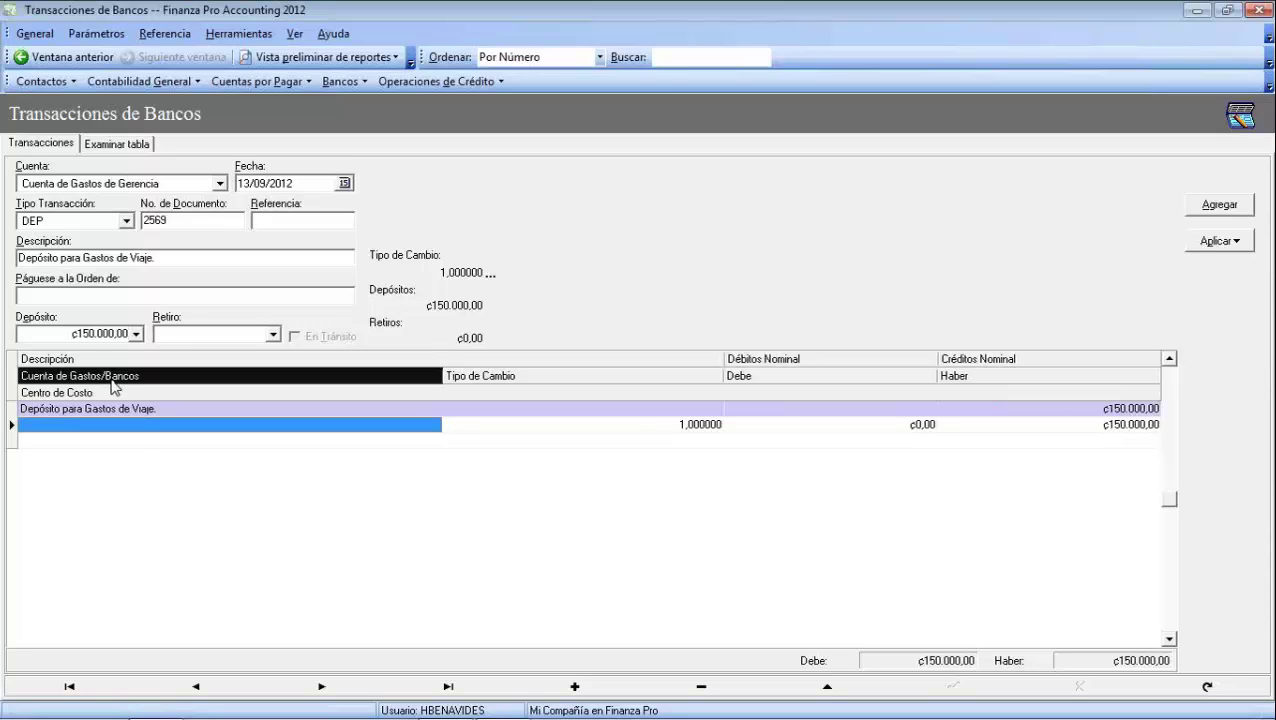
{"action": "left_click", "coordinate": [127, 428]}
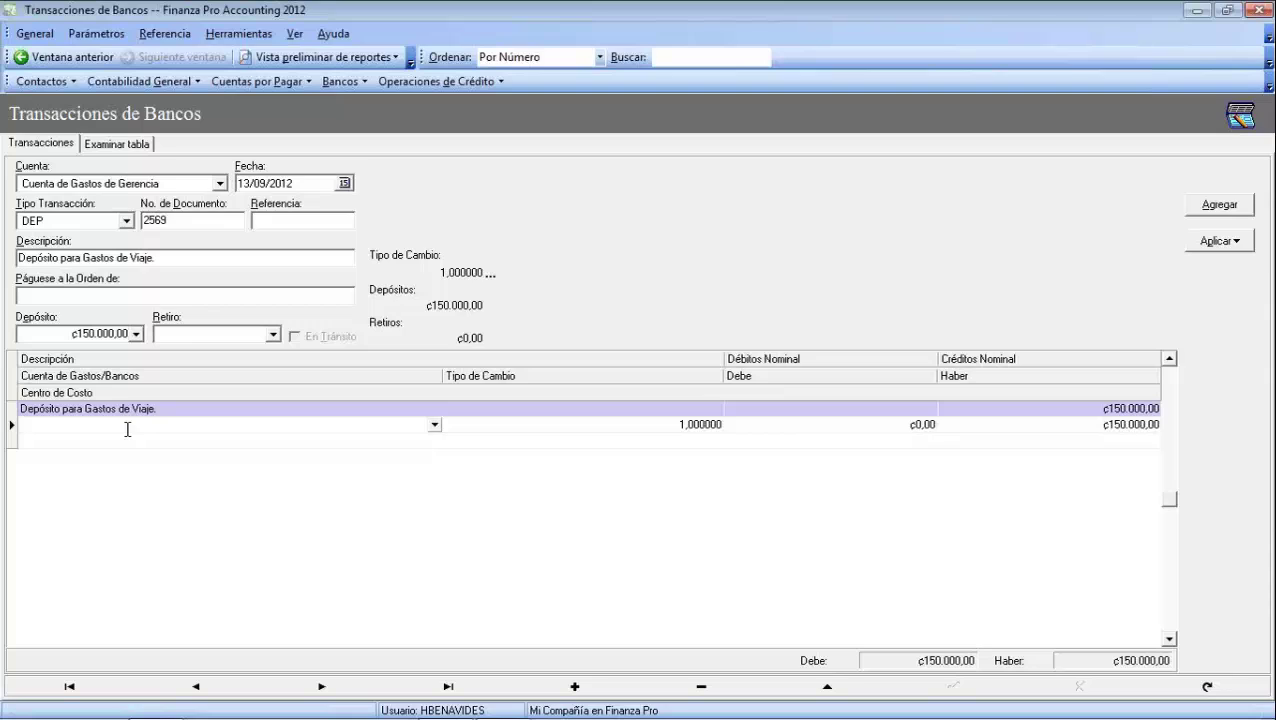
Charge the entry line to Fondo de Operaciones (CRC) and discard the extra blank row
{"action": "left_click", "coordinate": [435, 424]}
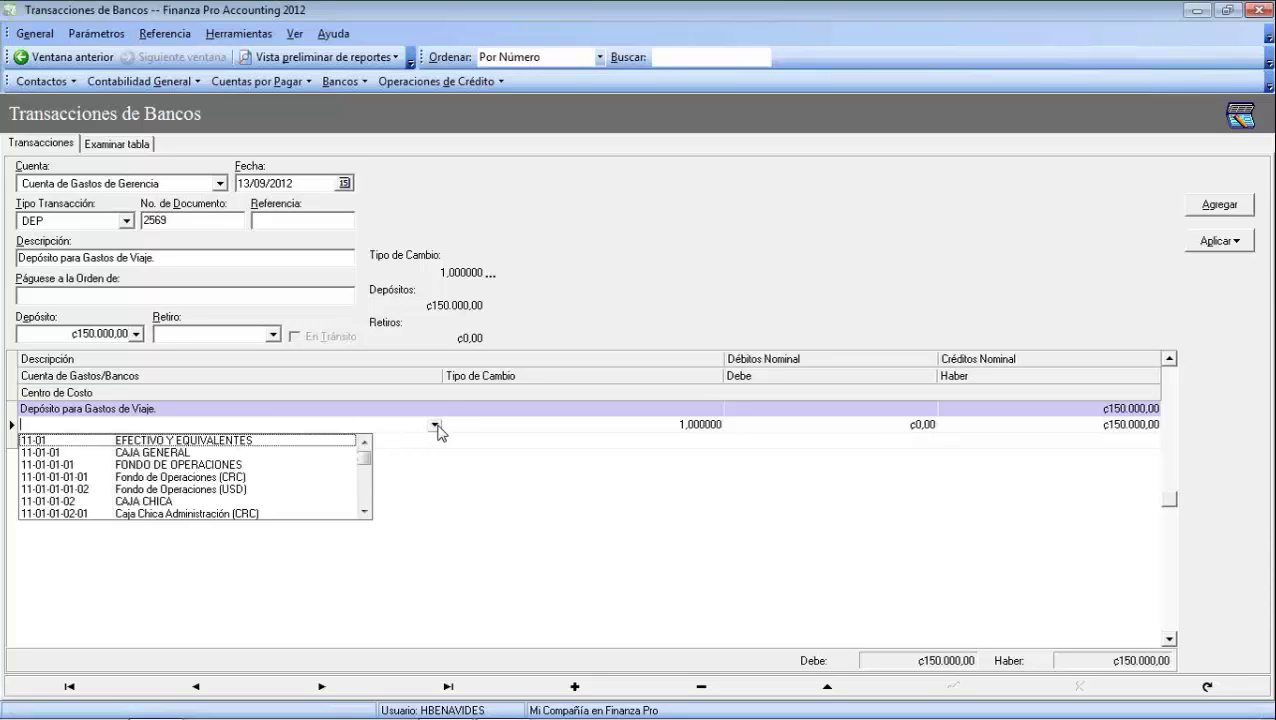
{"action": "left_click", "coordinate": [163, 477]}
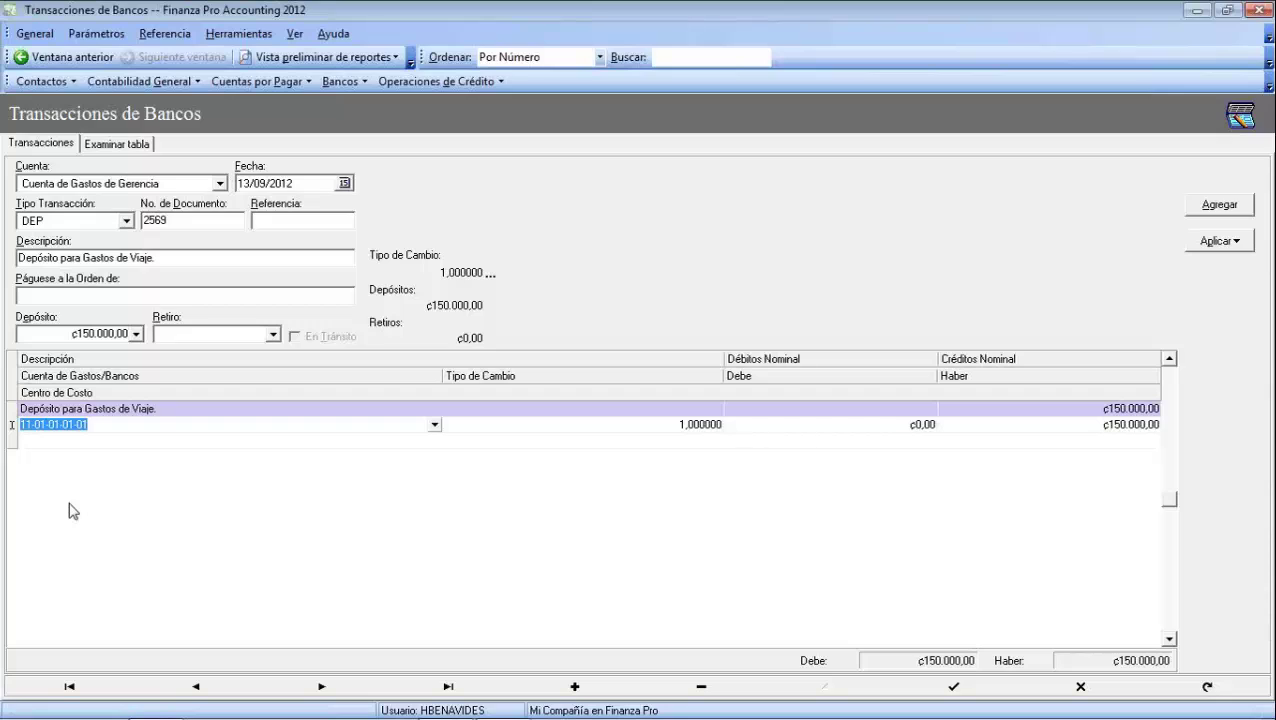
{"action": "key", "text": "Tab"}
{"action": "key", "text": "Tab"}
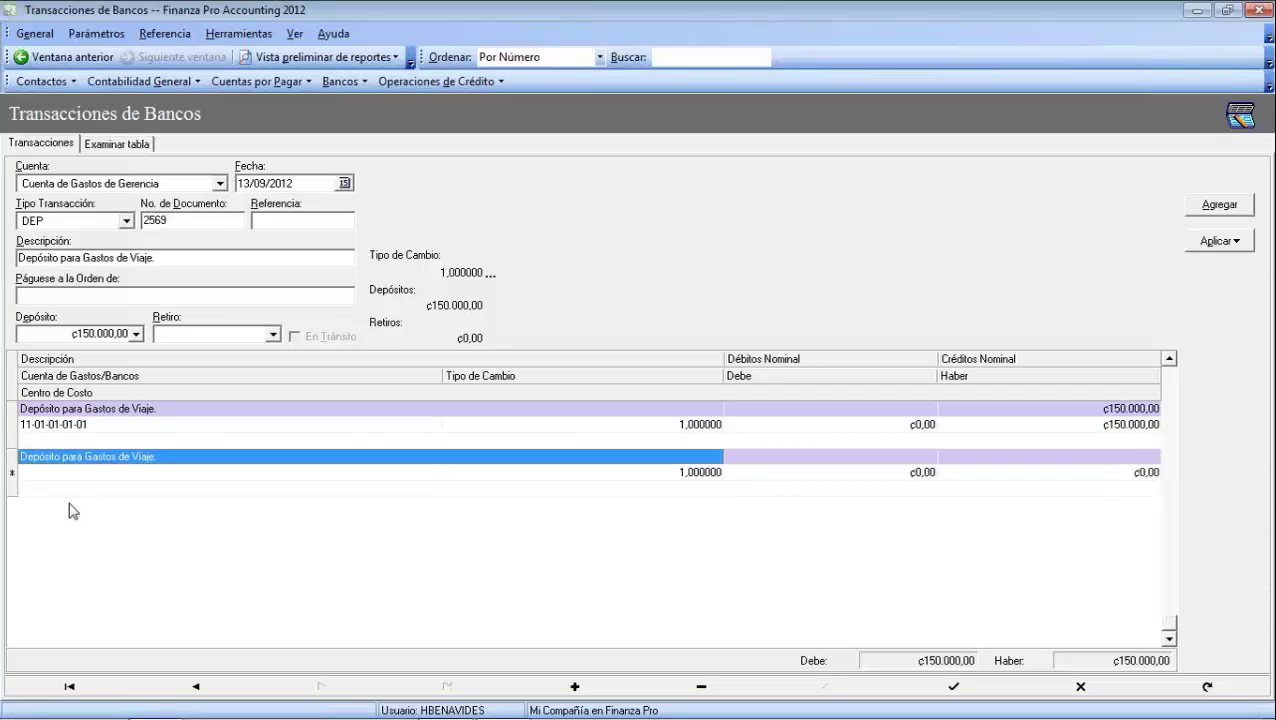
{"action": "key", "text": "Escape"}
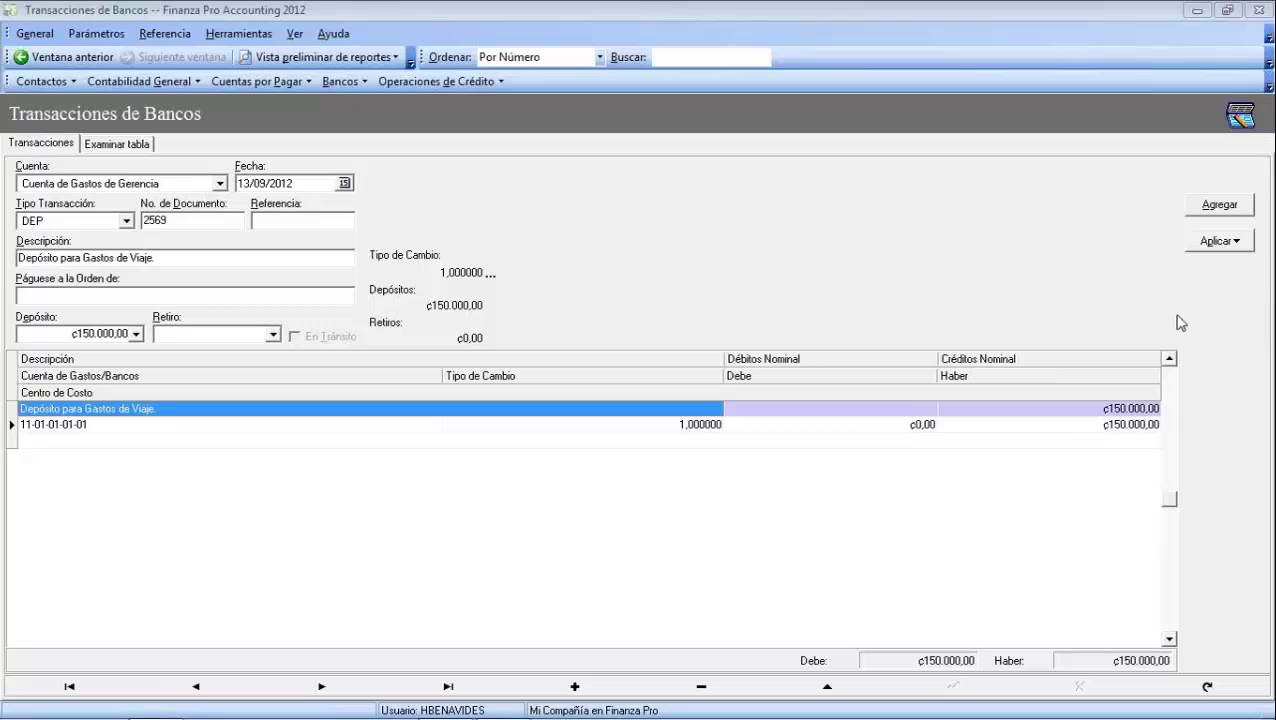
Apply the travel-expenses deposit as the selected transaction and confirm posting
{"action": "left_click", "coordinate": [1238, 243]}
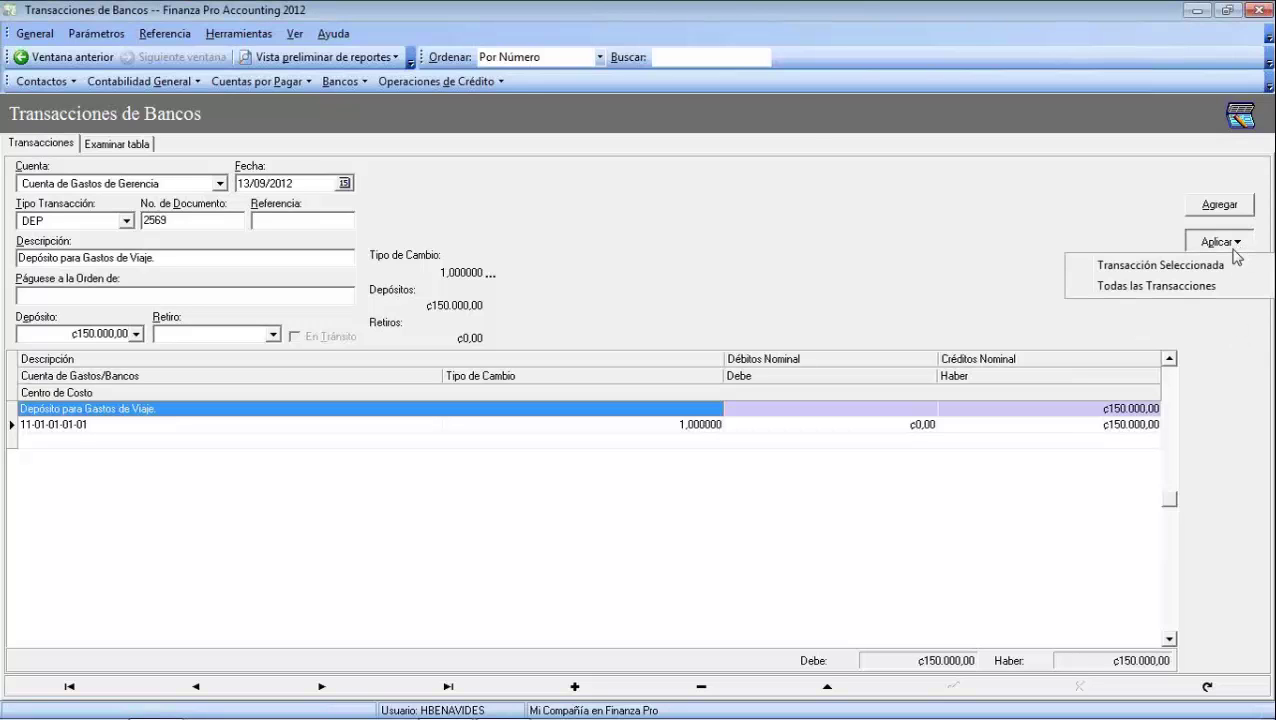
{"action": "left_click", "coordinate": [1168, 265]}
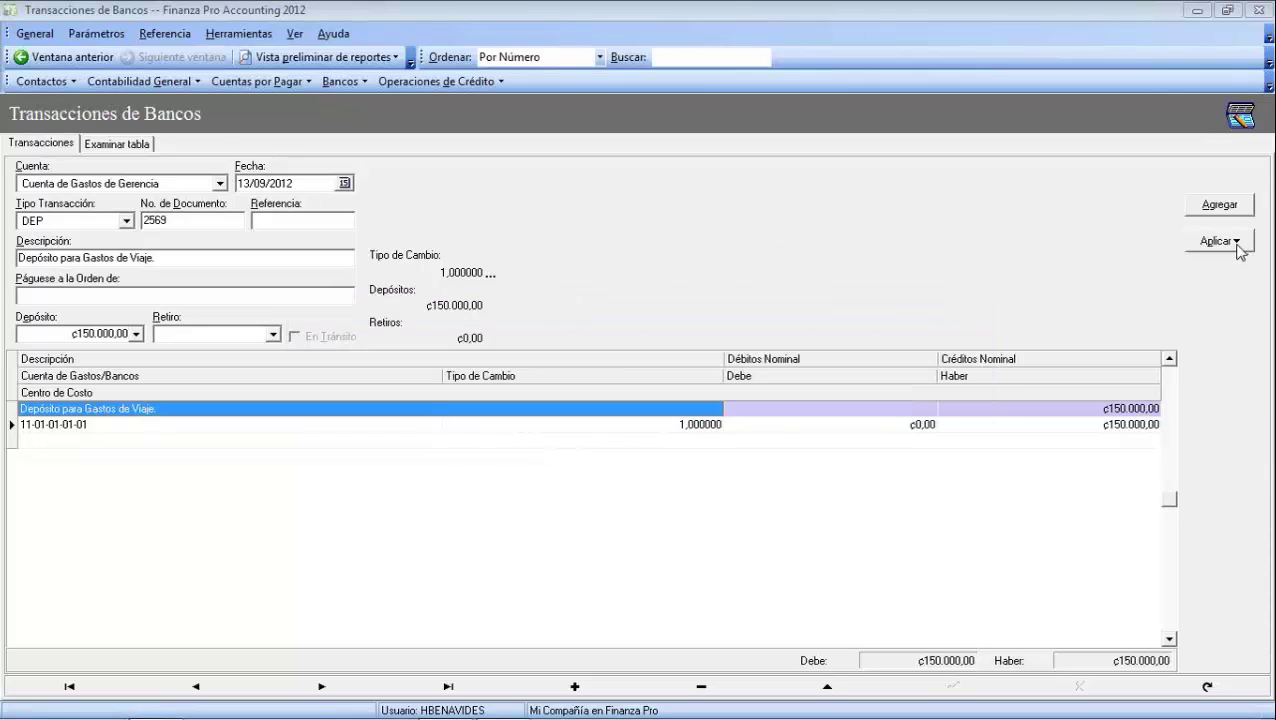
{"action": "left_click", "coordinate": [1237, 243]}
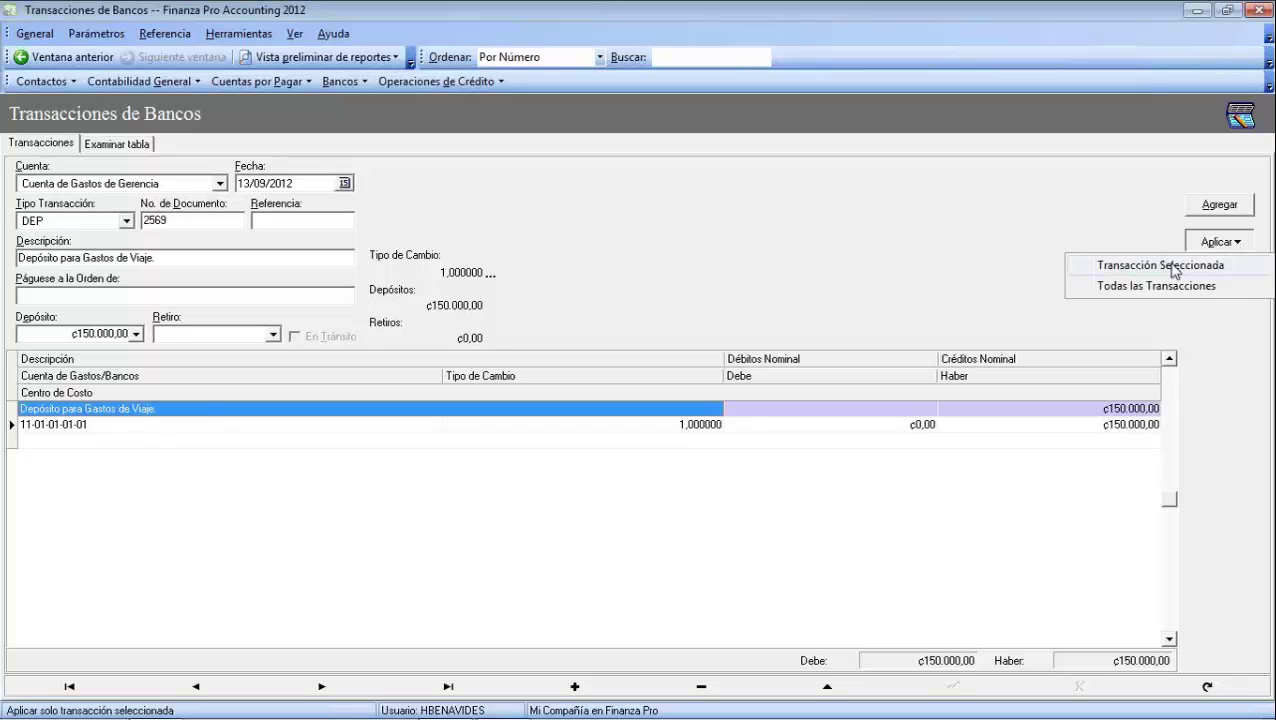
{"action": "left_click", "coordinate": [1128, 265]}
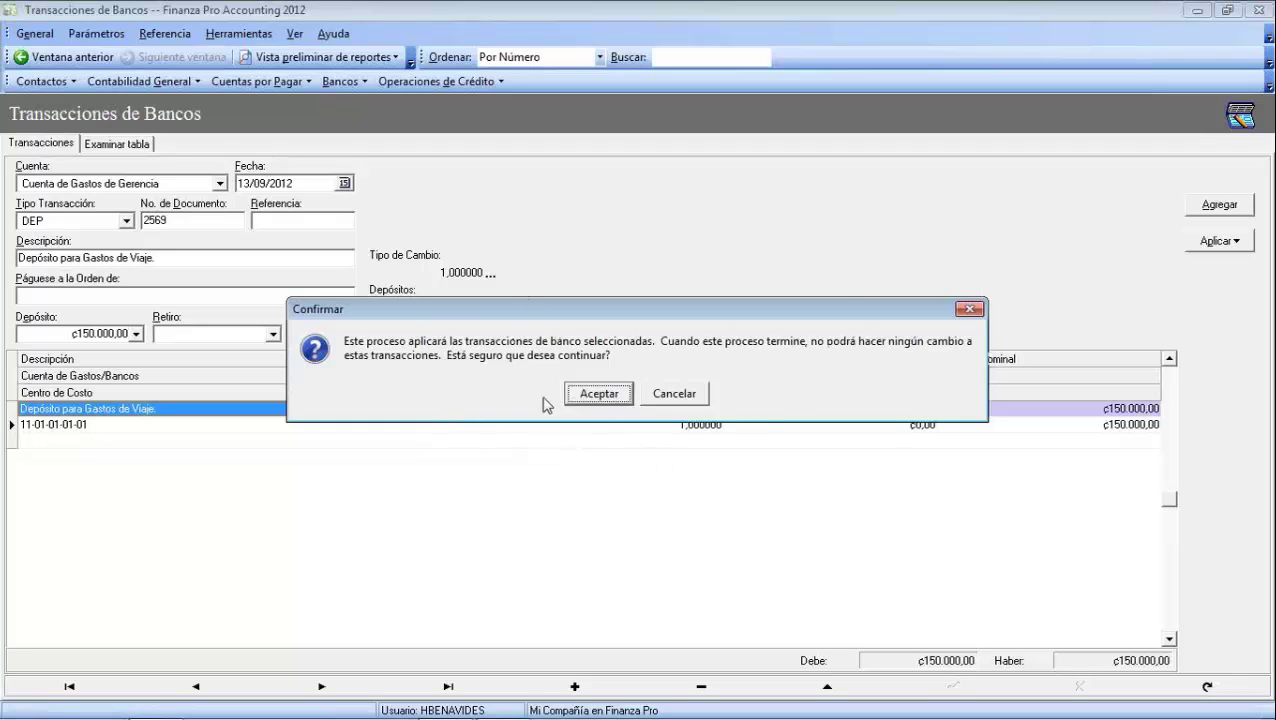
{"action": "left_click", "coordinate": [590, 396]}
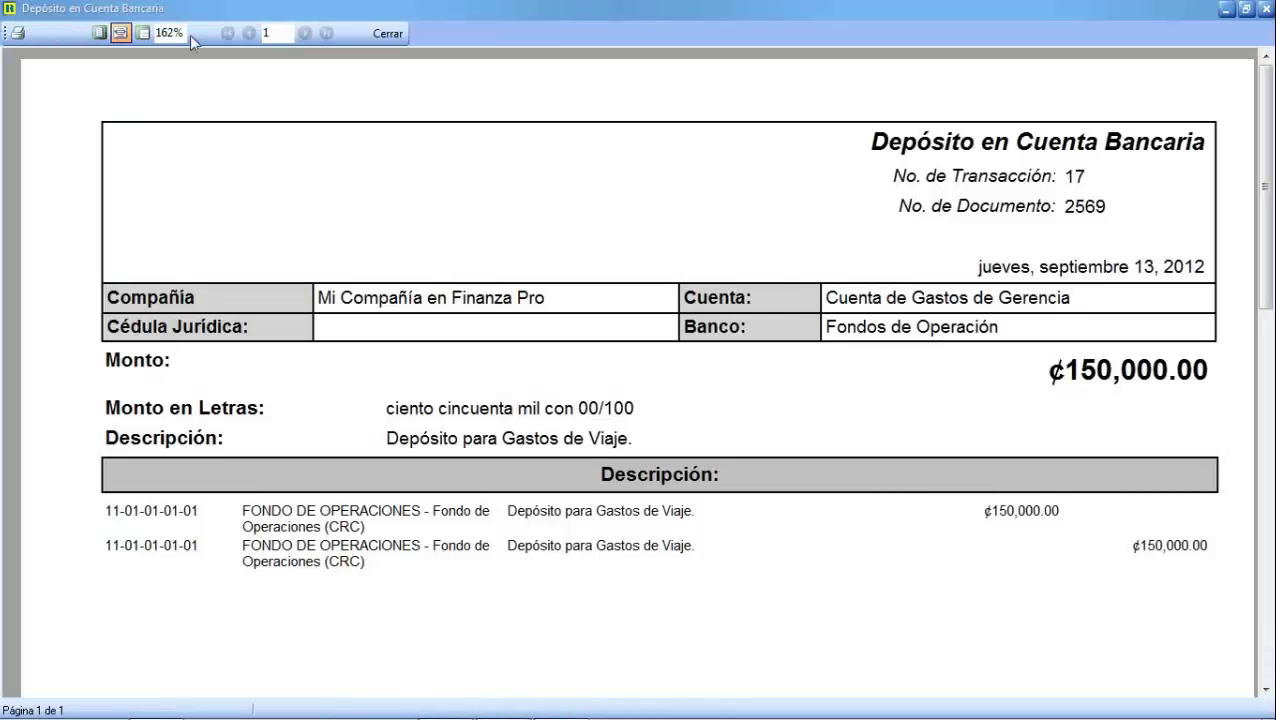
View the deposit voucher at 100% zoom, scroll through the page, then close it
{"action": "left_click", "coordinate": [170, 31]}
{"action": "type", "text": "100"}
{"action": "key", "text": "Return"}
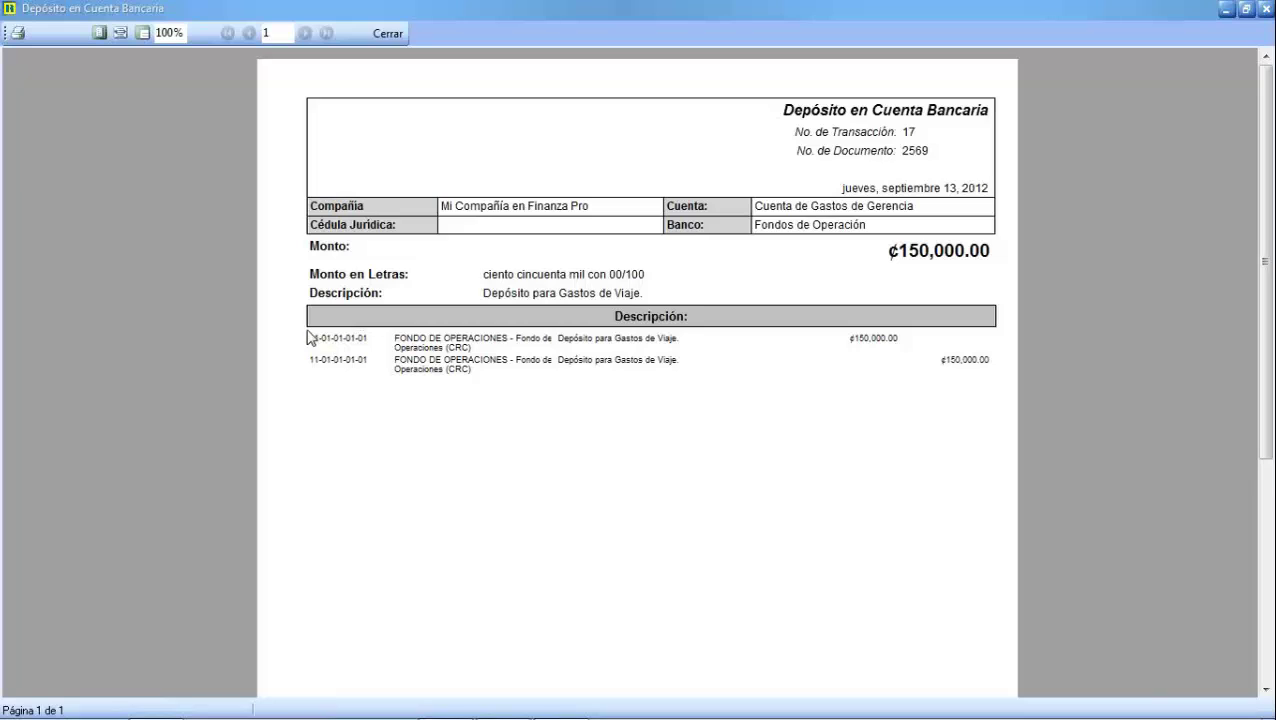
{"action": "scroll", "coordinate": [345, 378], "scroll_direction": "down", "scroll_amount": 5}
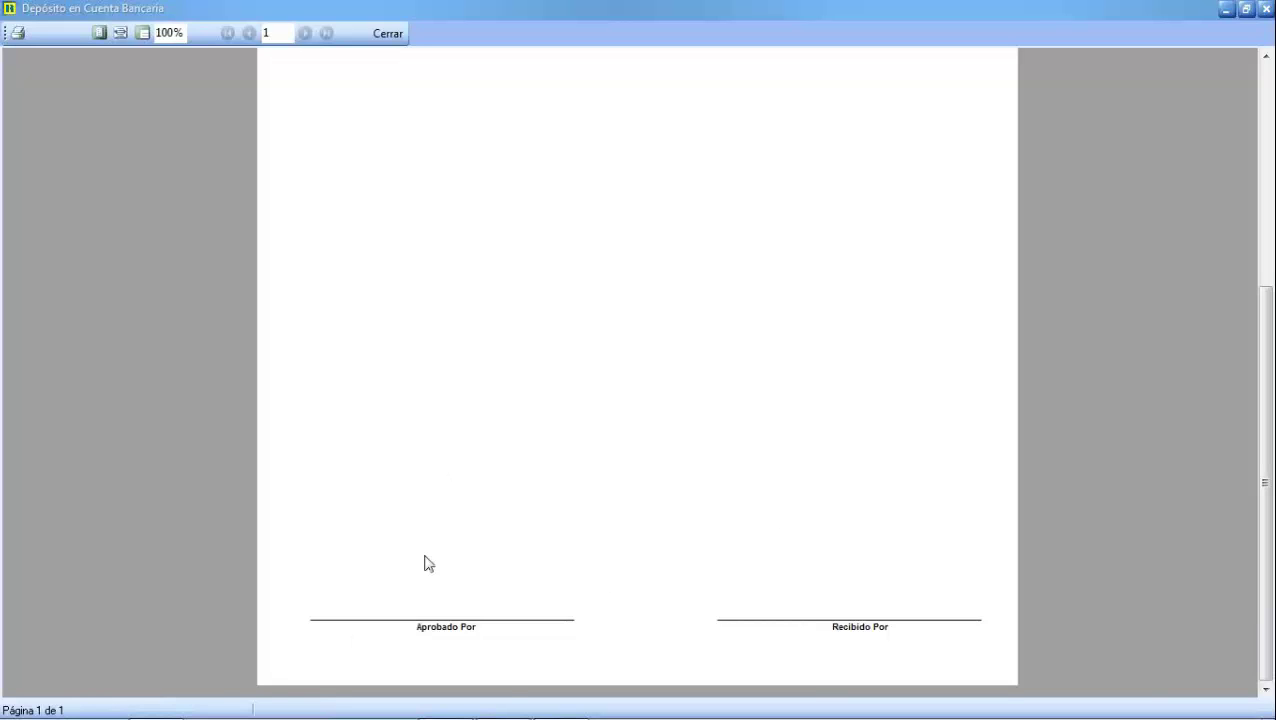
{"action": "left_click_drag", "start_coordinate": [1266, 290], "coordinate": [1268, 66]}
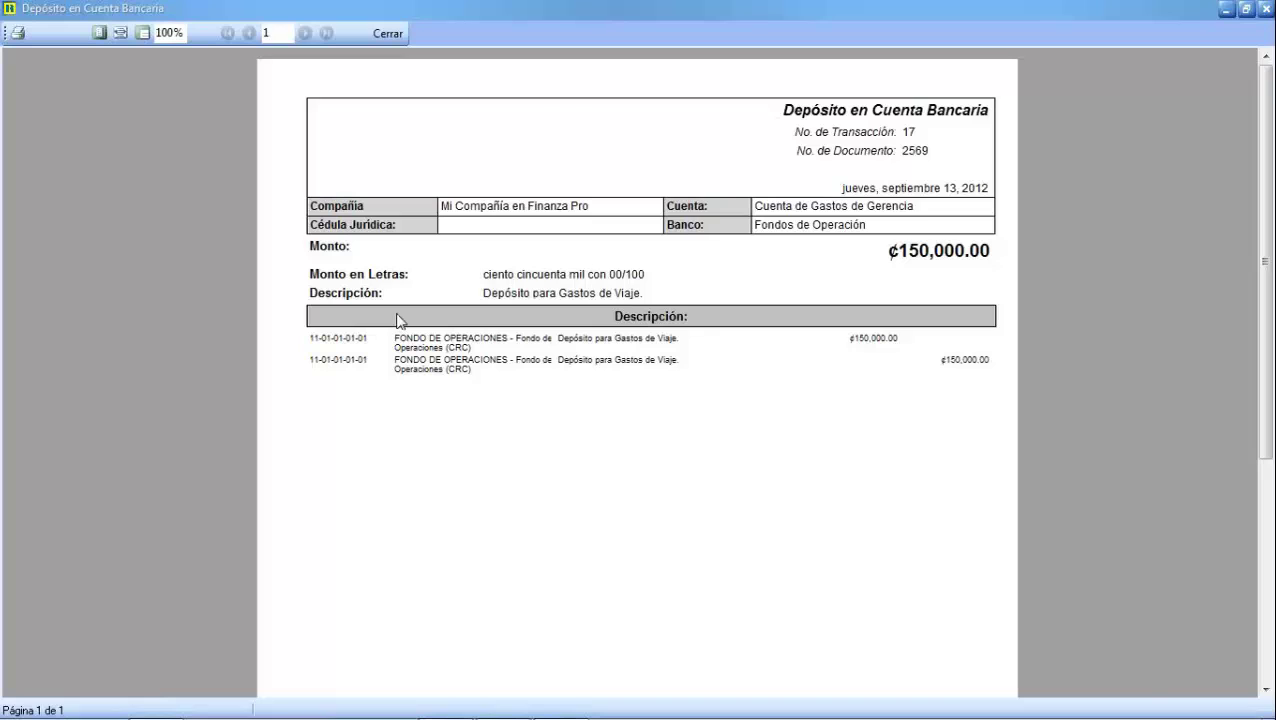
{"action": "left_click", "coordinate": [379, 33]}
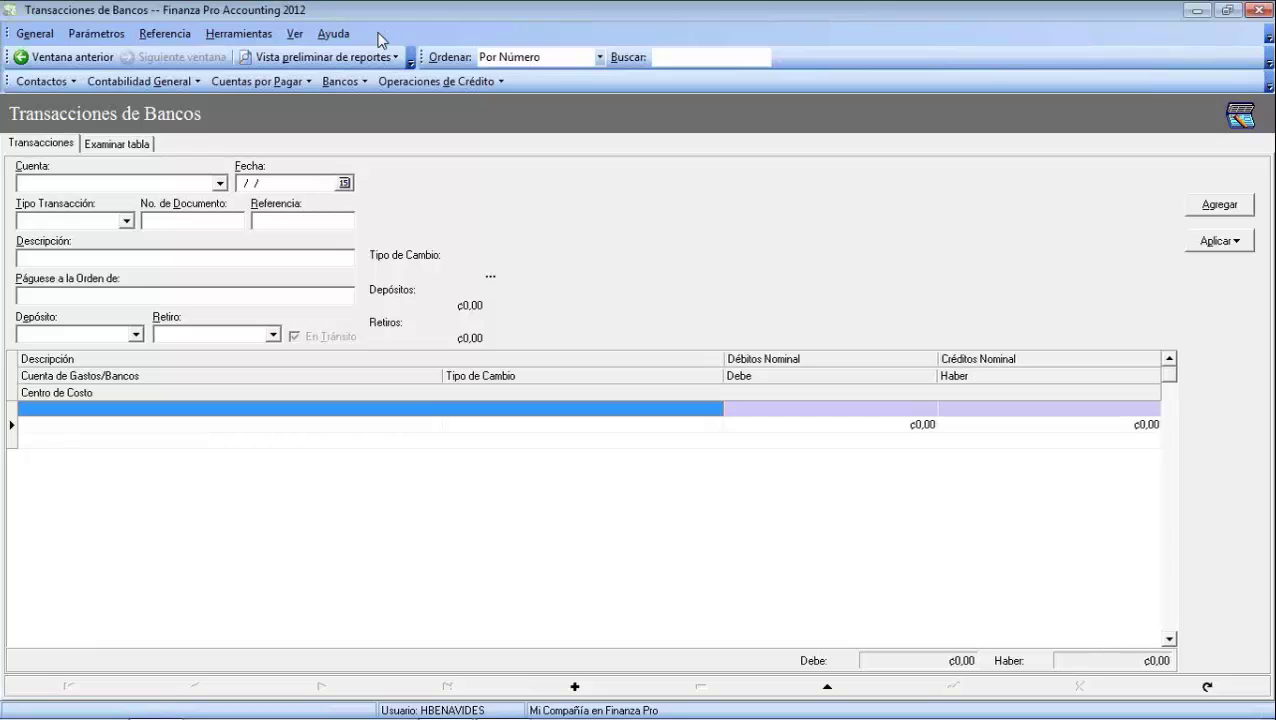
Preview the bank transactions report up to 13/09/2012, filtered to Cuenta de Gastos de Gerencia
{"action": "left_click", "coordinate": [365, 62]}
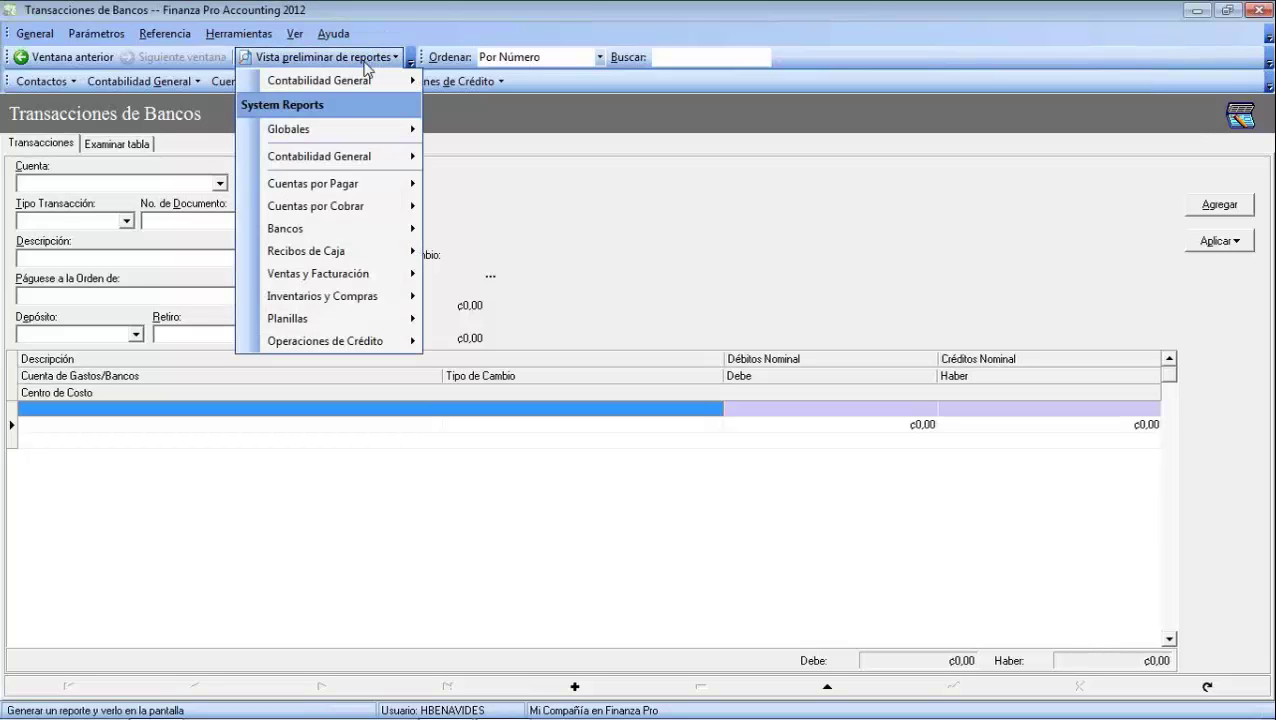
{"action": "left_click", "coordinate": [356, 228]}
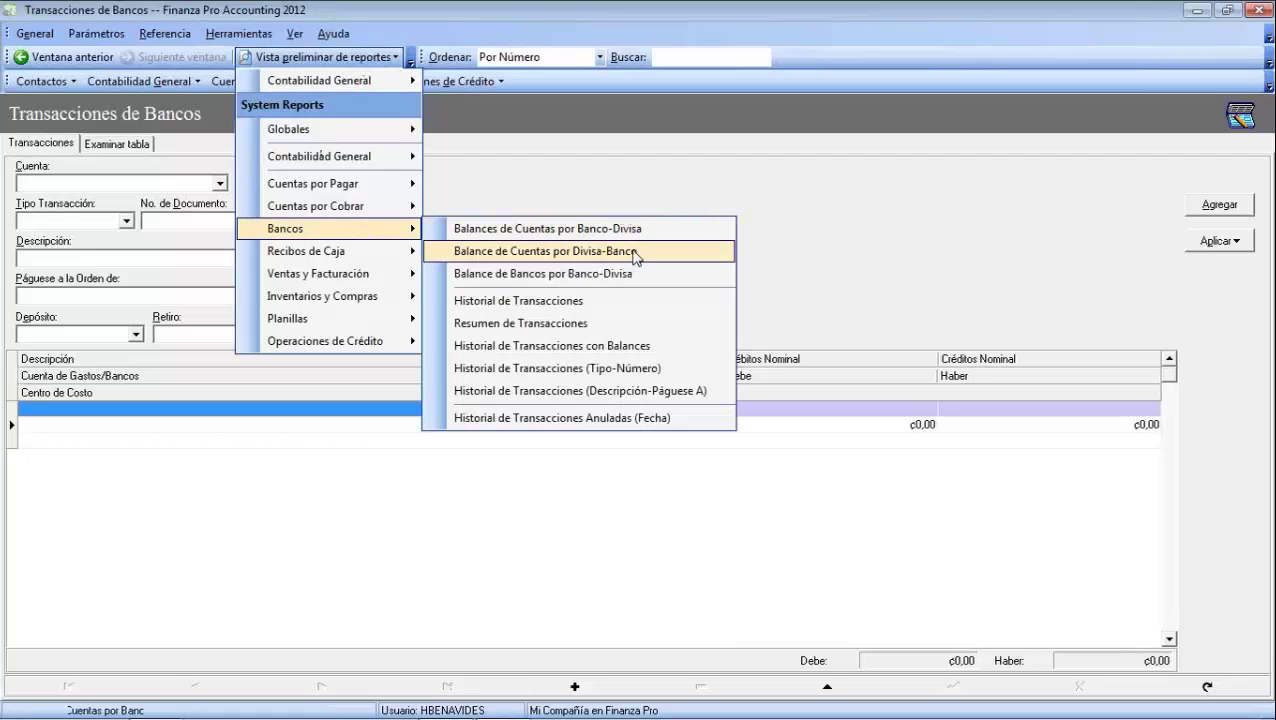
{"action": "left_click", "coordinate": [543, 303]}
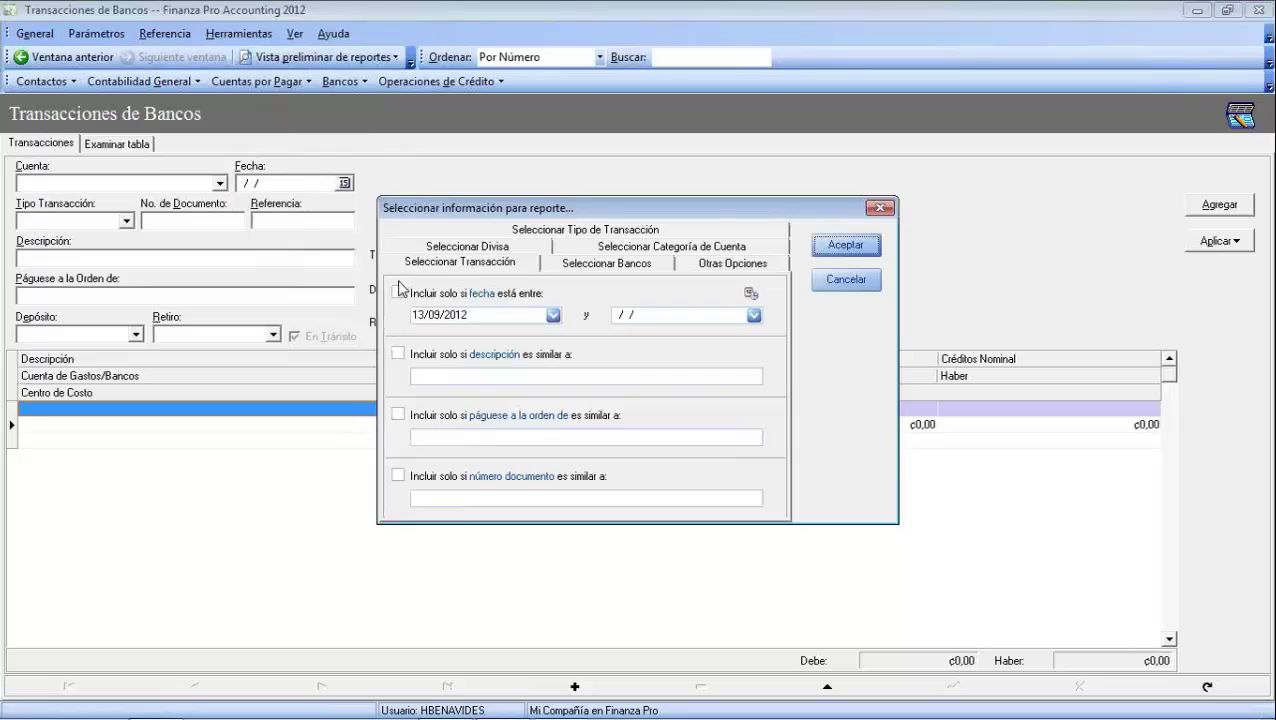
{"action": "left_click", "coordinate": [398, 293]}
{"action": "left_click", "coordinate": [753, 315]}
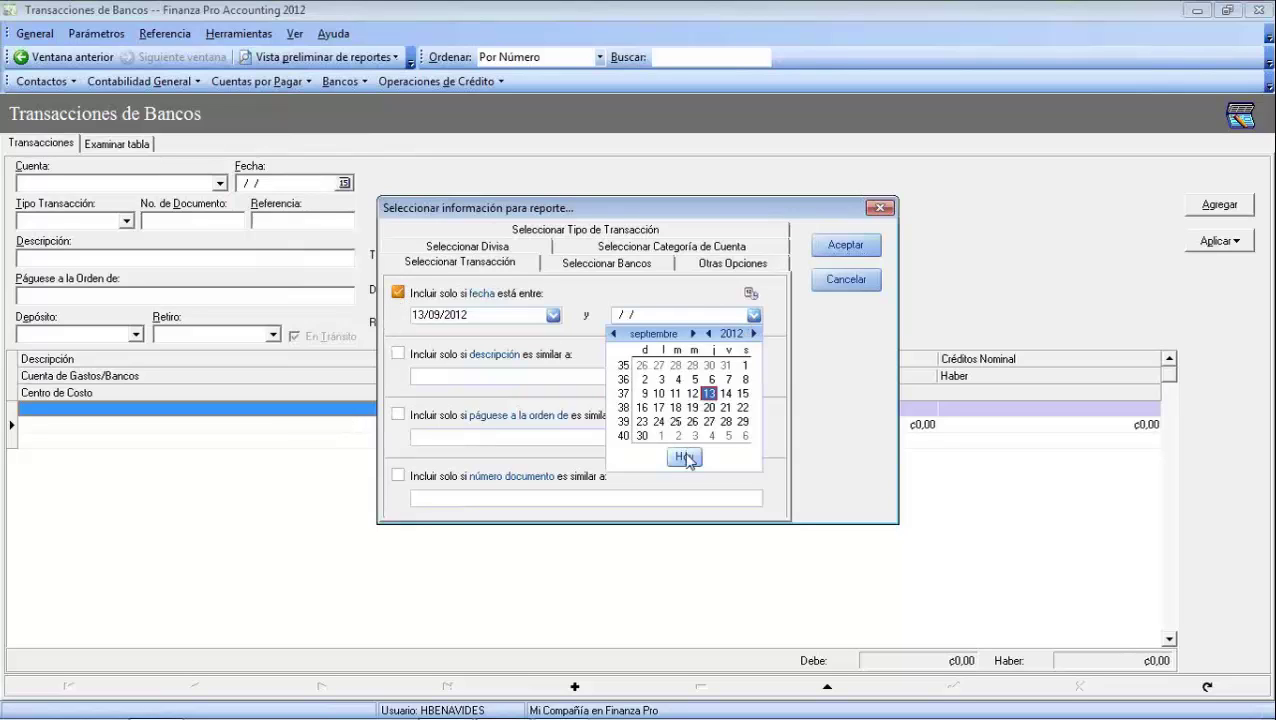
{"action": "left_click", "coordinate": [683, 458]}
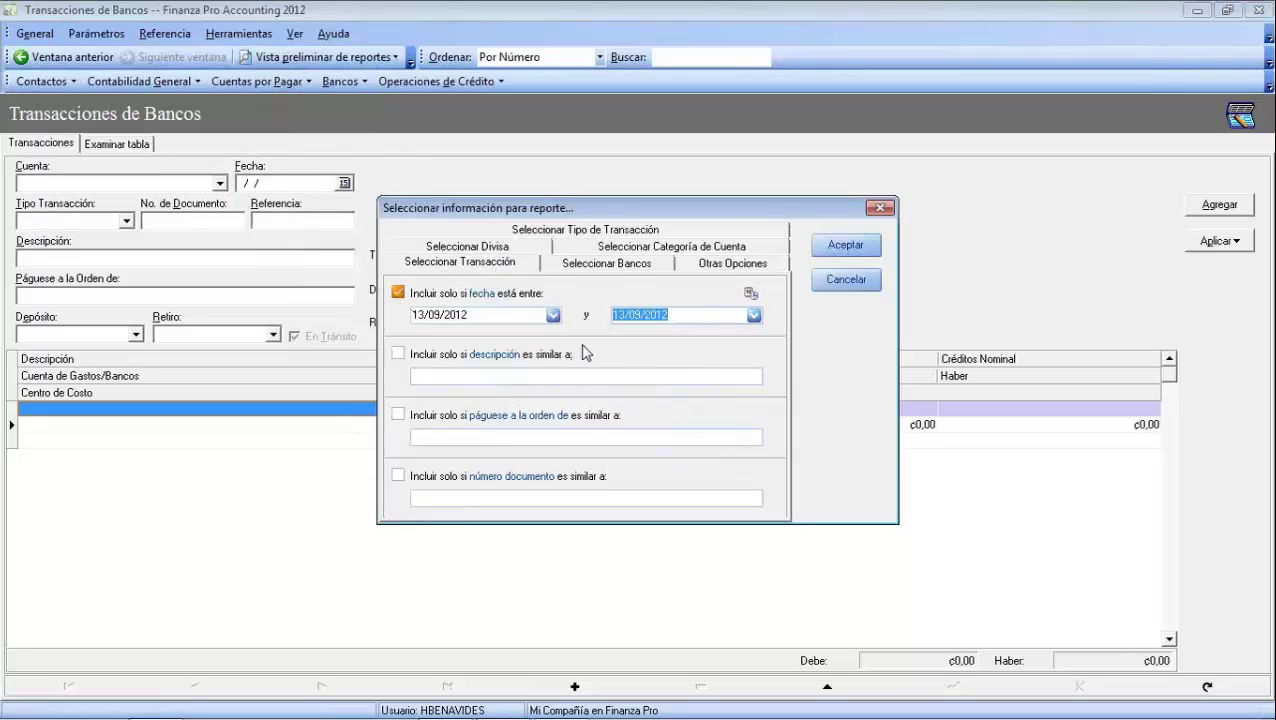
{"action": "left_click", "coordinate": [617, 264]}
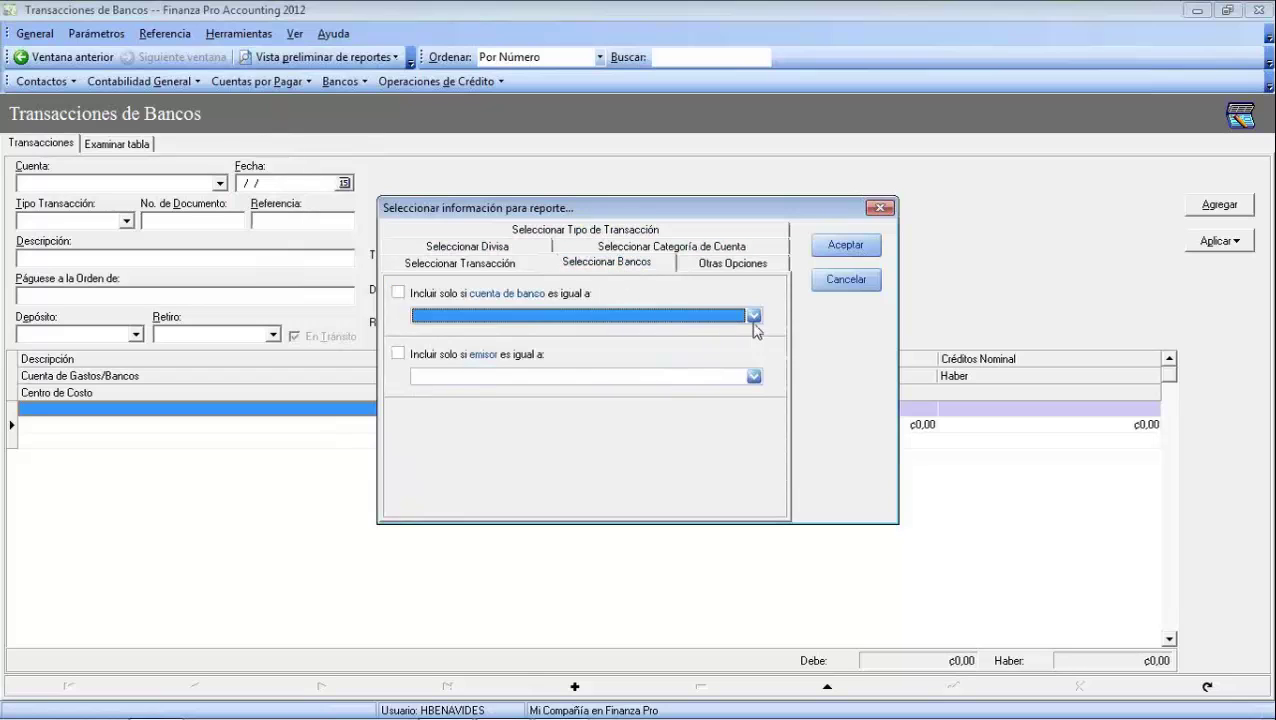
{"action": "left_click", "coordinate": [753, 315]}
{"action": "left_click", "coordinate": [578, 435]}
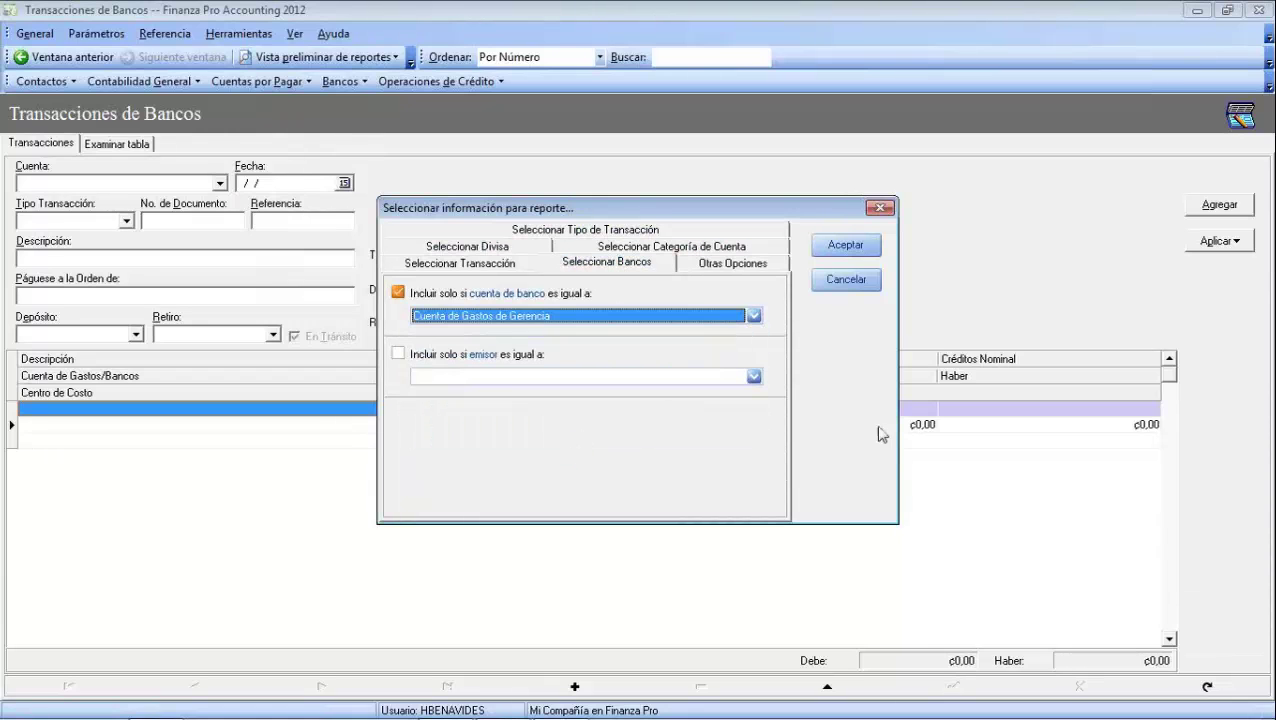
{"action": "left_click", "coordinate": [835, 247]}
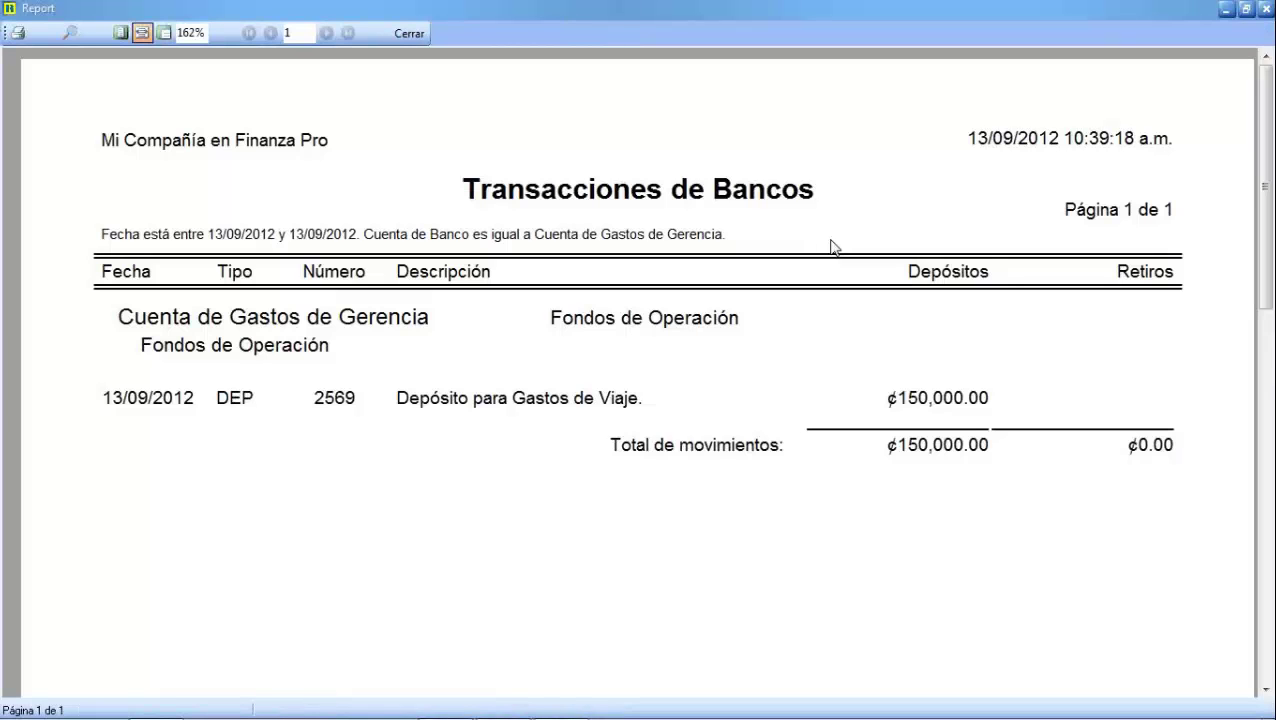
Show the bank transactions report at 100% zoom, then close it
{"action": "left_click", "coordinate": [190, 33]}
{"action": "type", "text": "100"}
{"action": "key", "text": "Return"}
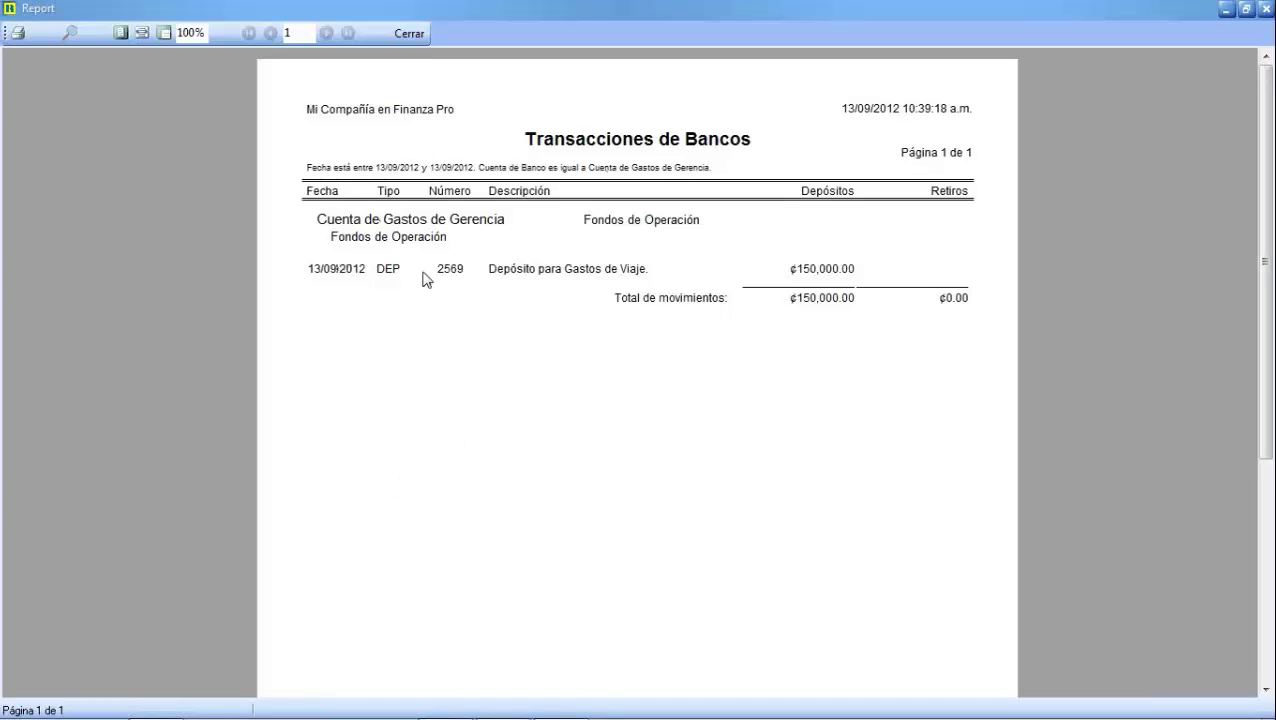
{"action": "left_click", "coordinate": [400, 38]}
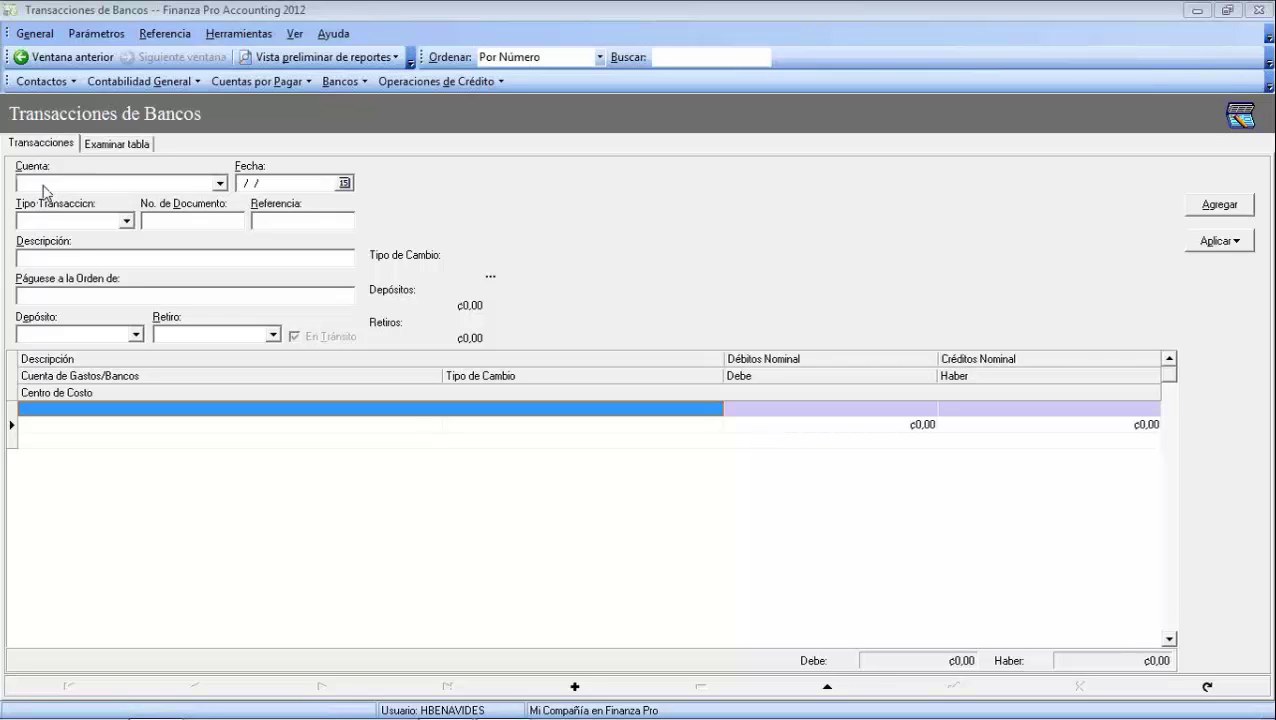
Enter deposit 4587, 'Depósito de: pago de factura de cliente.', for 4.580.000
{"action": "left_click", "coordinate": [219, 184]}
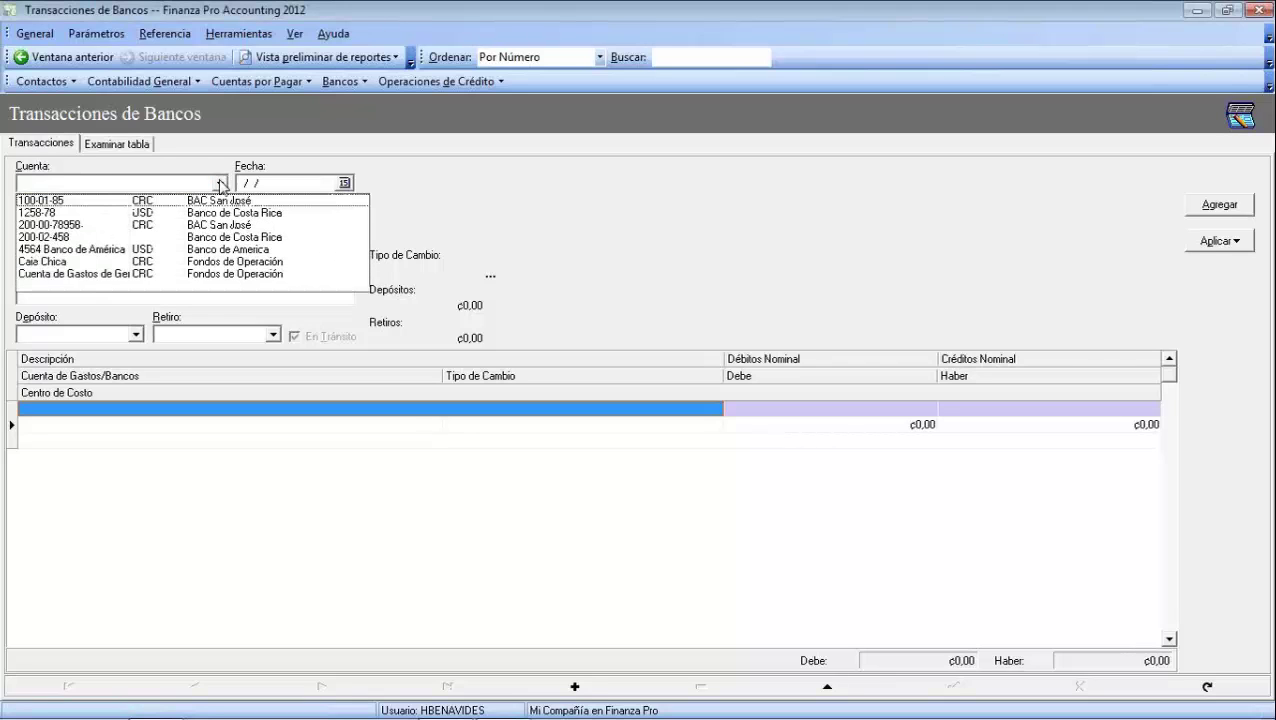
{"action": "left_click", "coordinate": [2, 266]}
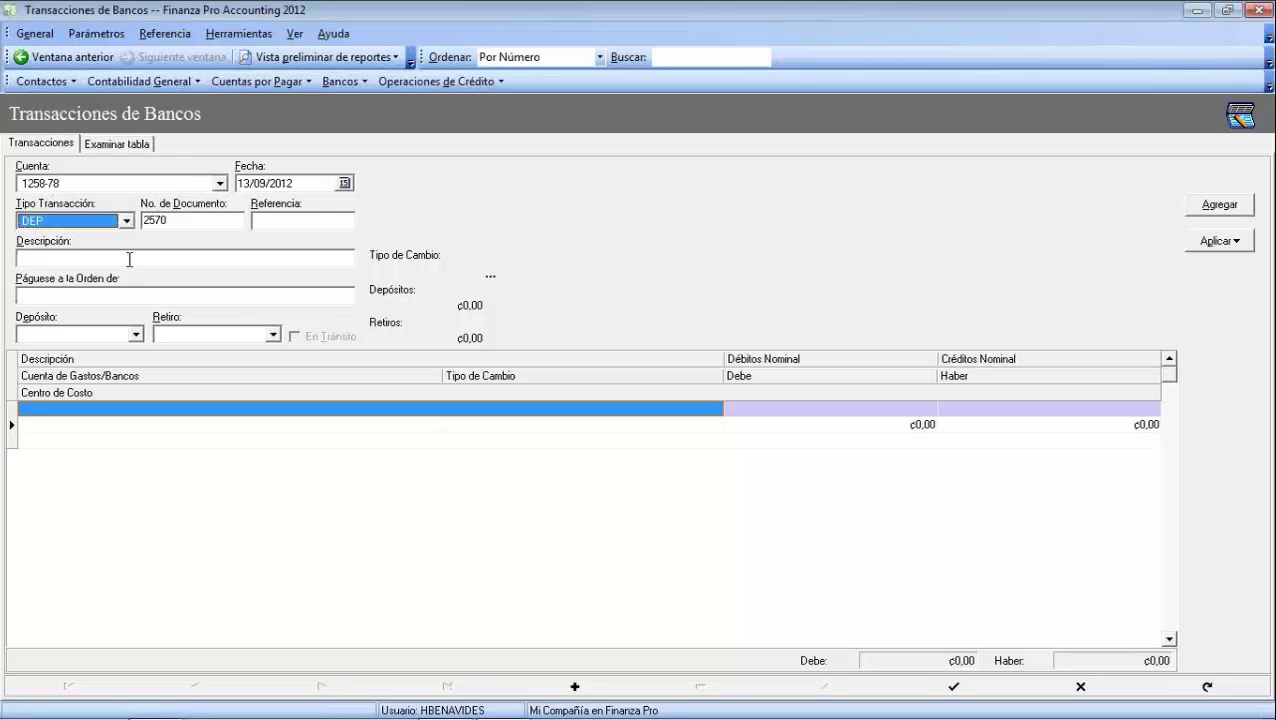
{"action": "key", "text": "Tab"}
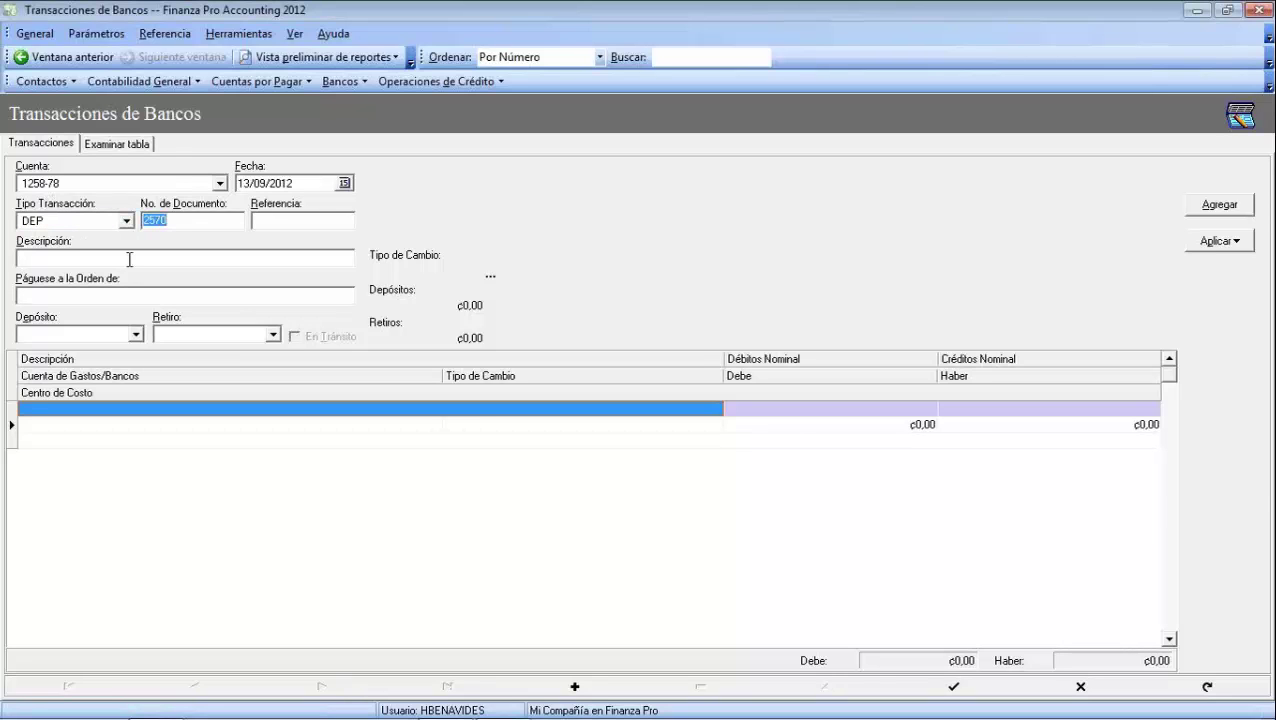
{"action": "type", "text": "4587"}
{"action": "key", "text": "Tab"}
{"action": "type", "text": "Depósito"}
{"action": "type", "text": "de:pag"}
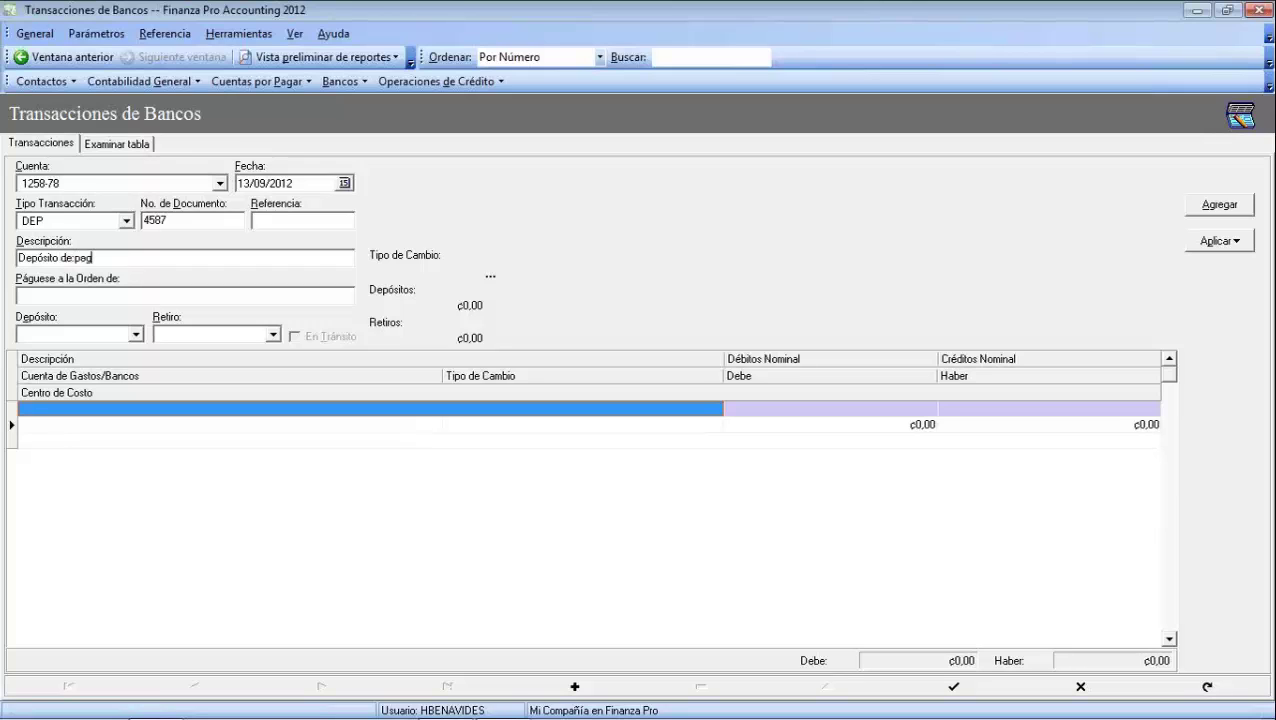
{"action": "type", "text": "o de factura de cliente."}
{"action": "key", "text": "Tab"}
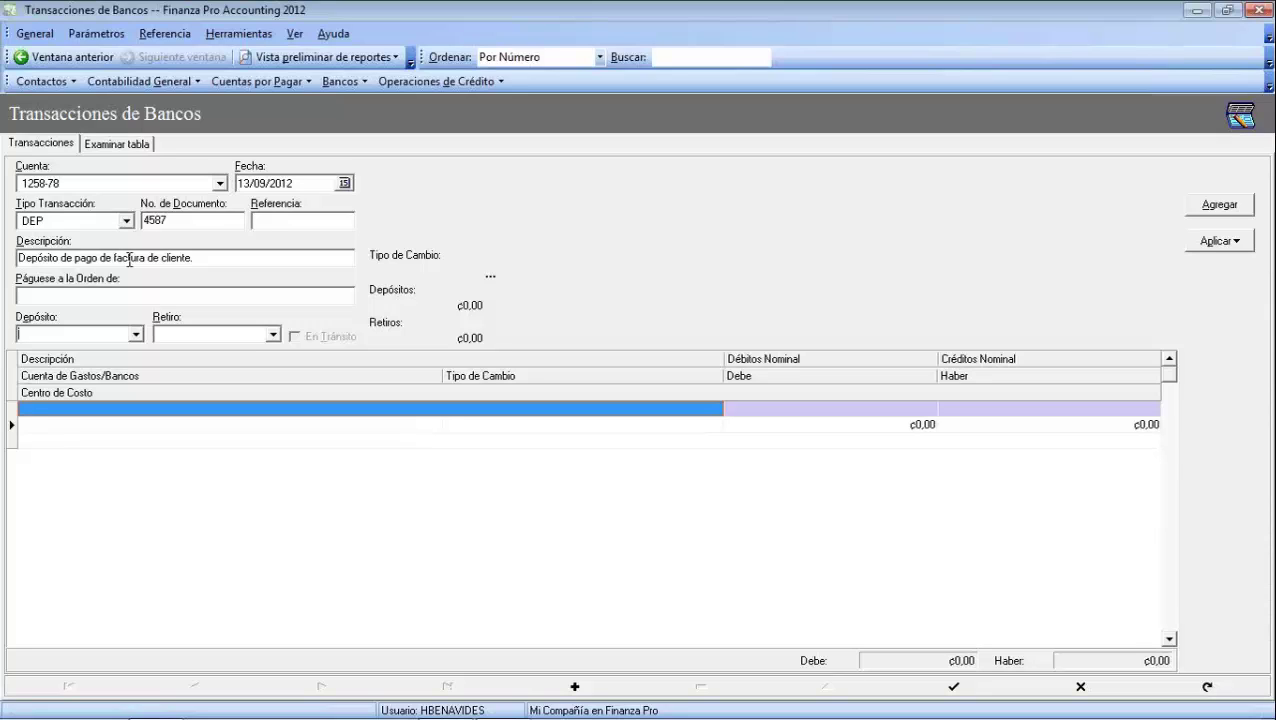
{"action": "type", "text": "4.580.000"}
{"action": "key", "text": "Tab"}
{"action": "key", "text": "Tab"}
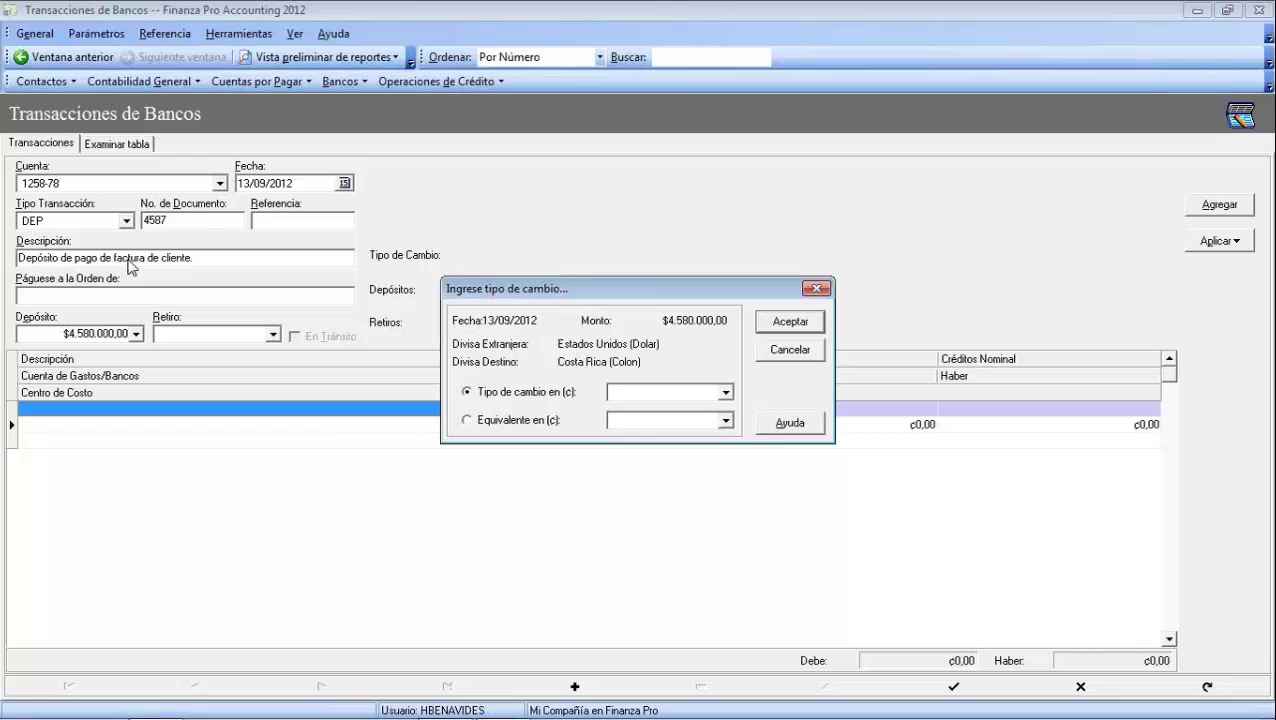
Set exchange rate 505 and commit the $4.580.000,00 credit line, discarding the extra row
{"action": "type", "text": "505"}
{"action": "key", "text": "Return"}
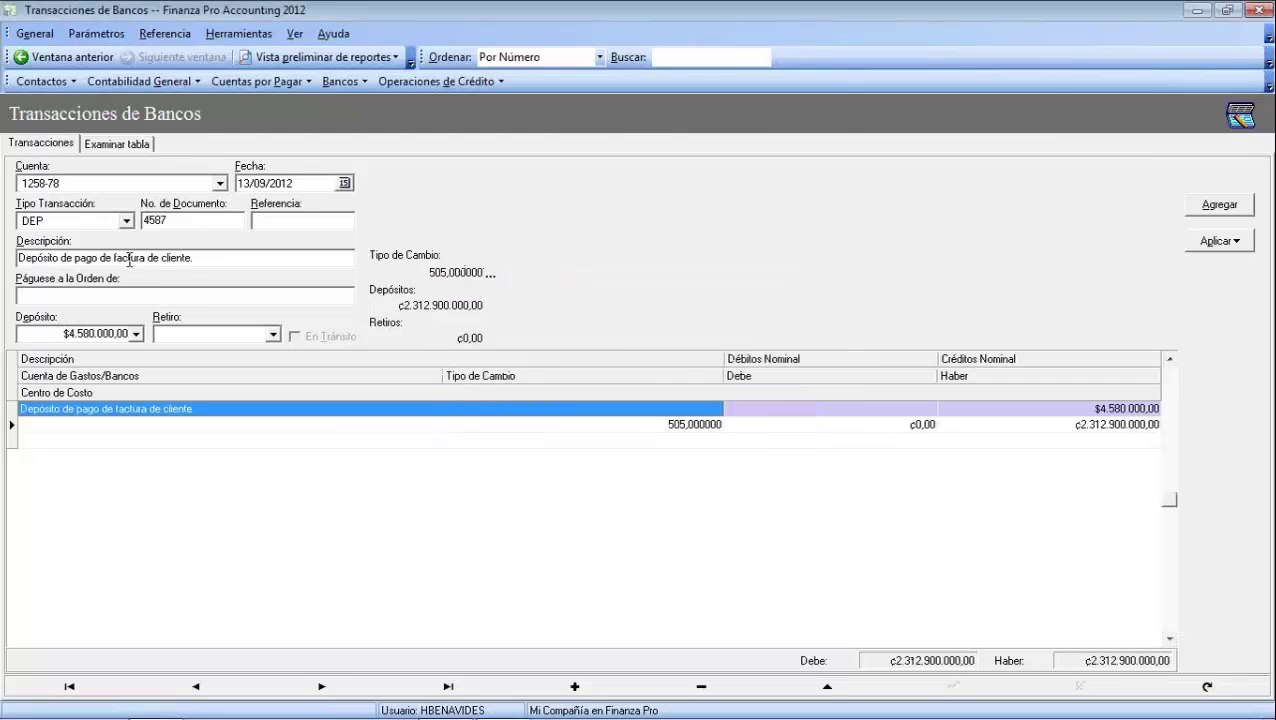
{"action": "key", "text": "Tab"}
{"action": "key", "text": "Tab"}
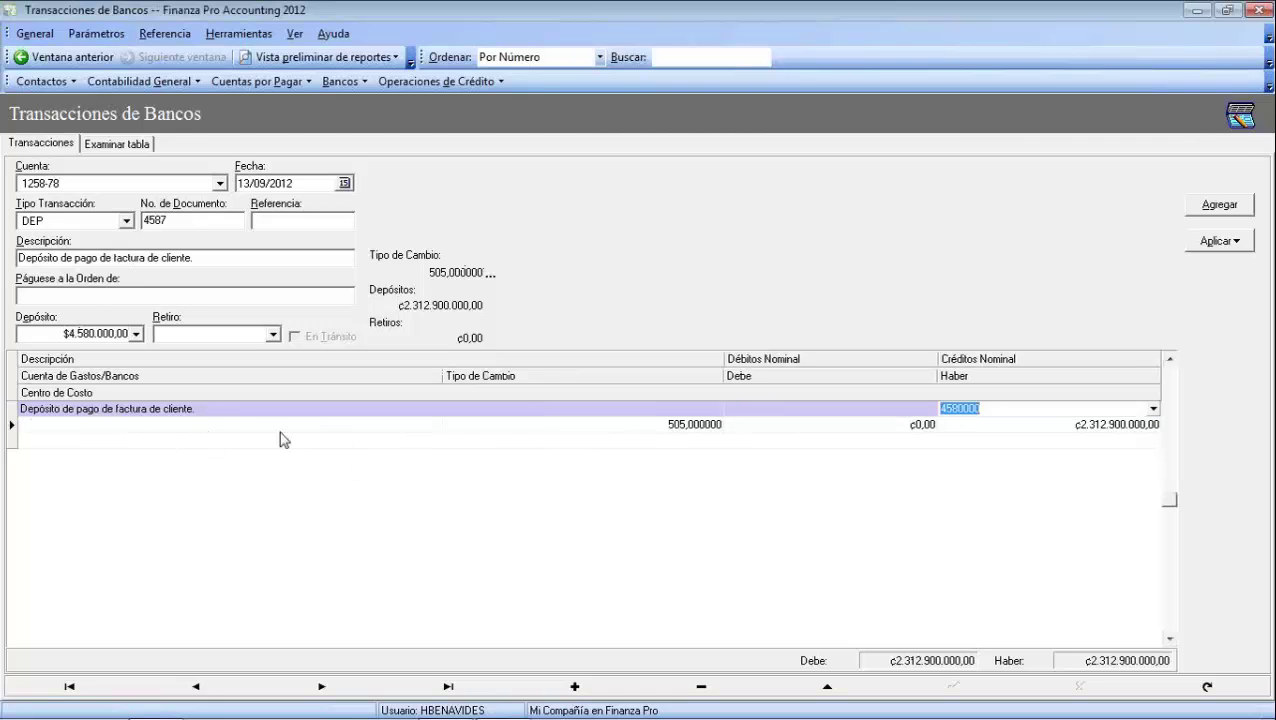
{"action": "key", "text": "Tab"}
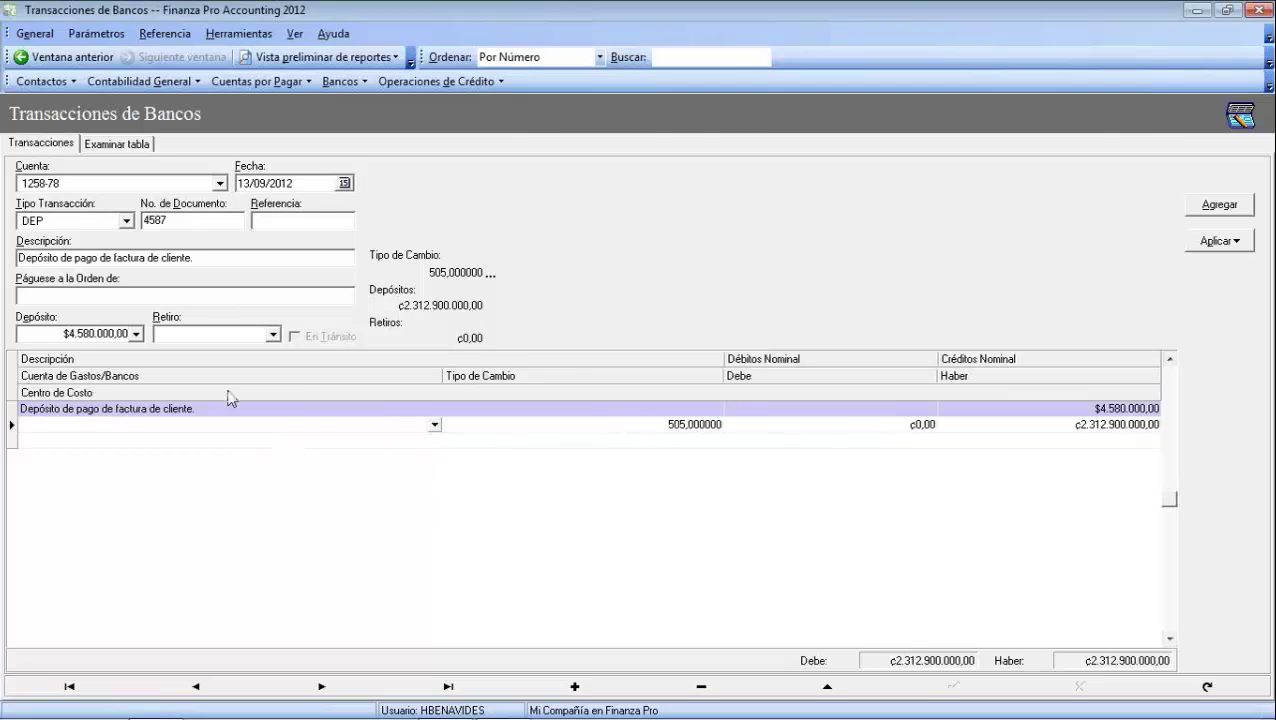
{"action": "key", "text": "Tab"}
{"action": "key", "text": "Escape"}
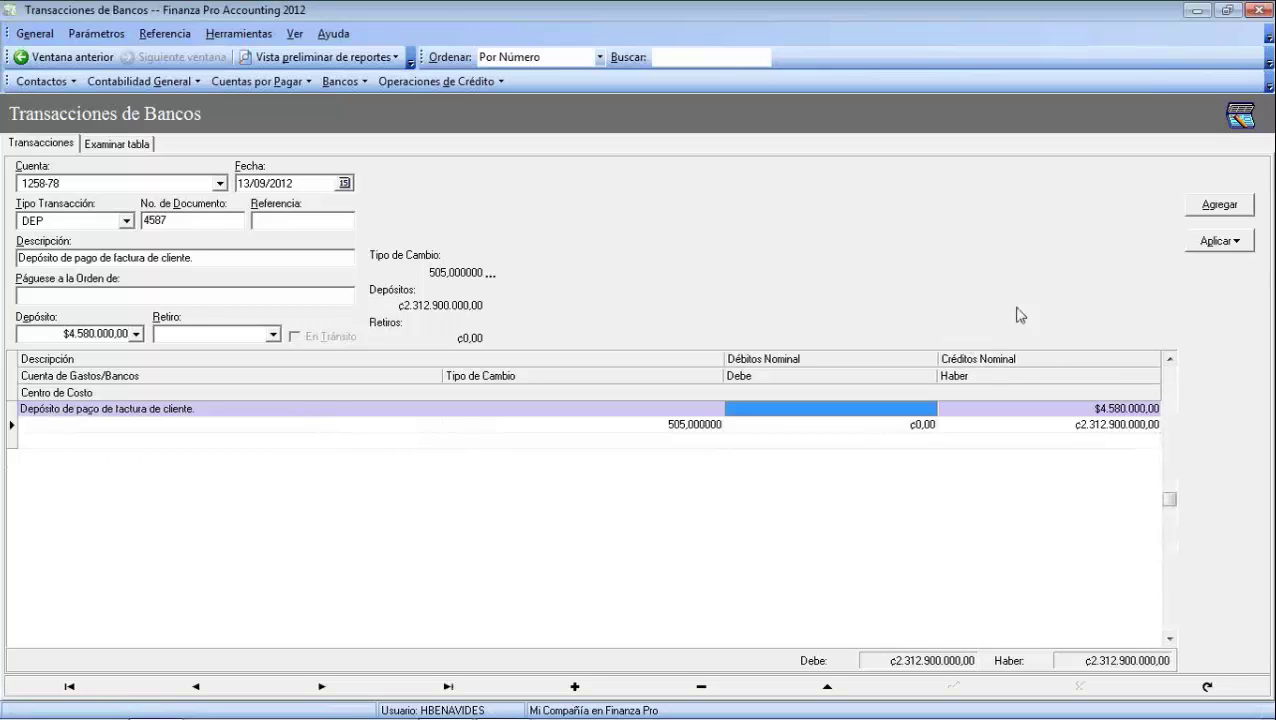
Apply deposit 4587 as the selected transaction and confirm
{"action": "left_click", "coordinate": [1236, 243]}
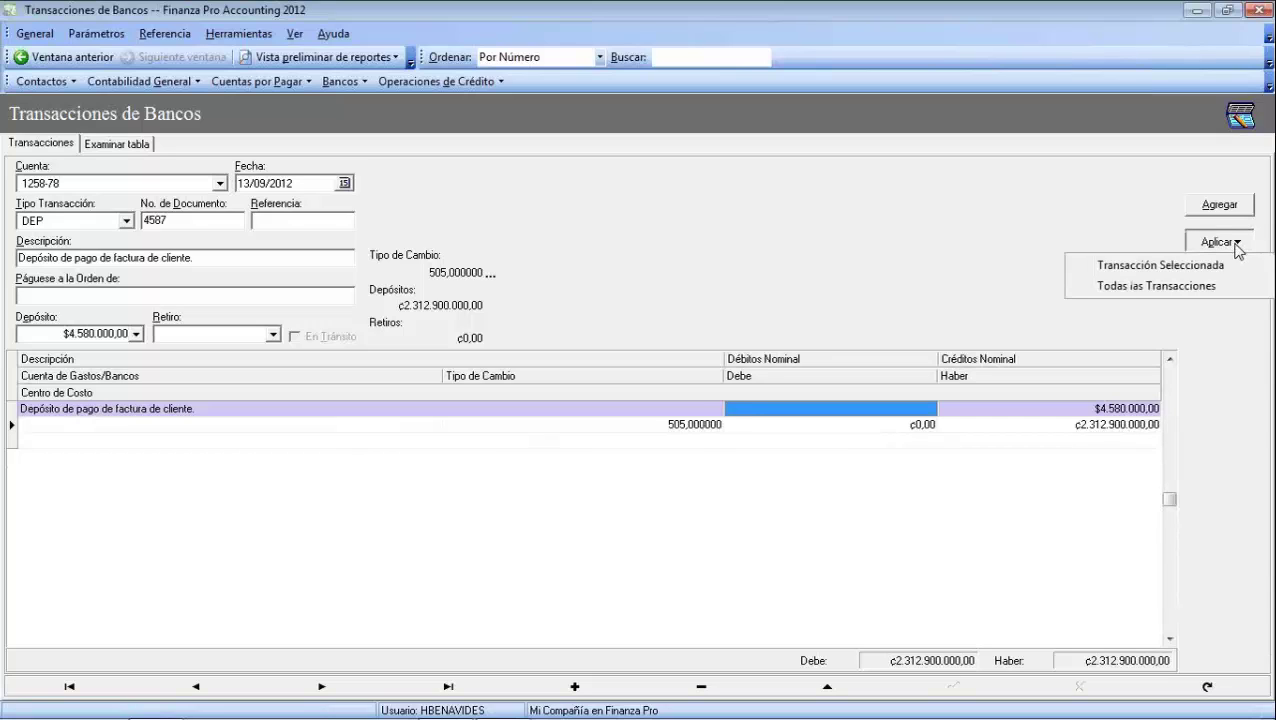
{"action": "left_click", "coordinate": [1190, 266]}
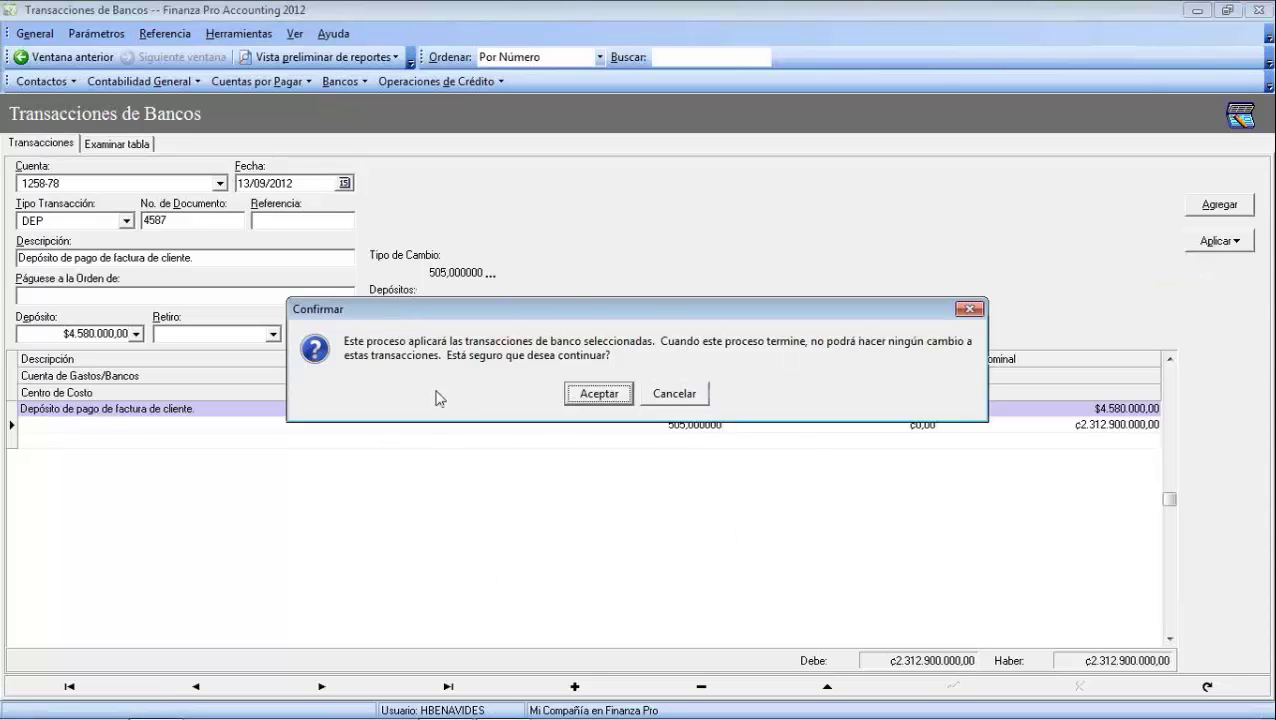
{"action": "left_click", "coordinate": [595, 393]}
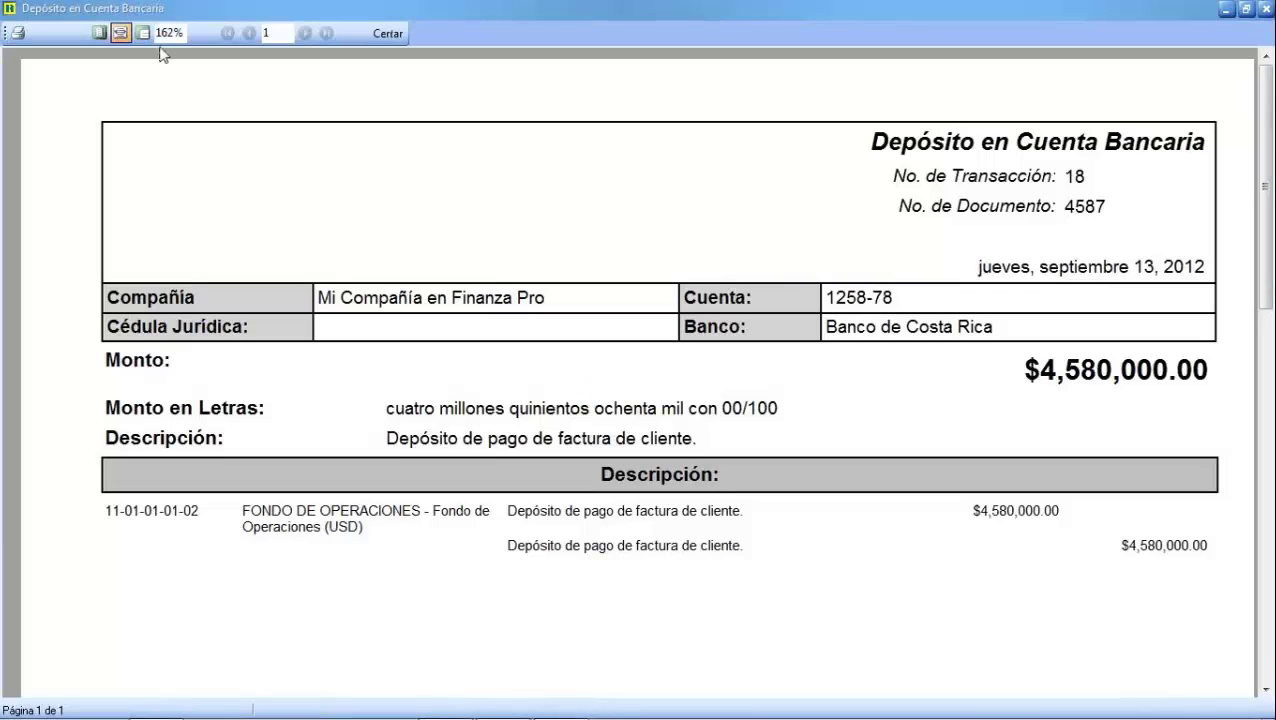
View the deposit 4587 receipt at 100% zoom, then close it
{"action": "left_click", "coordinate": [171, 32]}
{"action": "type", "text": "100%"}
{"action": "key", "text": "Return"}
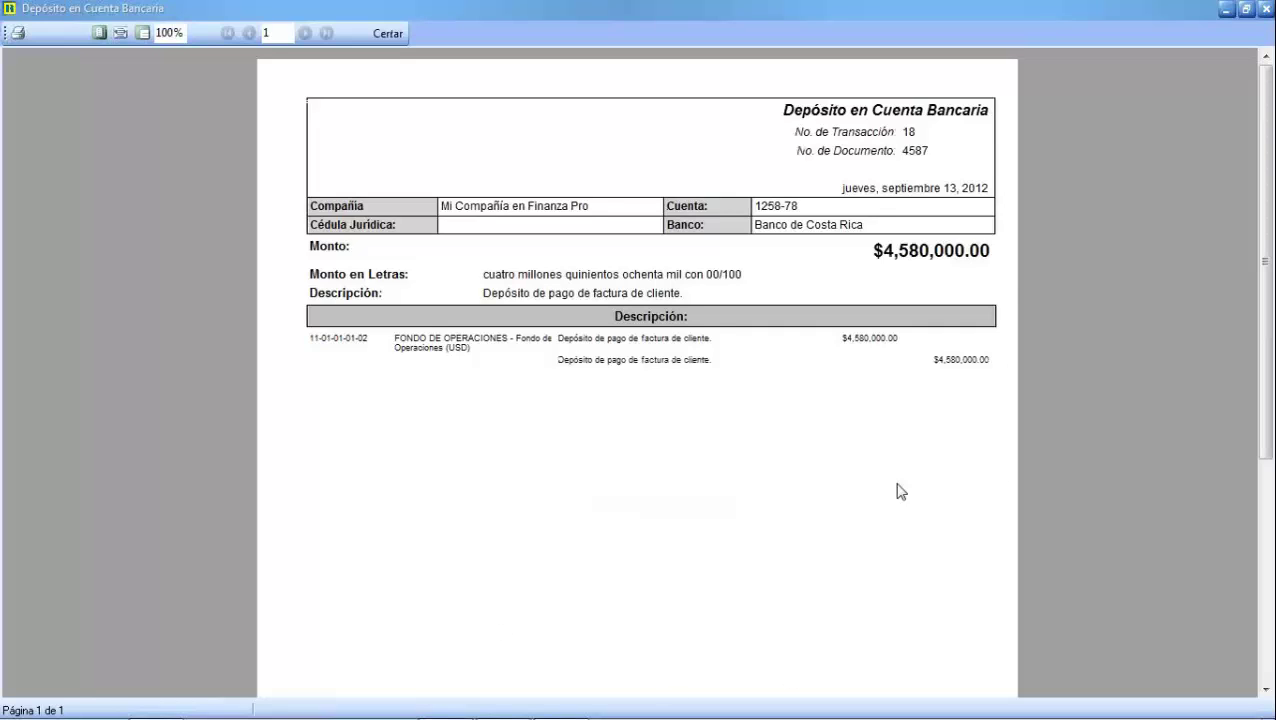
{"action": "left_click", "coordinate": [388, 33]}
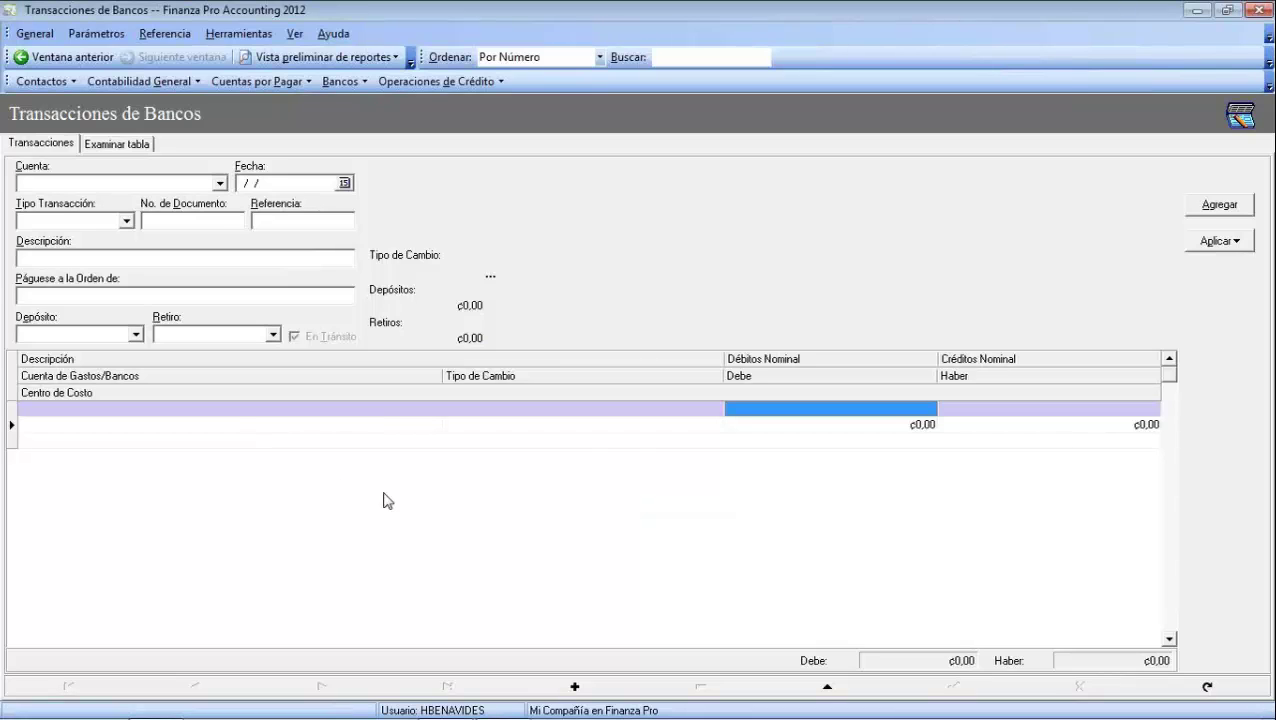
Select account 4564 Banco de América and transaction type NDB
{"action": "left_click", "coordinate": [220, 184]}
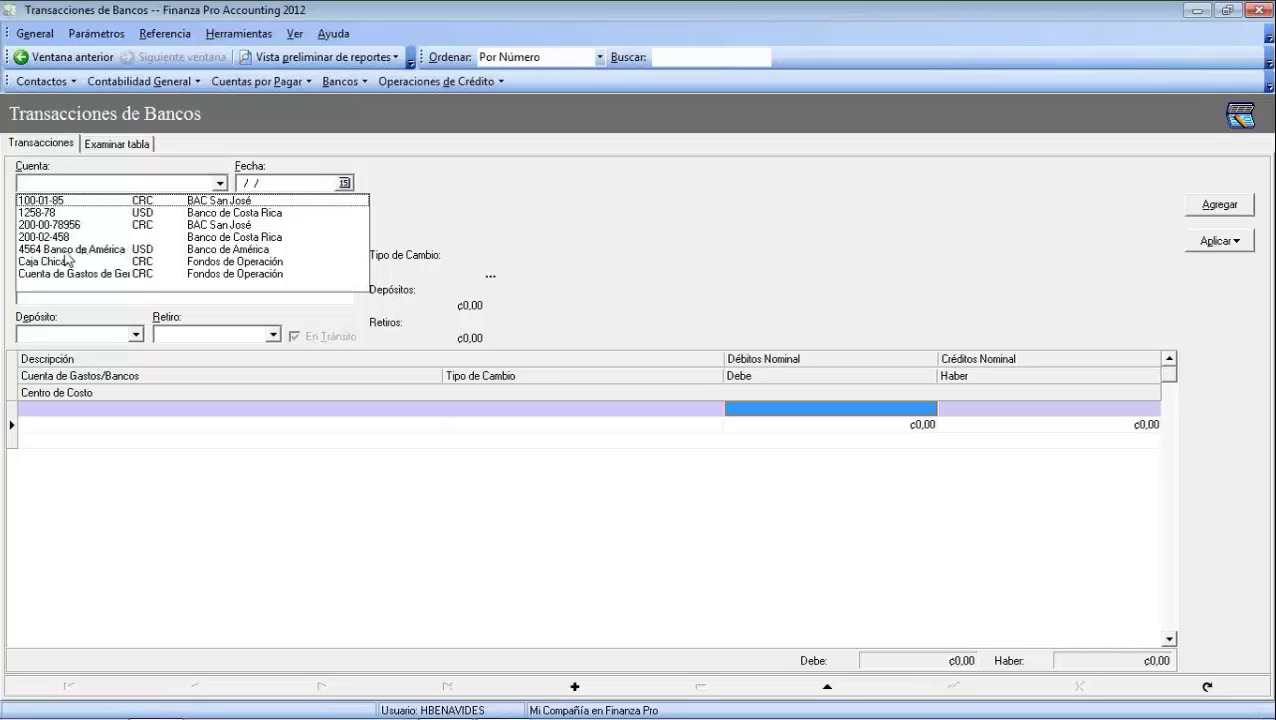
{"action": "left_click", "coordinate": [65, 249]}
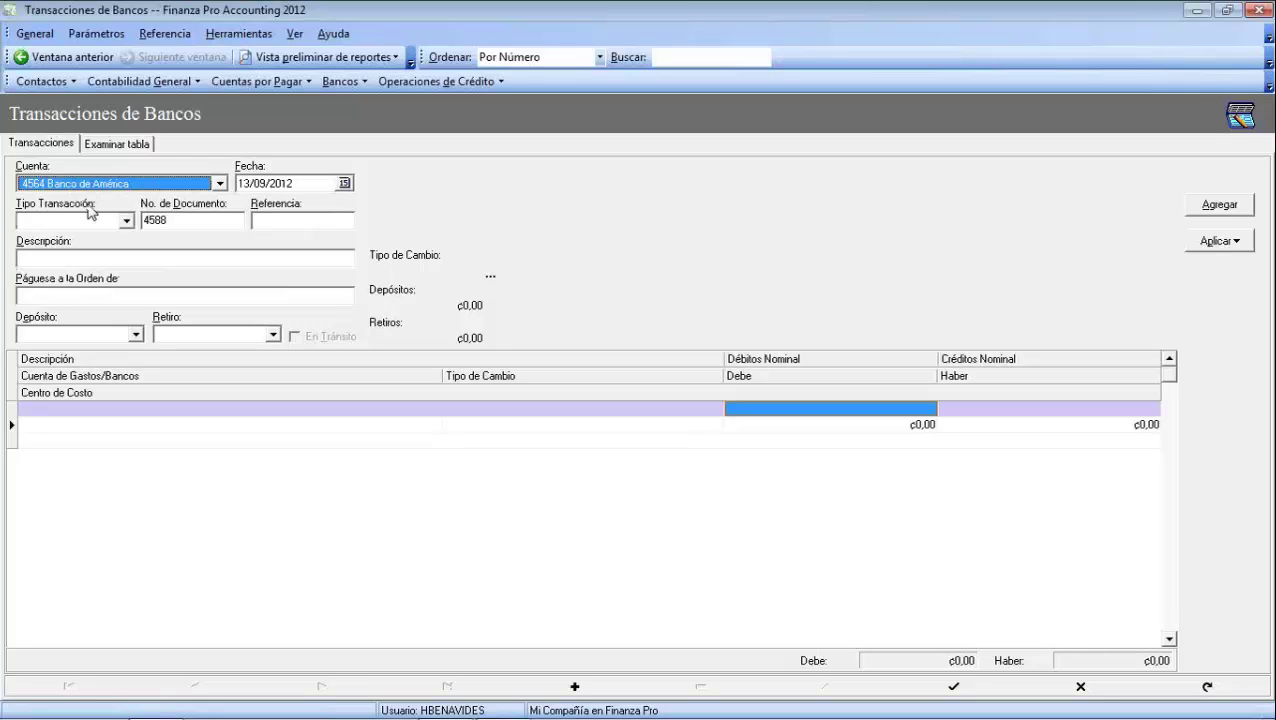
{"action": "key", "text": "Tab"}
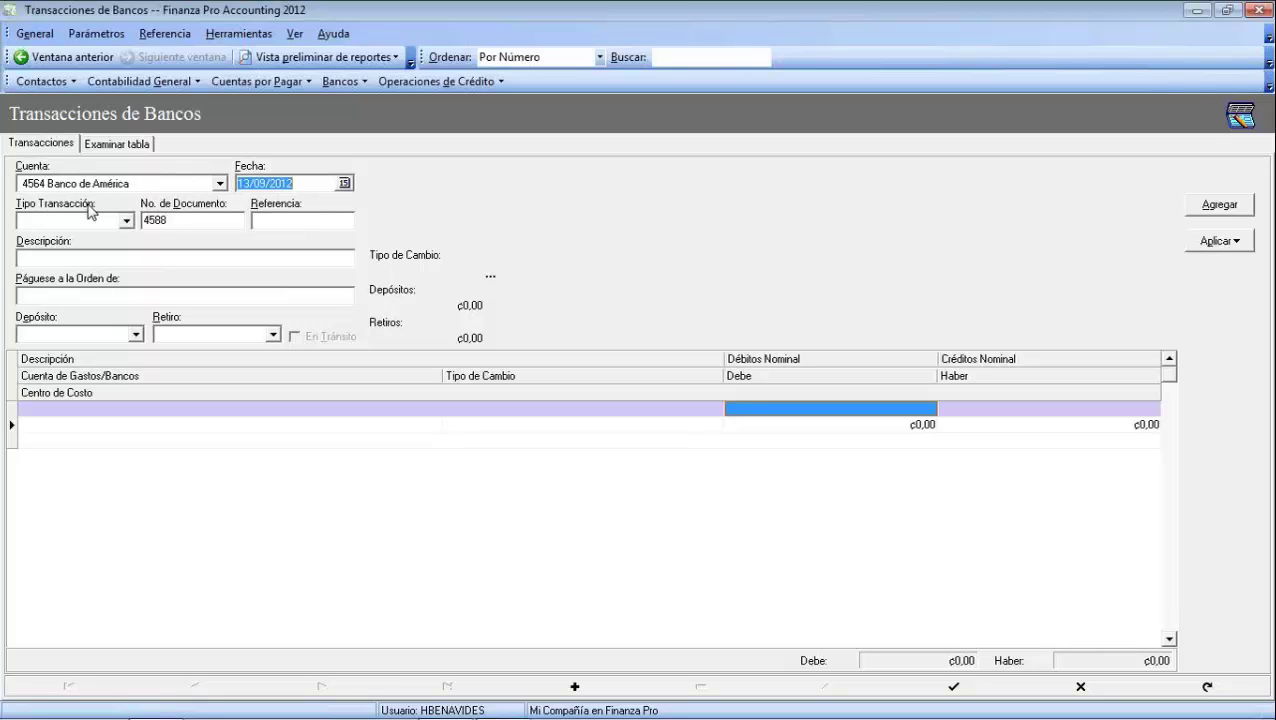
{"action": "key", "text": "Tab"}
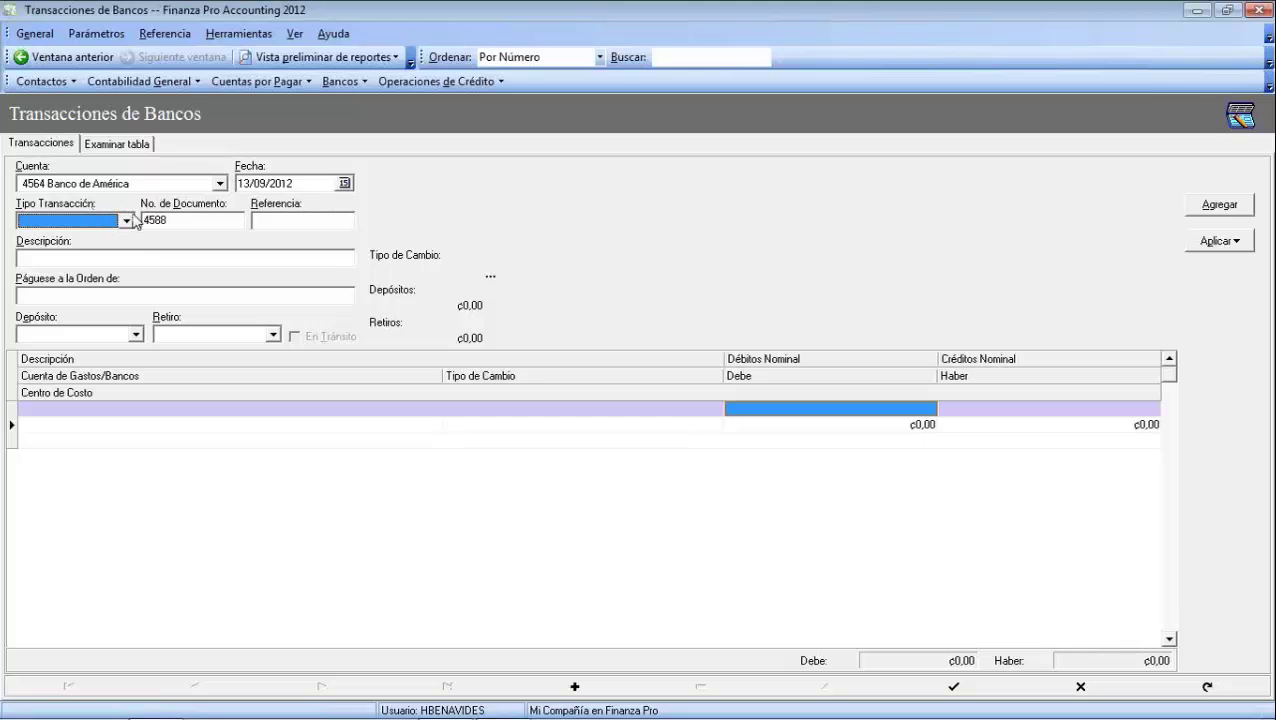
{"action": "left_click", "coordinate": [127, 221]}
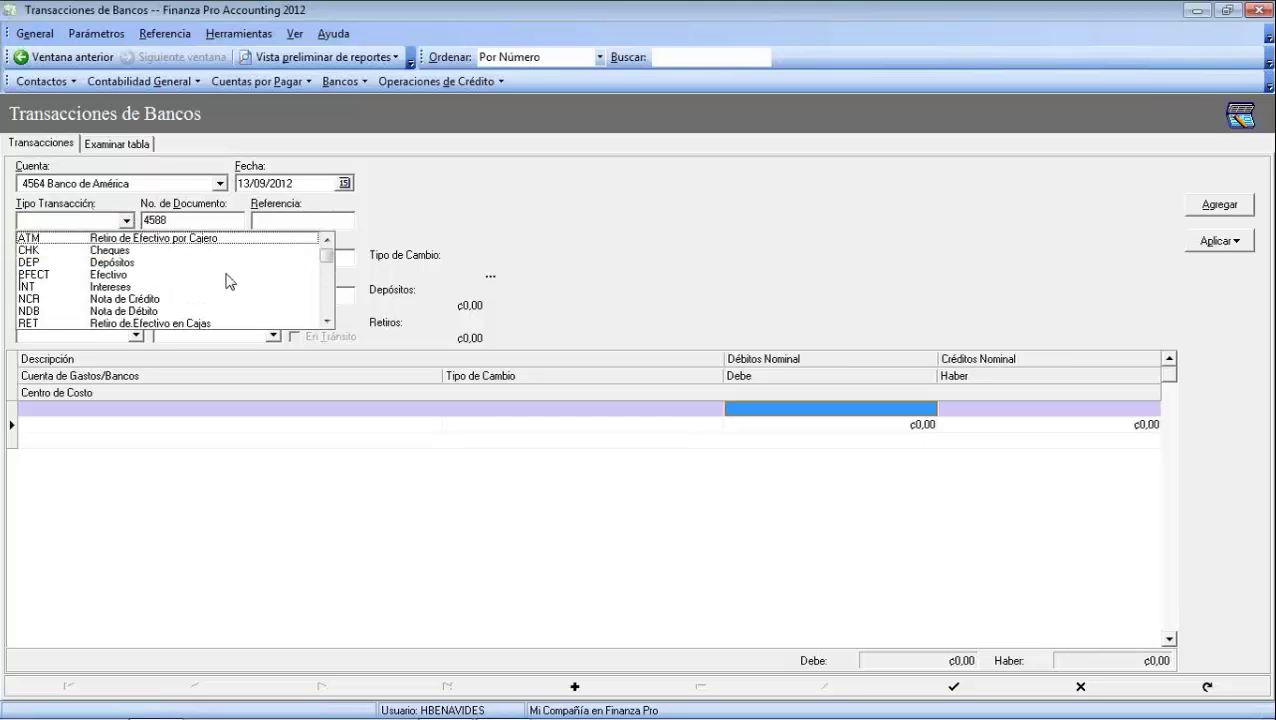
{"action": "left_click", "coordinate": [148, 311]}
{"action": "key", "text": "Tab"}
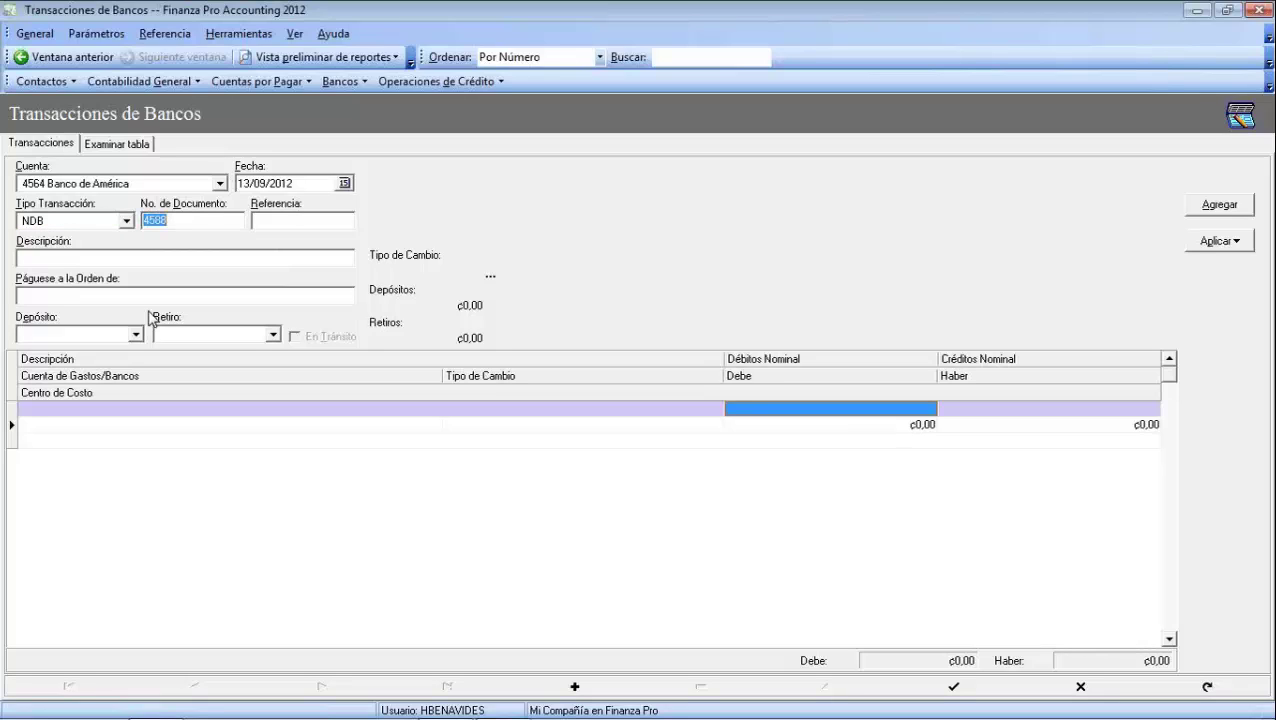
Enter document 7896, description 'Intereses del mes de setiembre, 2012.', and withdrawal 7.500
{"action": "type", "text": "7896"}
{"action": "key", "text": "Tab"}
{"action": "key", "text": "Tab"}
{"action": "type", "text": "Intereses"}
{"action": "type", "text": "del mes"}
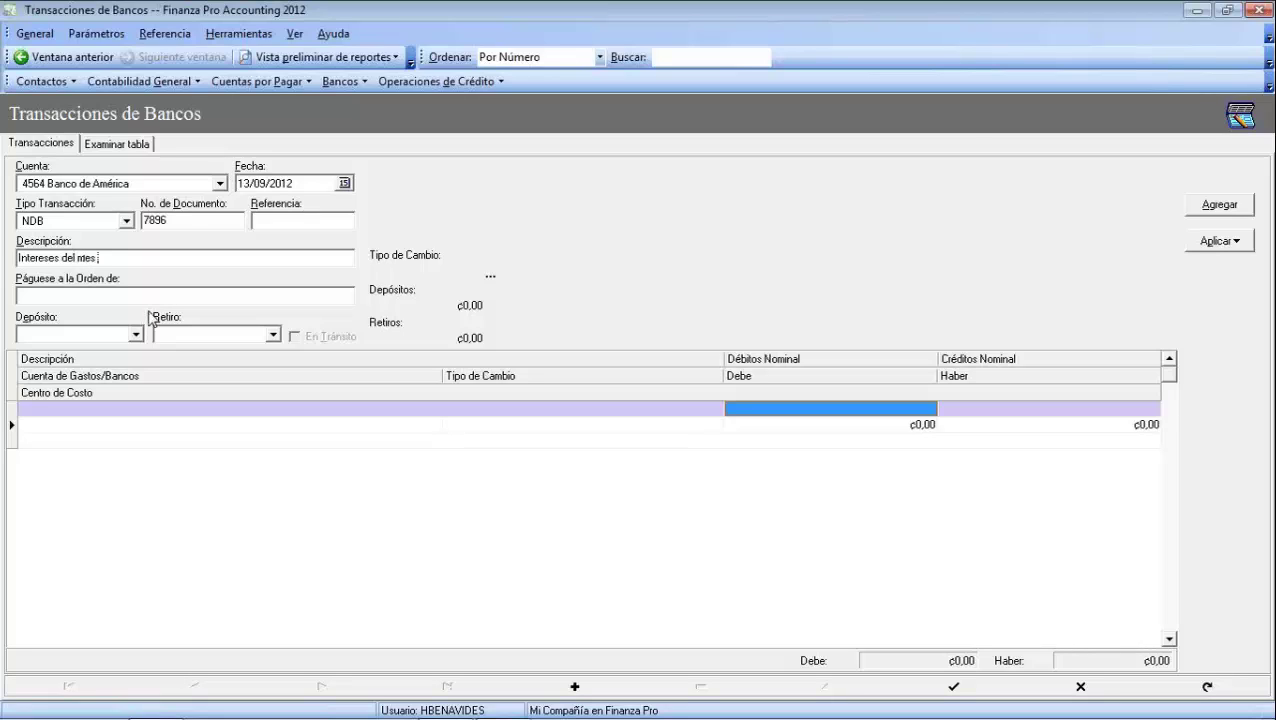
{"action": "type", "text": " de setiembre, 2012."}
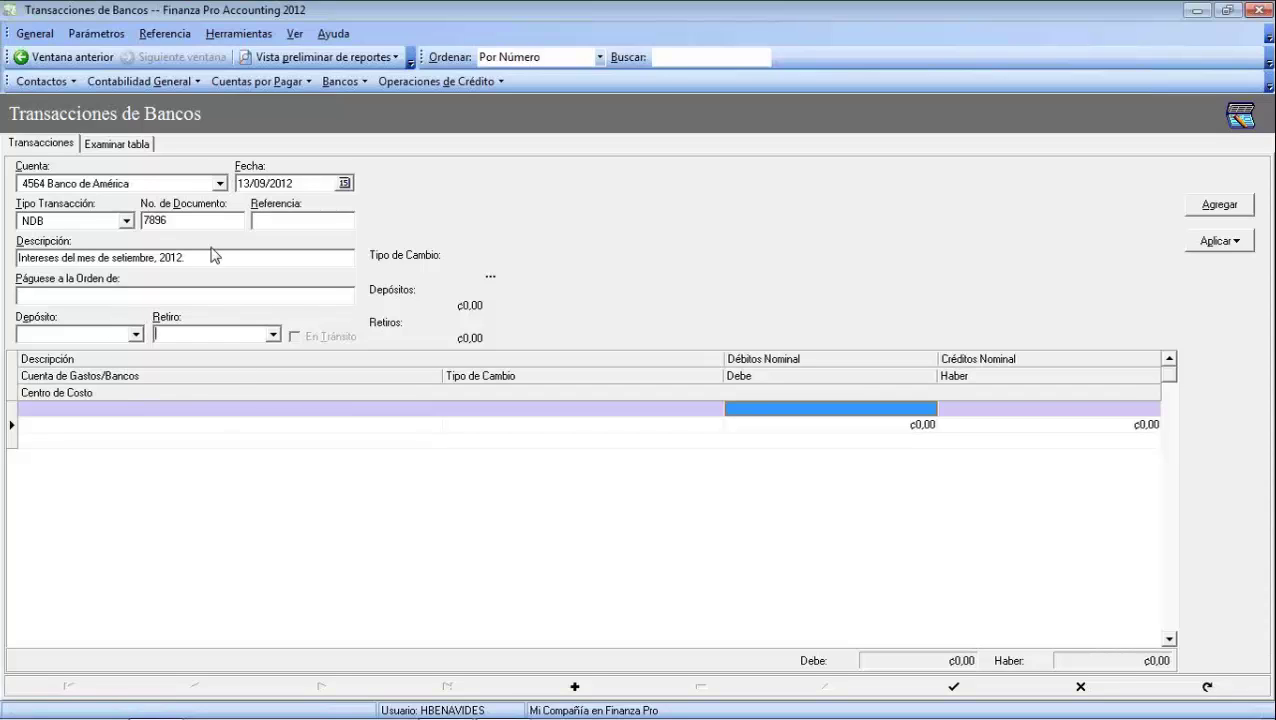
{"action": "key", "text": "Tab"}
{"action": "type", "text": "7.500"}
{"action": "key", "text": "Tab"}
{"action": "key", "text": "Tab"}
{"action": "key", "text": "Tab"}
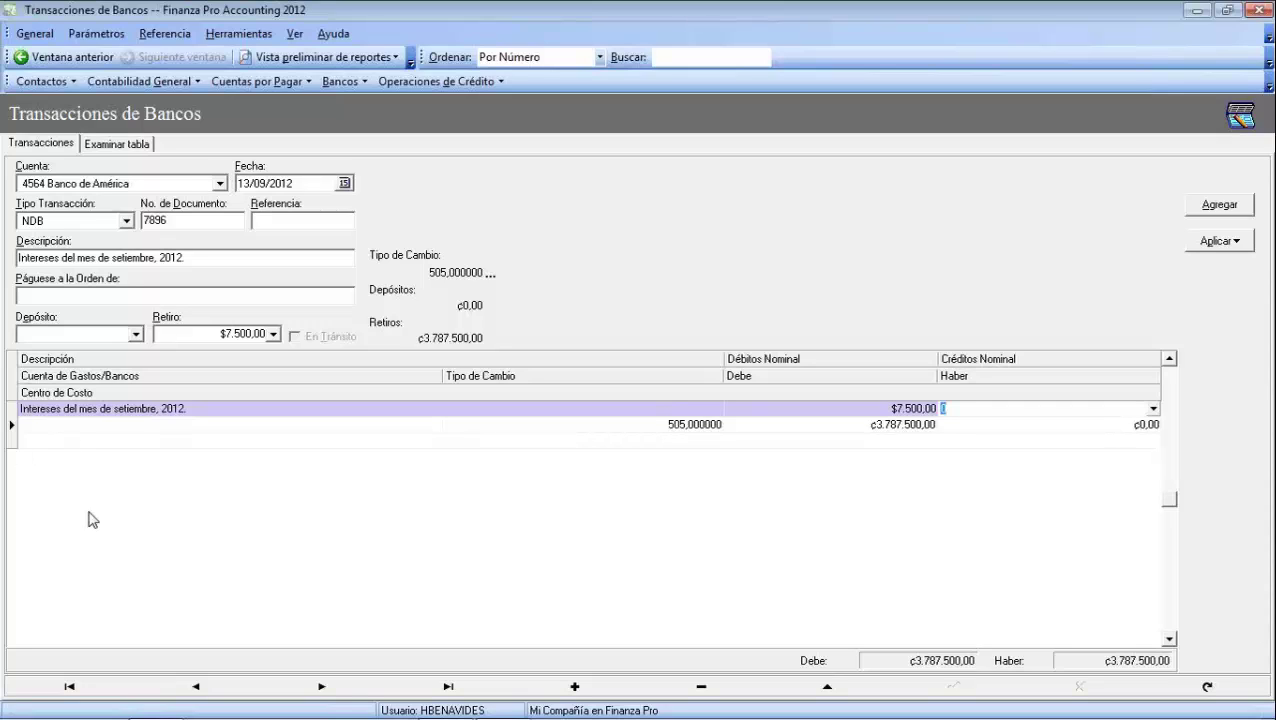
{"action": "left_click", "coordinate": [154, 424]}
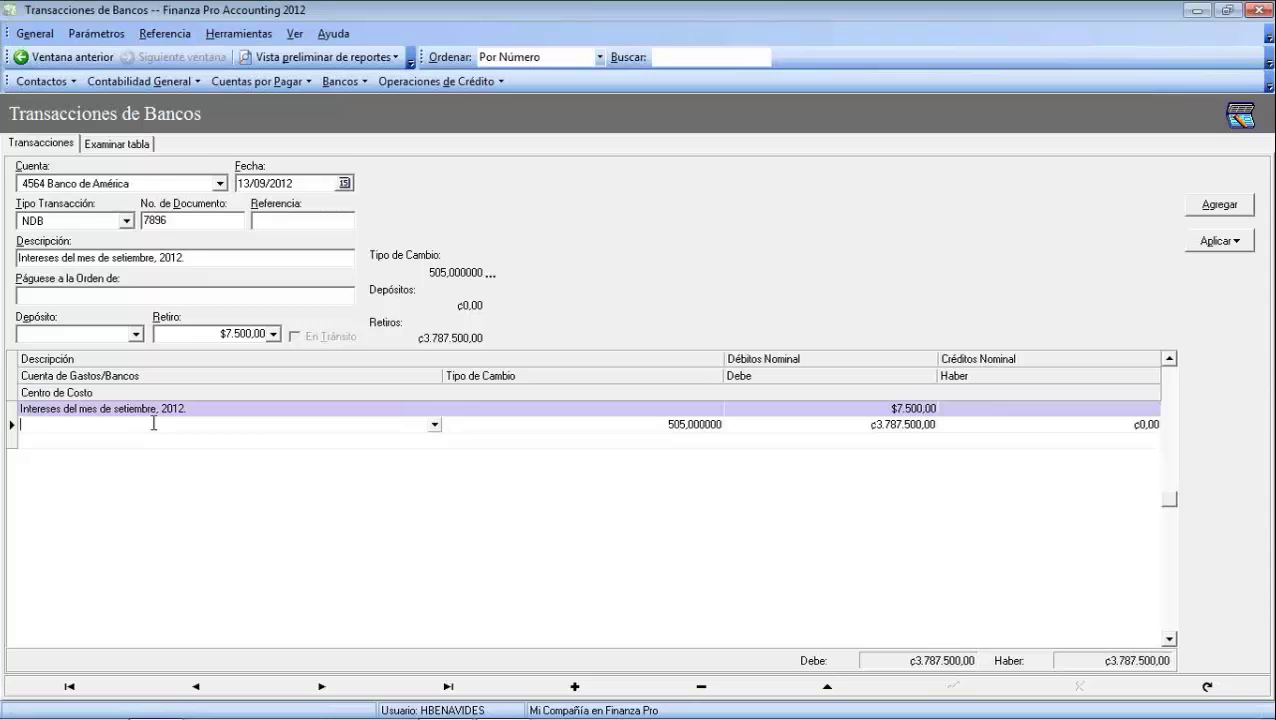
{"action": "left_click", "coordinate": [440, 415]}
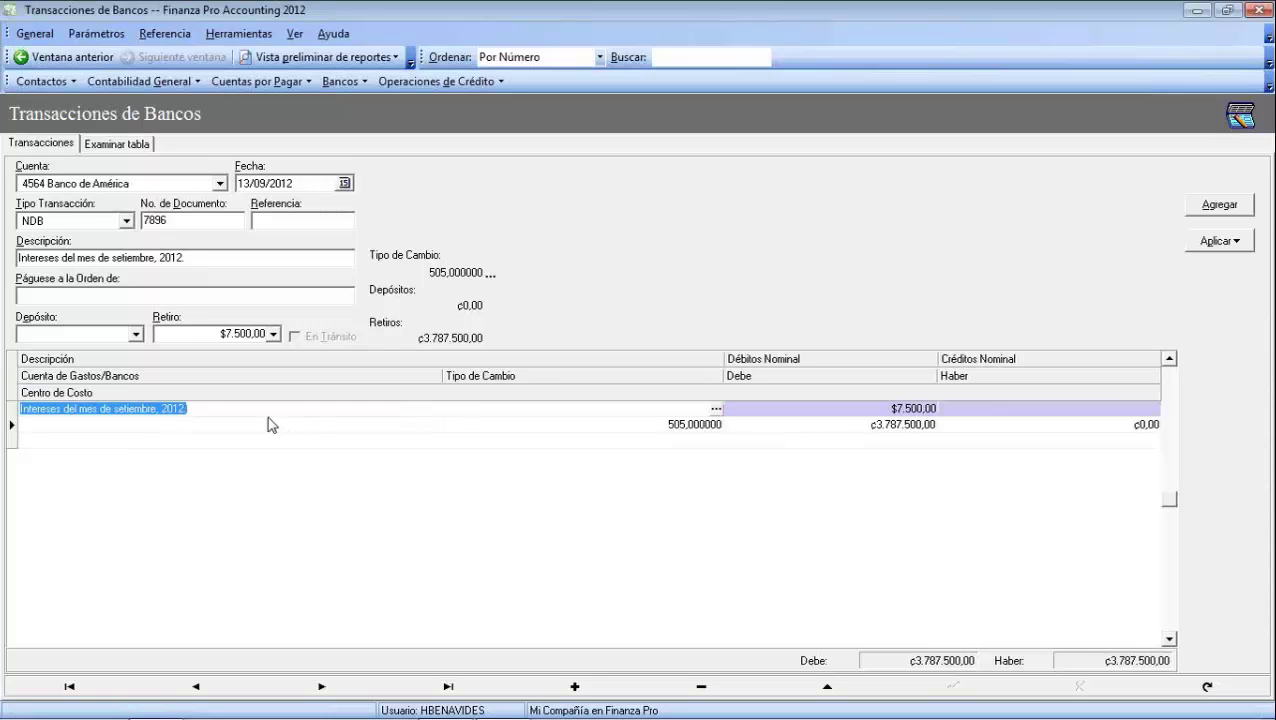
{"action": "left_click", "coordinate": [267, 425]}
{"action": "left_click", "coordinate": [440, 443]}
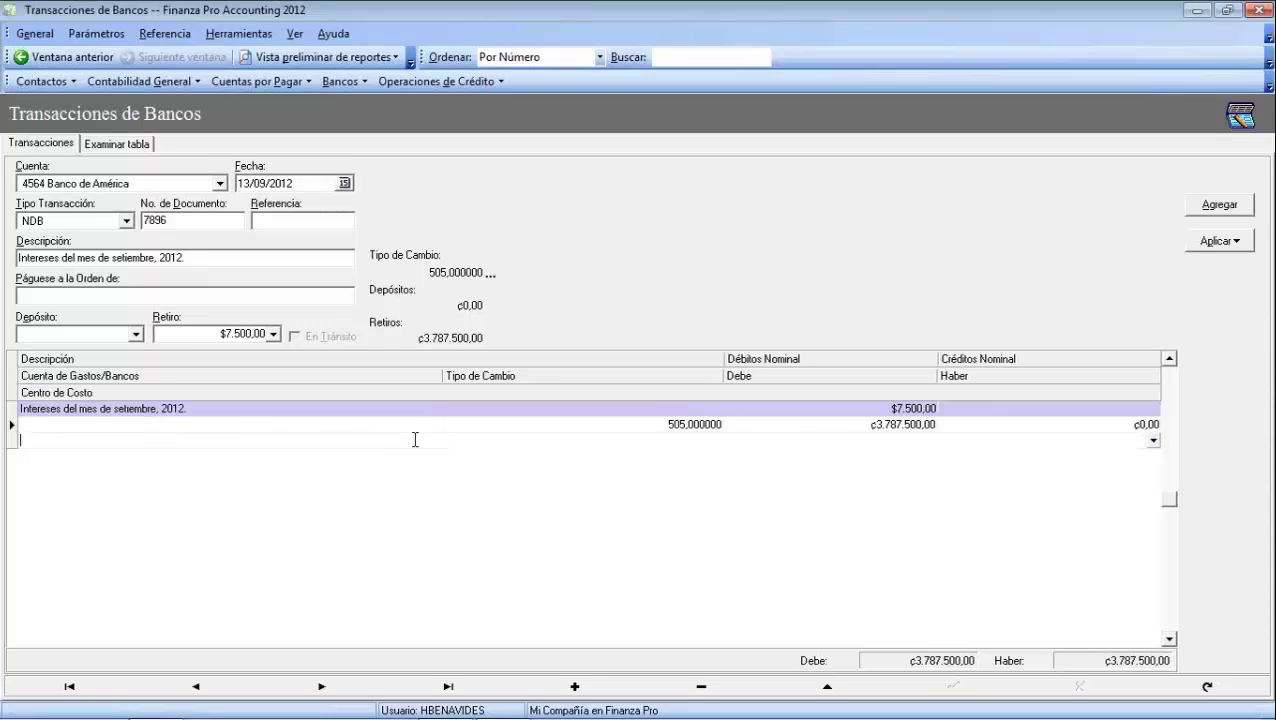
{"action": "left_click", "coordinate": [413, 428]}
{"action": "left_click", "coordinate": [435, 424]}
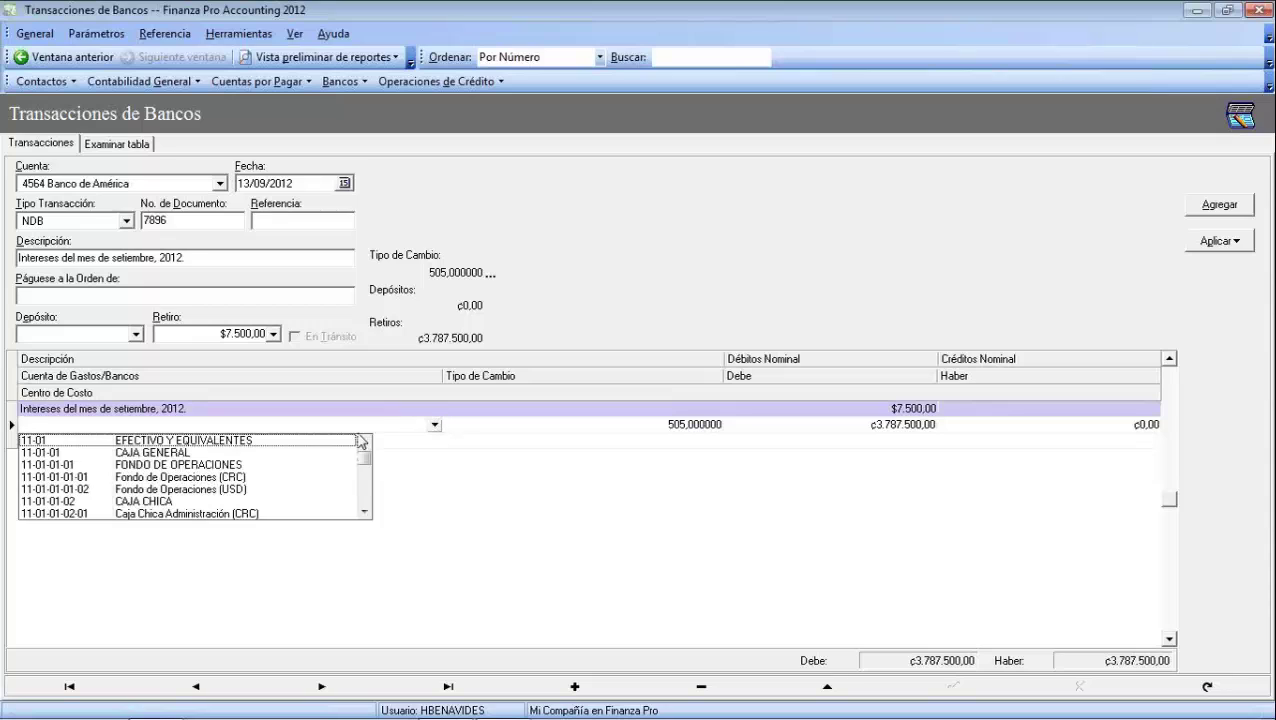
{"action": "left_click", "coordinate": [207, 489]}
{"action": "key", "text": "Tab"}
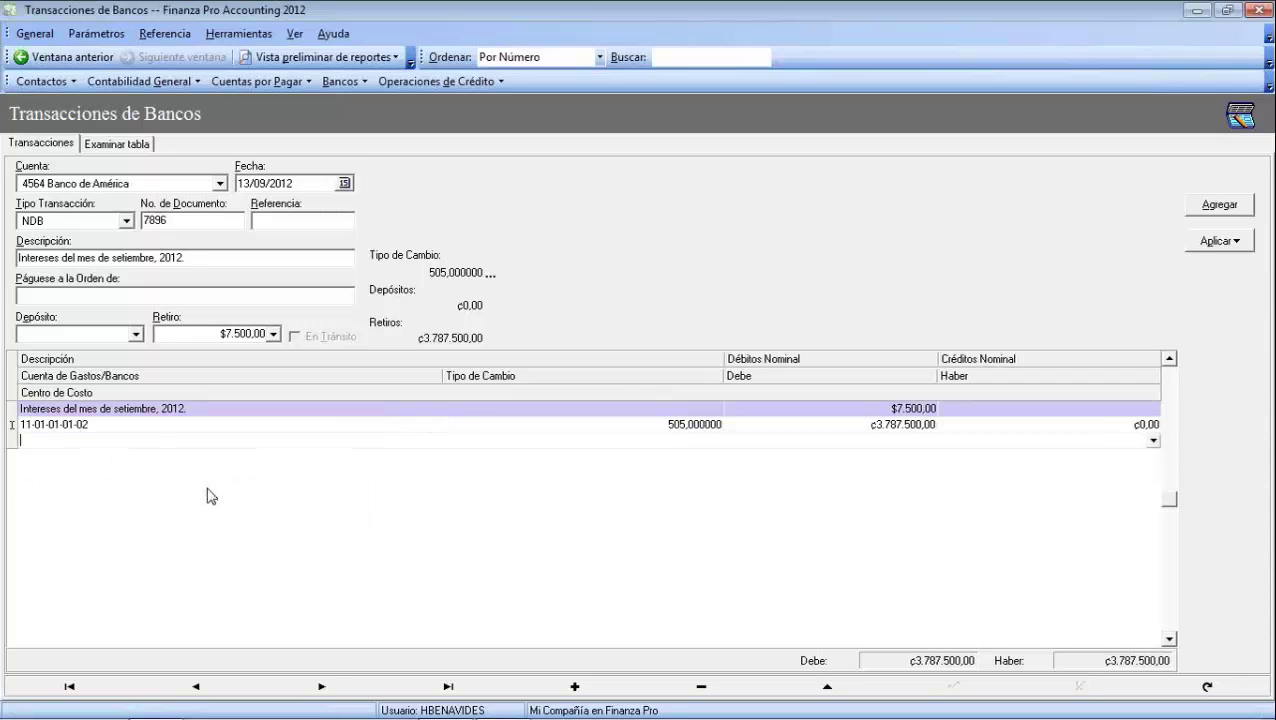
{"action": "key", "text": "Tab"}
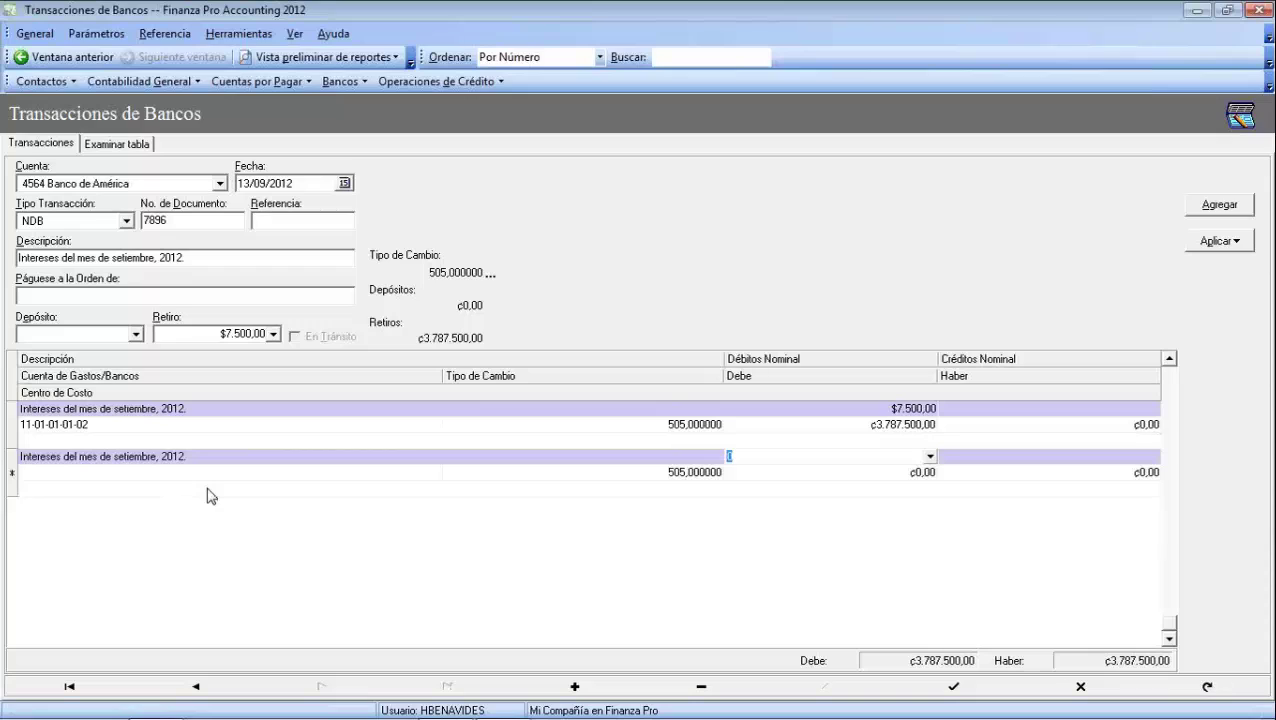
{"action": "key", "text": "Escape"}
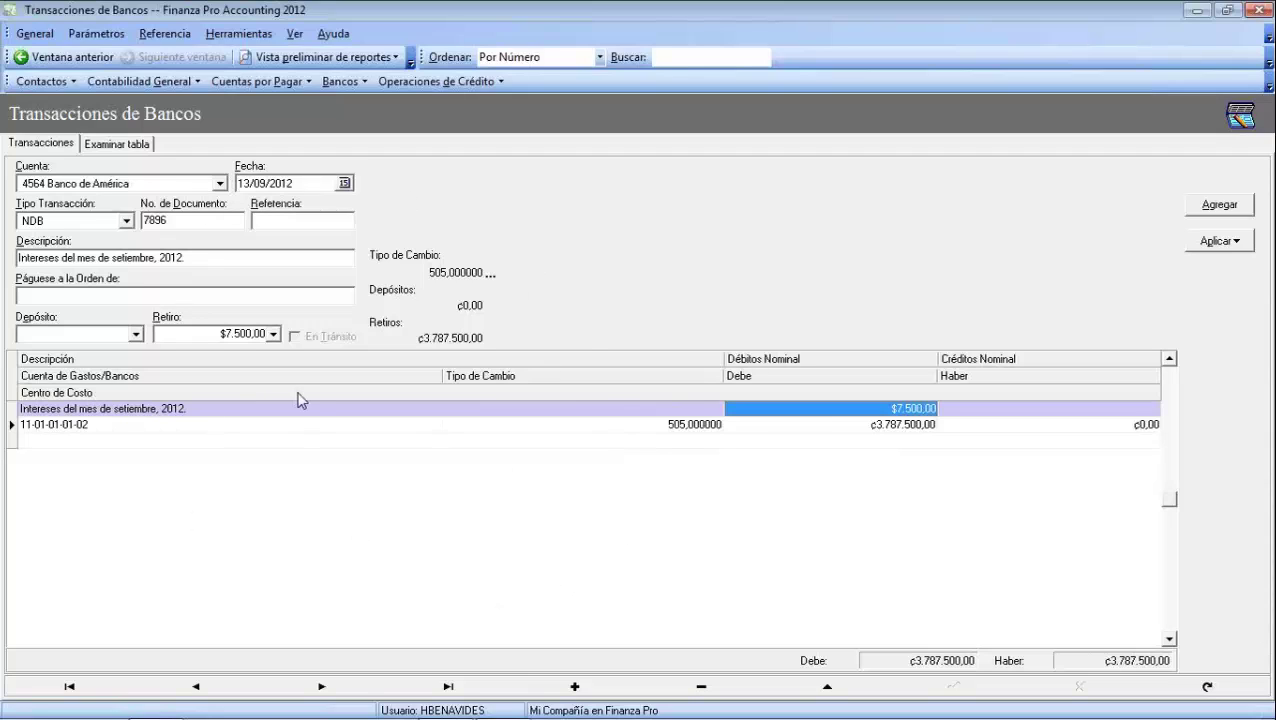
Apply the Banco de América debit note as the selected transaction and confirm
{"action": "left_click", "coordinate": [1240, 245]}
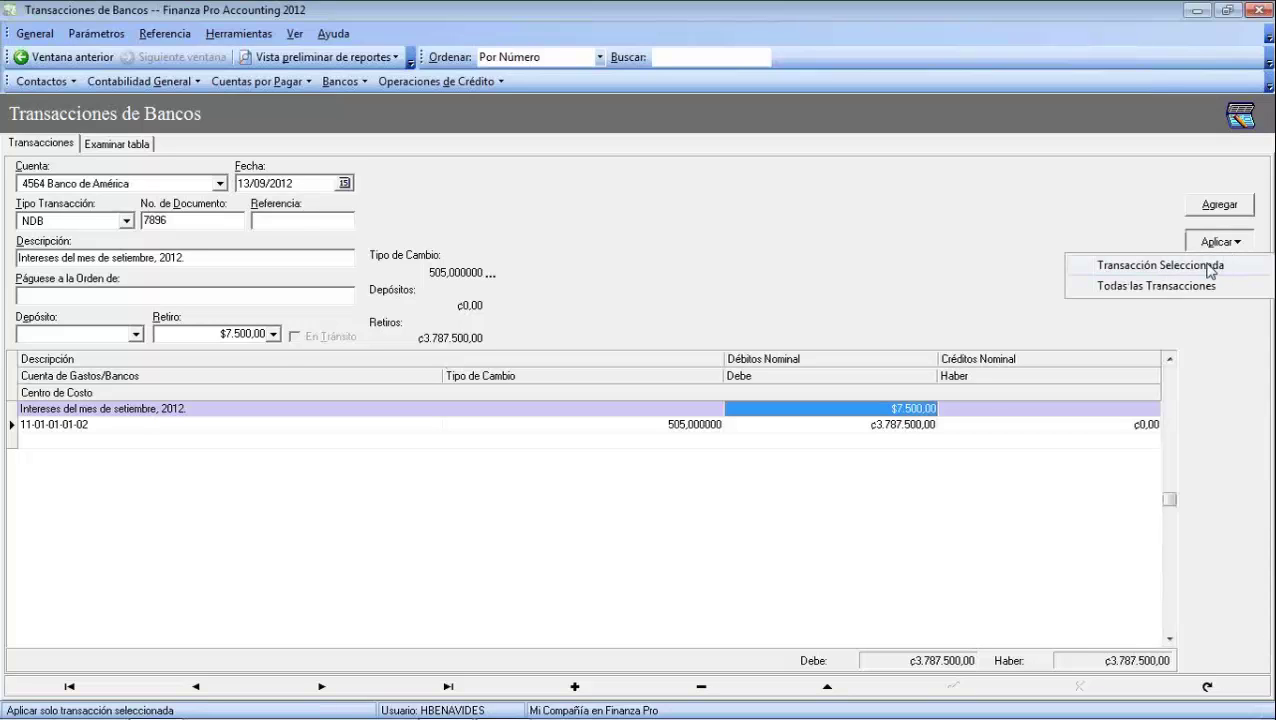
{"action": "left_click", "coordinate": [1140, 266]}
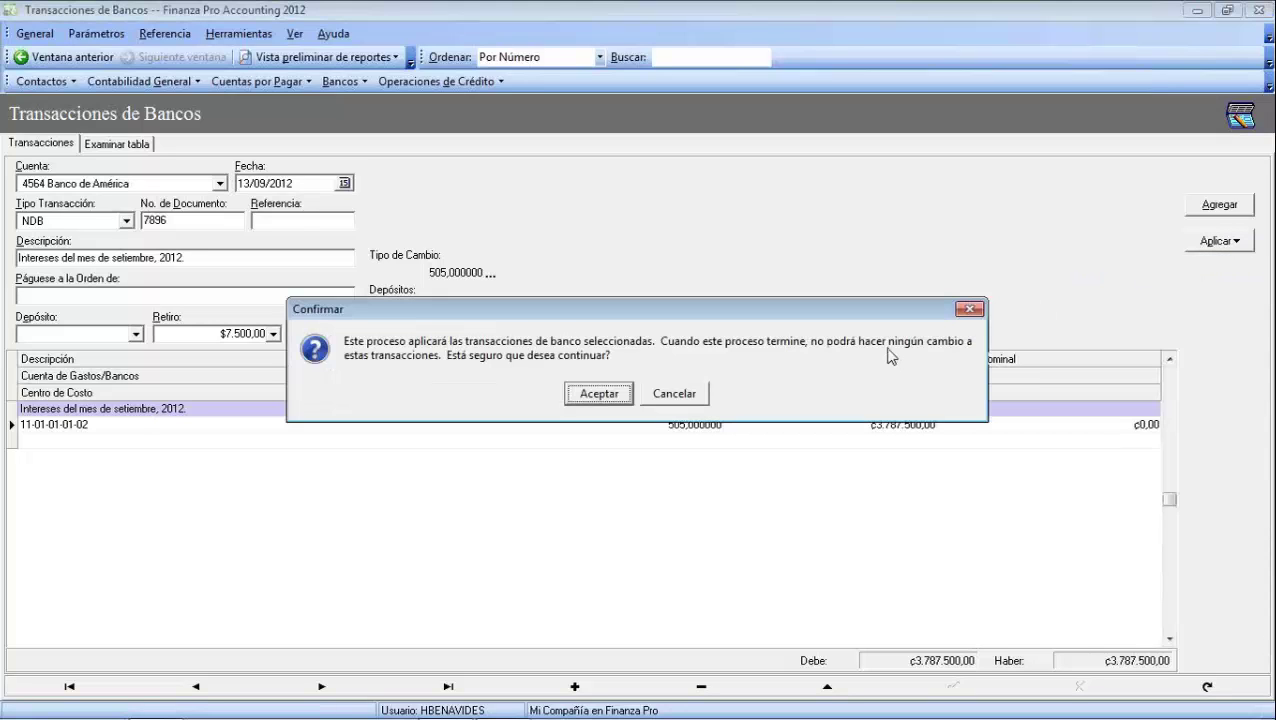
{"action": "left_click", "coordinate": [585, 395]}
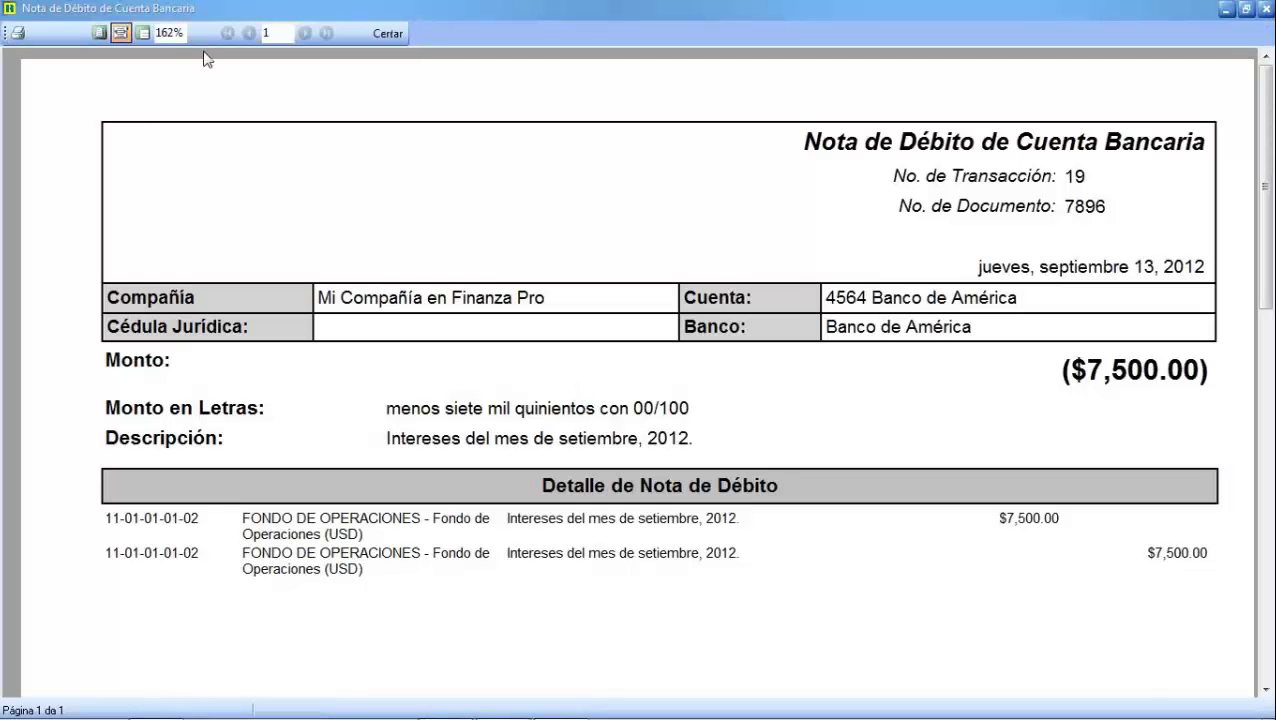
View the debit note 7896 report at 100% zoom, then close it
{"action": "left_click", "coordinate": [178, 34]}
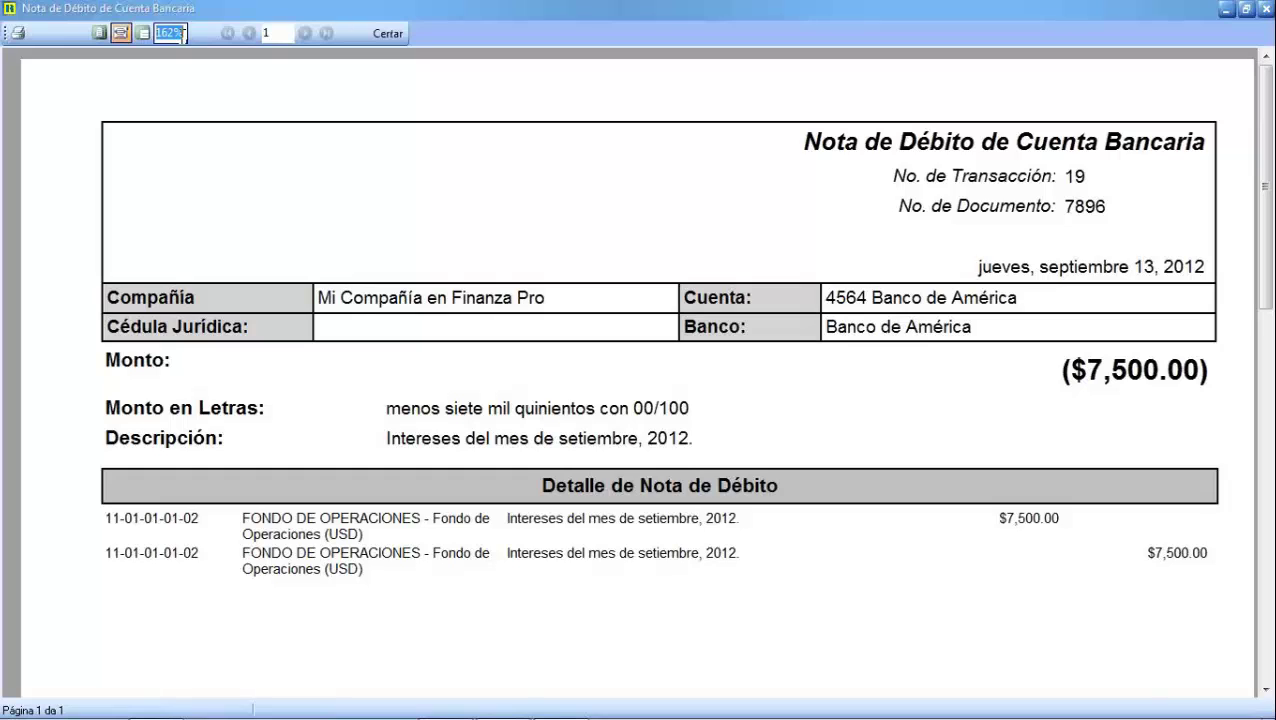
{"action": "type", "text": "100"}
{"action": "key", "text": "Return"}
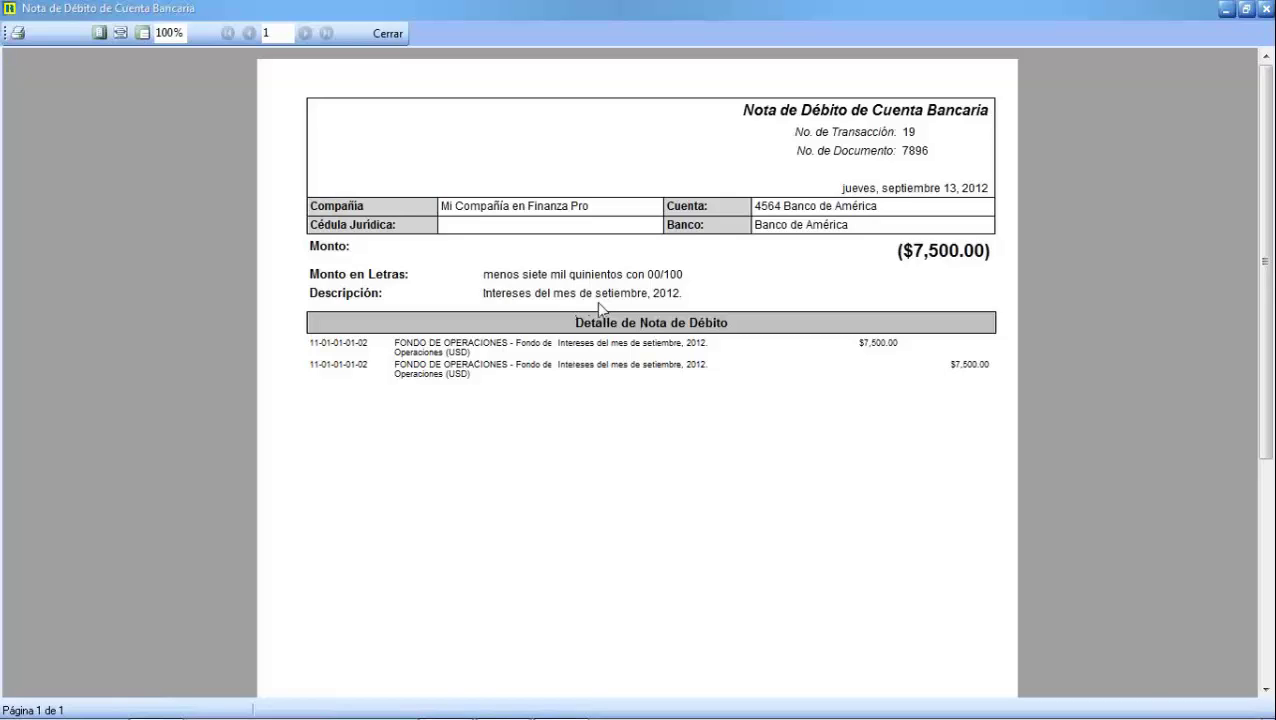
{"action": "left_click", "coordinate": [386, 34]}
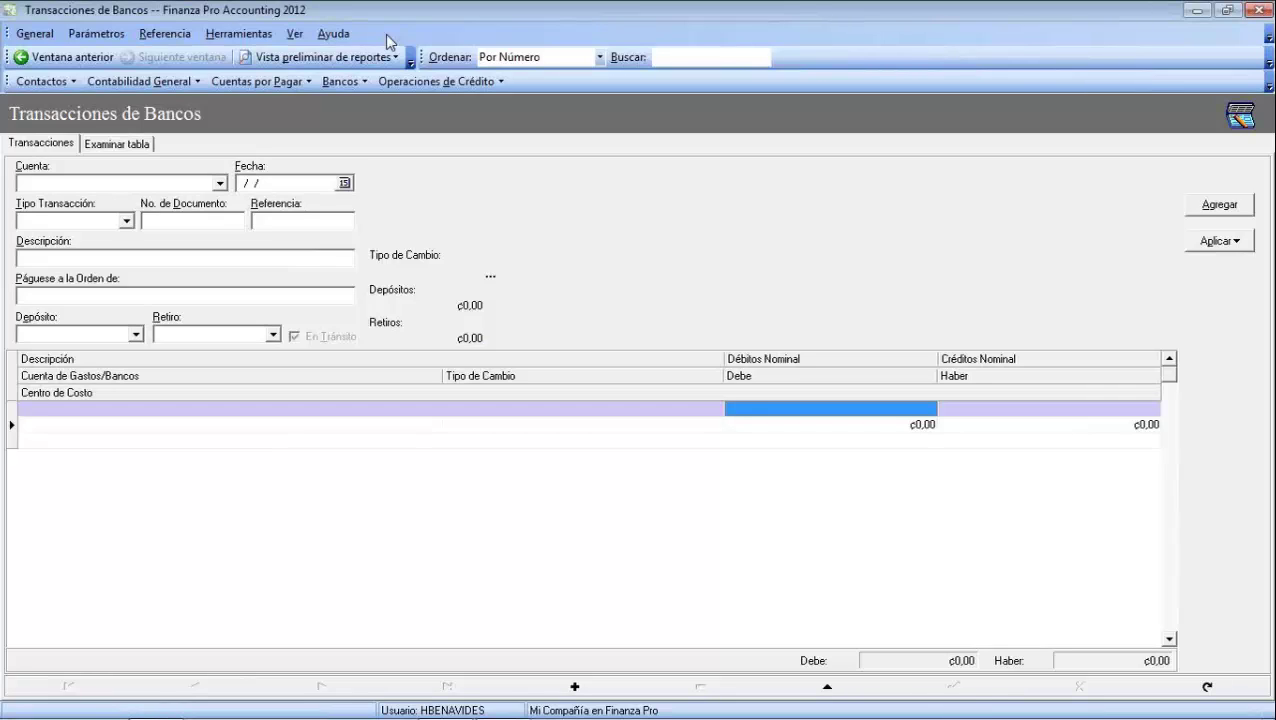
Choose the Caja Chica account and the DEP transaction type
{"action": "left_click", "coordinate": [221, 184]}
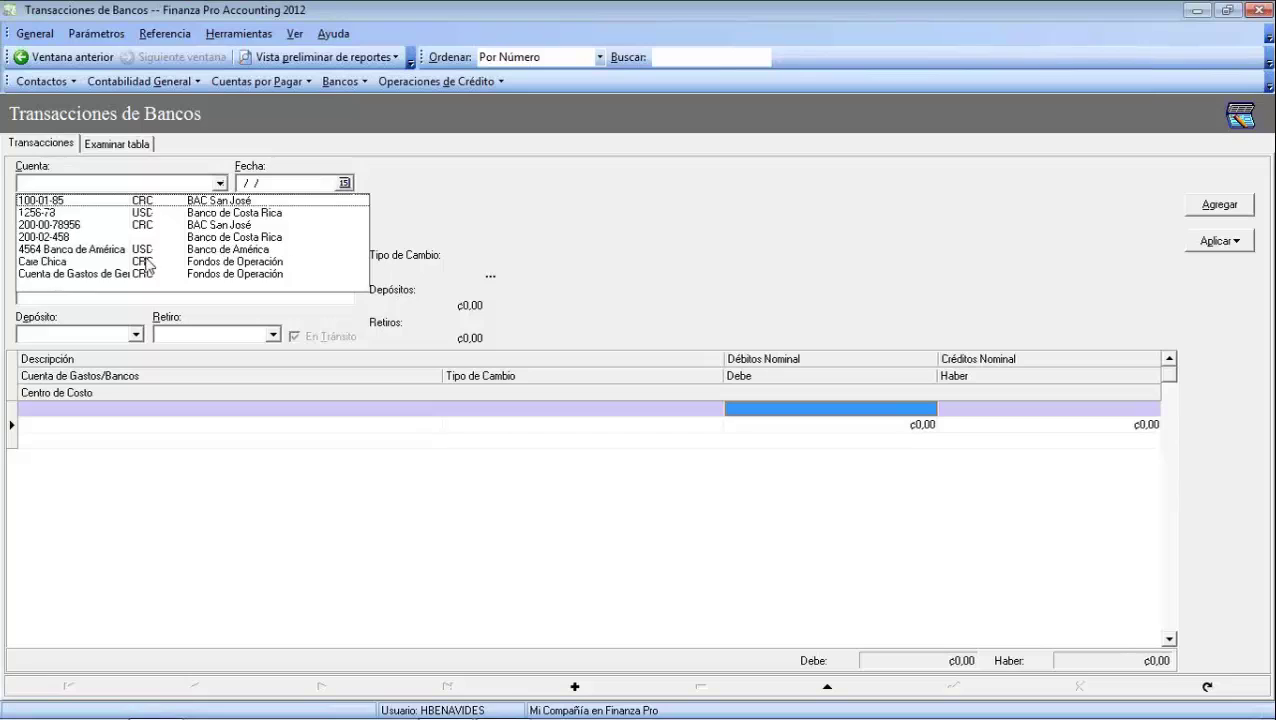
{"action": "left_click", "coordinate": [62, 262]}
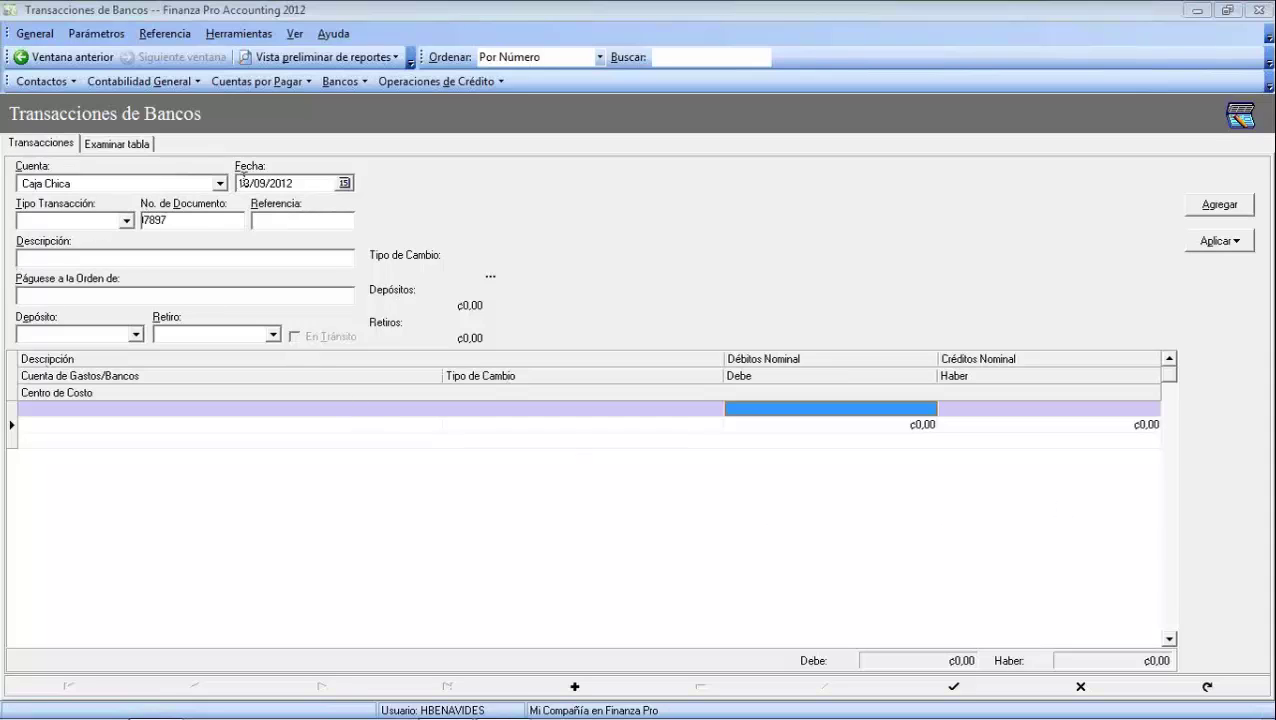
{"action": "left_click", "coordinate": [127, 221]}
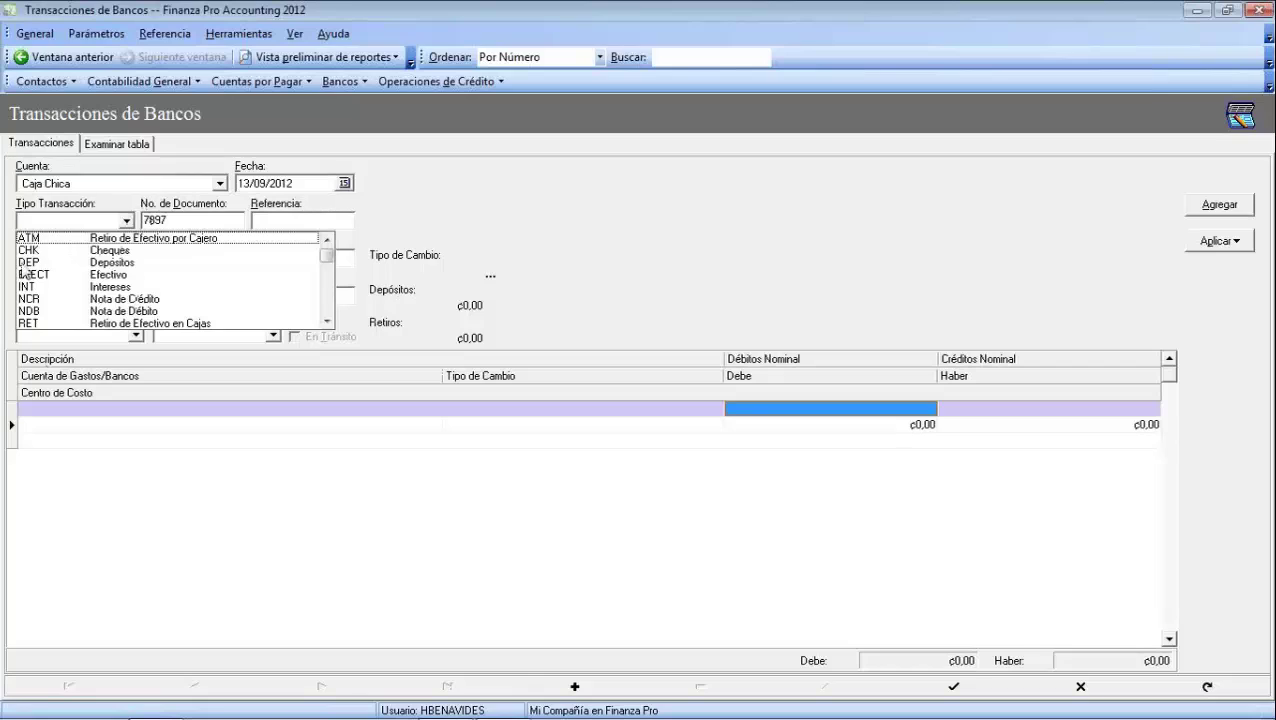
{"action": "left_click", "coordinate": [23, 262]}
{"action": "key", "text": "Tab"}
Enter document 1258, description 'Reintegro de Caja Chica.' and a 100000 deposit amount
{"action": "type", "text": "1258"}
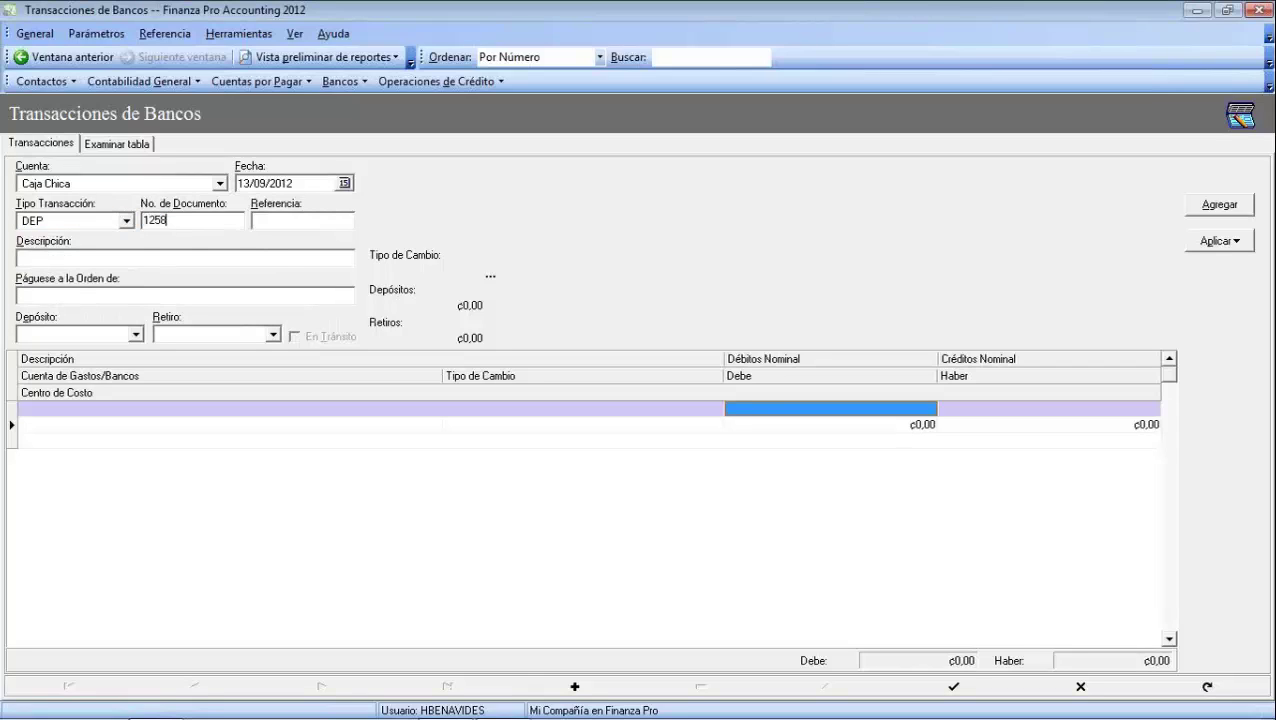
{"action": "key", "text": "Tab"}
{"action": "key", "text": "Tab"}
{"action": "type", "text": "Reintegro de Caja Chica."}
{"action": "key", "text": "Tab"}
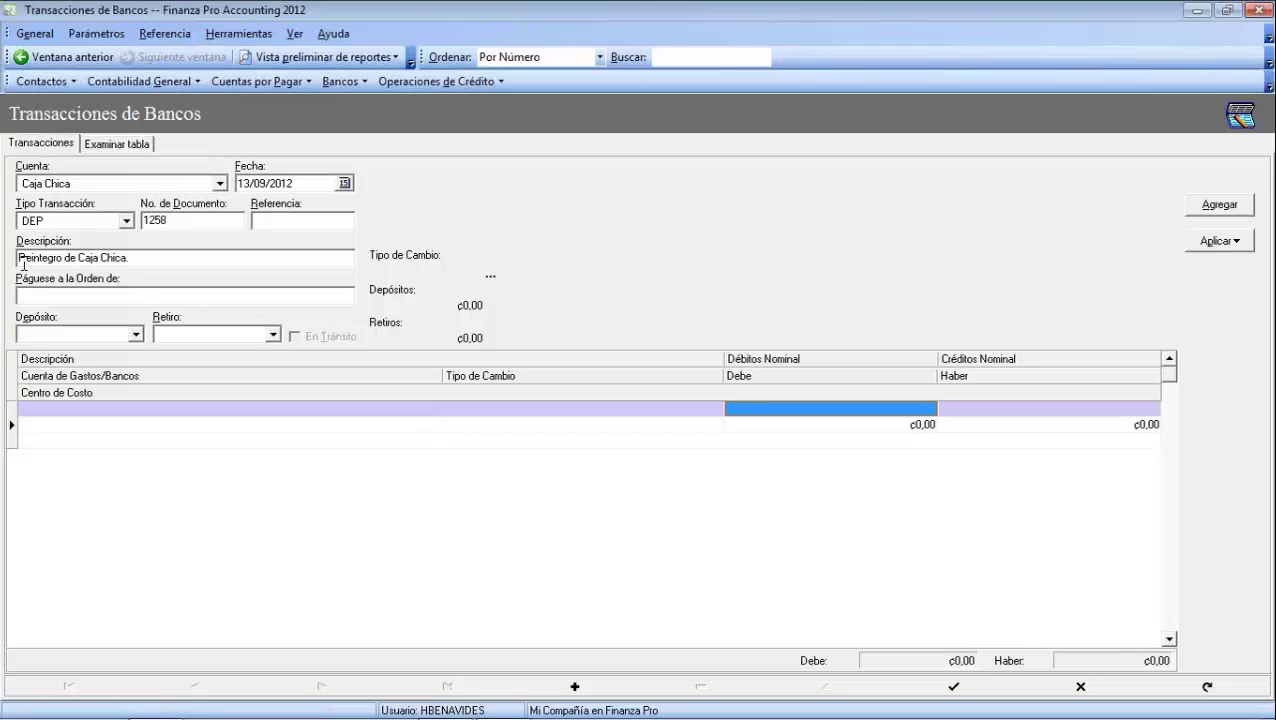
{"action": "type", "text": "100000"}
{"action": "key", "text": "Tab"}
{"action": "key", "text": "Tab"}
{"action": "key", "text": "Tab"}
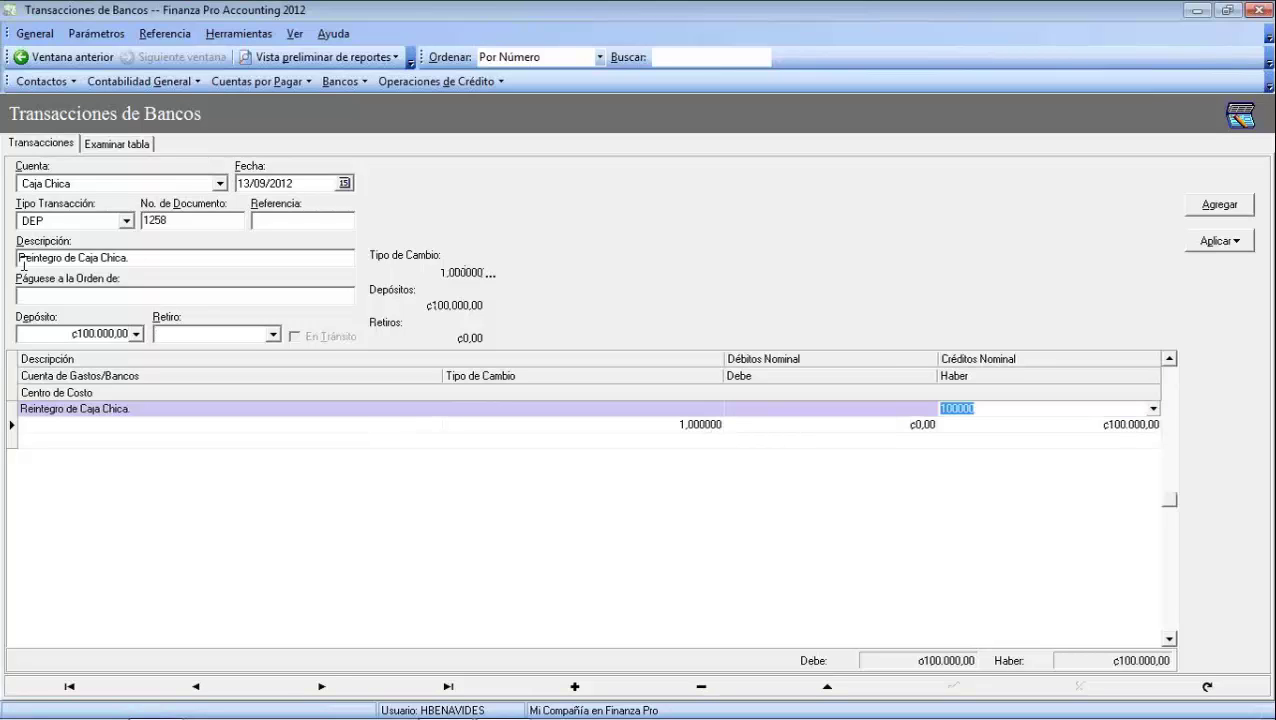
{"action": "key", "text": "Tab"}
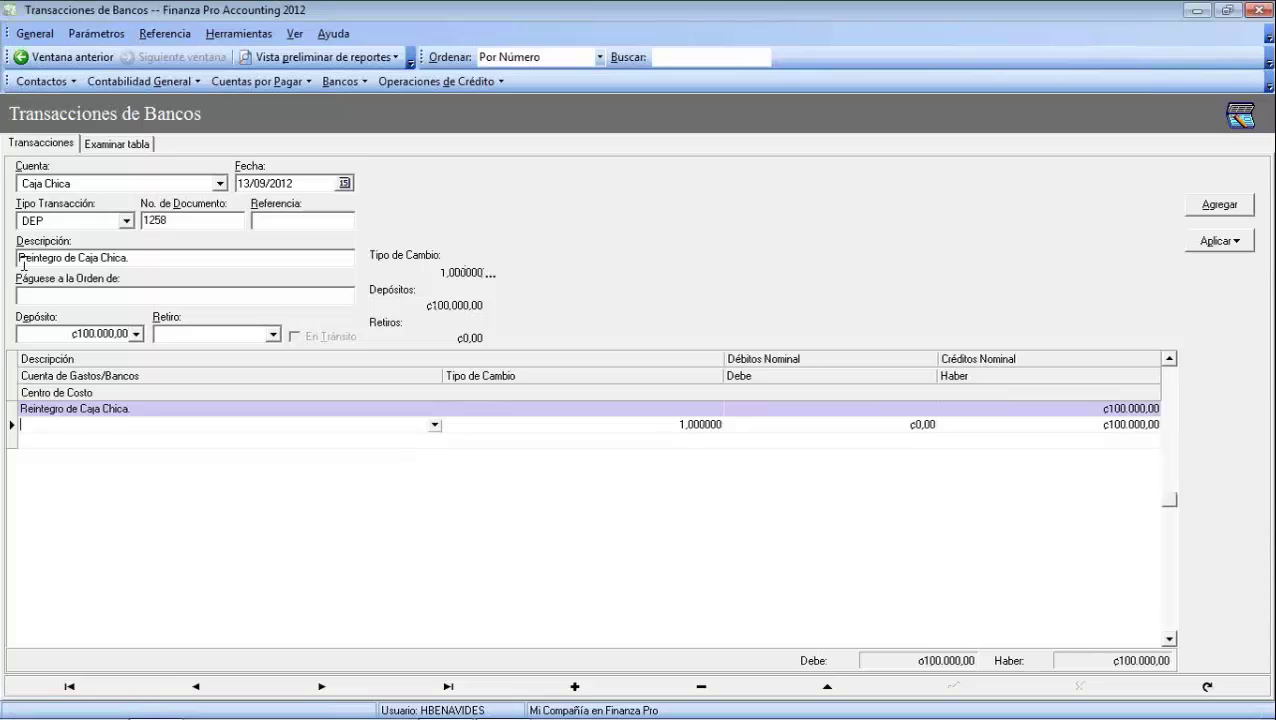
{"action": "left_click", "coordinate": [435, 424]}
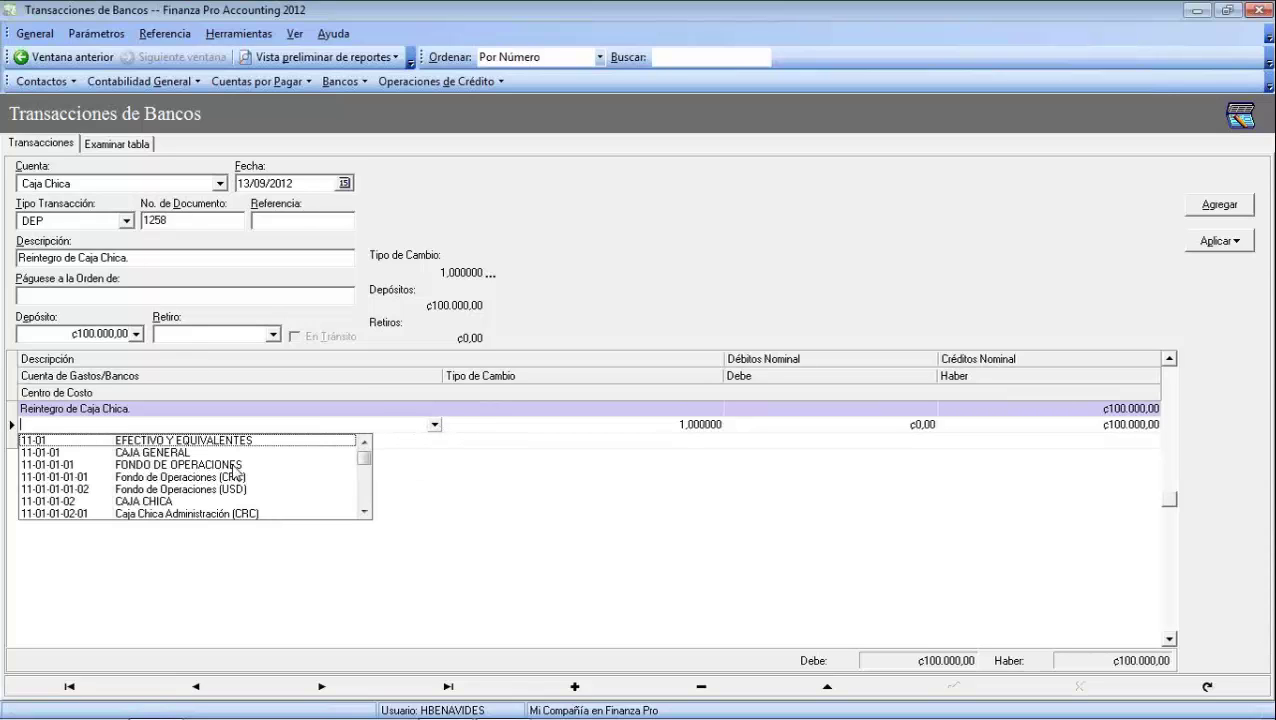
{"action": "left_click", "coordinate": [178, 477]}
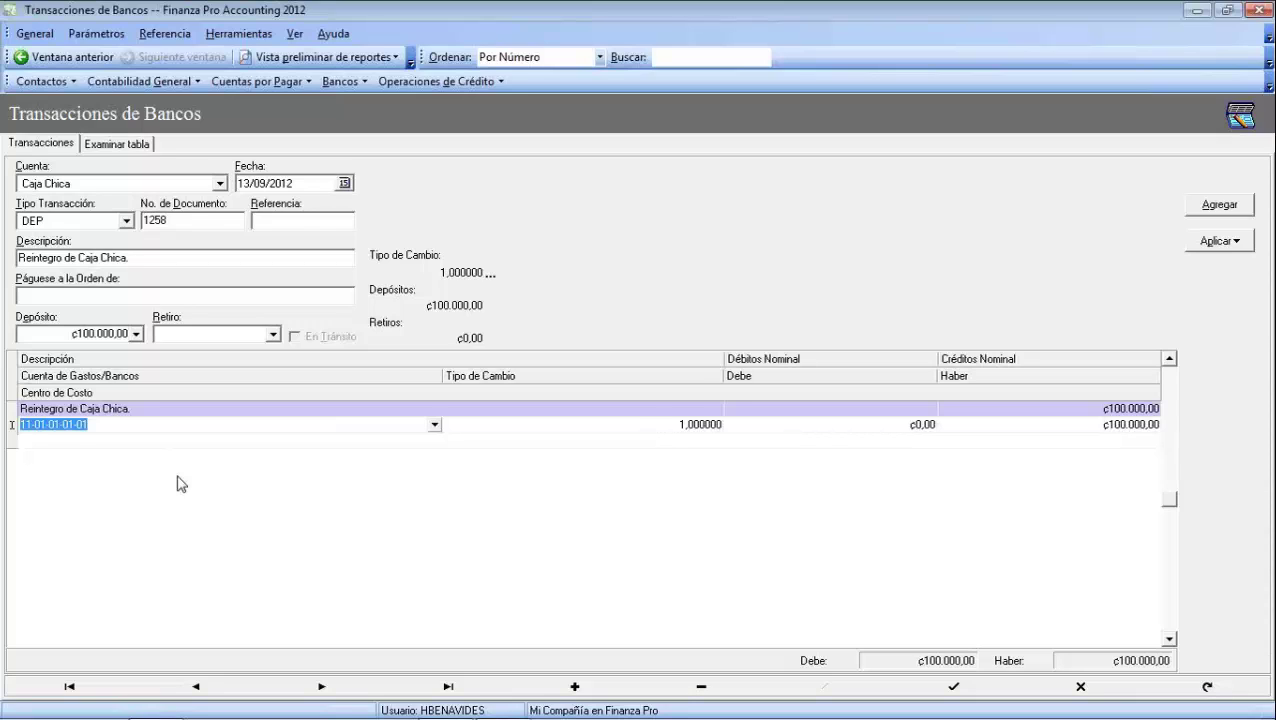
{"action": "key", "text": "Down"}
{"action": "key", "text": "Down"}
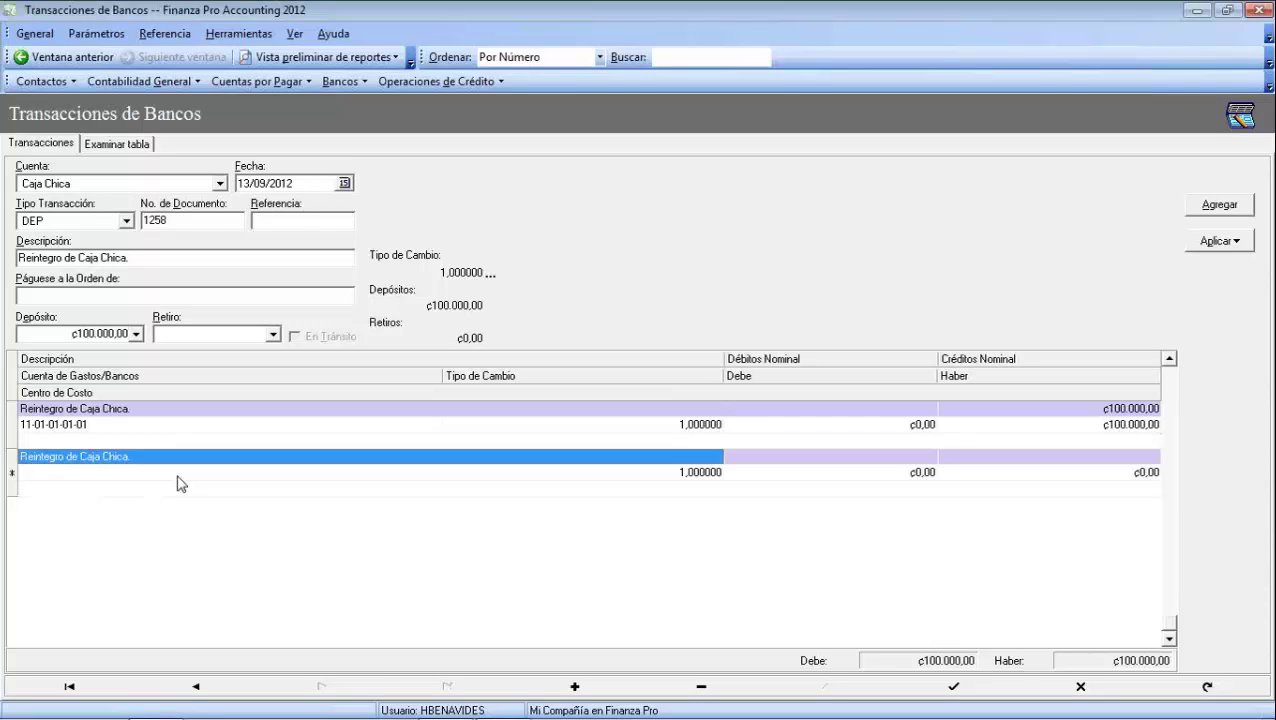
{"action": "key", "text": "Escape"}
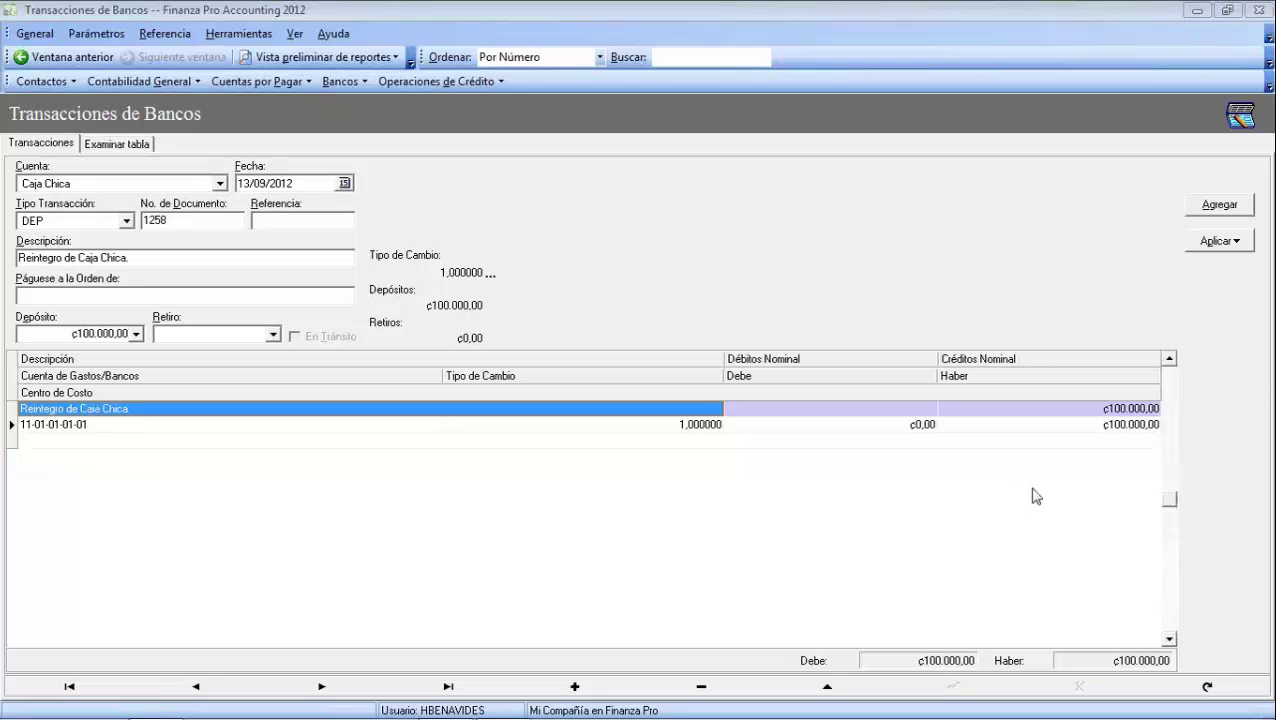
Apply deposit 1258 as the selected transaction, view its slip at 100%, and close it
{"action": "left_click", "coordinate": [1227, 247]}
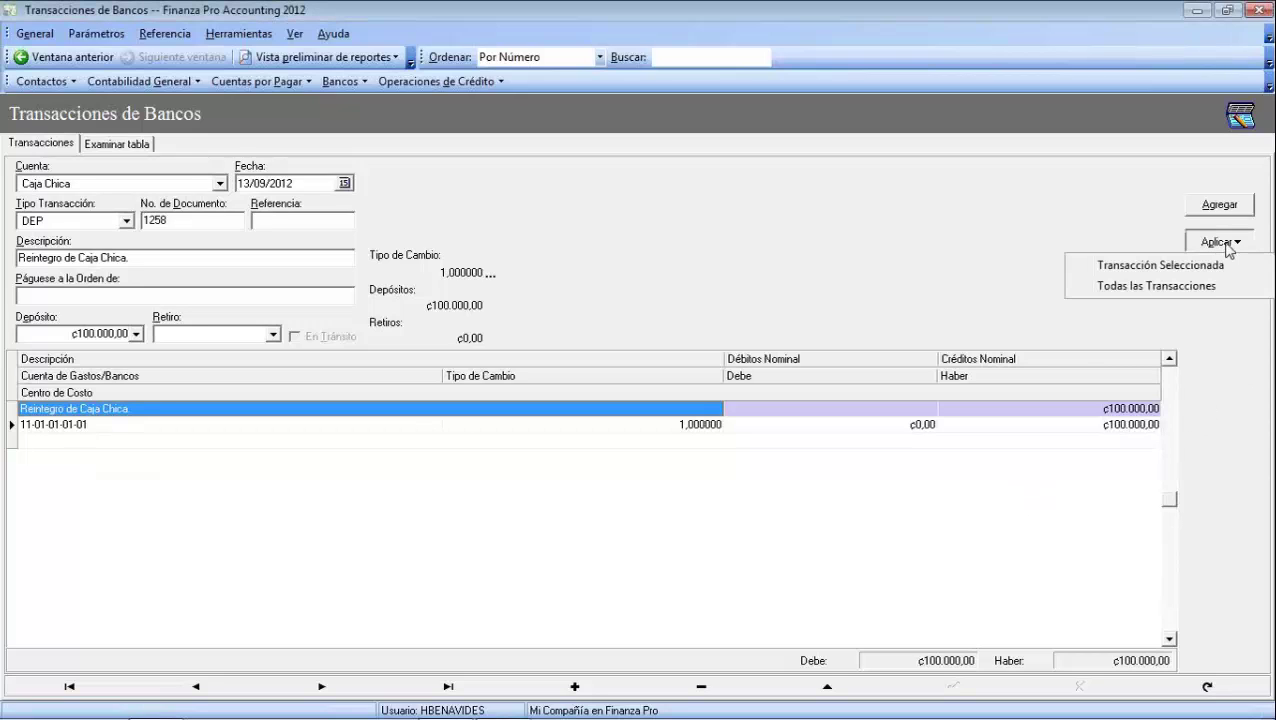
{"action": "left_click", "coordinate": [1222, 265]}
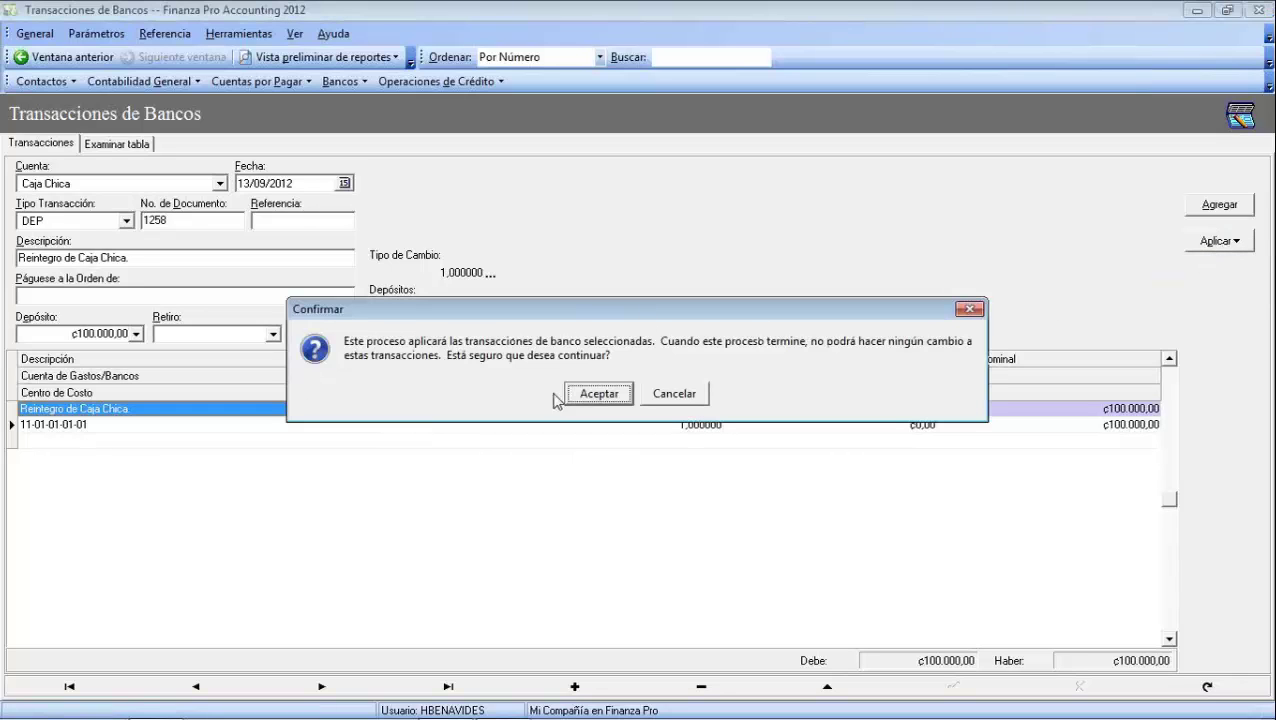
{"action": "left_click", "coordinate": [591, 396]}
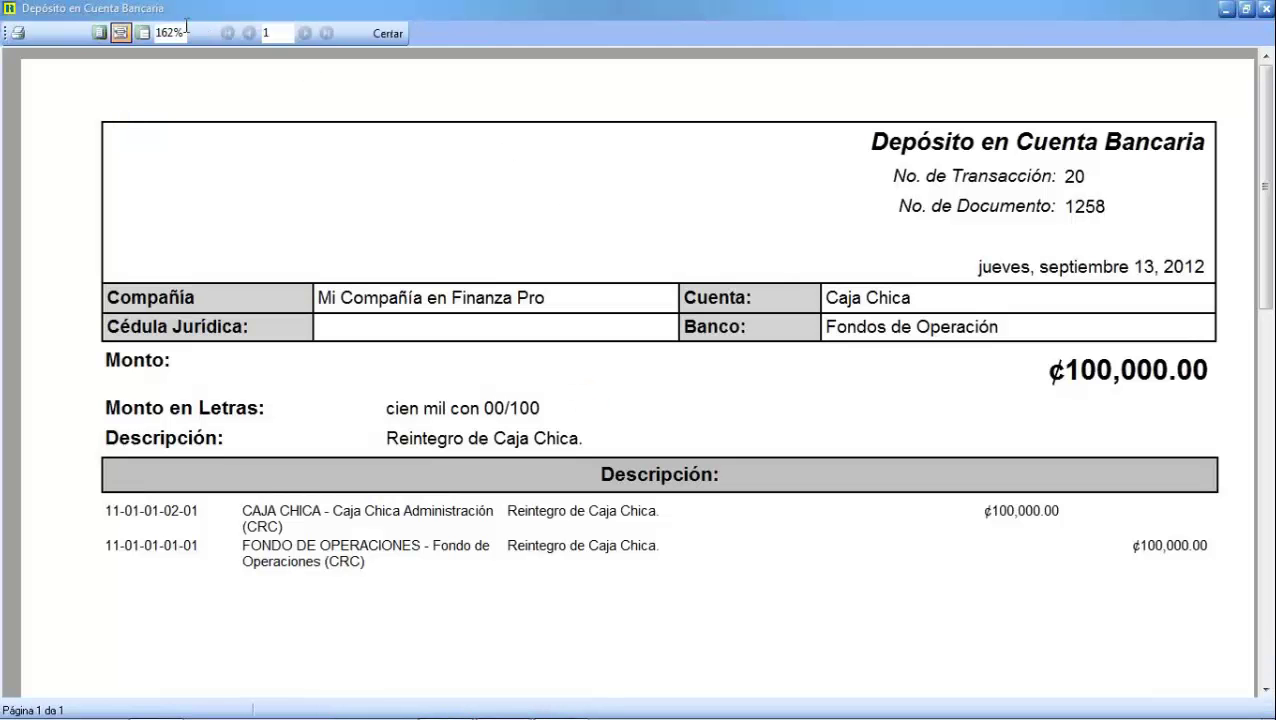
{"action": "left_click", "coordinate": [184, 31]}
{"action": "type", "text": "100.000,00"}
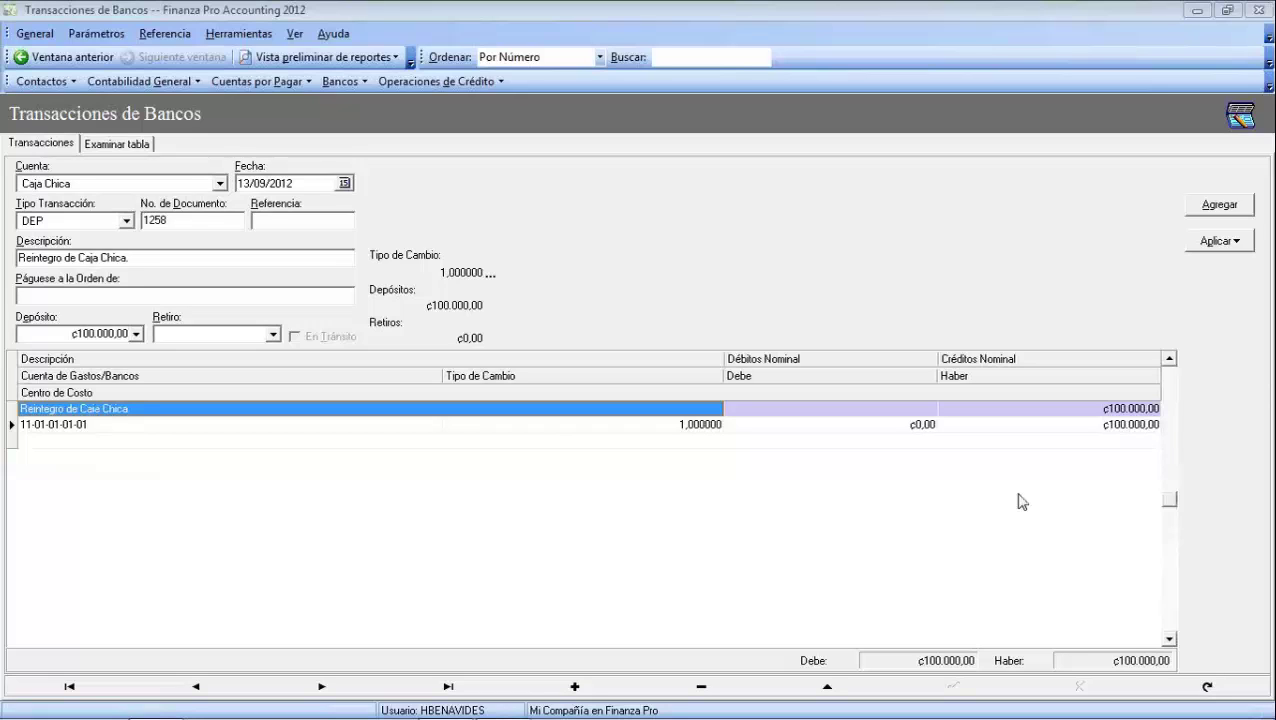
{"action": "left_click", "coordinate": [1220, 240]}
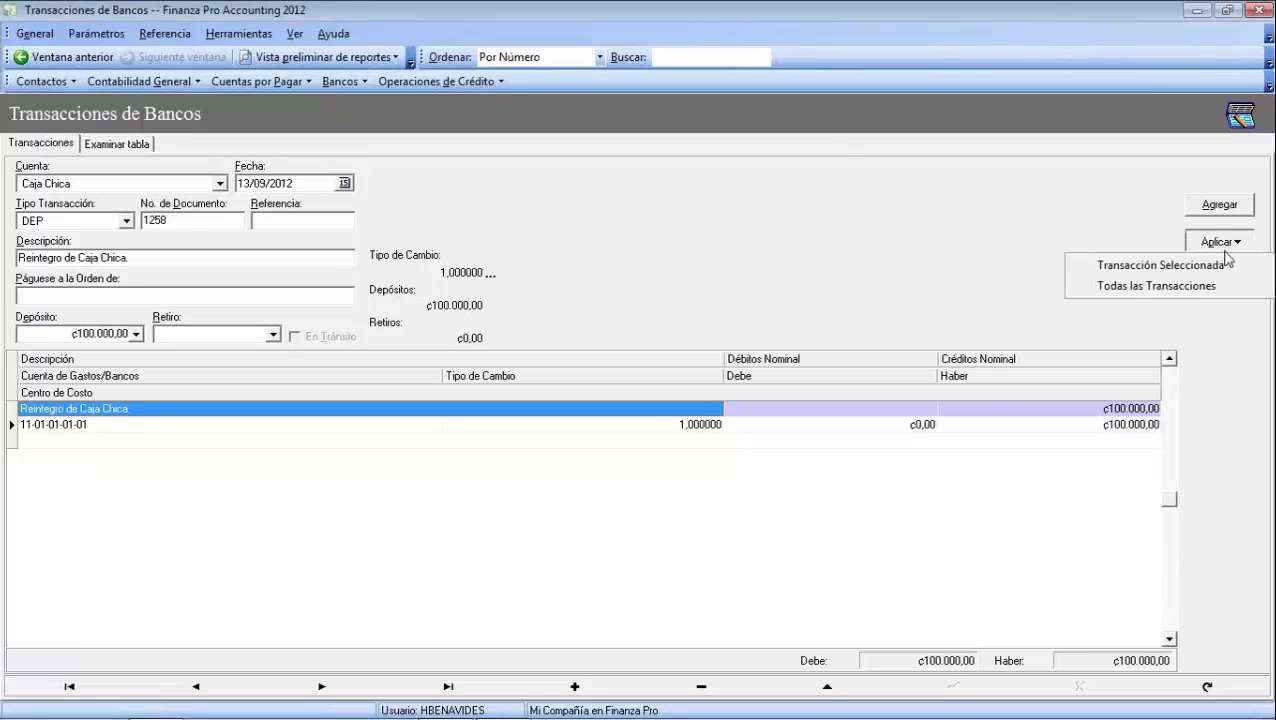
{"action": "left_click", "coordinate": [1125, 262]}
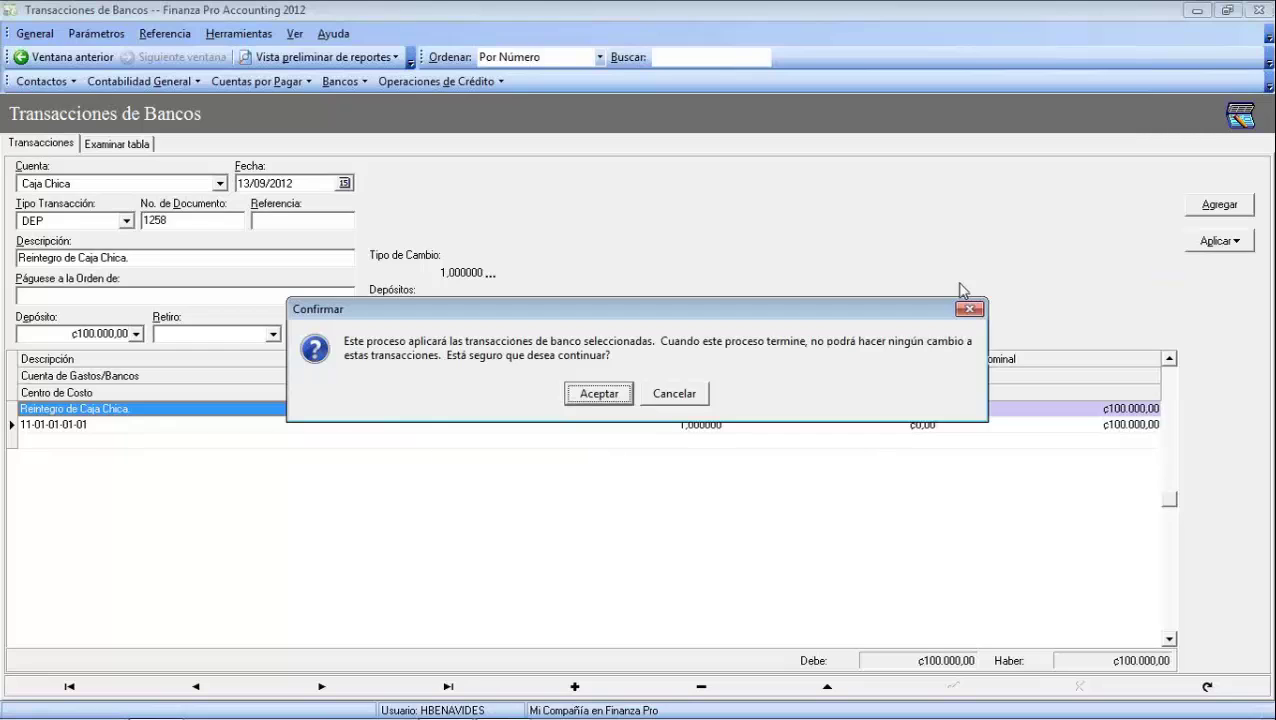
{"action": "left_click", "coordinate": [598, 393]}
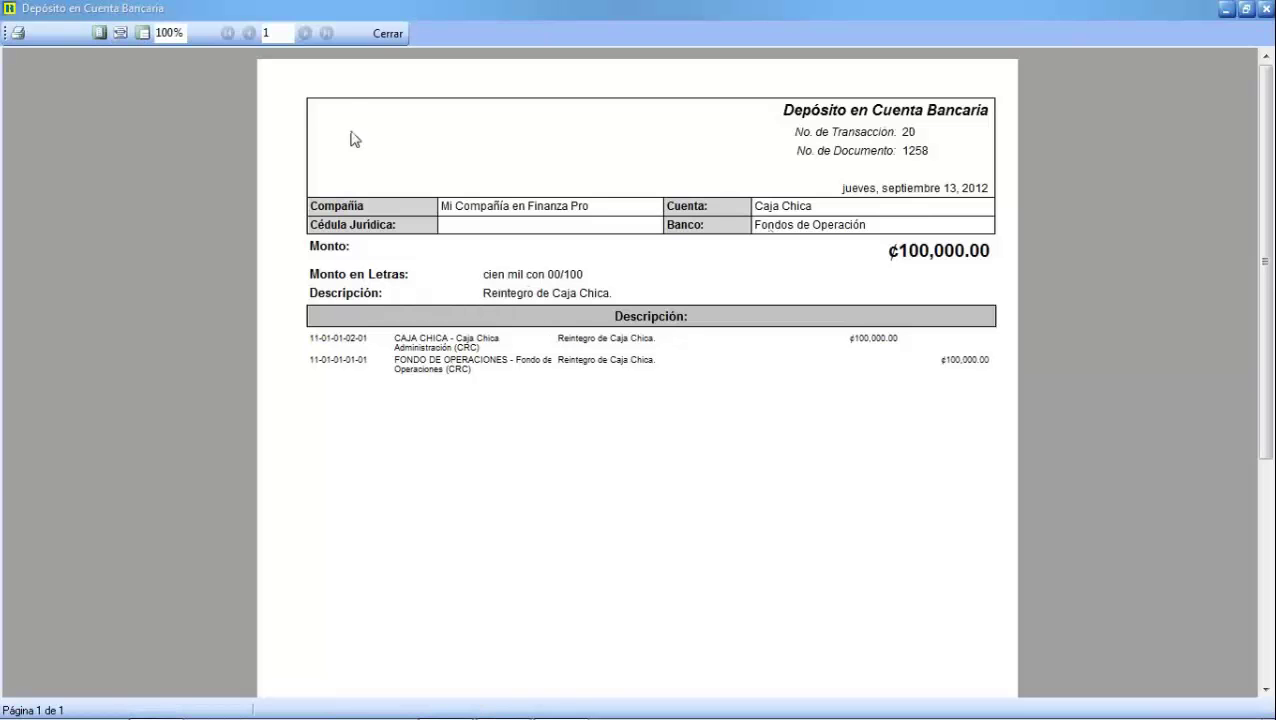
{"action": "left_click", "coordinate": [388, 33]}
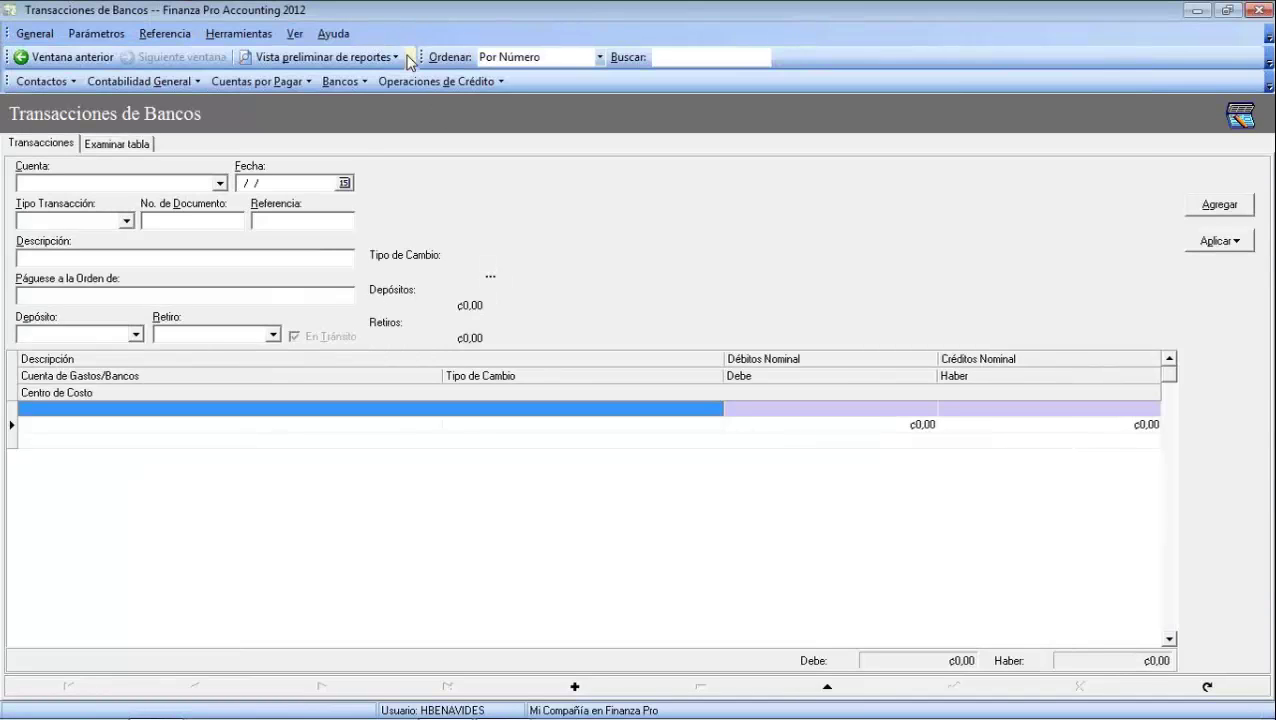
Generate the bank transaction history report for the date range filtered to Caja Chica, then close it
{"action": "left_click", "coordinate": [340, 57]}
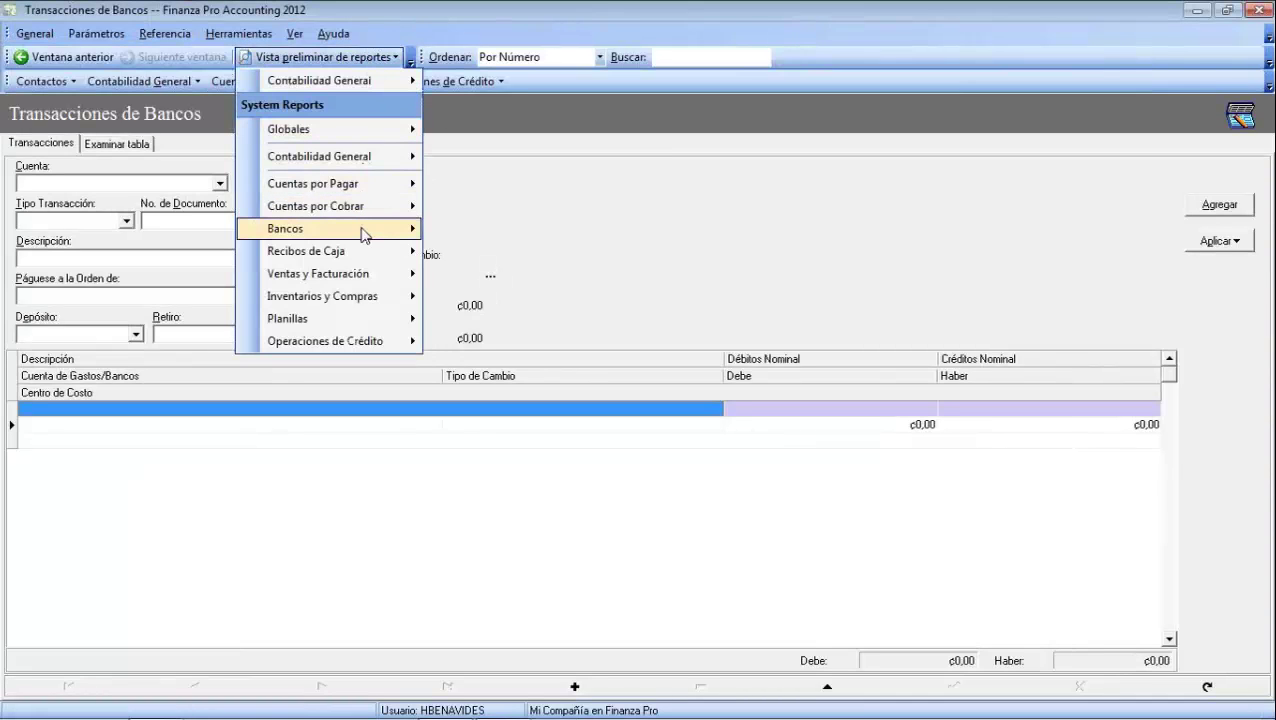
{"action": "mouse_move", "coordinate": [365, 230]}
{"action": "left_click", "coordinate": [598, 300]}
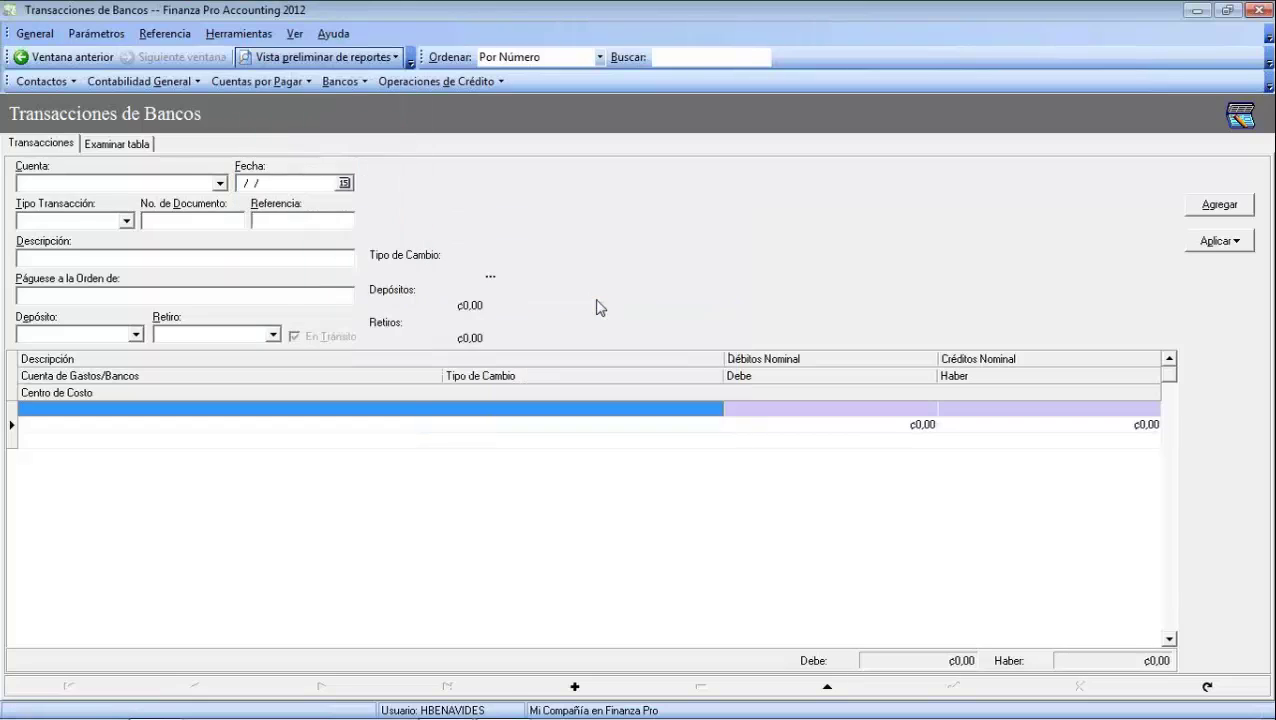
{"action": "left_click", "coordinate": [397, 296]}
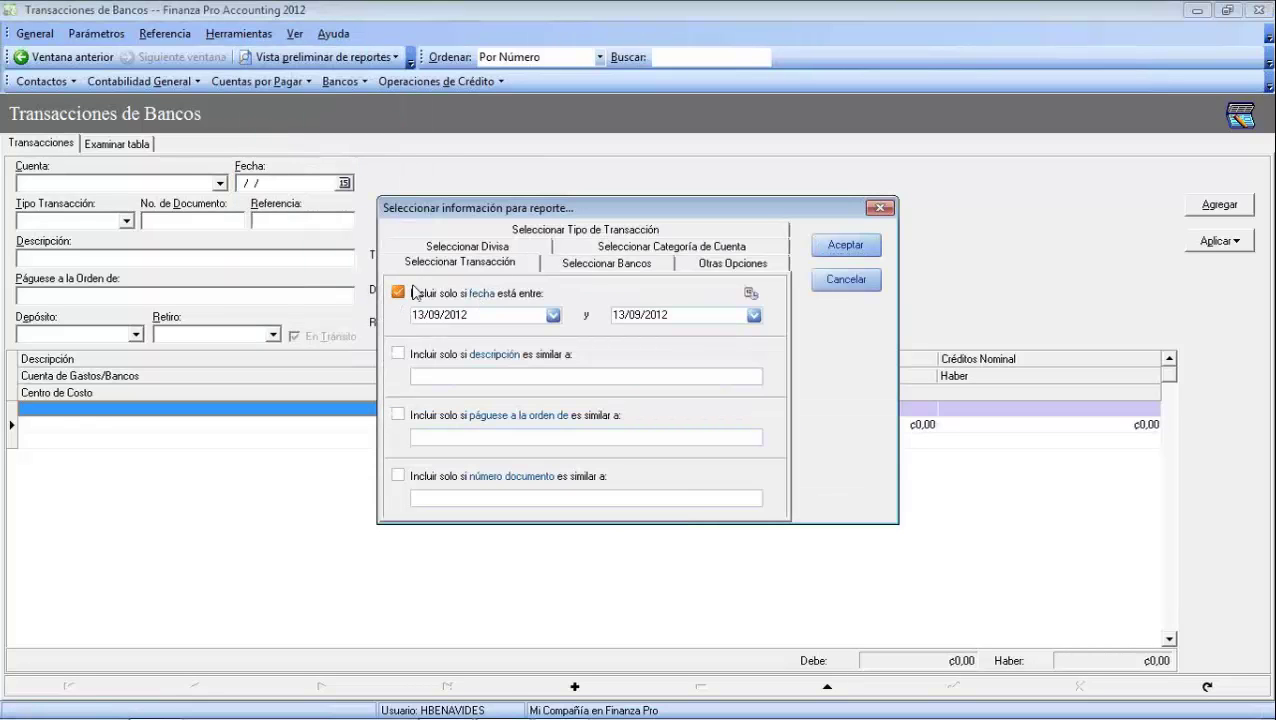
{"action": "left_click", "coordinate": [588, 264]}
{"action": "left_click", "coordinate": [754, 316]}
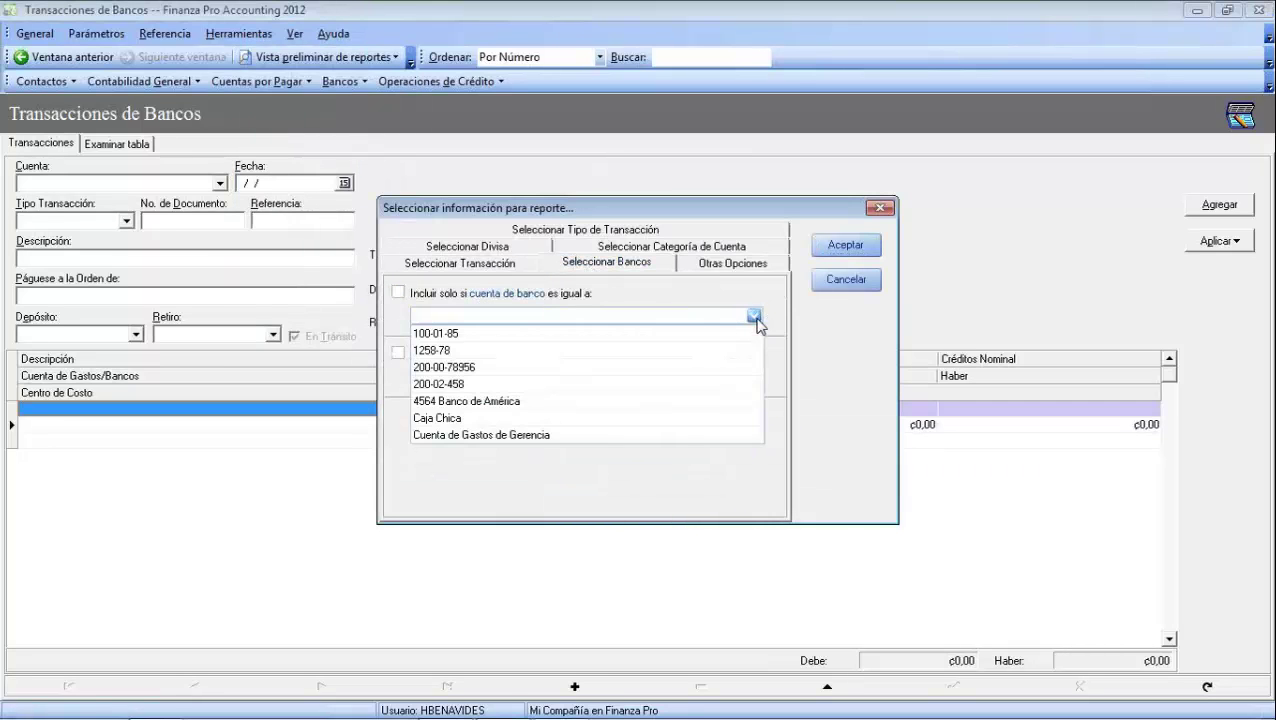
{"action": "left_click", "coordinate": [507, 418]}
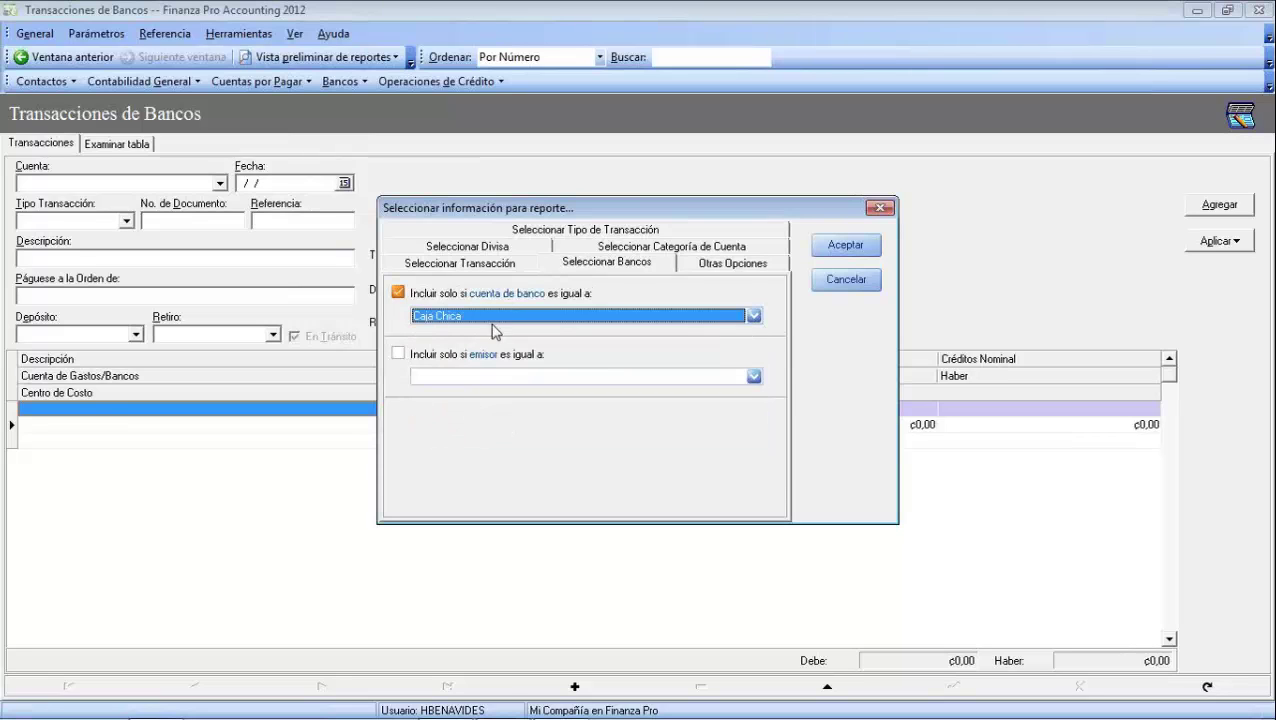
{"action": "left_click", "coordinate": [858, 245]}
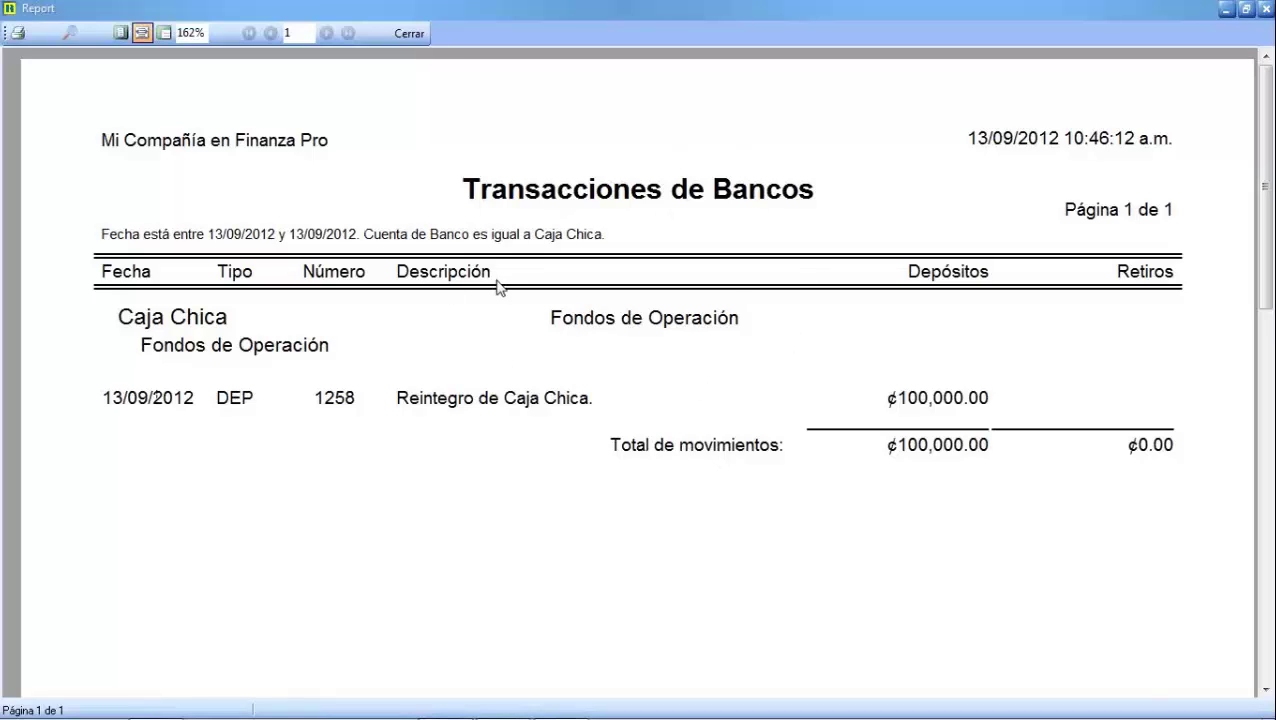
{"action": "left_click", "coordinate": [409, 33]}
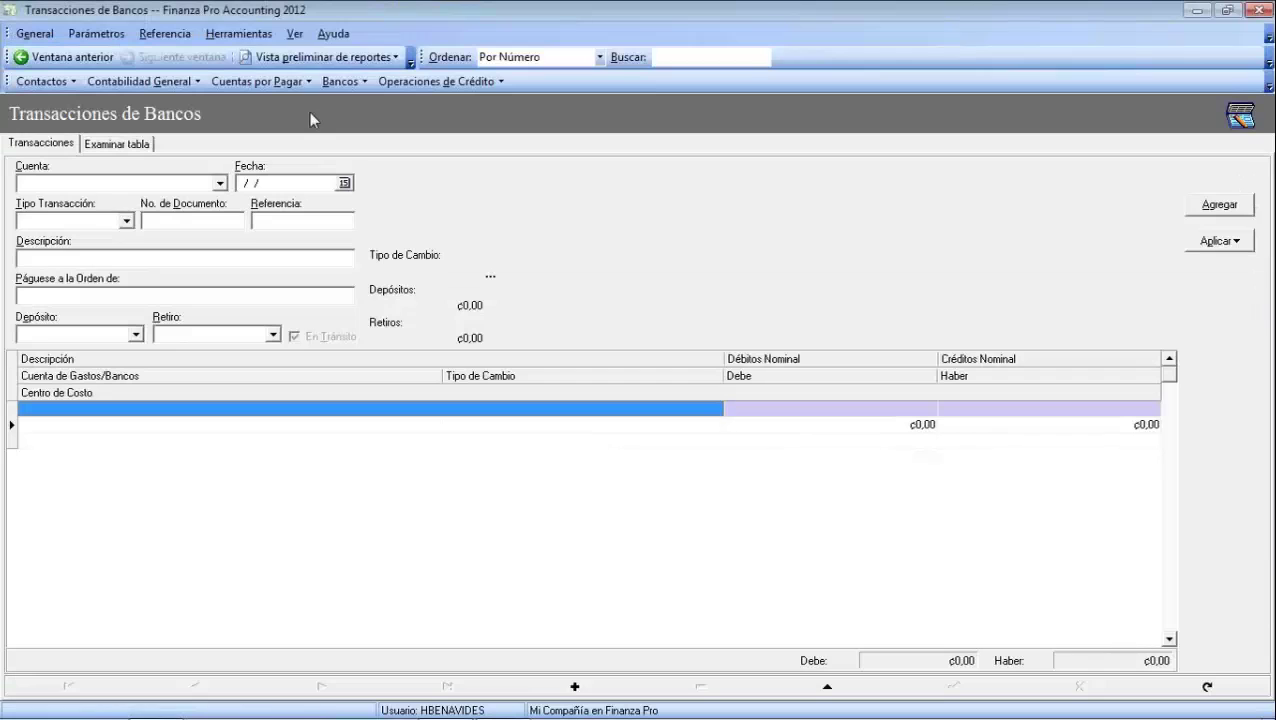
Preview Balances de Cuentas por Banco-Divisa for today, 13/09/2012, filtered to Caja Chica
{"action": "left_click", "coordinate": [388, 62]}
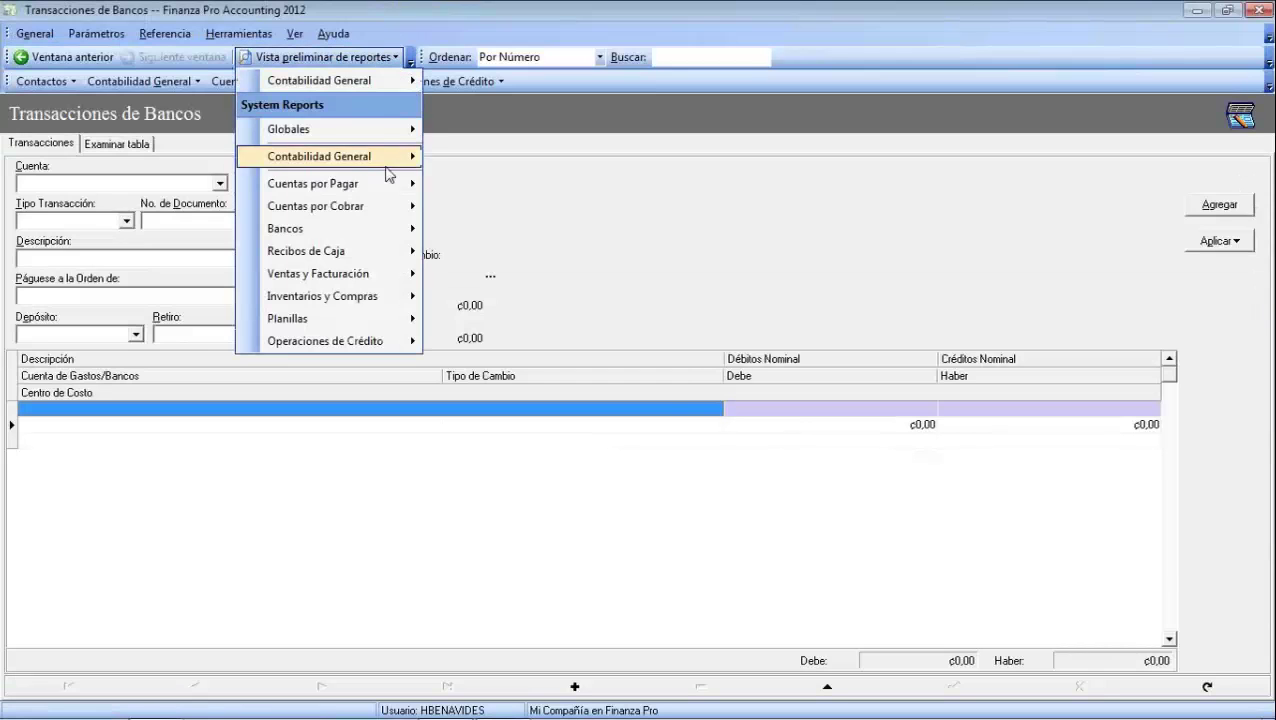
{"action": "mouse_move", "coordinate": [380, 238]}
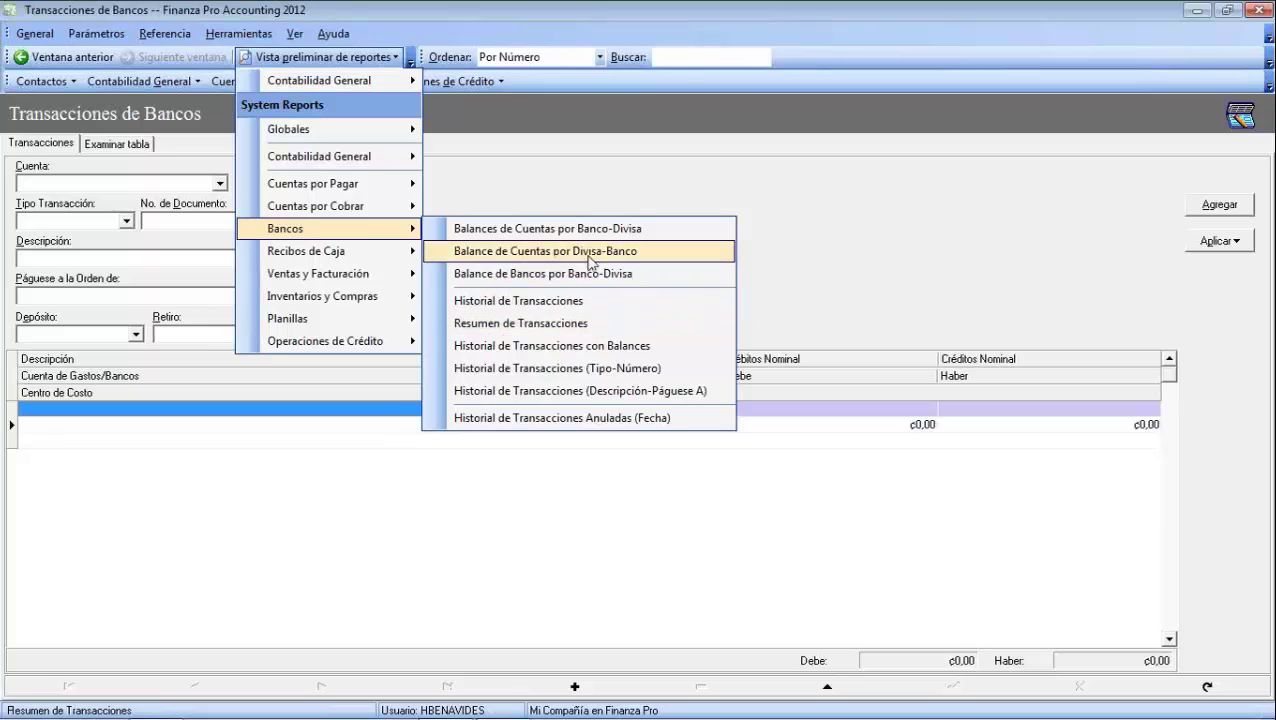
{"action": "left_click", "coordinate": [509, 230]}
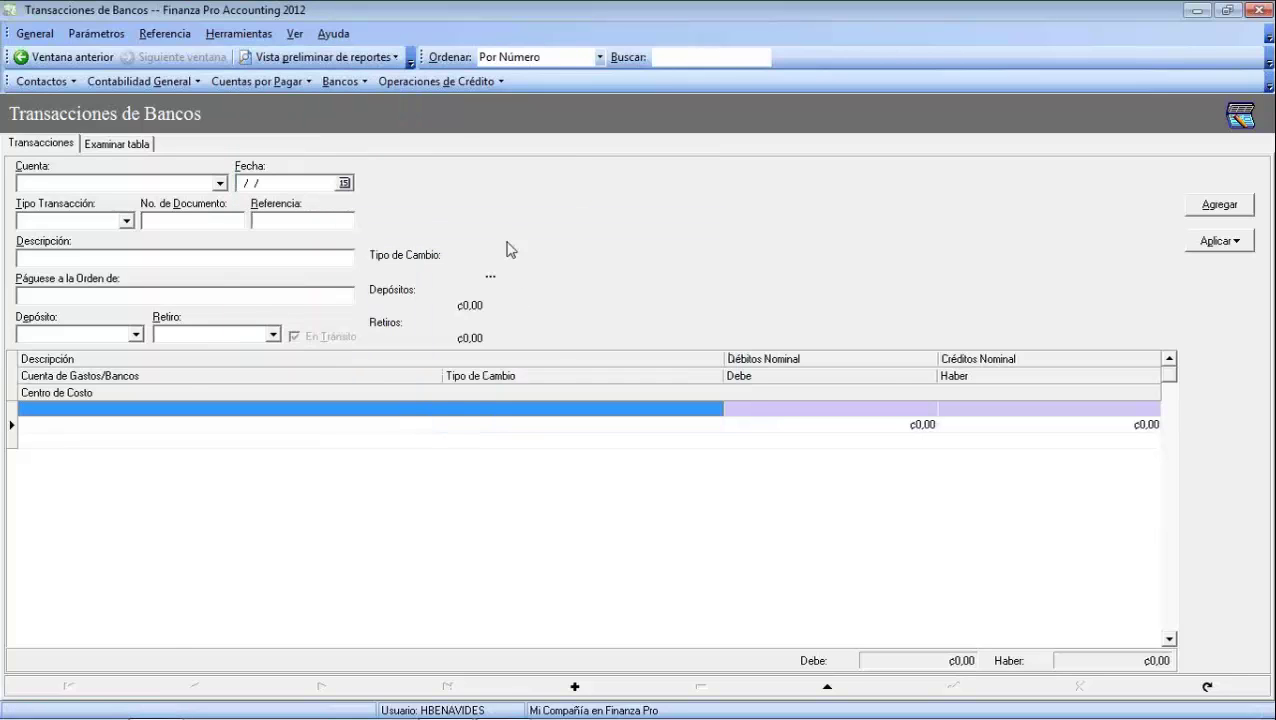
{"action": "left_click", "coordinate": [753, 283]}
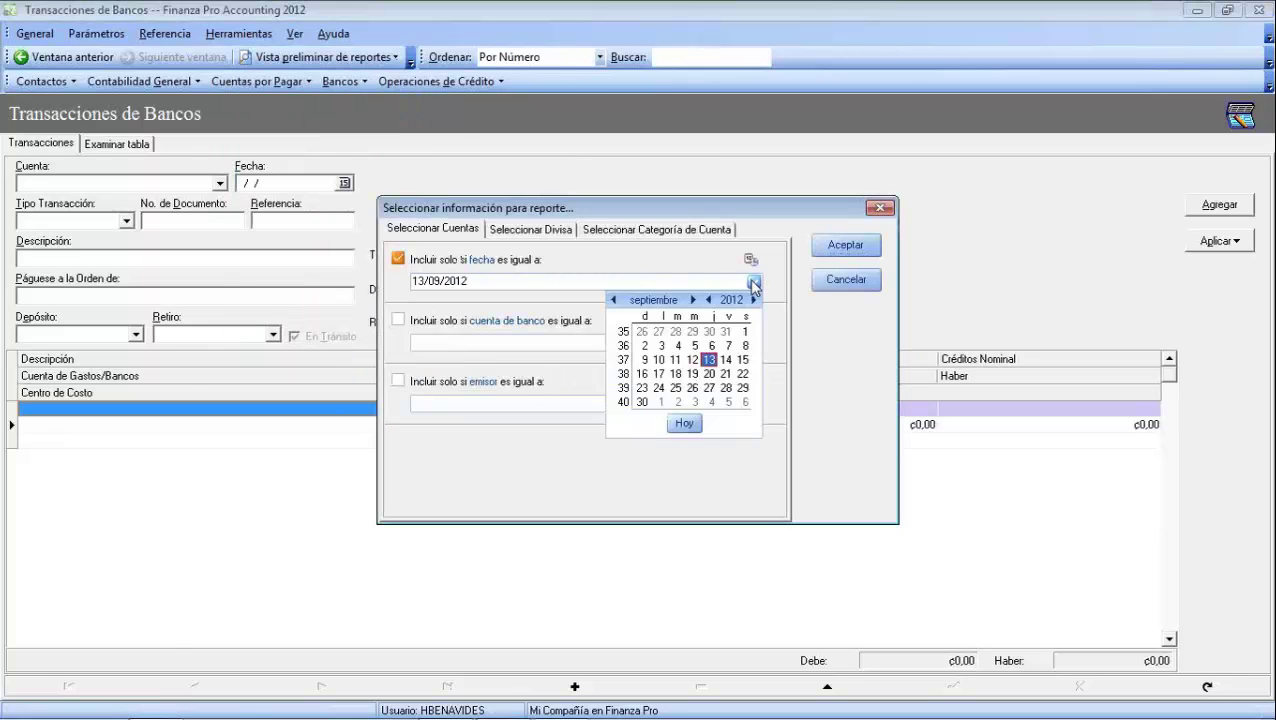
{"action": "left_click", "coordinate": [684, 423]}
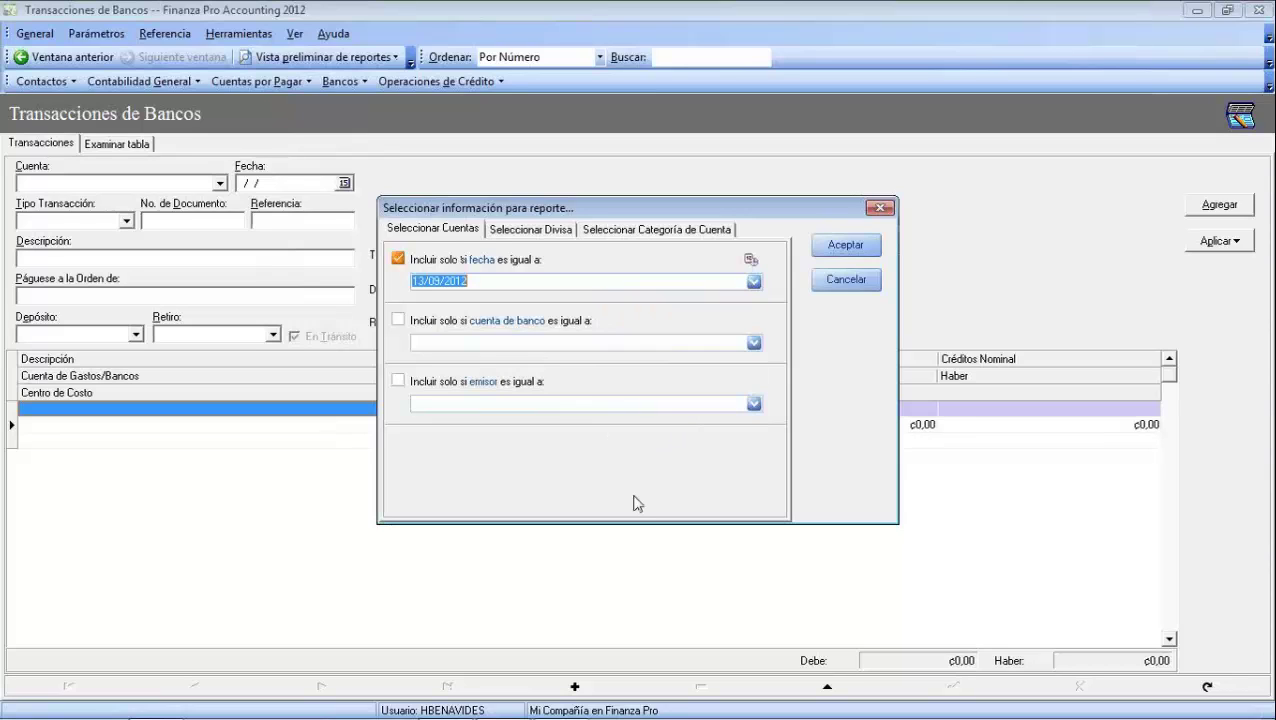
{"action": "left_click", "coordinate": [754, 343]}
{"action": "left_click", "coordinate": [462, 450]}
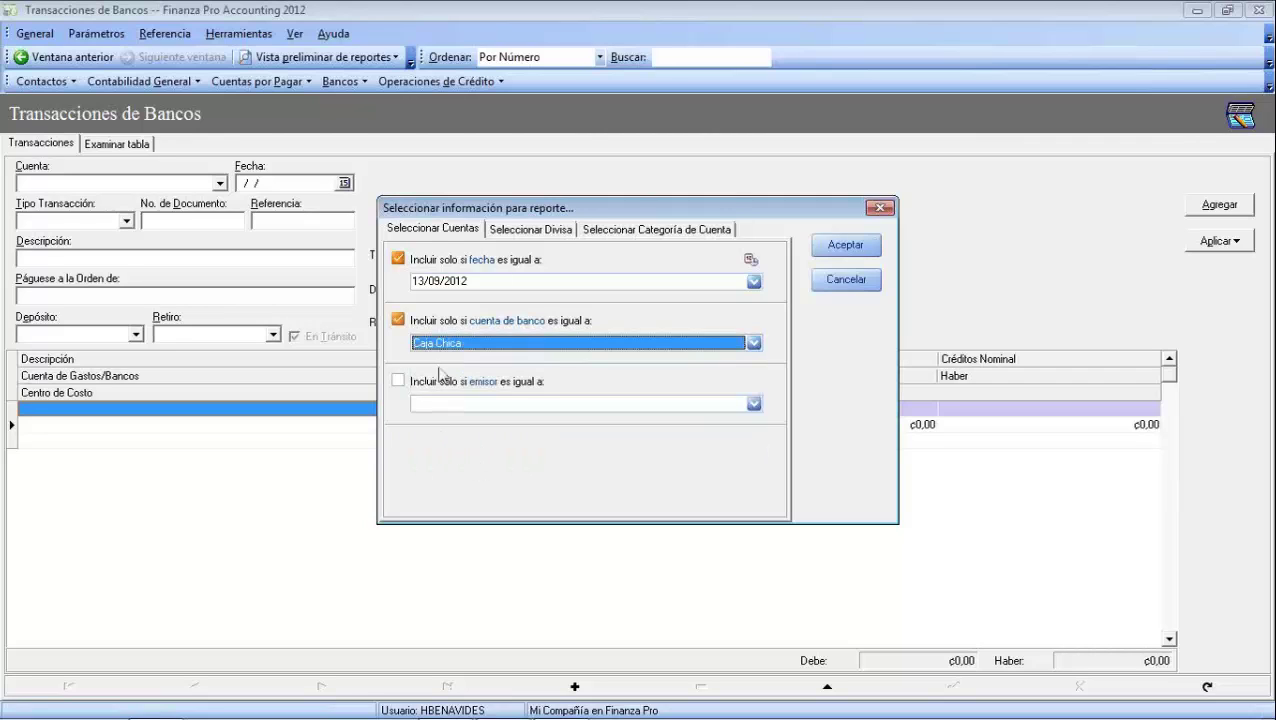
{"action": "left_click", "coordinate": [556, 229]}
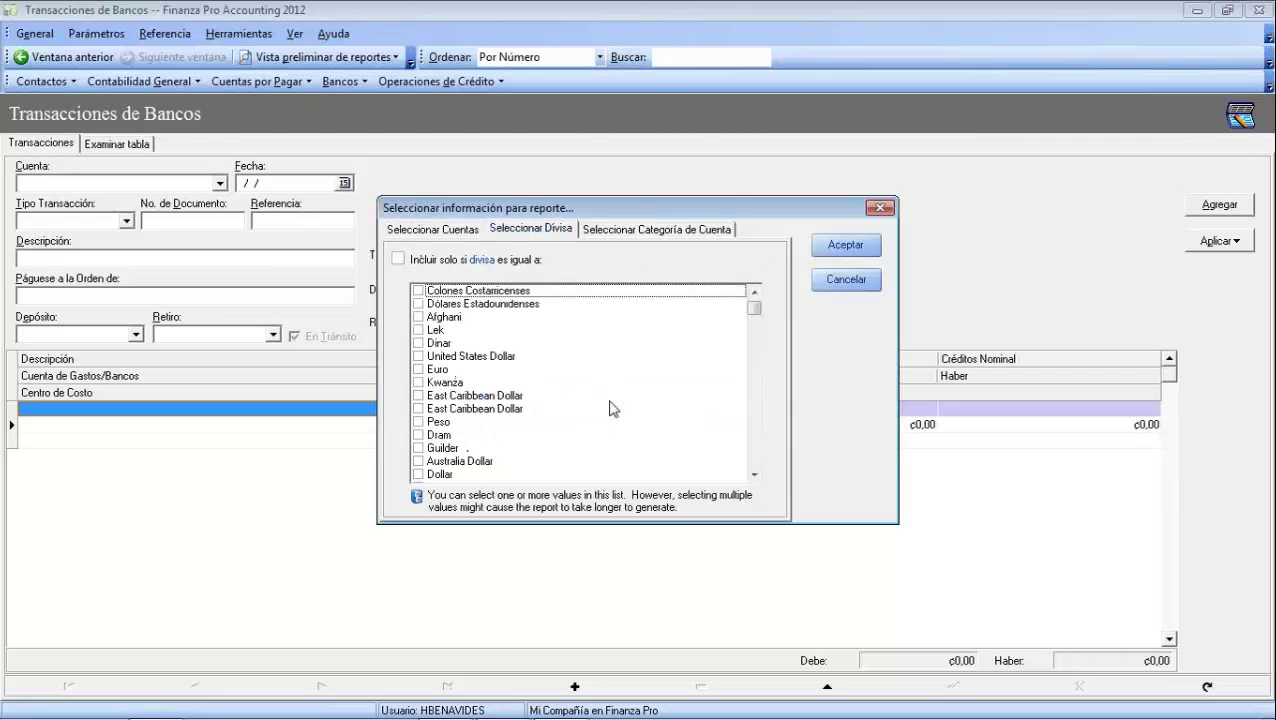
{"action": "left_click", "coordinate": [684, 230]}
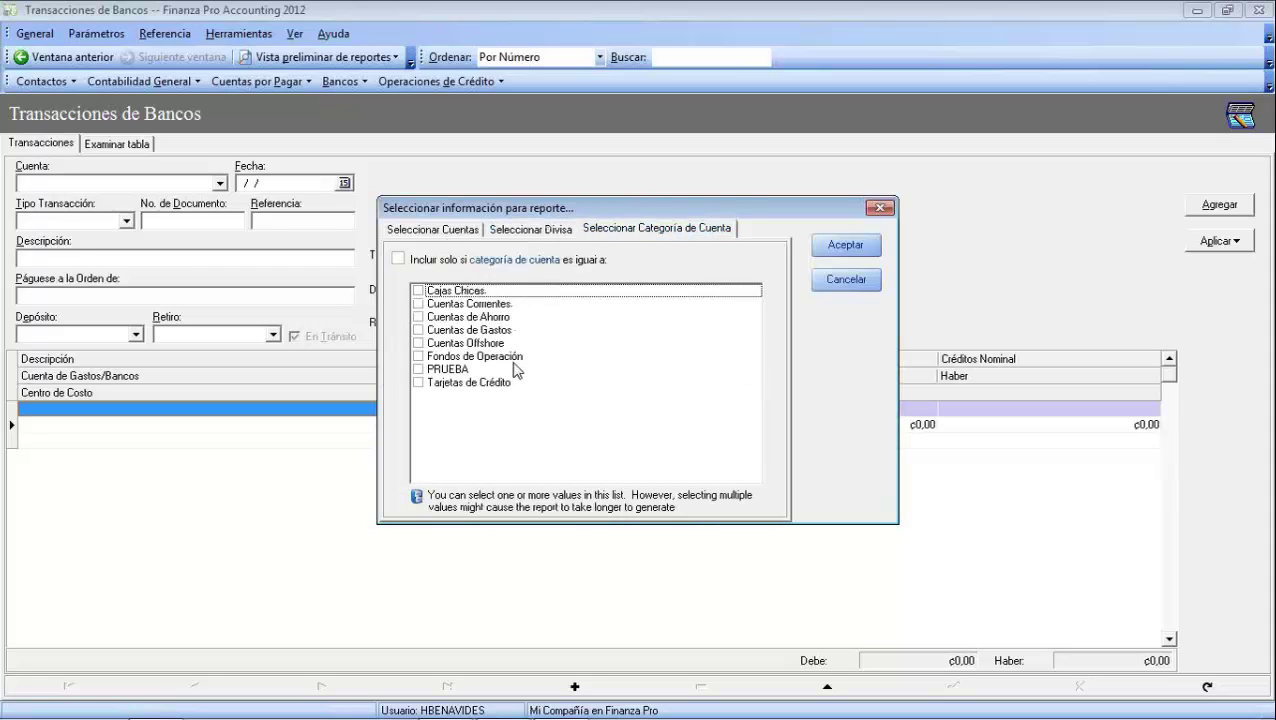
{"action": "left_click", "coordinate": [447, 231]}
{"action": "left_click", "coordinate": [848, 250]}
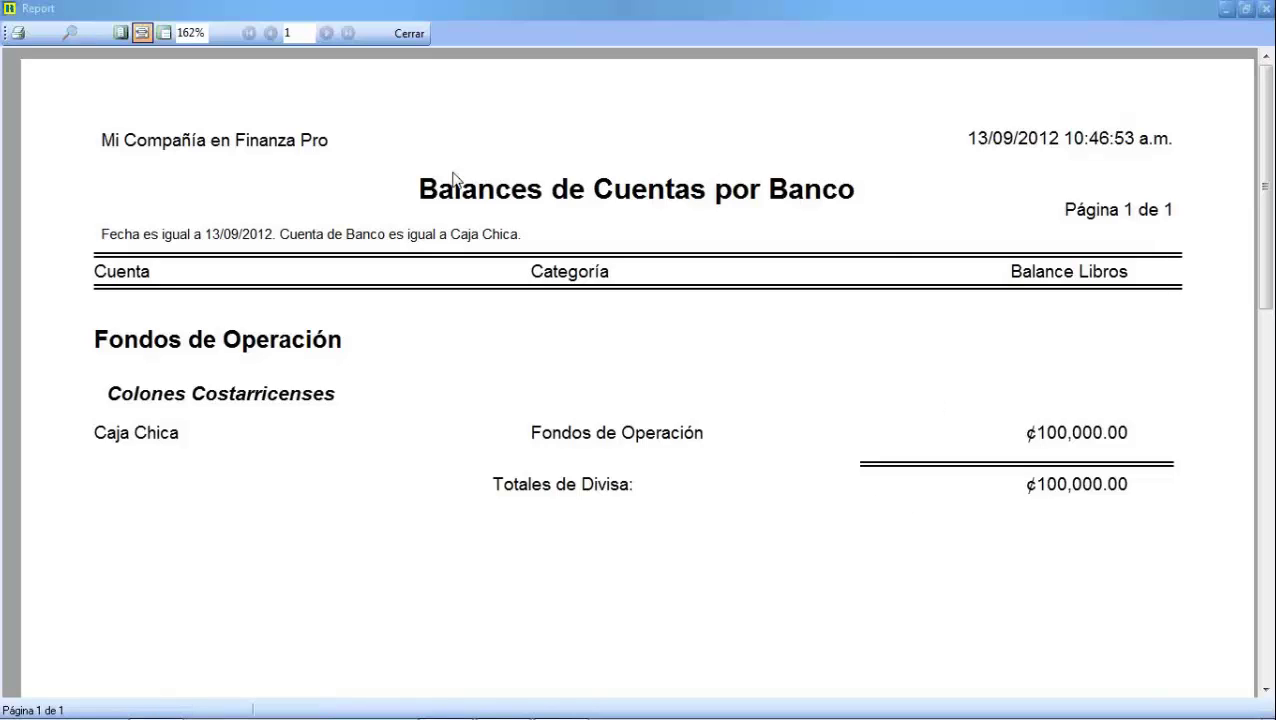
Regenerate the balances report for 4564 Banco de América with the date condition ticked, then close it
{"action": "left_click", "coordinate": [67, 38]}
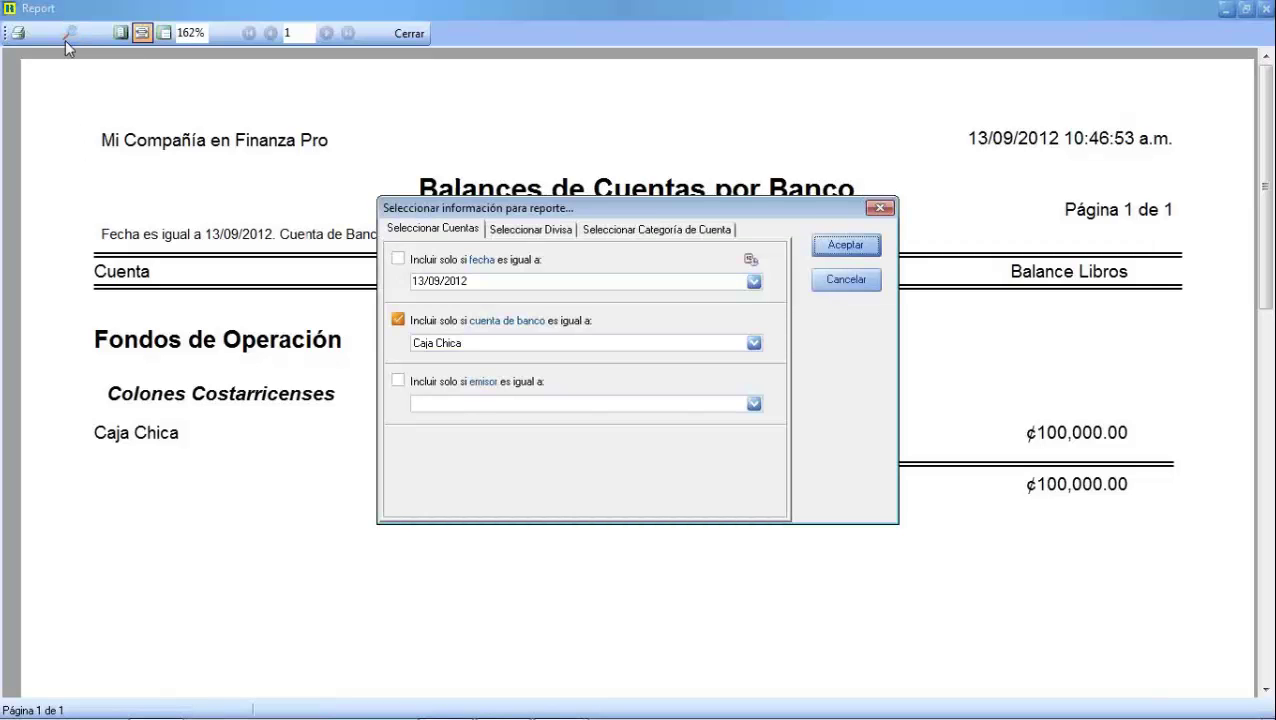
{"action": "left_click", "coordinate": [754, 343]}
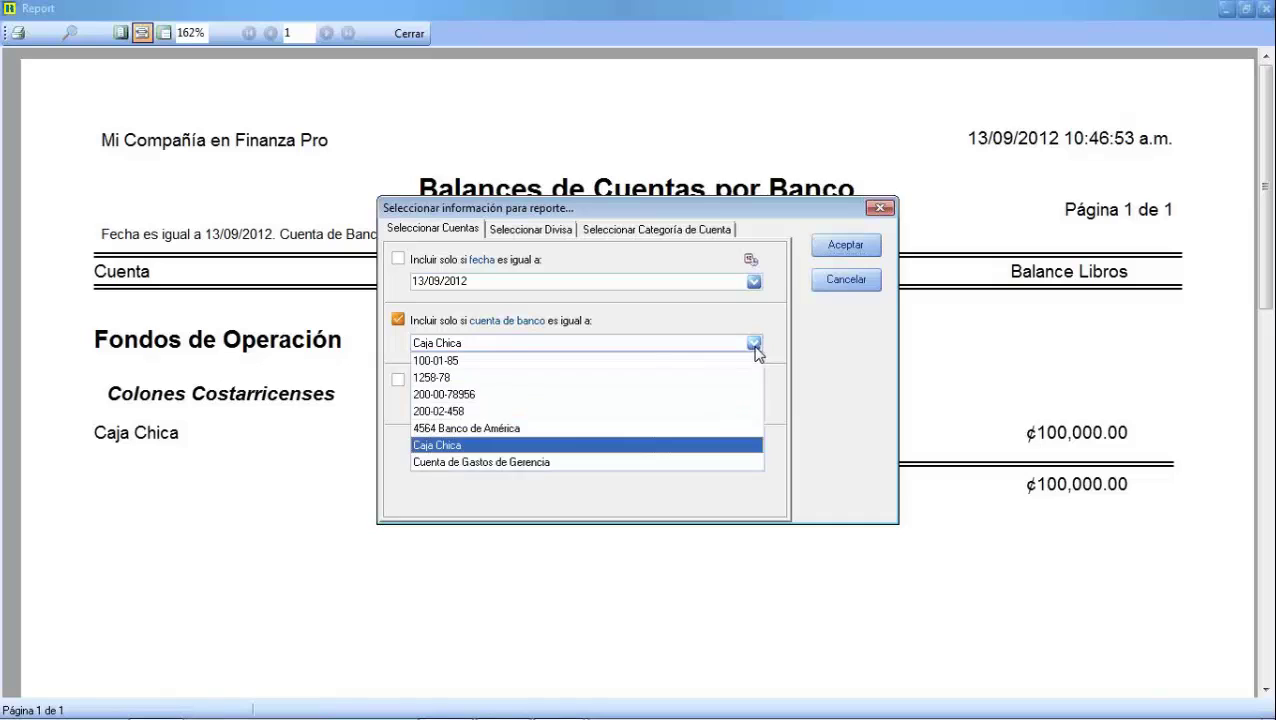
{"action": "left_click", "coordinate": [512, 430]}
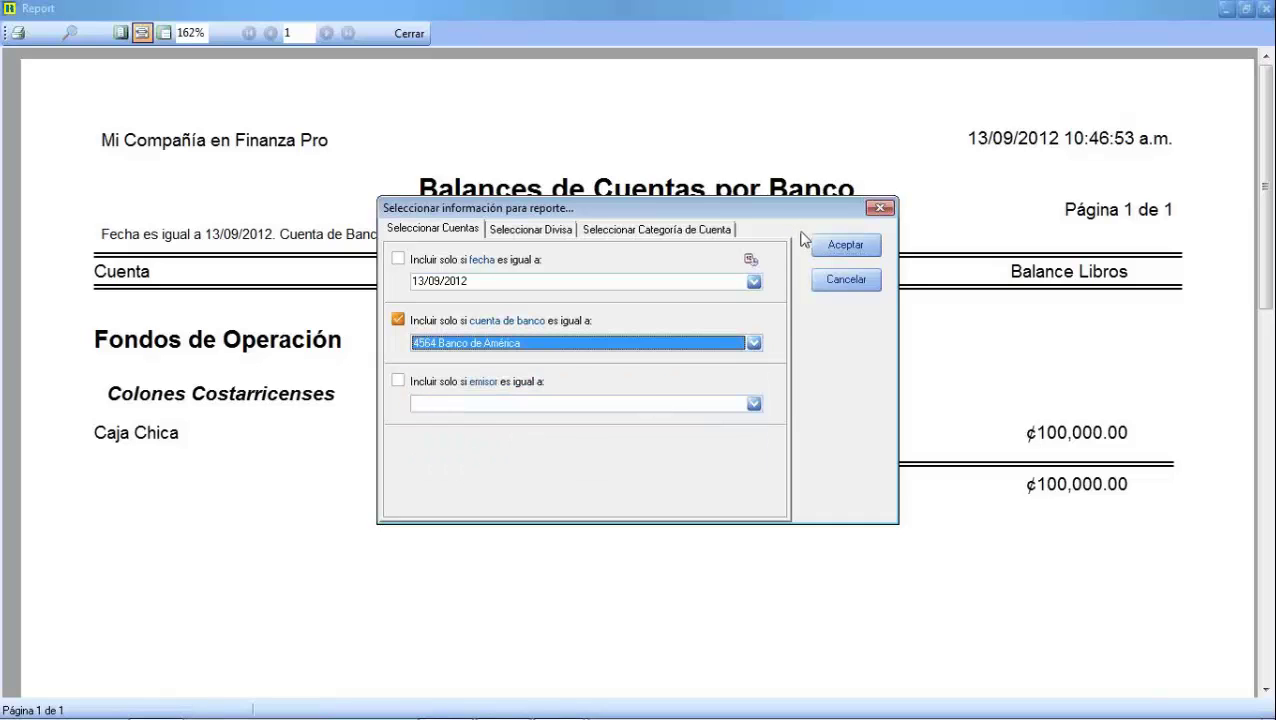
{"action": "left_click", "coordinate": [833, 247]}
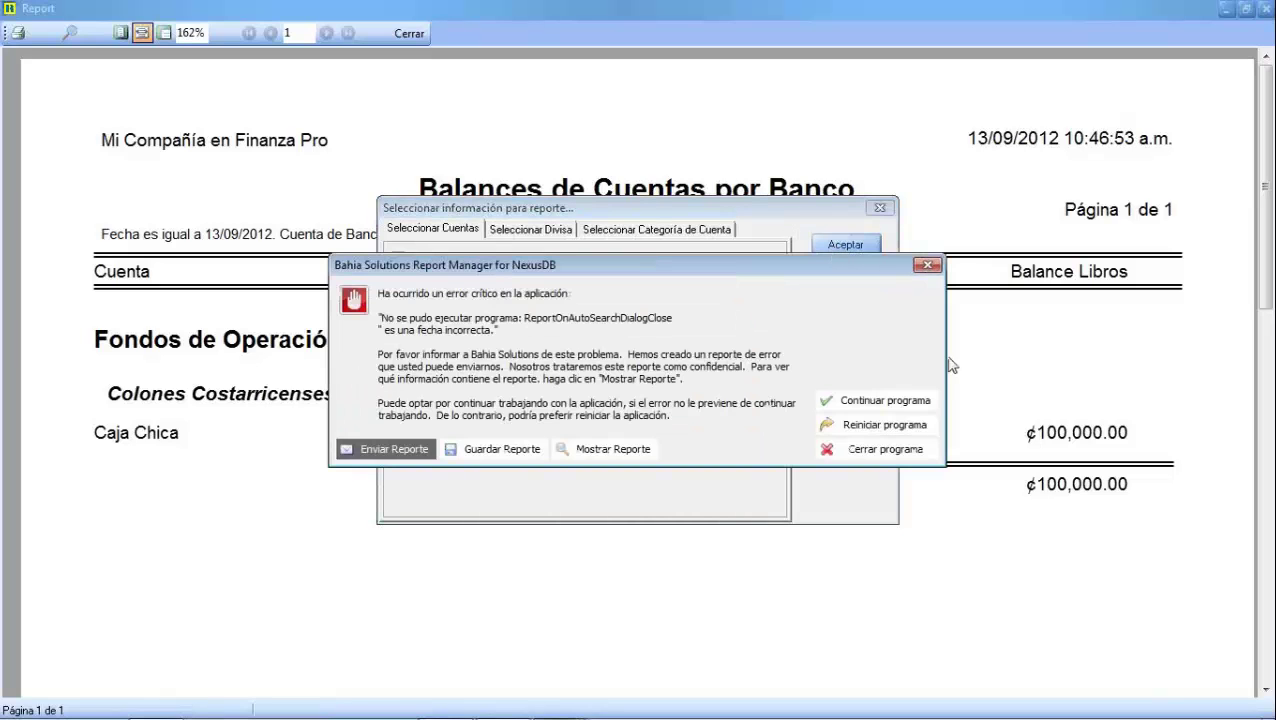
{"action": "left_click", "coordinate": [884, 402]}
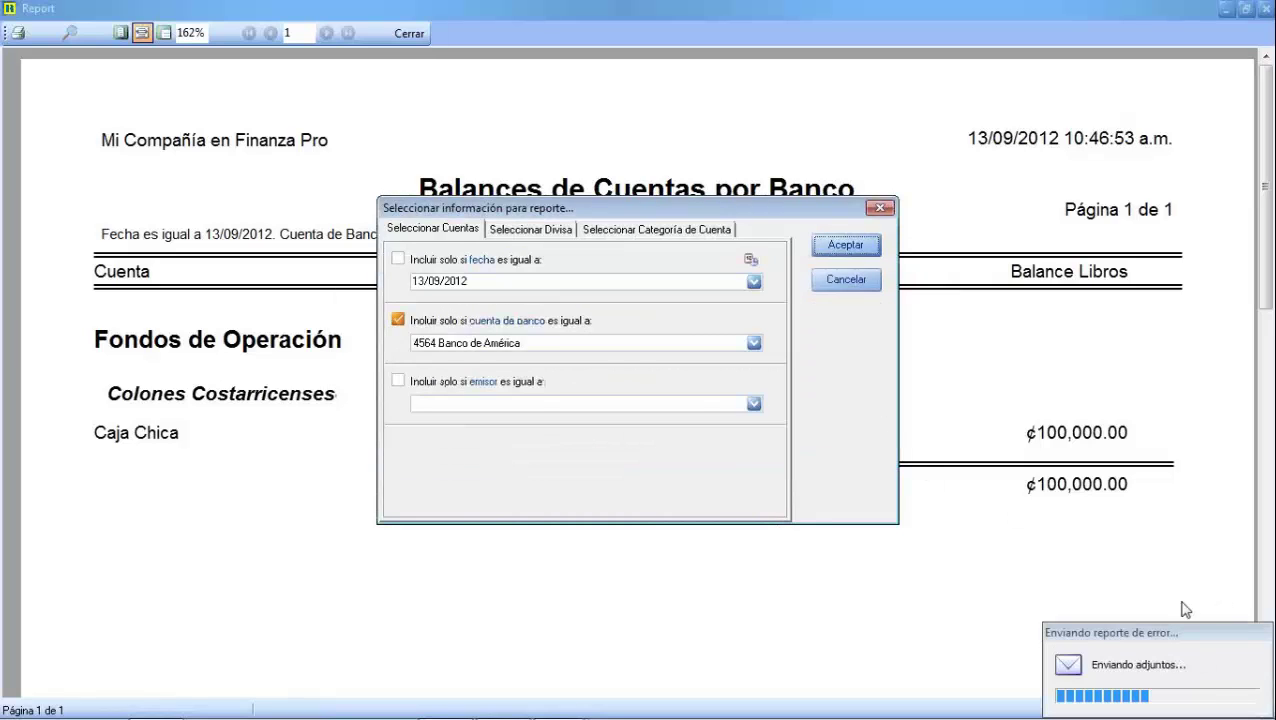
{"action": "left_click", "coordinate": [398, 259]}
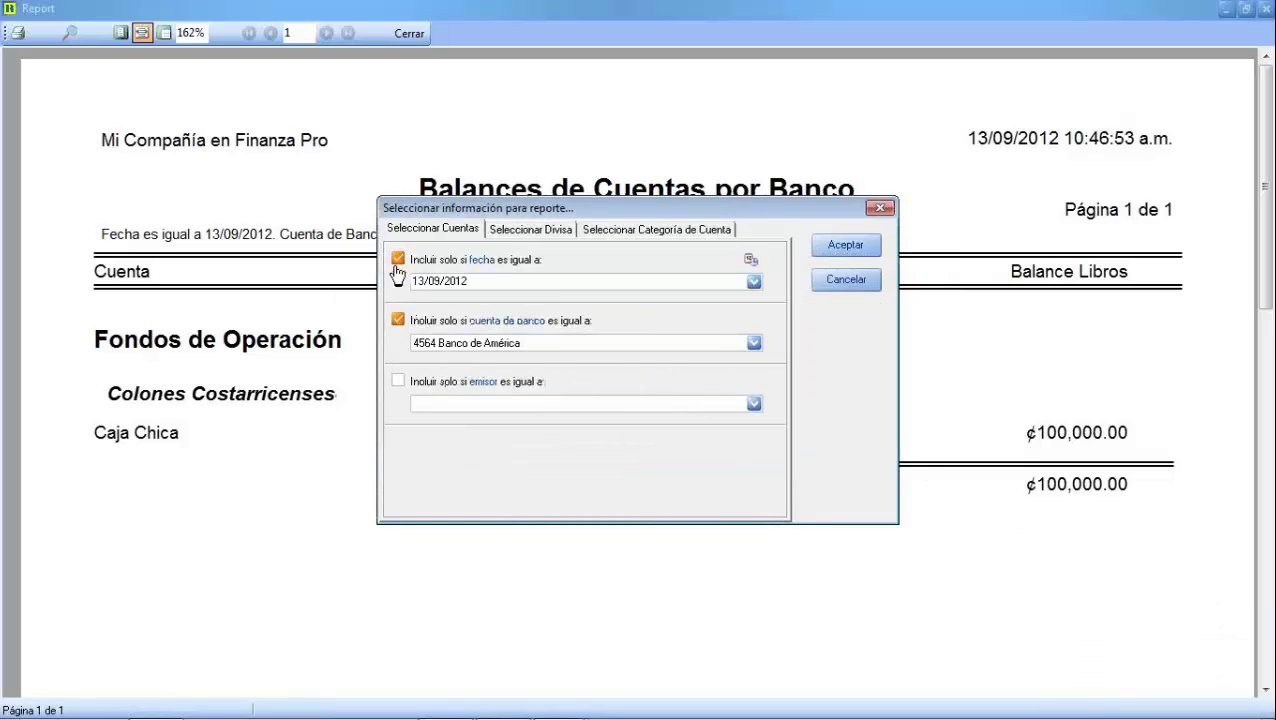
{"action": "left_click", "coordinate": [846, 246]}
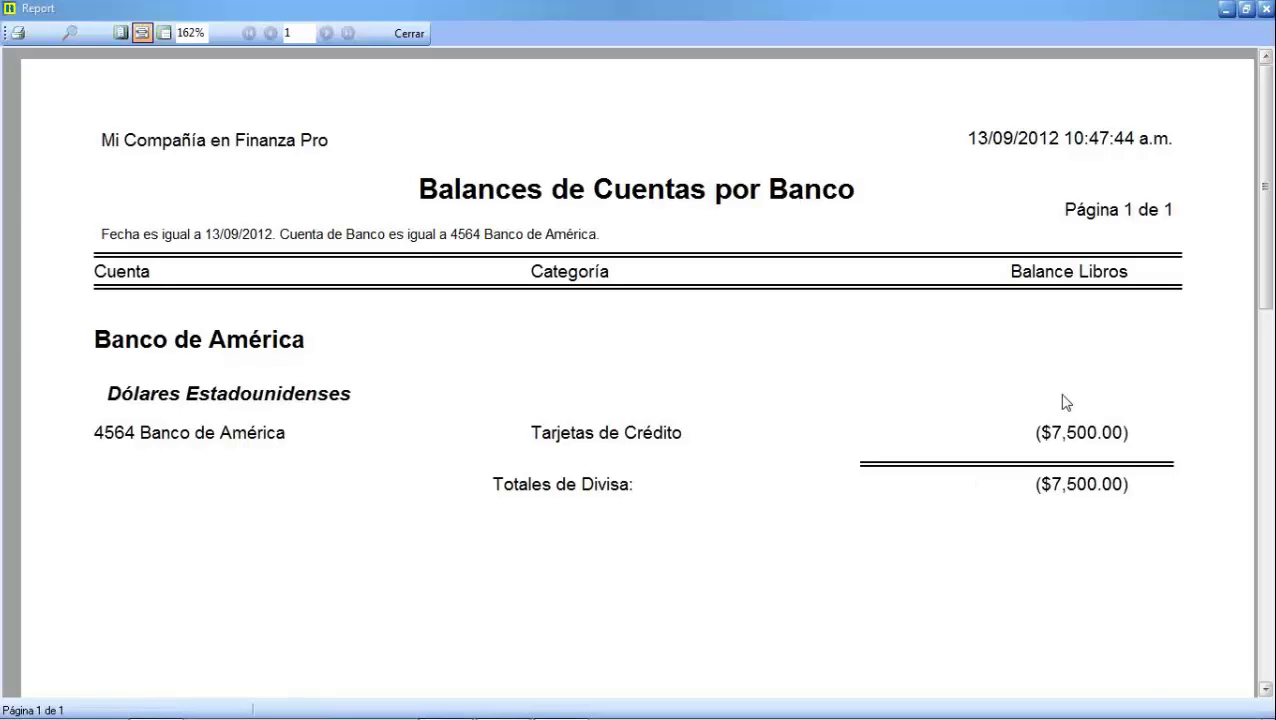
{"action": "left_click", "coordinate": [409, 36]}
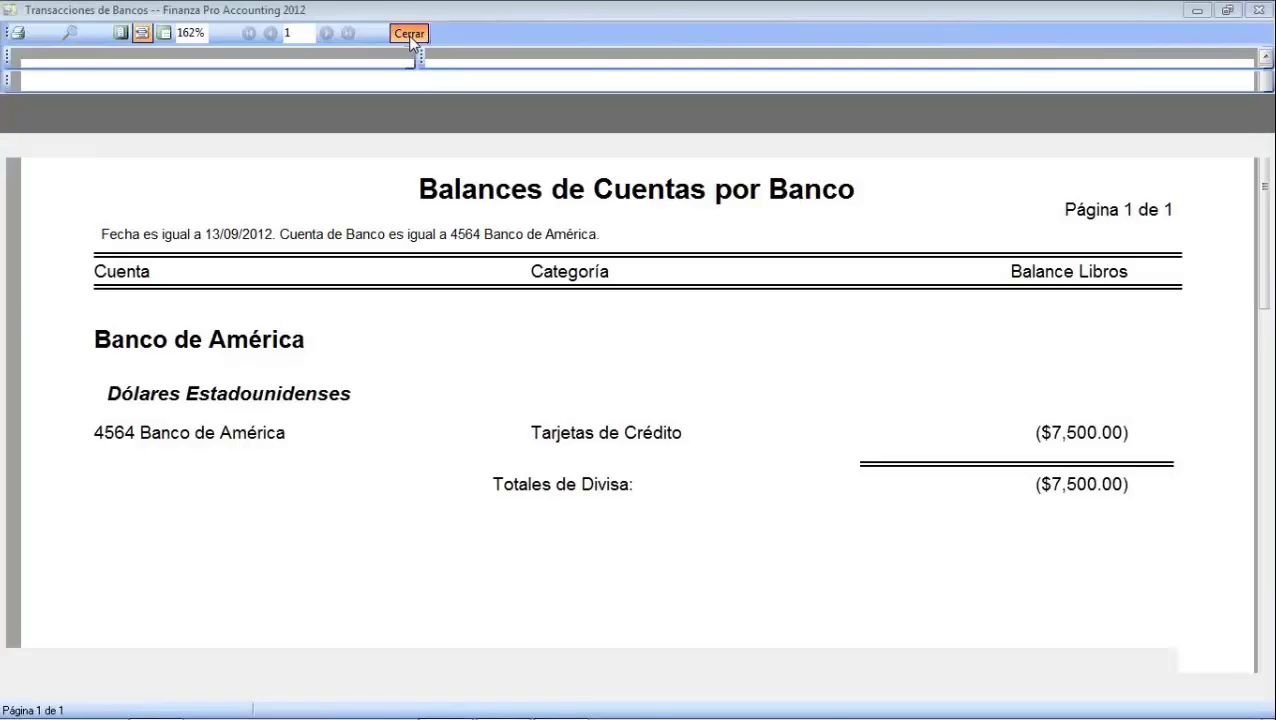
{"action": "left_click", "coordinate": [333, 57]}
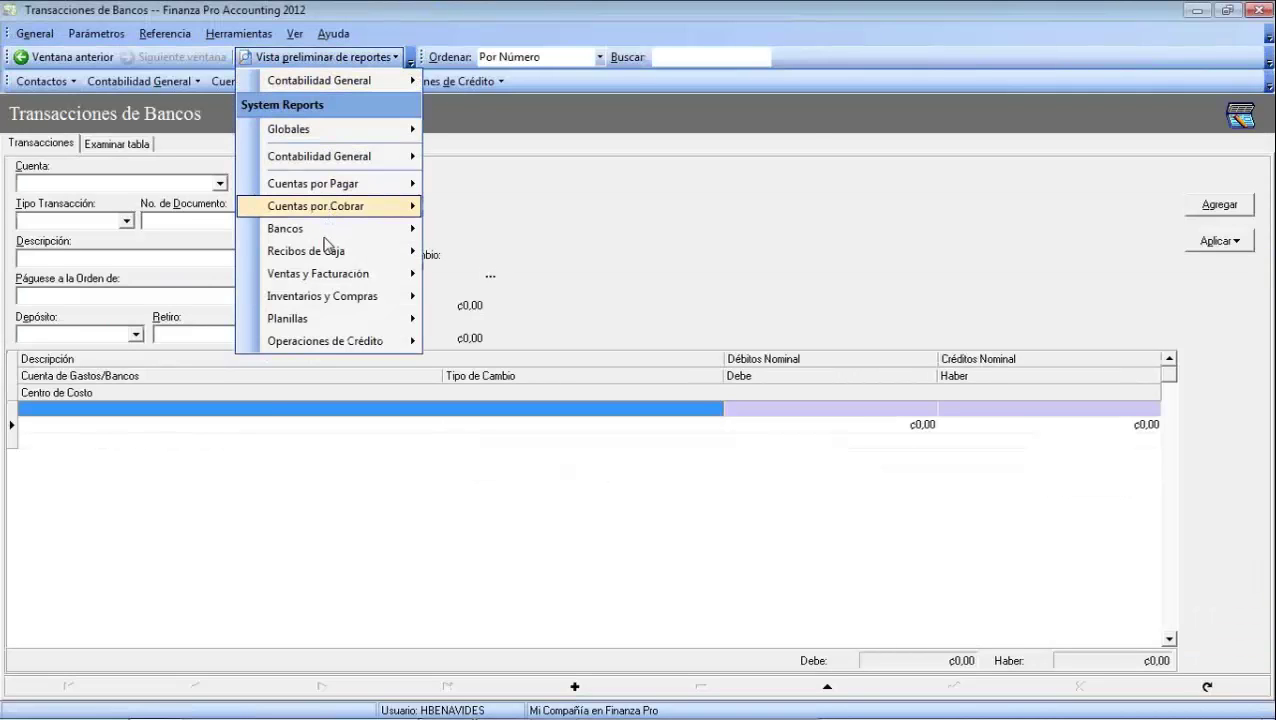
Show the Bancos submenu of report previews
{"action": "mouse_move", "coordinate": [330, 229]}
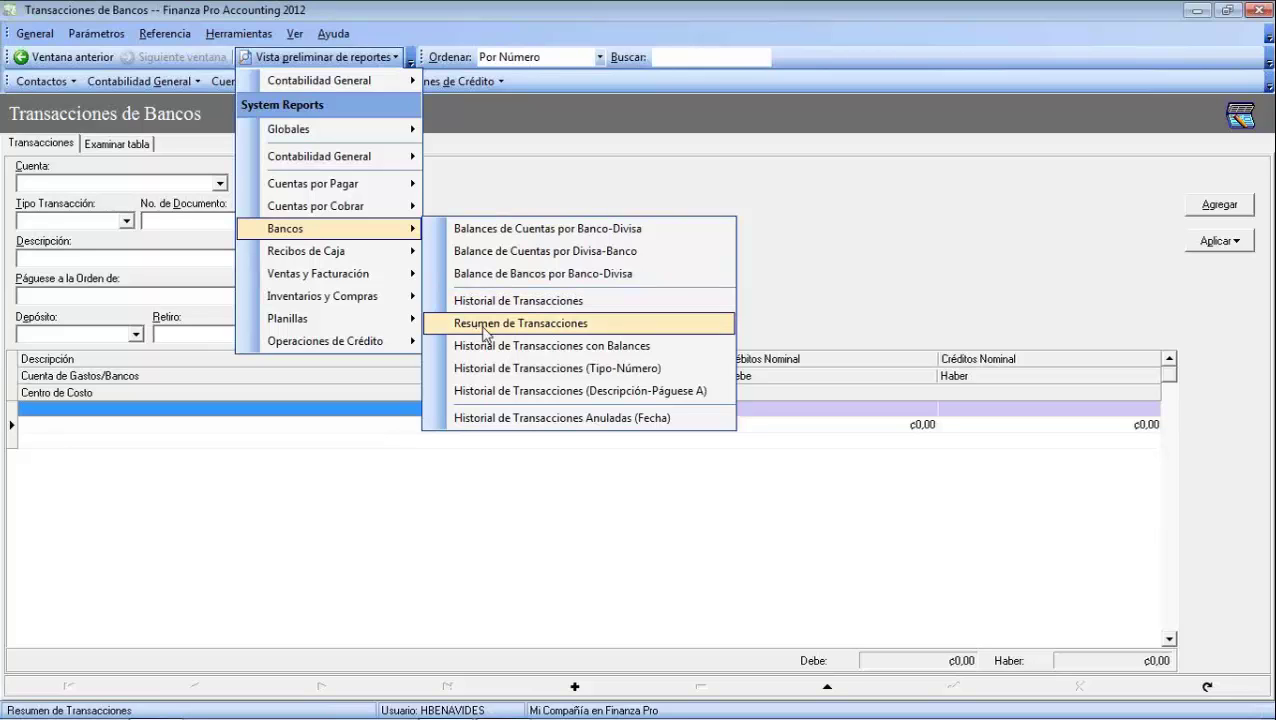
Preview Resumen de Transacciones from today, 13/09/2012, for the BAC San José current account, then close it
{"action": "left_click", "coordinate": [530, 323]}
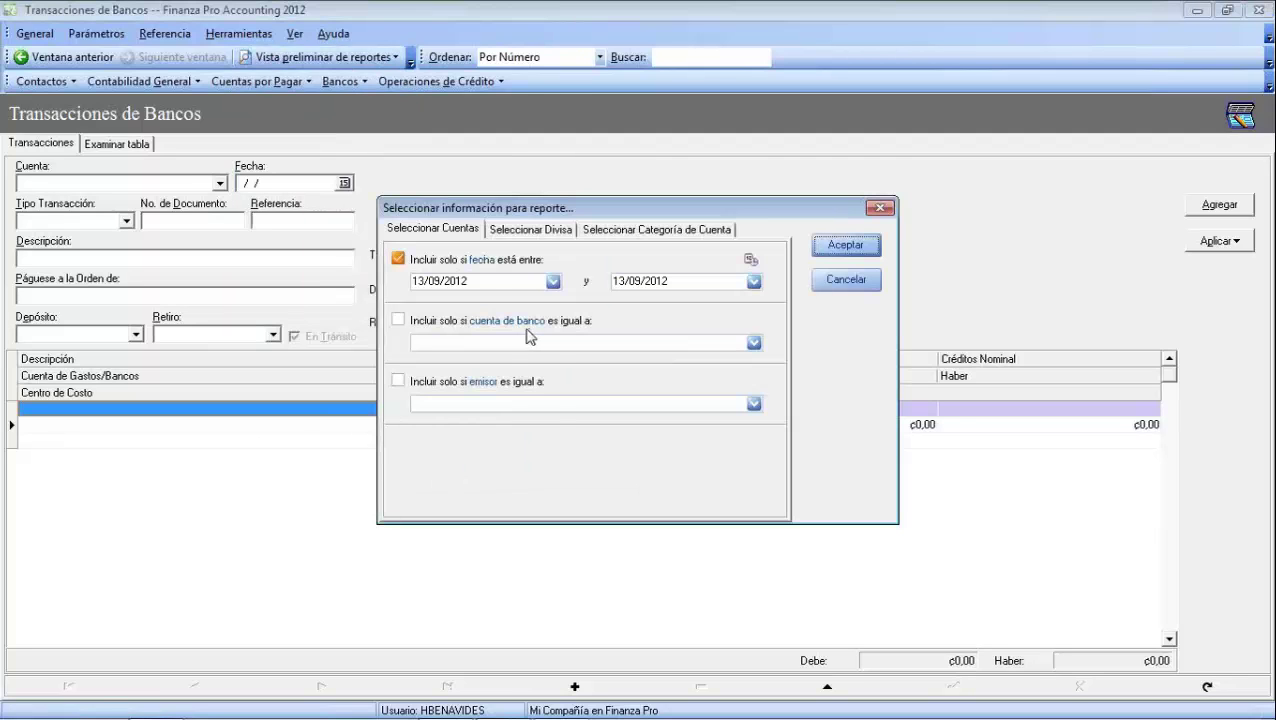
{"action": "left_click", "coordinate": [553, 281]}
{"action": "left_click", "coordinate": [484, 428]}
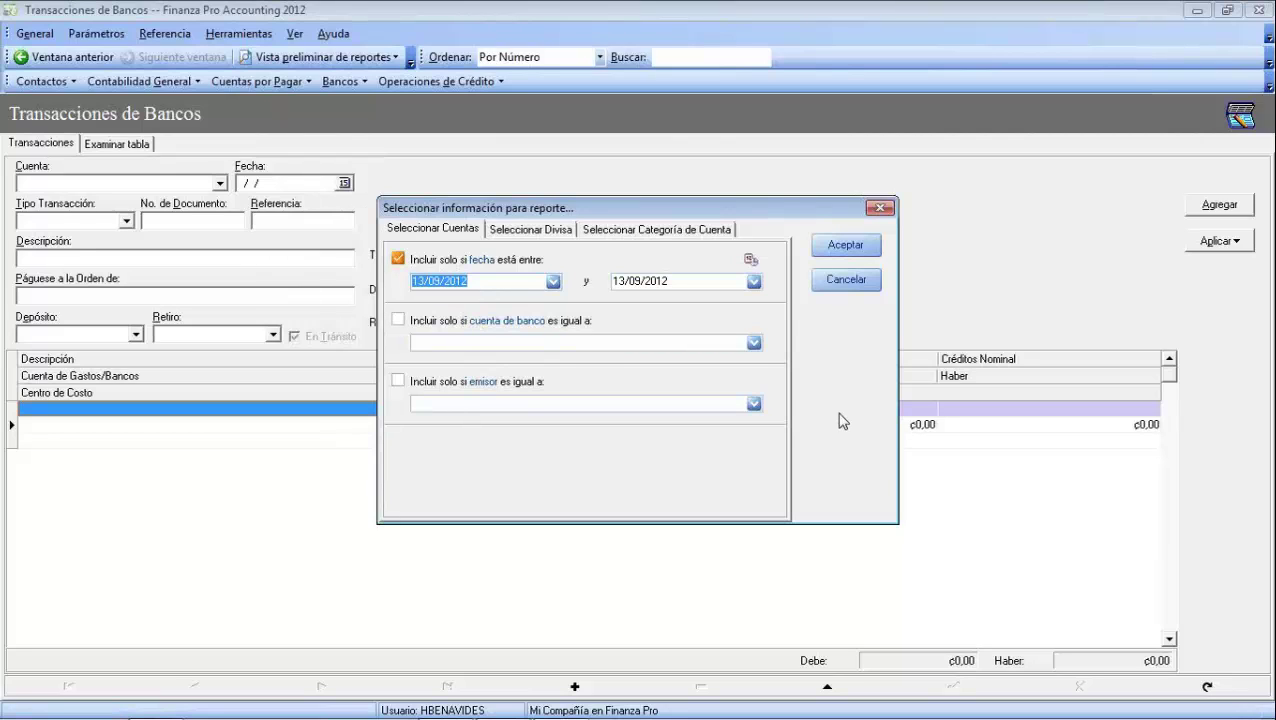
{"action": "left_click", "coordinate": [753, 342]}
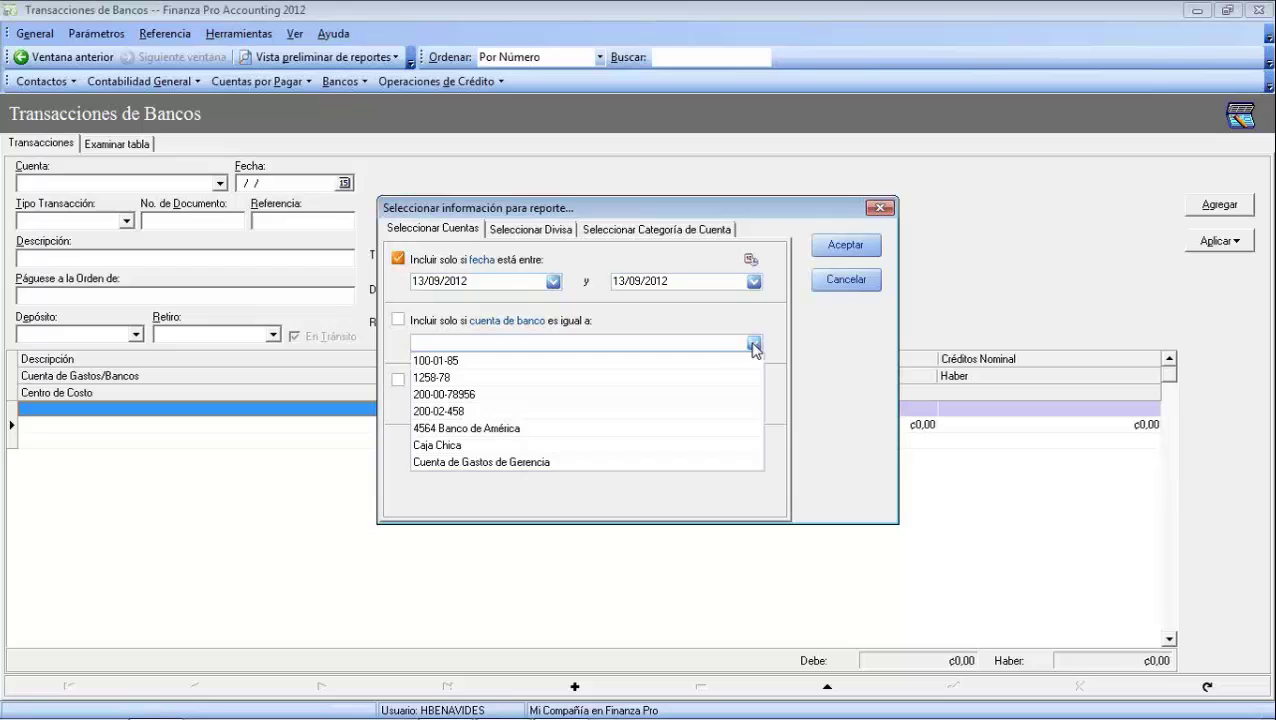
{"action": "left_click", "coordinate": [502, 397]}
{"action": "left_click", "coordinate": [849, 245]}
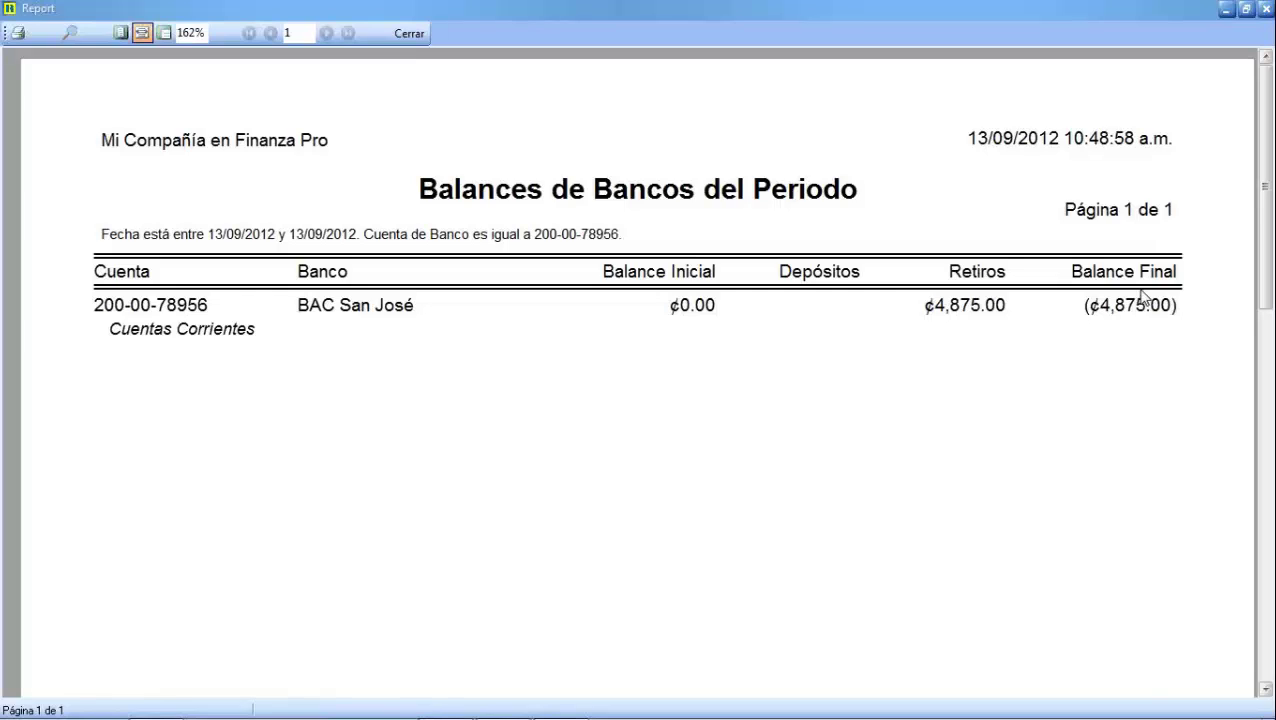
{"action": "left_click", "coordinate": [404, 35]}
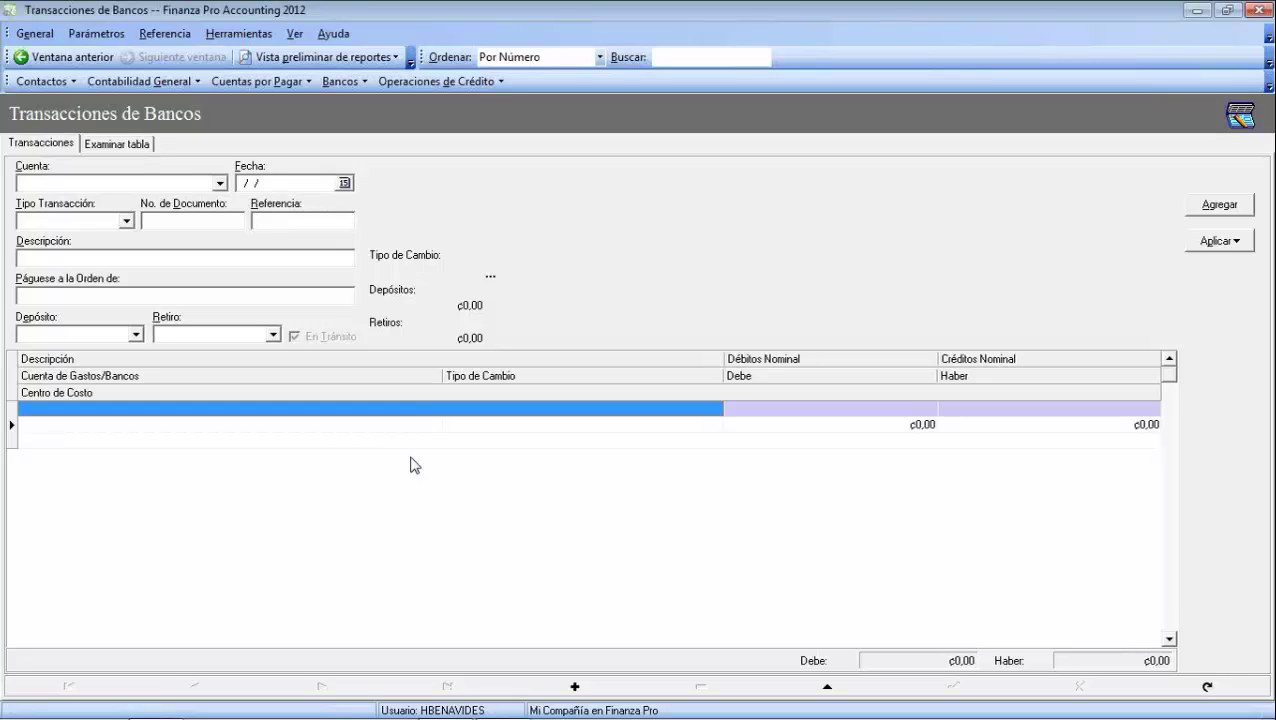
Open bank account reconciliation for the second BAC San José account and show its transactions
{"action": "left_click", "coordinate": [361, 87]}
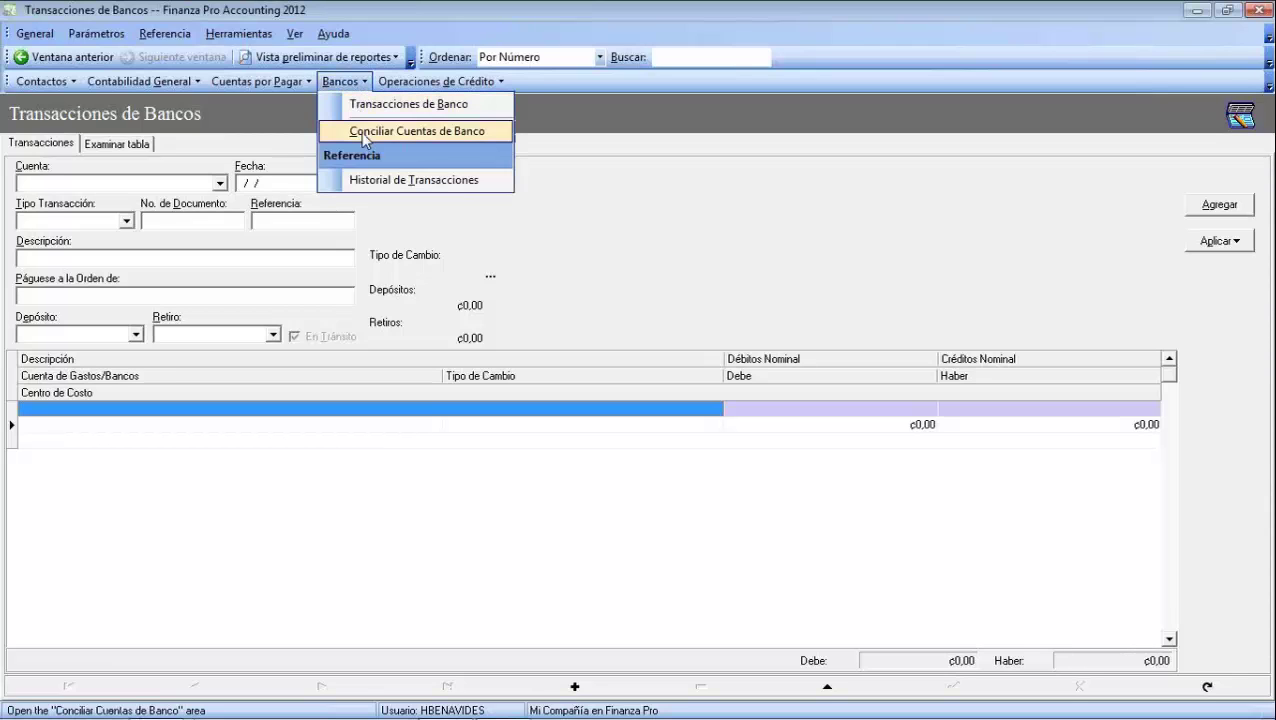
{"action": "left_click", "coordinate": [361, 132]}
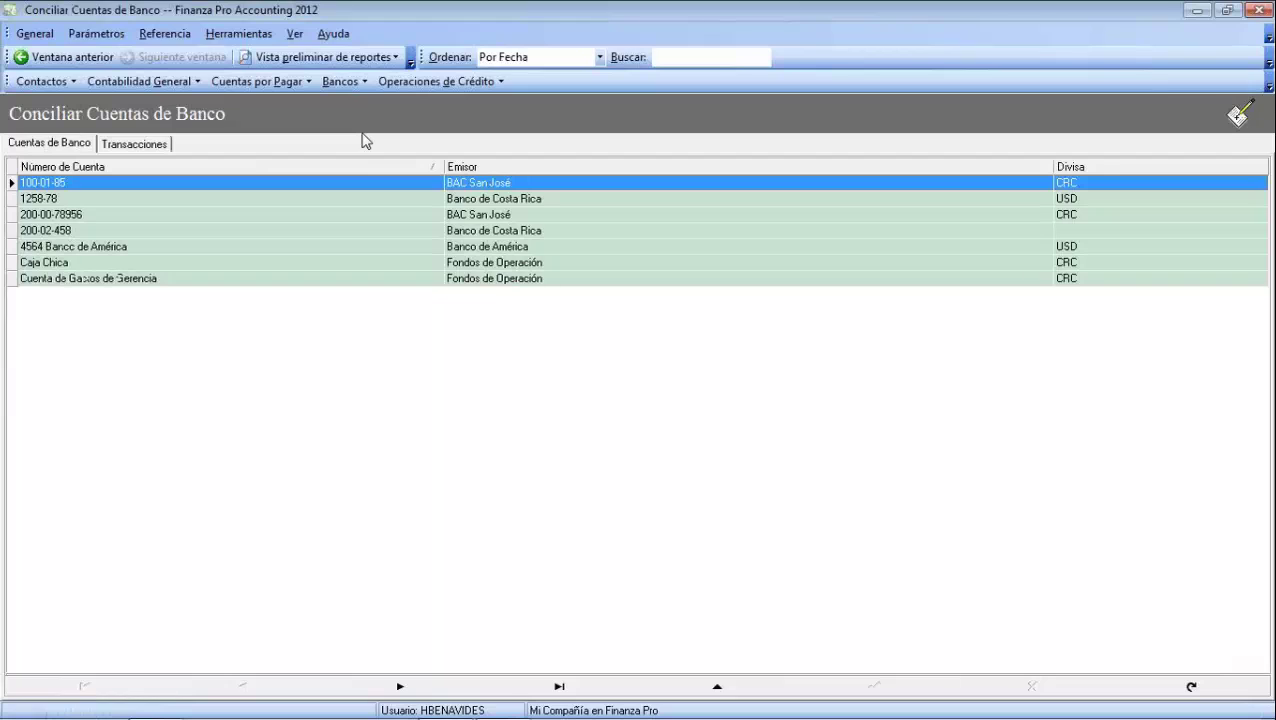
{"action": "left_click", "coordinate": [75, 216]}
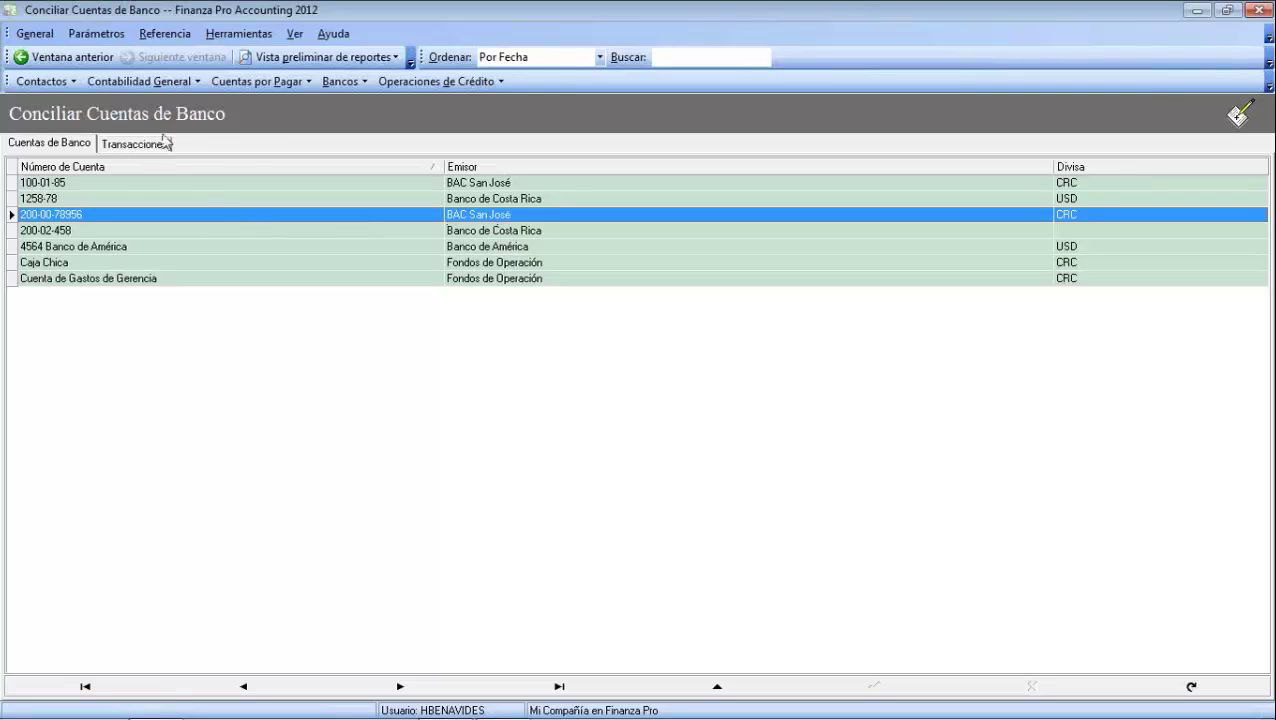
{"action": "left_click", "coordinate": [131, 146]}
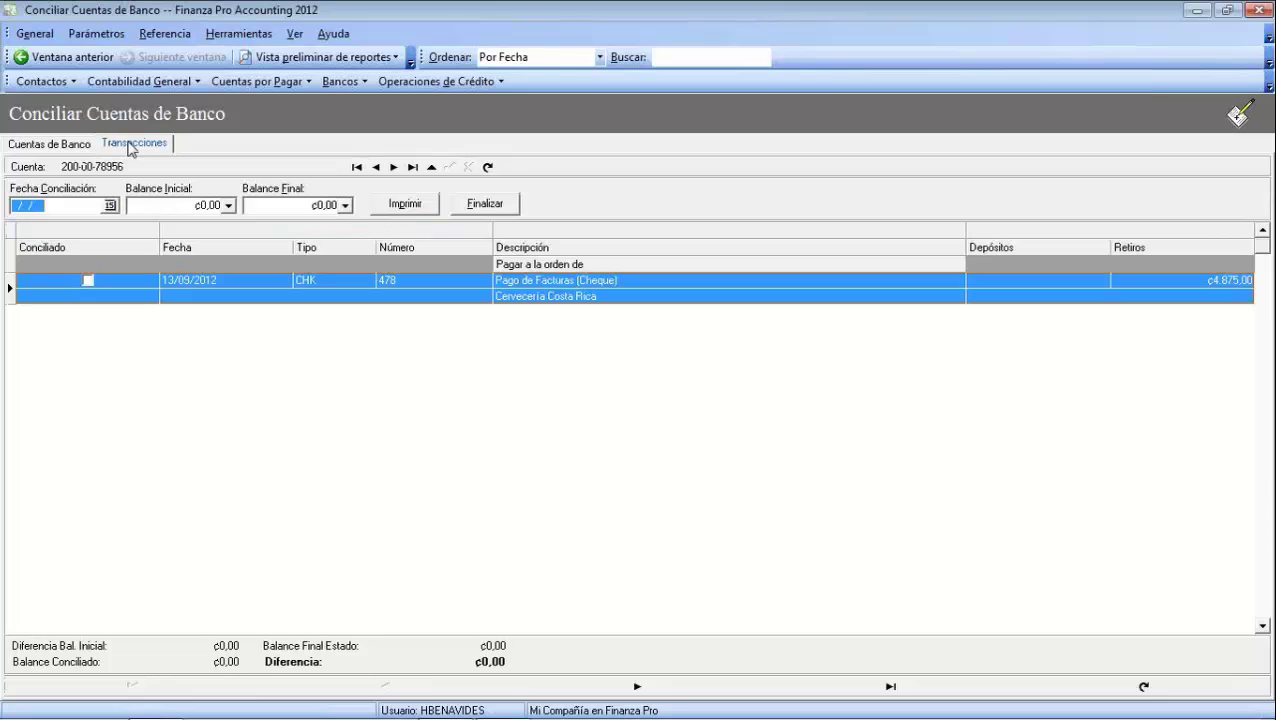
Set the reconciliation date to 31/08/2012, then move into the opening and ending balance fields
{"action": "left_click", "coordinate": [110, 205]}
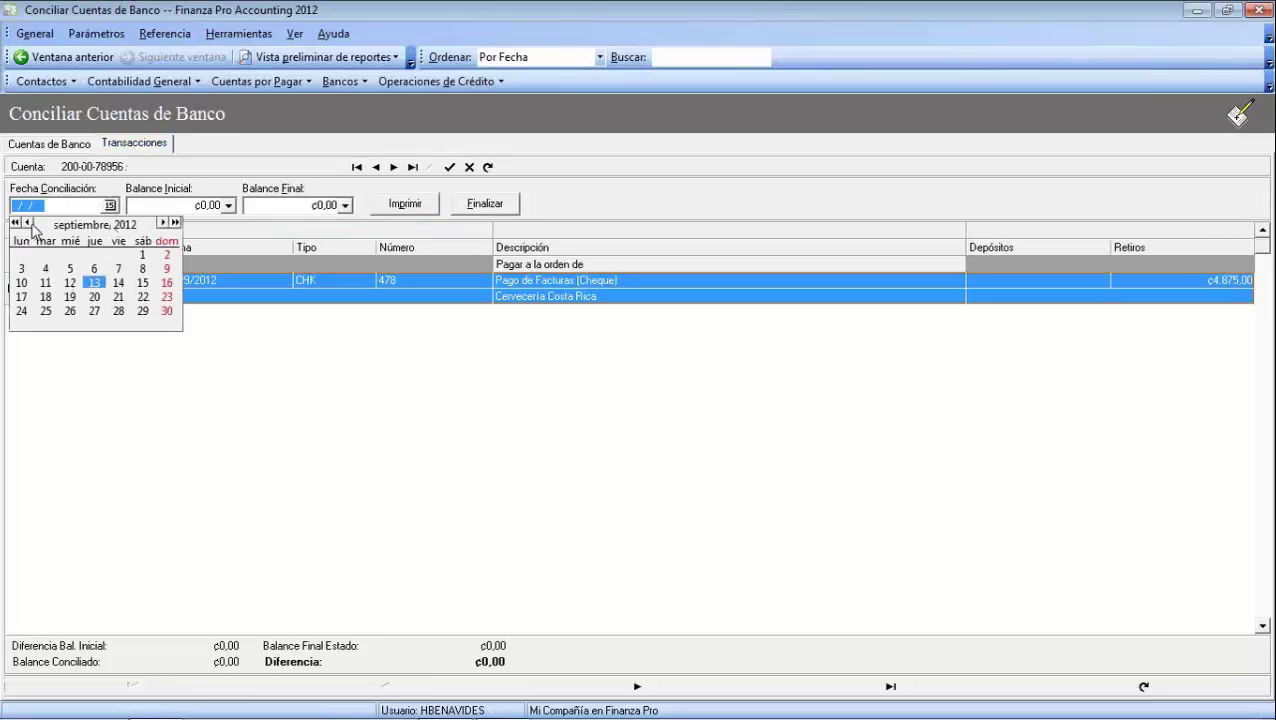
{"action": "left_click", "coordinate": [27, 222]}
{"action": "left_click", "coordinate": [119, 311]}
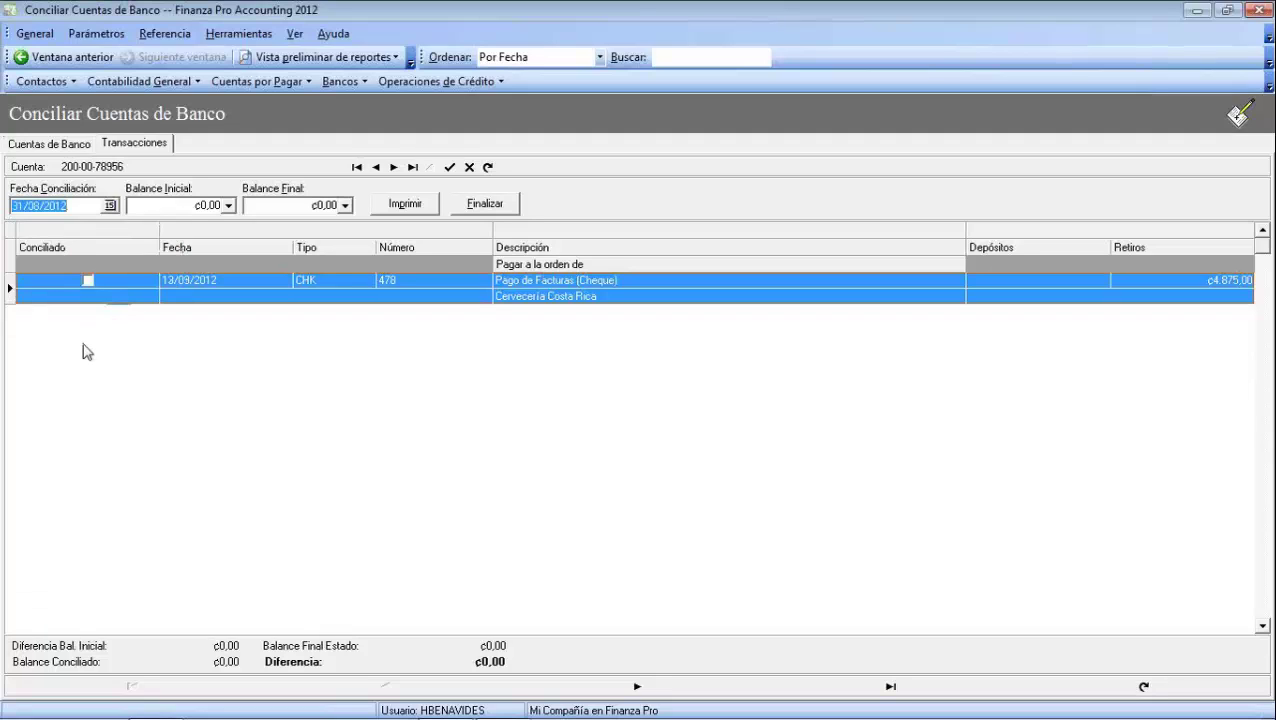
{"action": "left_click", "coordinate": [145, 207]}
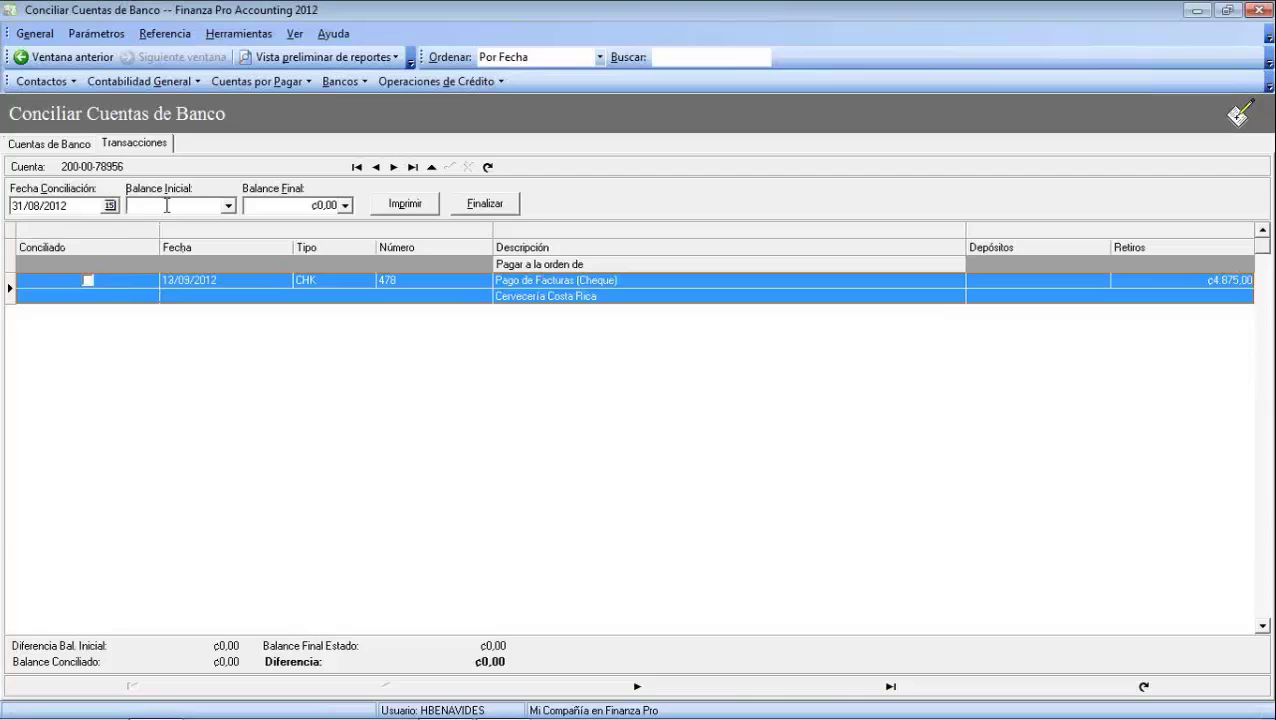
{"action": "left_click", "coordinate": [306, 211]}
Mark cheque 478 as reconciled and enter an opening balance of 4875
{"action": "left_click", "coordinate": [87, 282]}
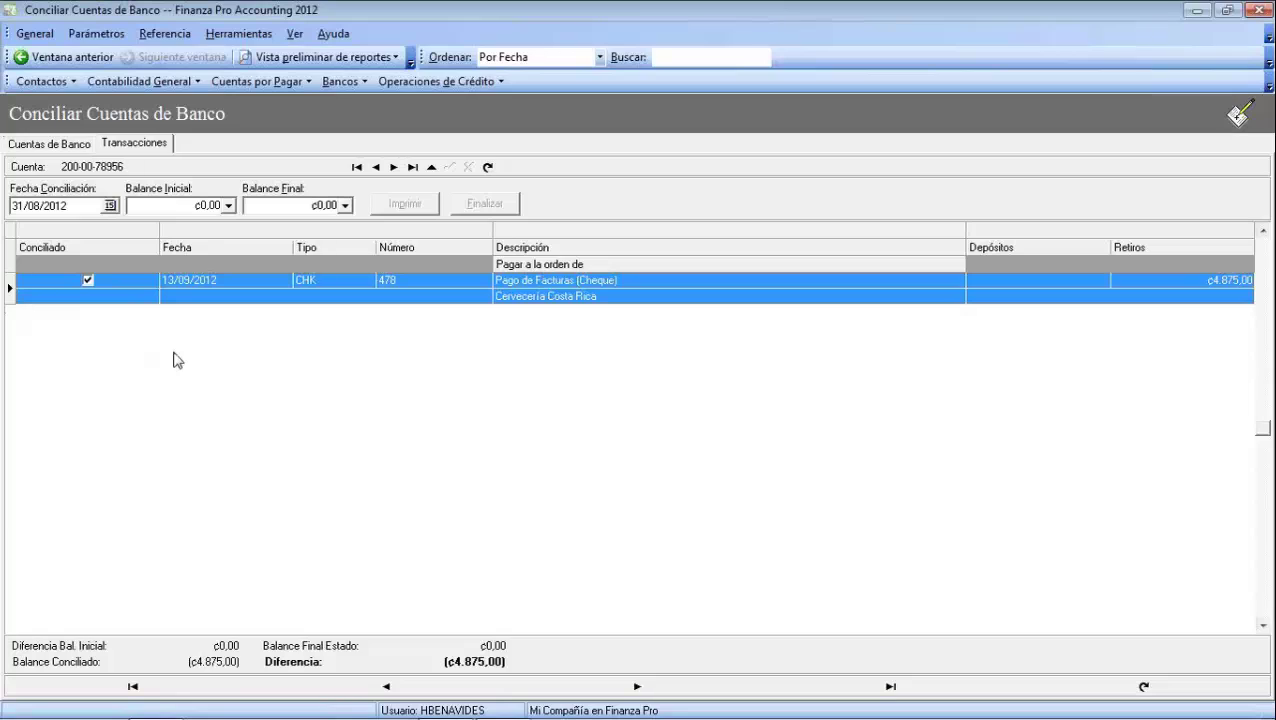
{"action": "left_click", "coordinate": [197, 207]}
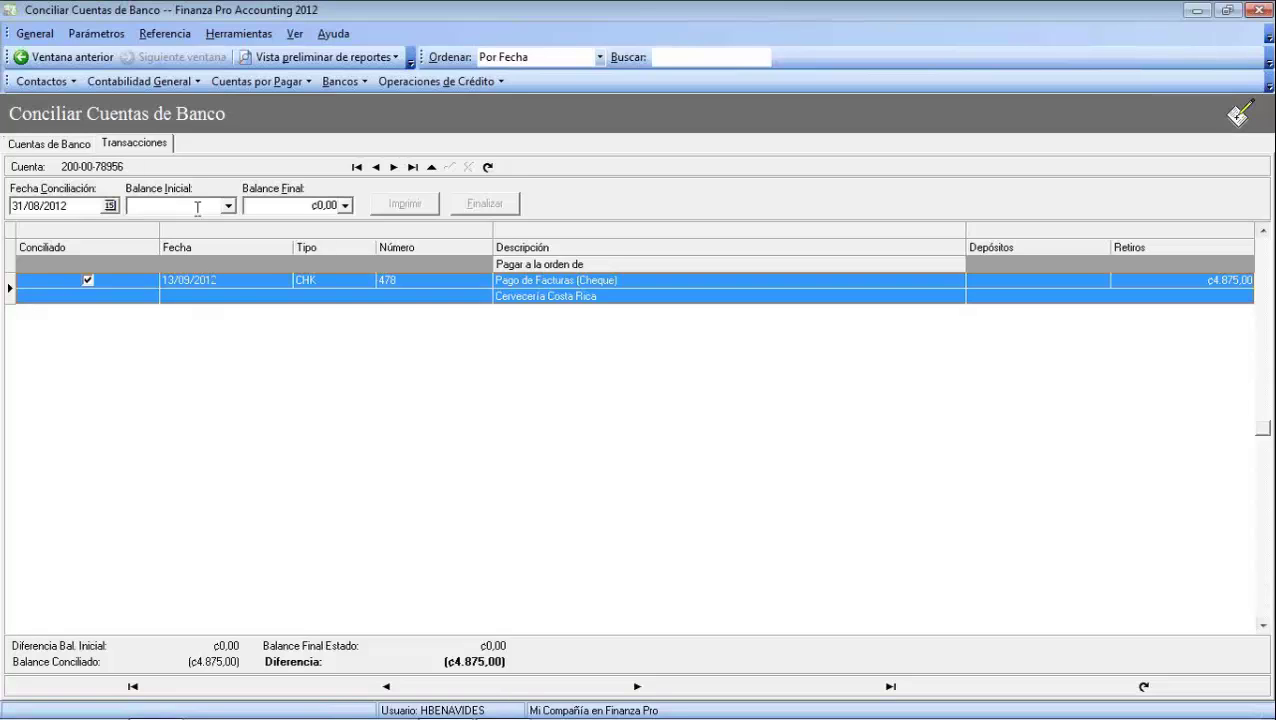
{"action": "type", "text": "4875"}
{"action": "key", "text": "Tab"}
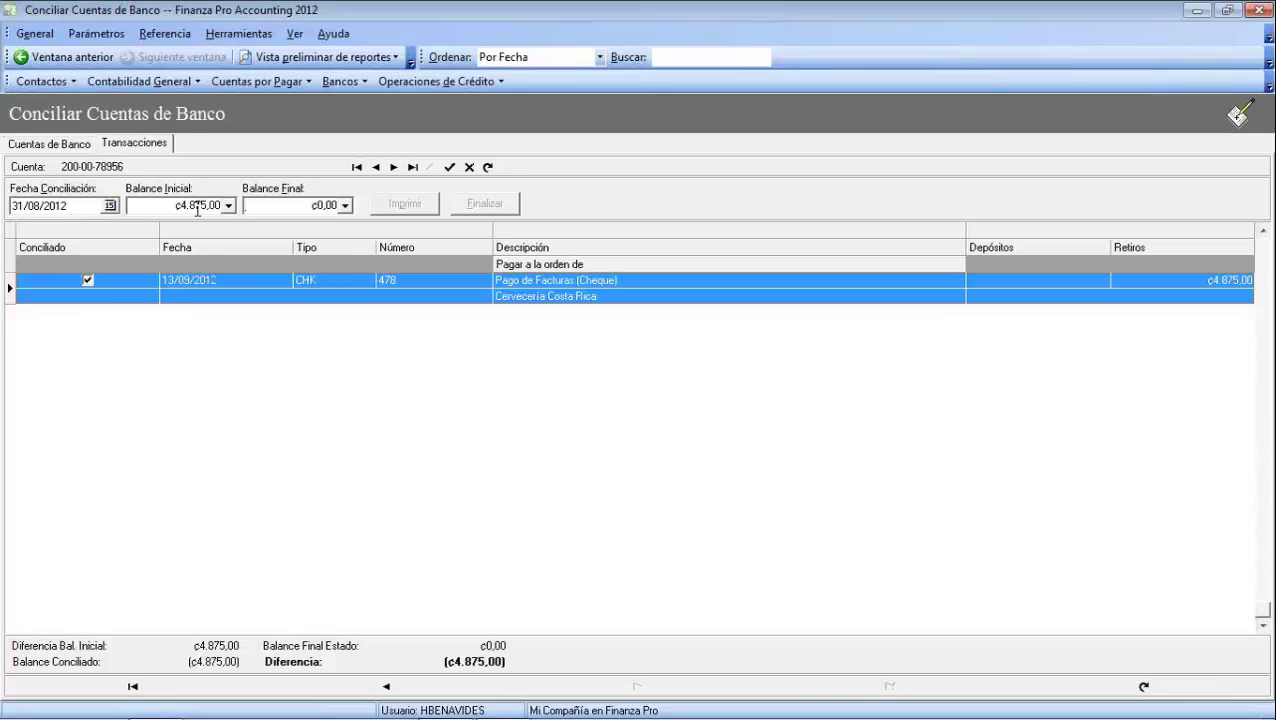
{"action": "left_click", "coordinate": [115, 293]}
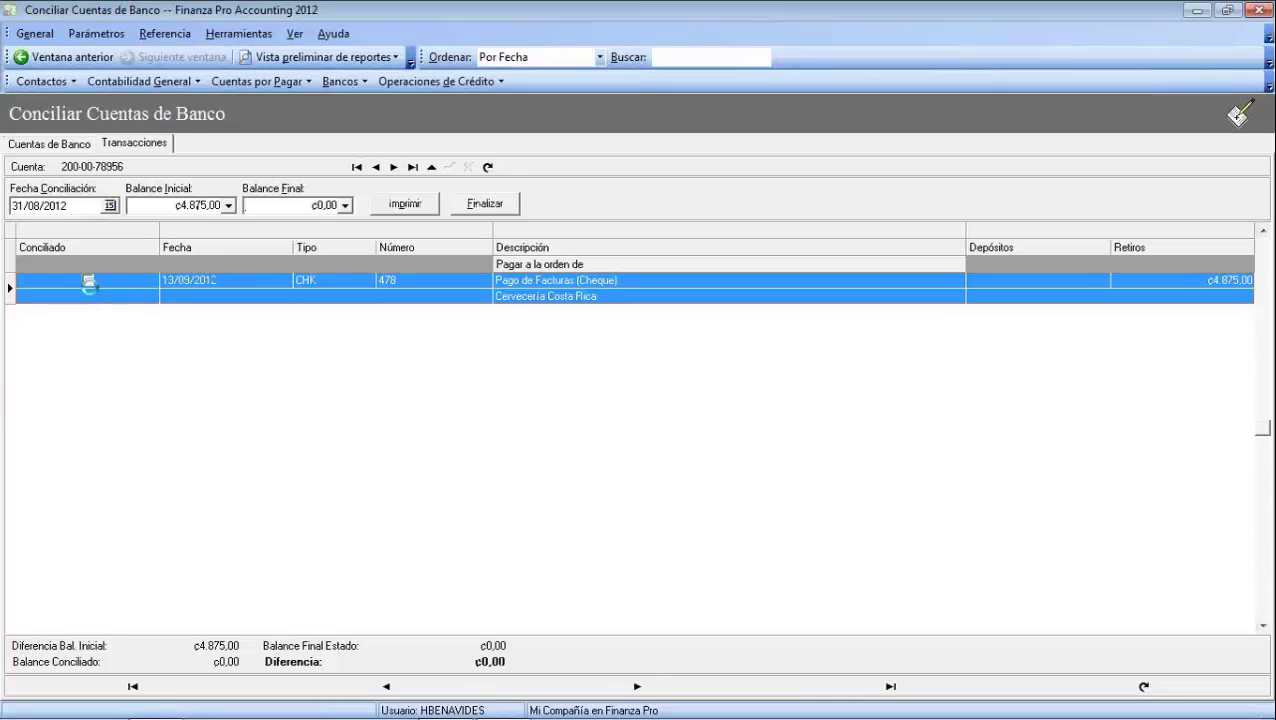
{"action": "left_click", "coordinate": [89, 284]}
Enter an ending balance of 4875, then reset it to 0,00
{"action": "left_click", "coordinate": [298, 207]}
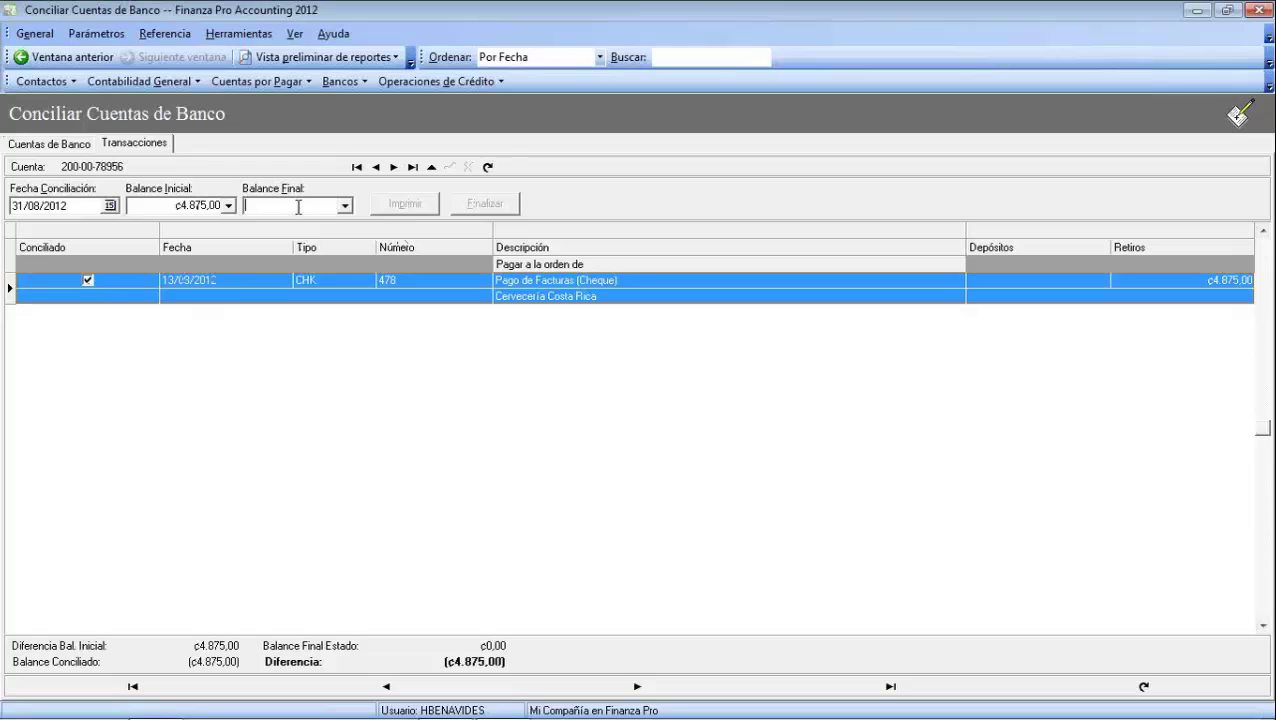
{"action": "type", "text": "4875"}
{"action": "key", "text": "Tab"}
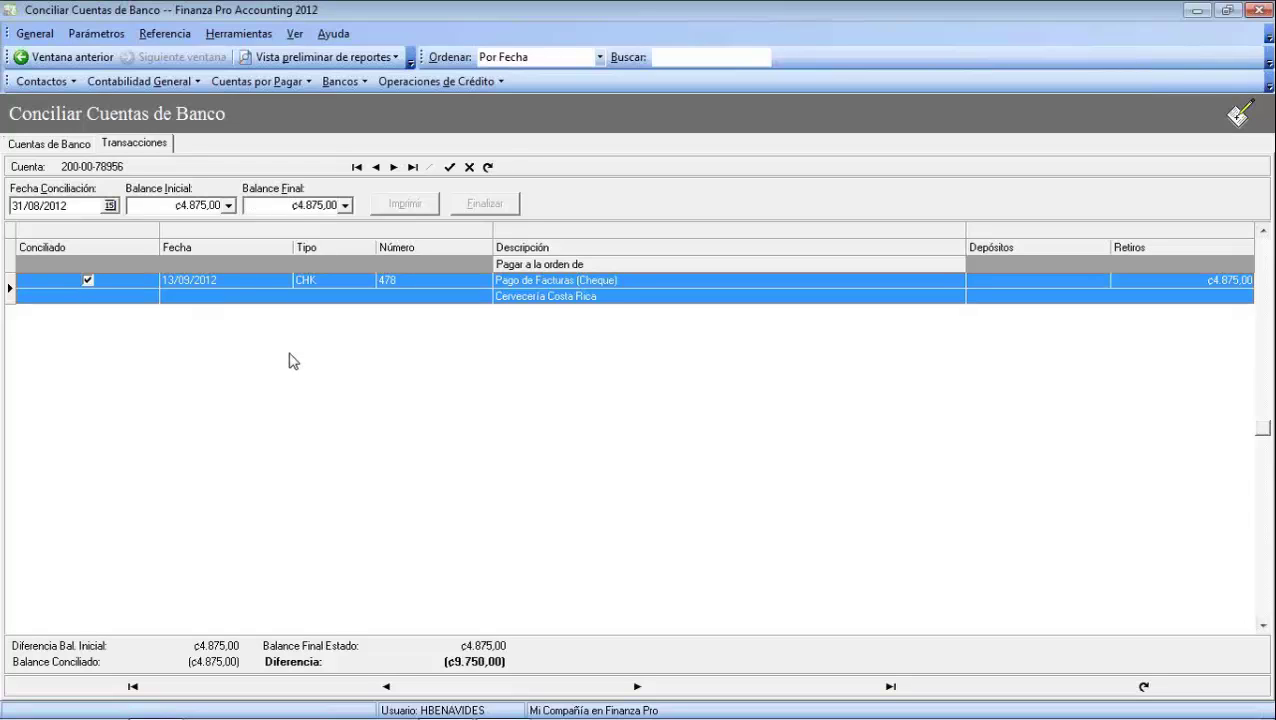
{"action": "left_click", "coordinate": [283, 209]}
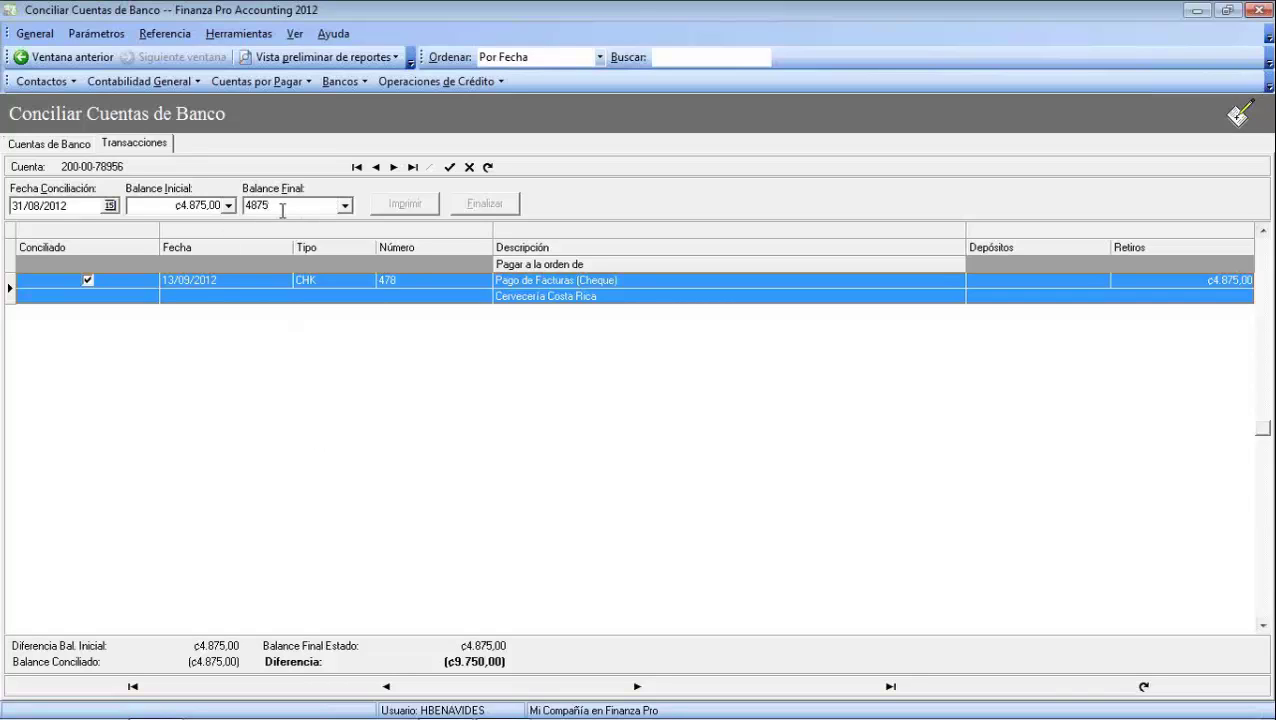
{"action": "key", "text": "BackSpace"}
{"action": "key", "text": "BackSpace"}
{"action": "key", "text": "BackSpace"}
{"action": "key", "text": "BackSpace"}
{"action": "type", "text": "0"}
{"action": "key", "text": "Tab"}
Reset the opening balance to 0,00
{"action": "left_click", "coordinate": [207, 209]}
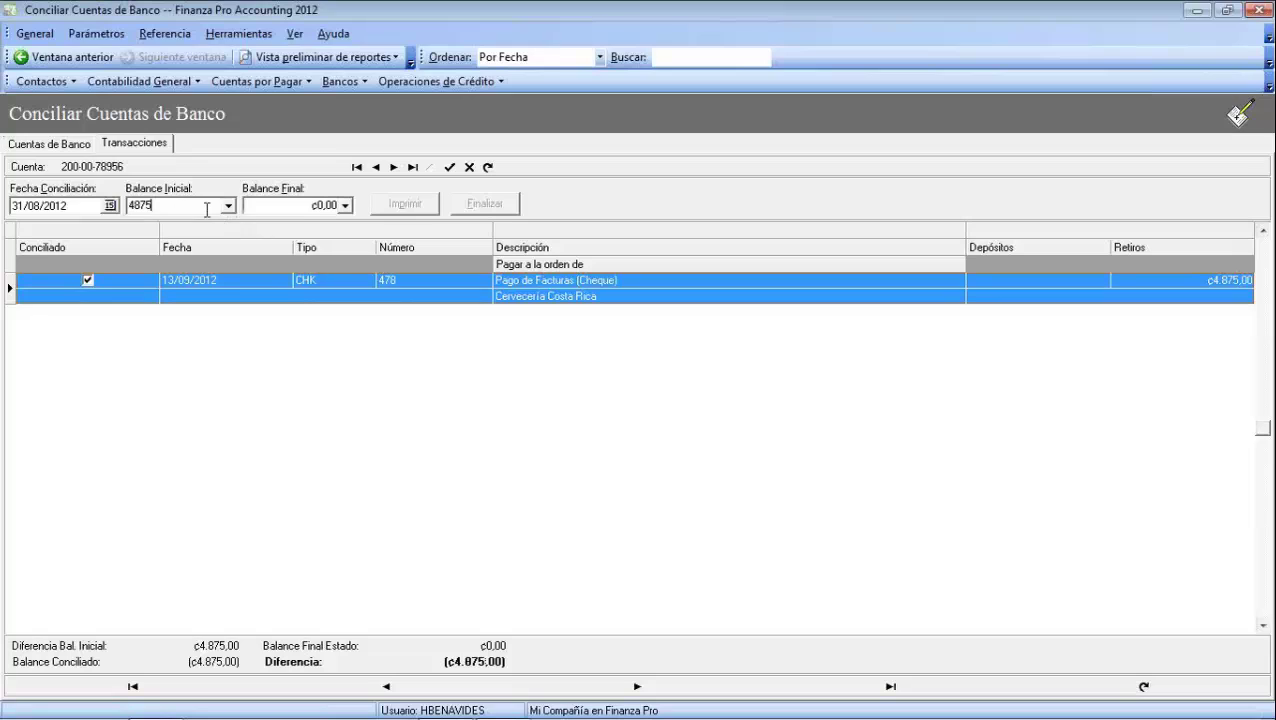
{"action": "key", "text": "BackSpace"}
{"action": "key", "text": "BackSpace"}
{"action": "key", "text": "BackSpace"}
{"action": "key", "text": "BackSpace"}
{"action": "type", "text": "0"}
{"action": "left_click", "coordinate": [282, 406]}
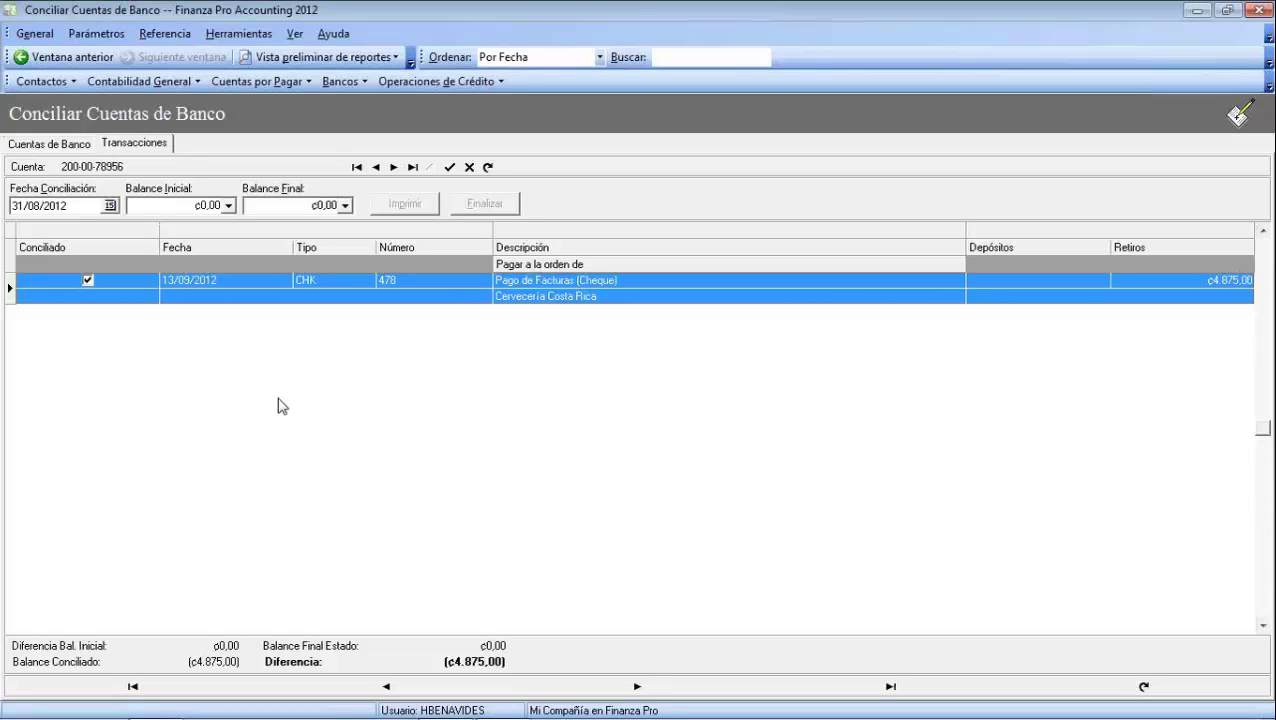
Set the opening balance back to 4.875,00 and unmark cheque 478 as reconciled
{"action": "left_click", "coordinate": [209, 208]}
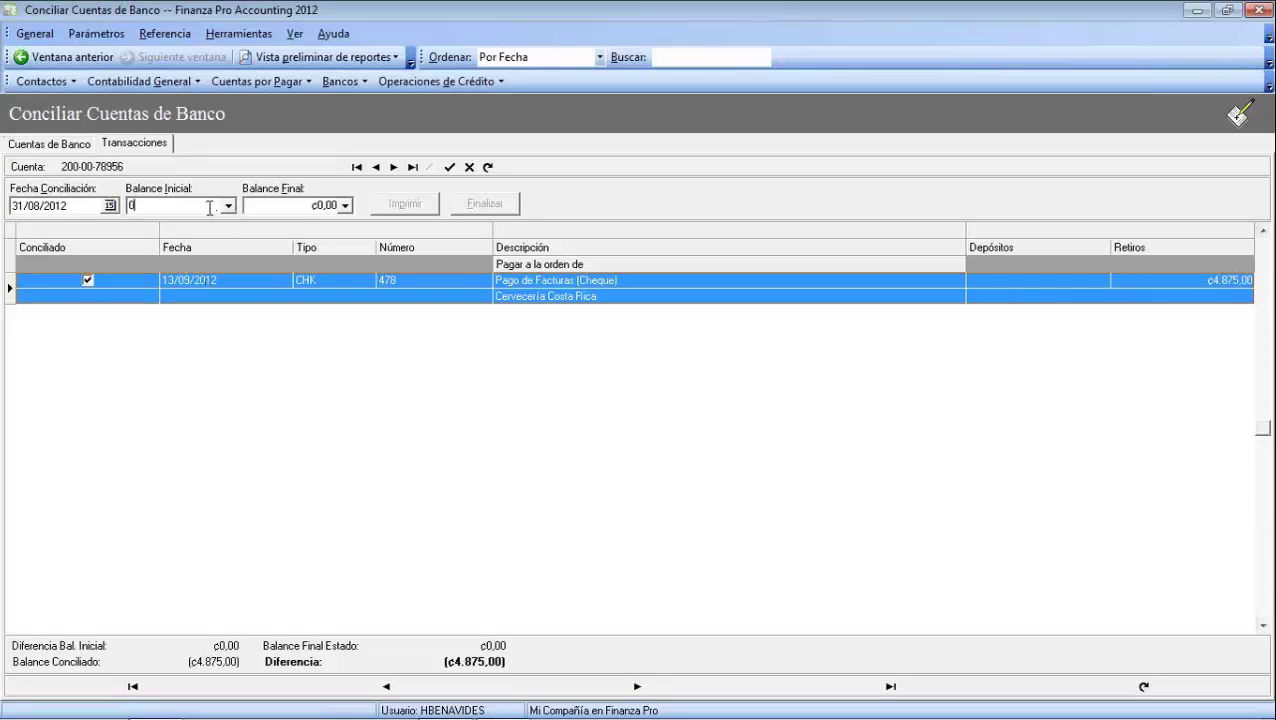
{"action": "key", "text": "BackSpace"}
{"action": "type", "text": "4875"}
{"action": "left_click", "coordinate": [1218, 598]}
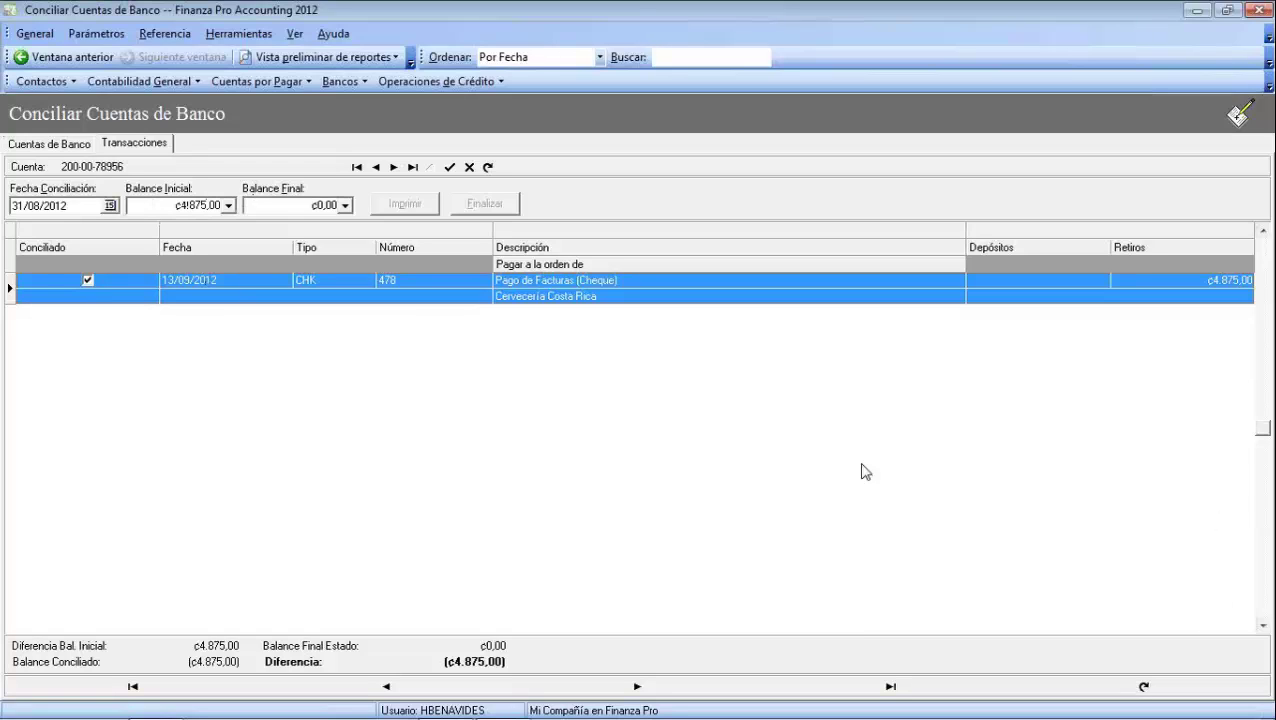
{"action": "left_click", "coordinate": [87, 281]}
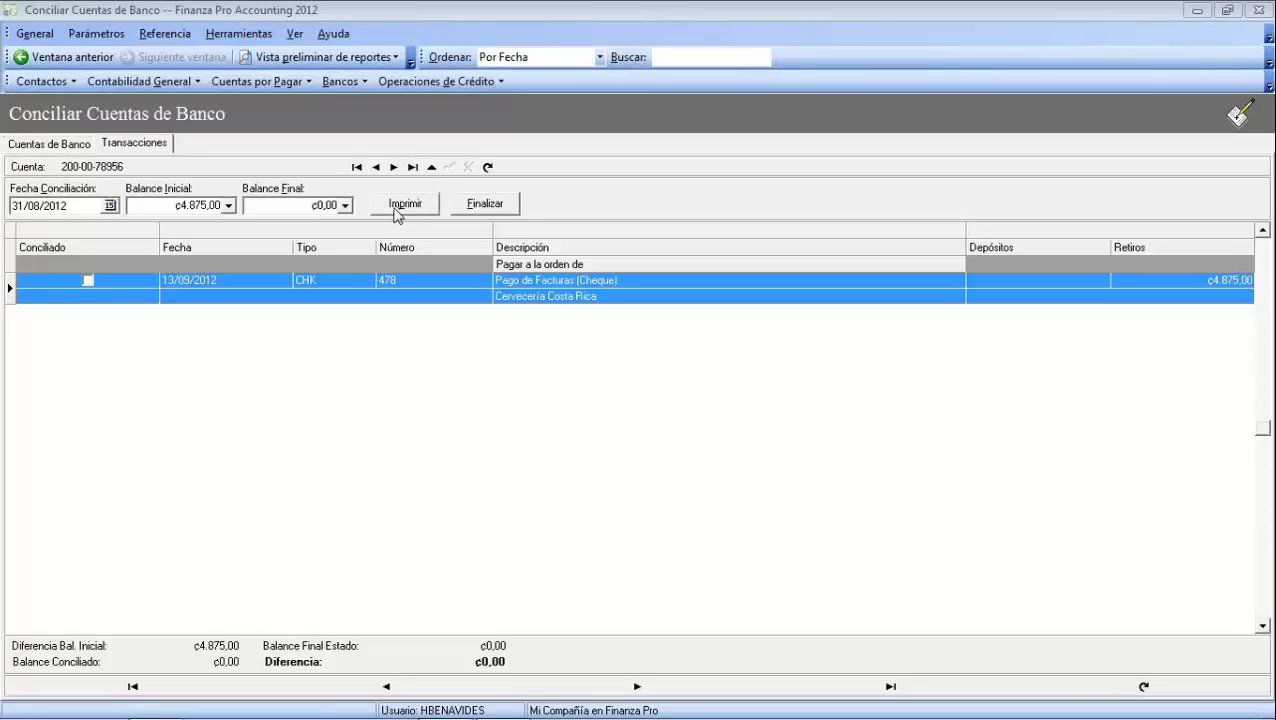
{"action": "left_click", "coordinate": [397, 208]}
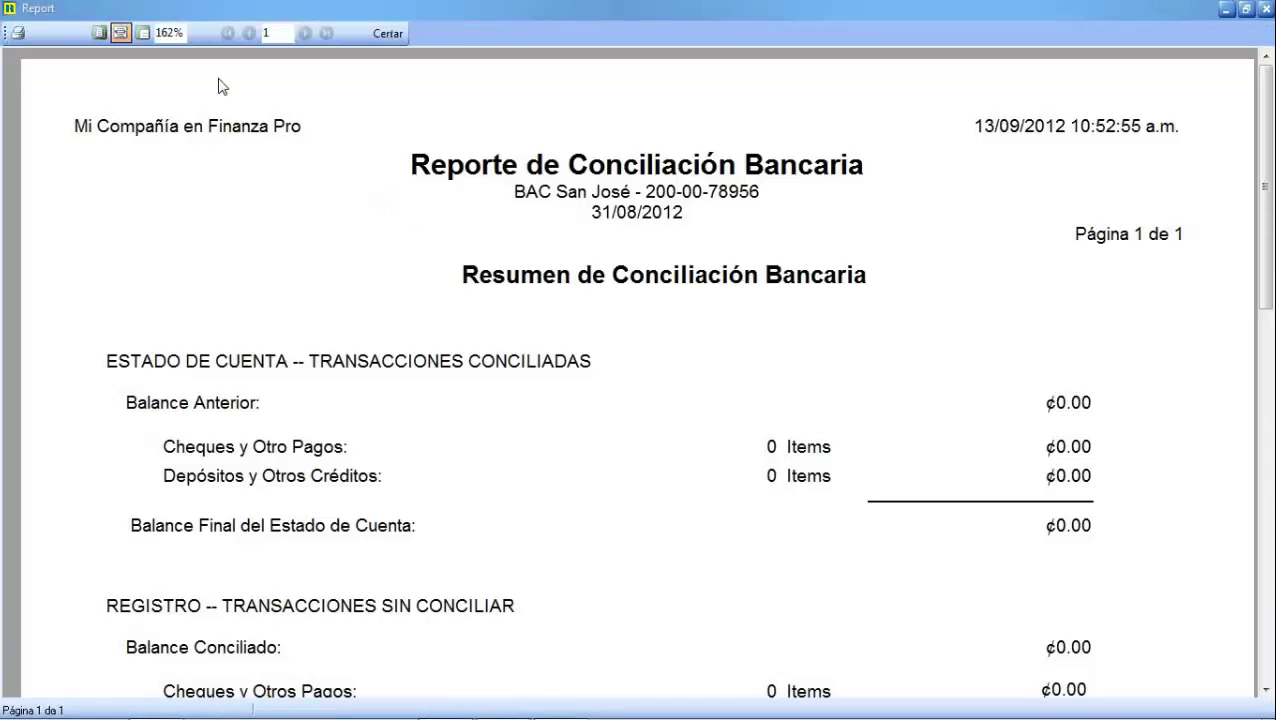
{"action": "left_click", "coordinate": [182, 35]}
{"action": "type", "text": "100"}
{"action": "key", "text": "Return"}
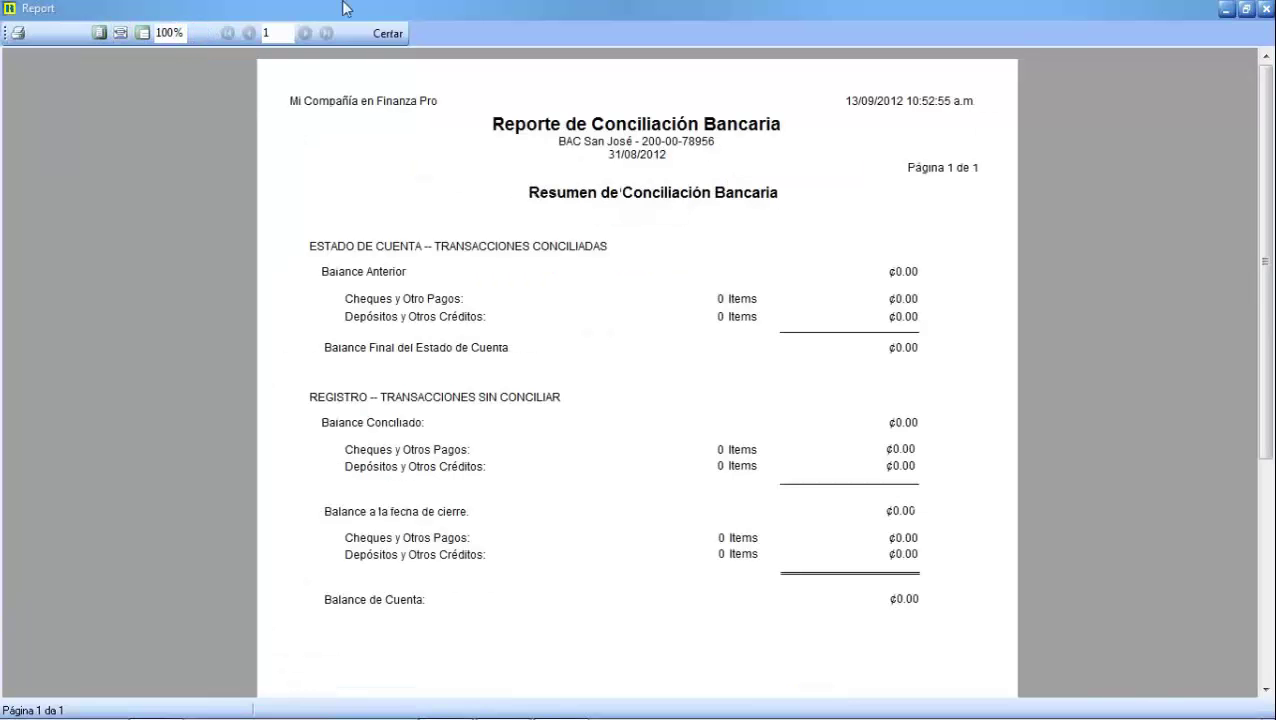
{"action": "mouse_move", "coordinate": [1106, 714]}
{"action": "left_click", "coordinate": [384, 33]}
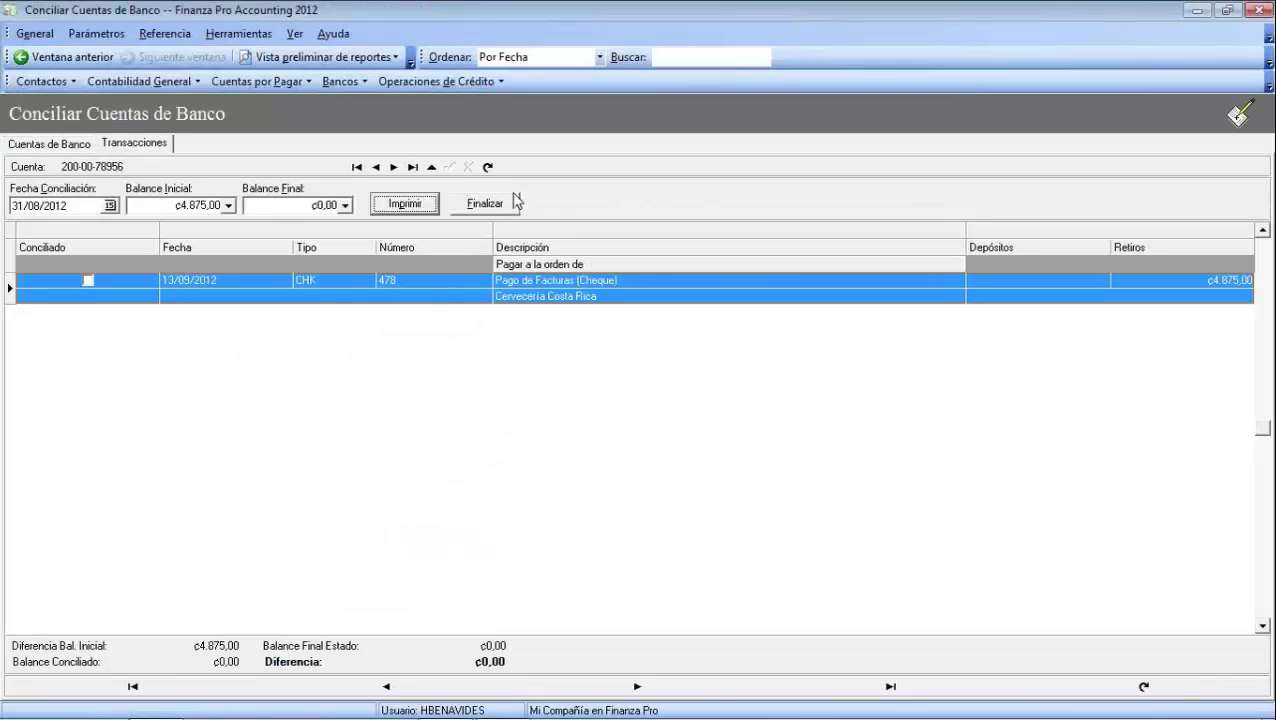
Finalize the 31/08/2012 reconciliation despite the warning, view the report at 100% zoom, and close it
{"action": "left_click", "coordinate": [479, 203]}
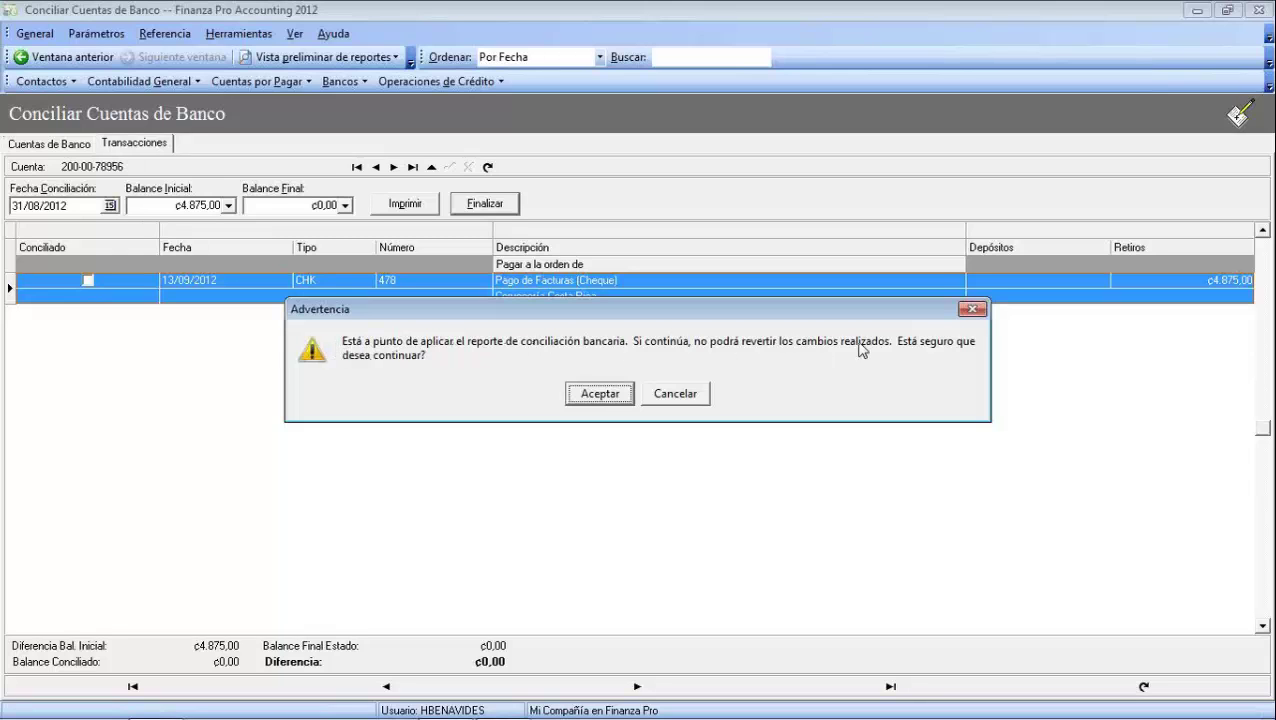
{"action": "left_click", "coordinate": [591, 399]}
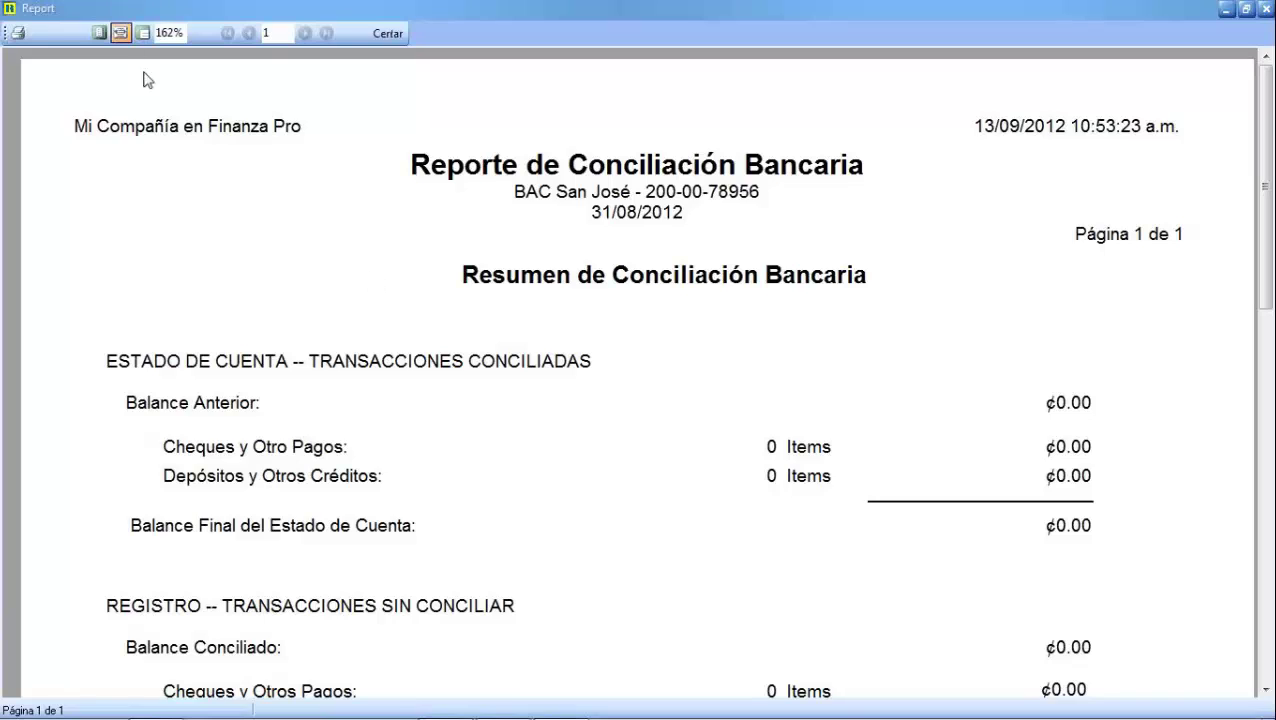
{"action": "double_click", "coordinate": [168, 34]}
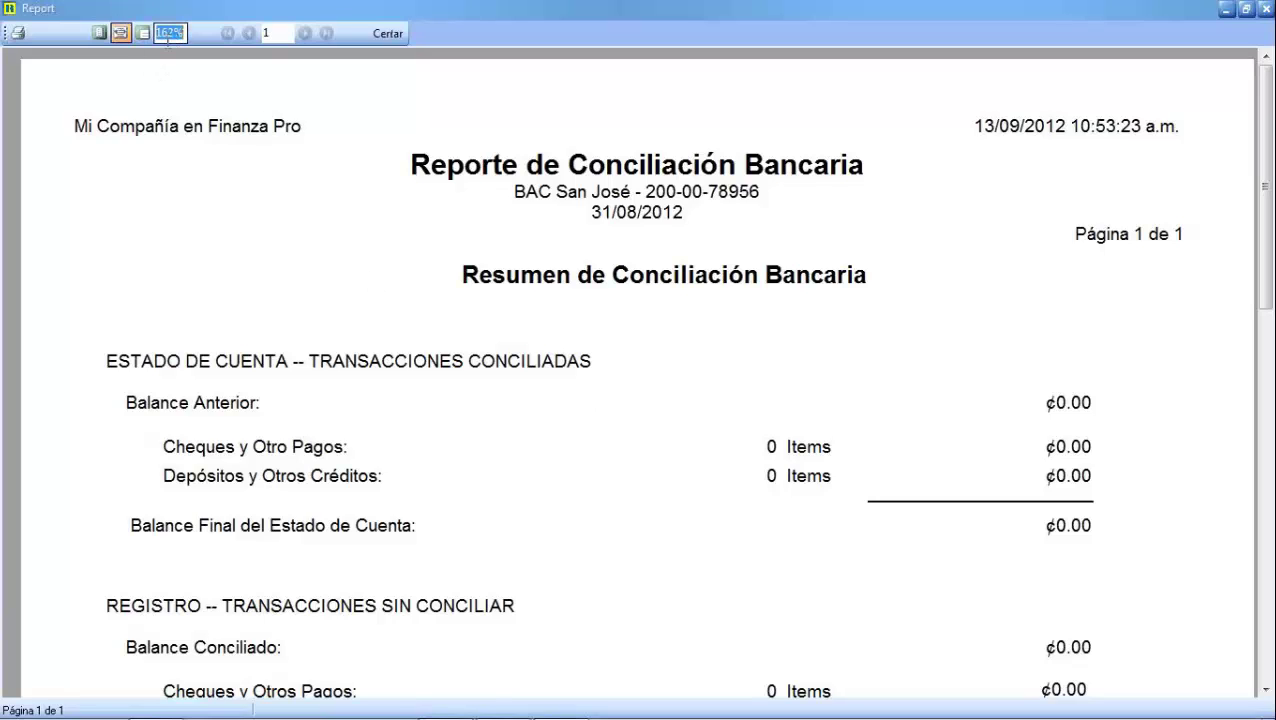
{"action": "type", "text": "100"}
{"action": "key", "text": "Return"}
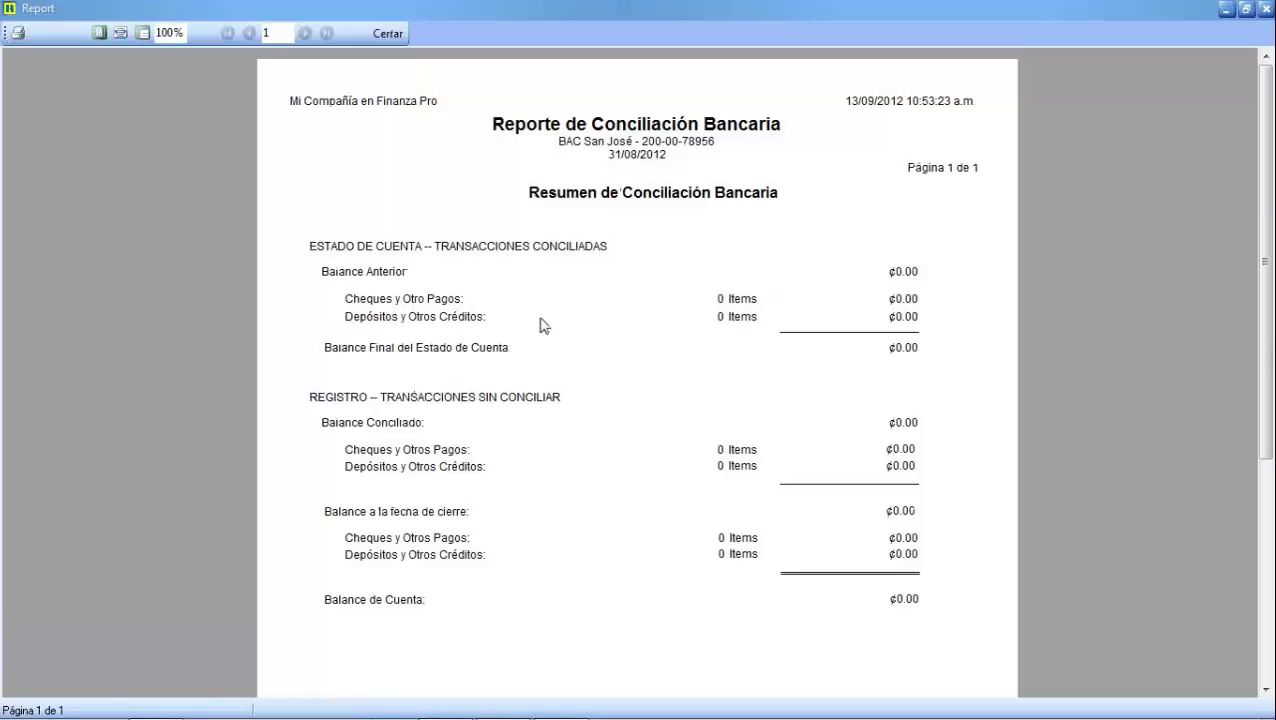
{"action": "left_click", "coordinate": [388, 33]}
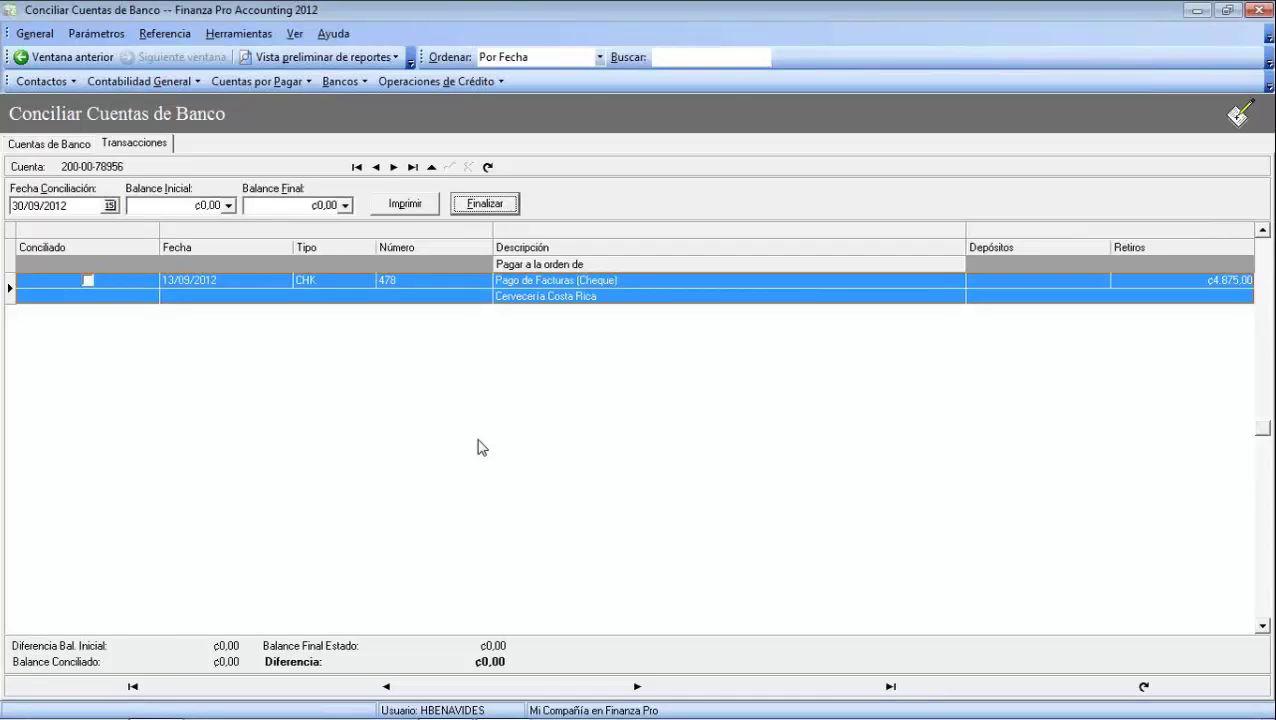
{"action": "left_click", "coordinate": [243, 36]}
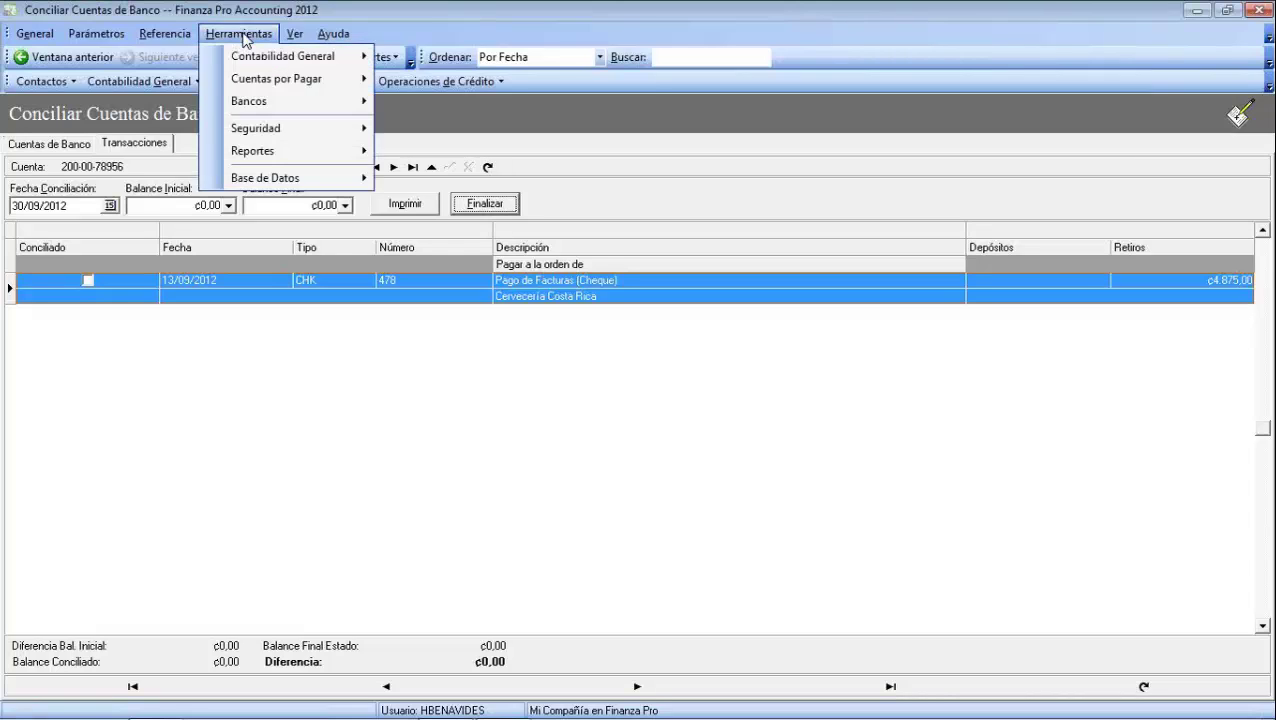
{"action": "mouse_move", "coordinate": [267, 114]}
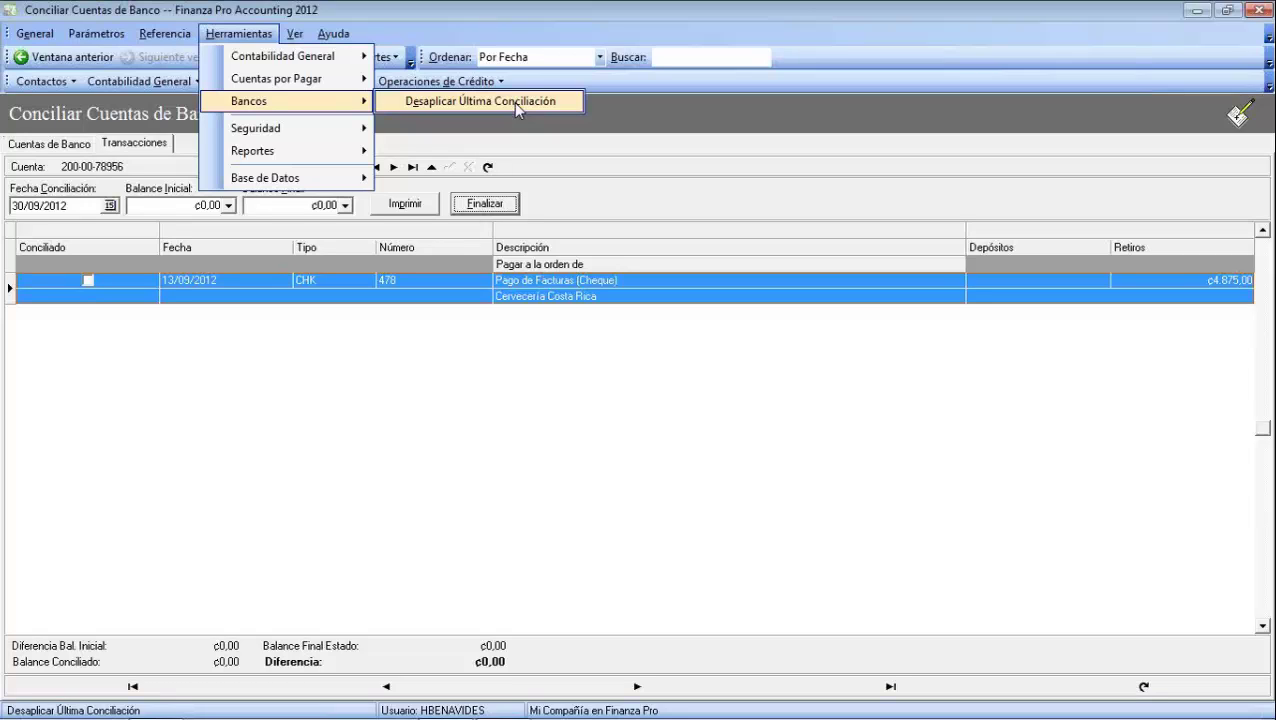
{"action": "left_click", "coordinate": [515, 104]}
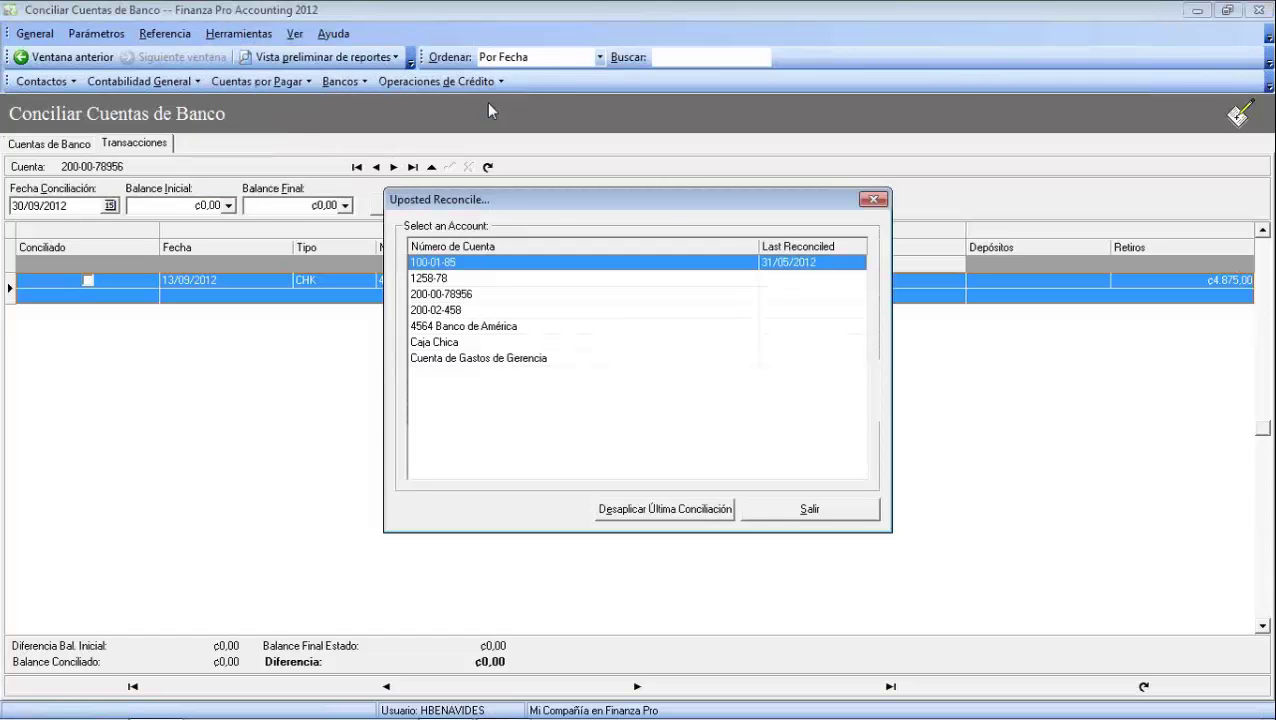
{"action": "left_click", "coordinate": [452, 296]}
{"action": "left_click", "coordinate": [448, 278]}
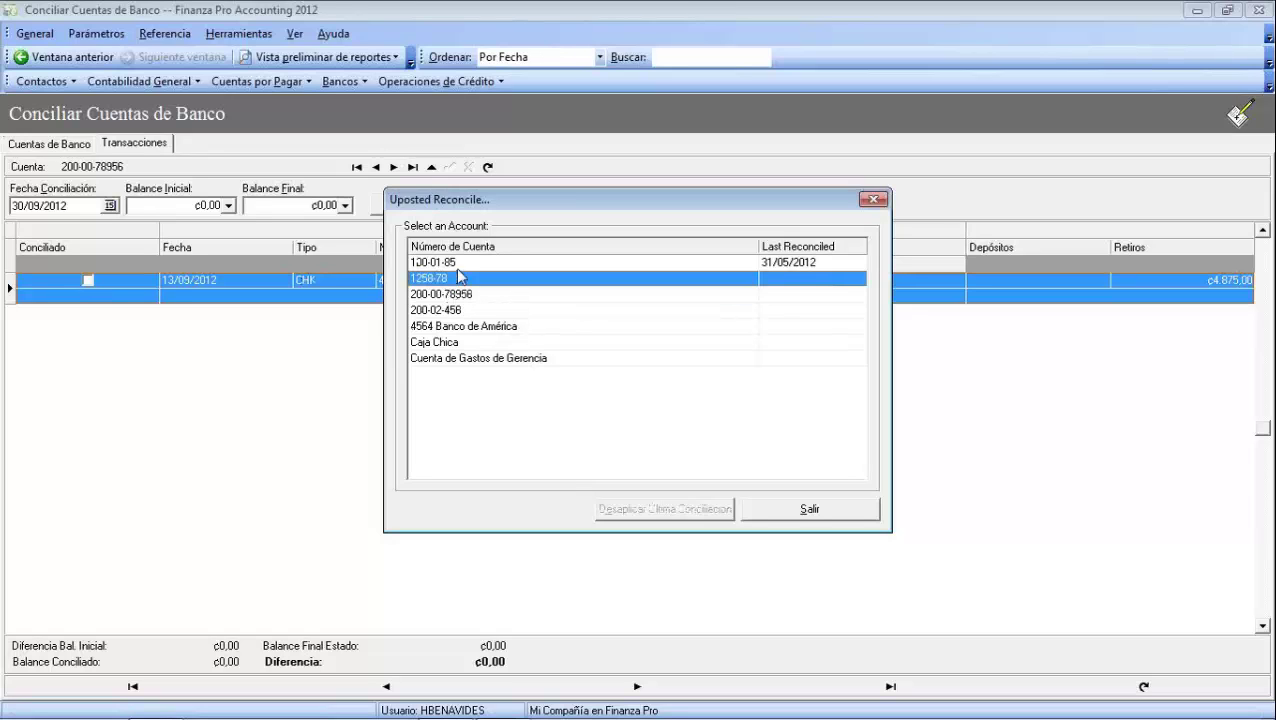
{"action": "left_click", "coordinate": [458, 263]}
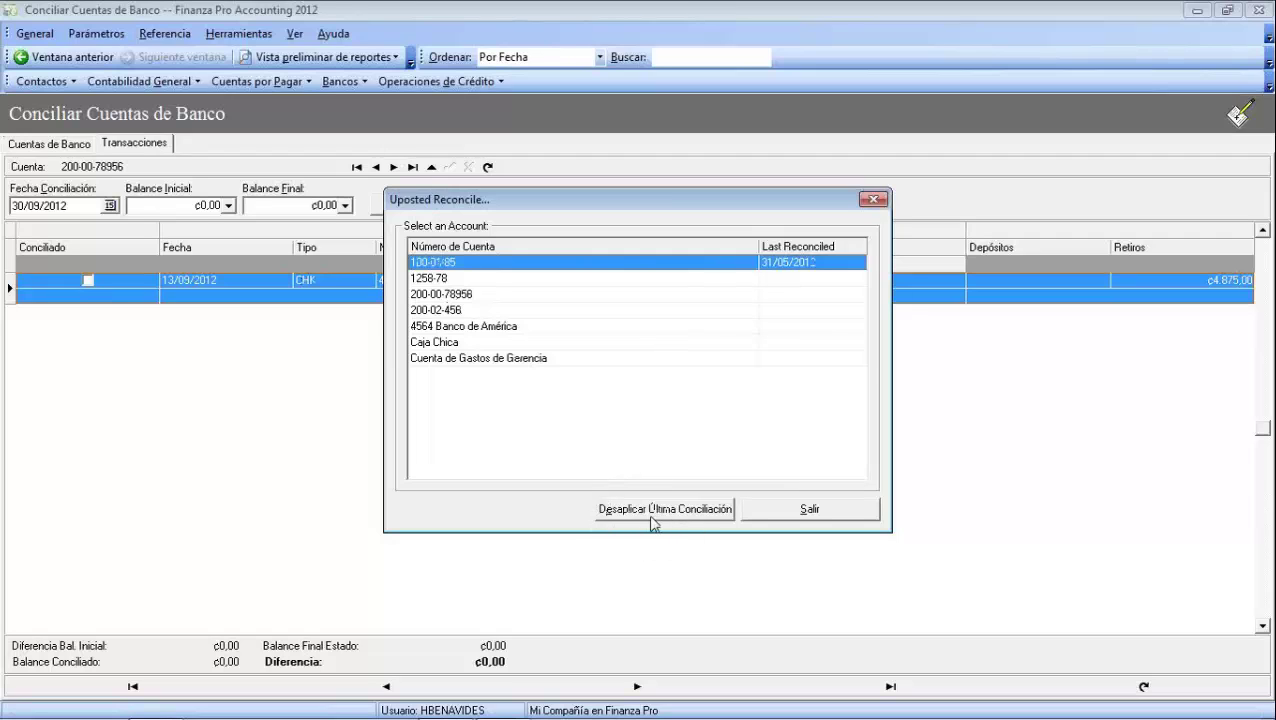
{"action": "left_click", "coordinate": [798, 515]}
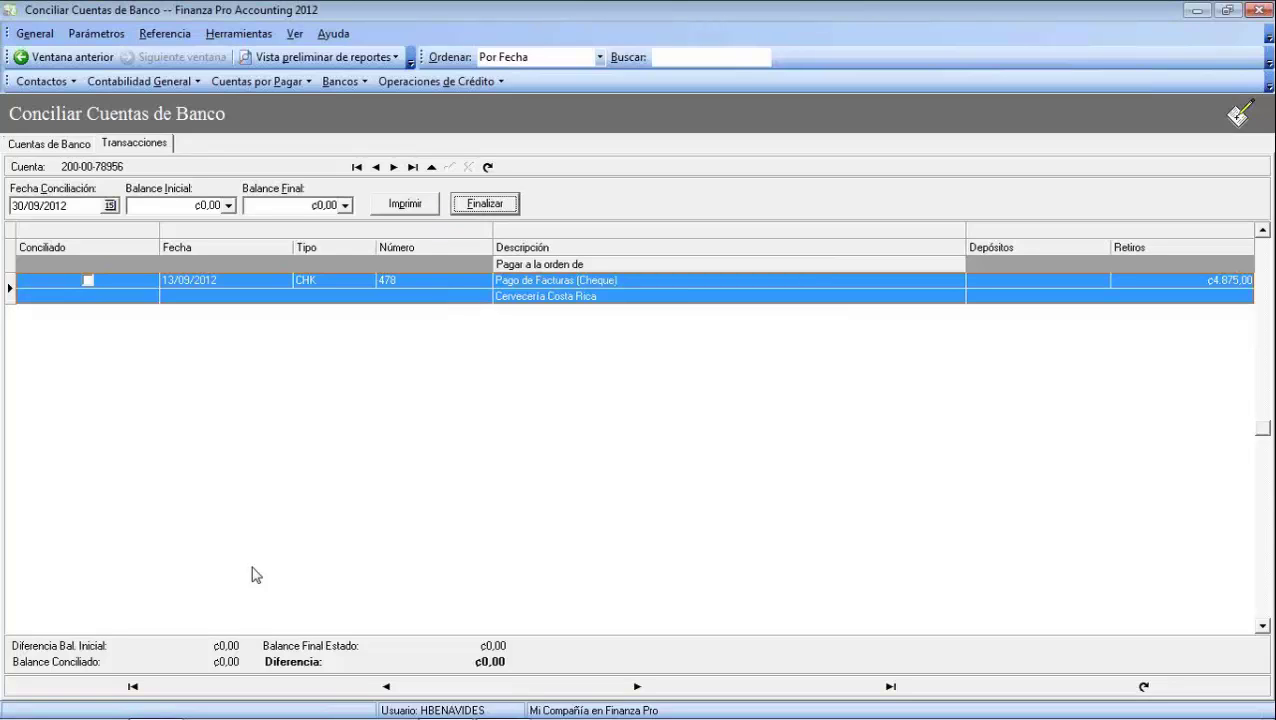
Step through the date and balance fields, keeping the ending balance 0,00, then open Vista preliminar de reportes
{"action": "left_click_drag", "start_coordinate": [72, 205], "coordinate": [12, 204]}
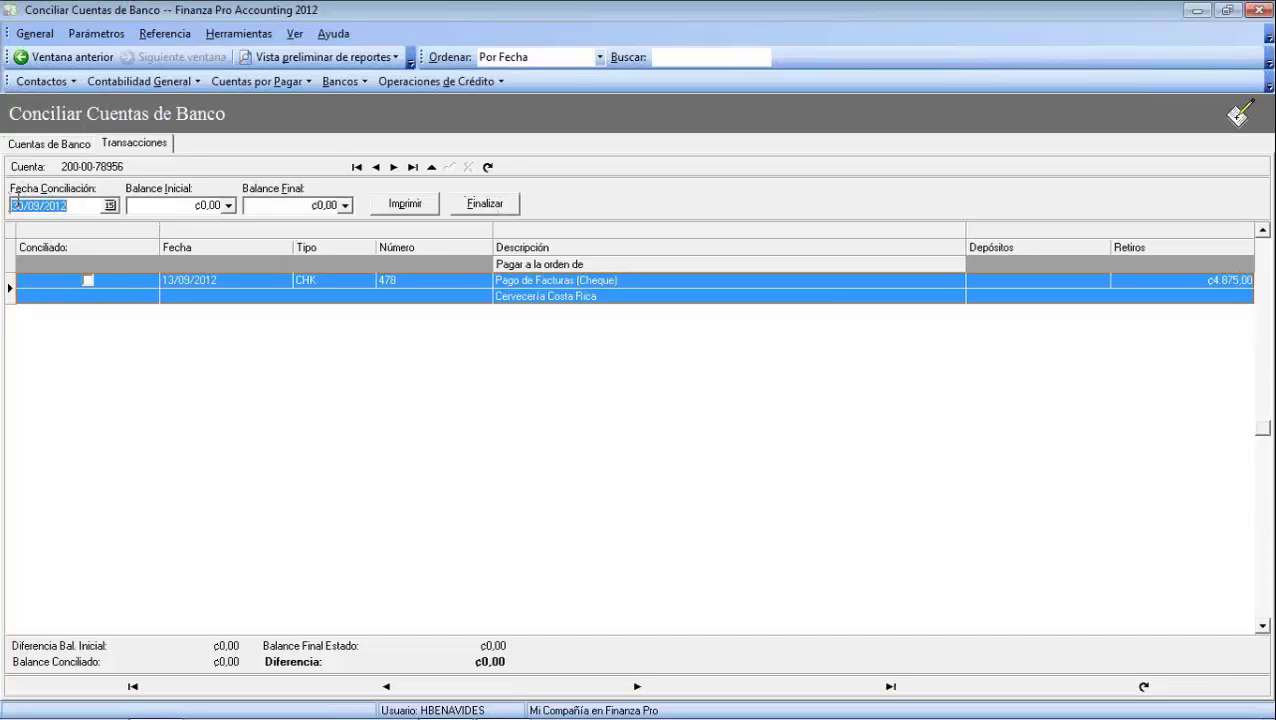
{"action": "left_click", "coordinate": [171, 206]}
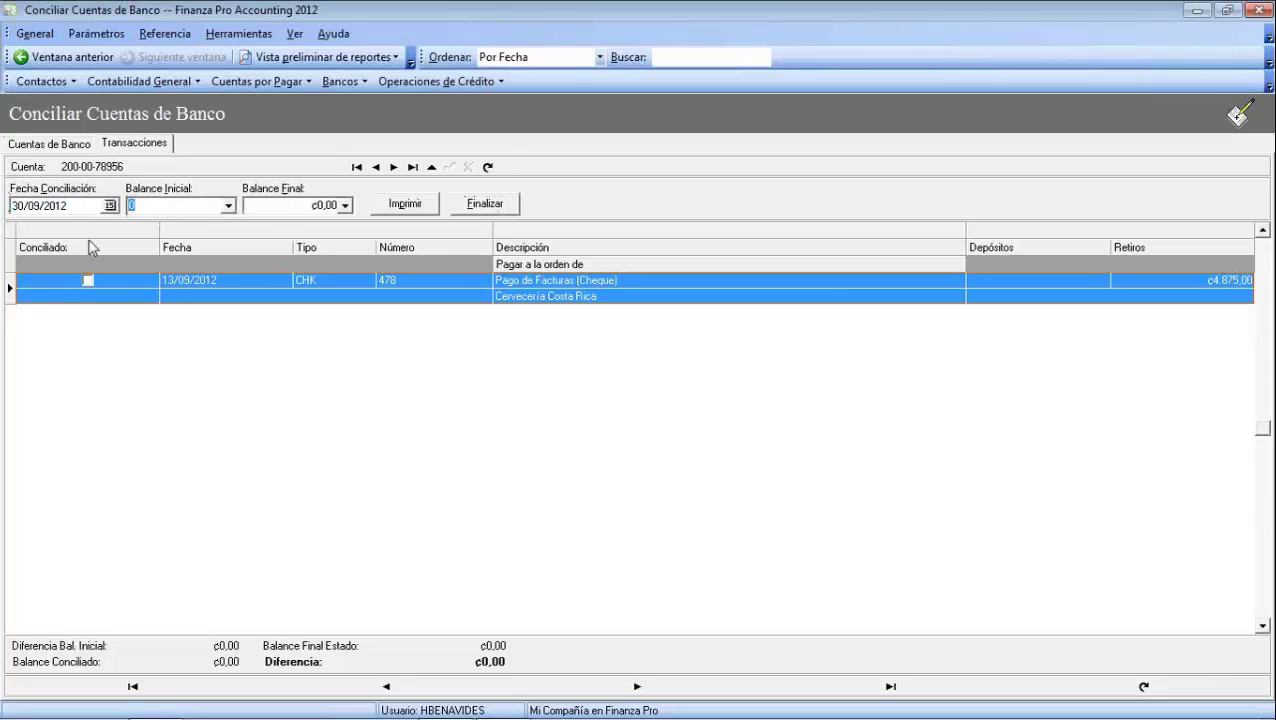
{"action": "left_click", "coordinate": [277, 203]}
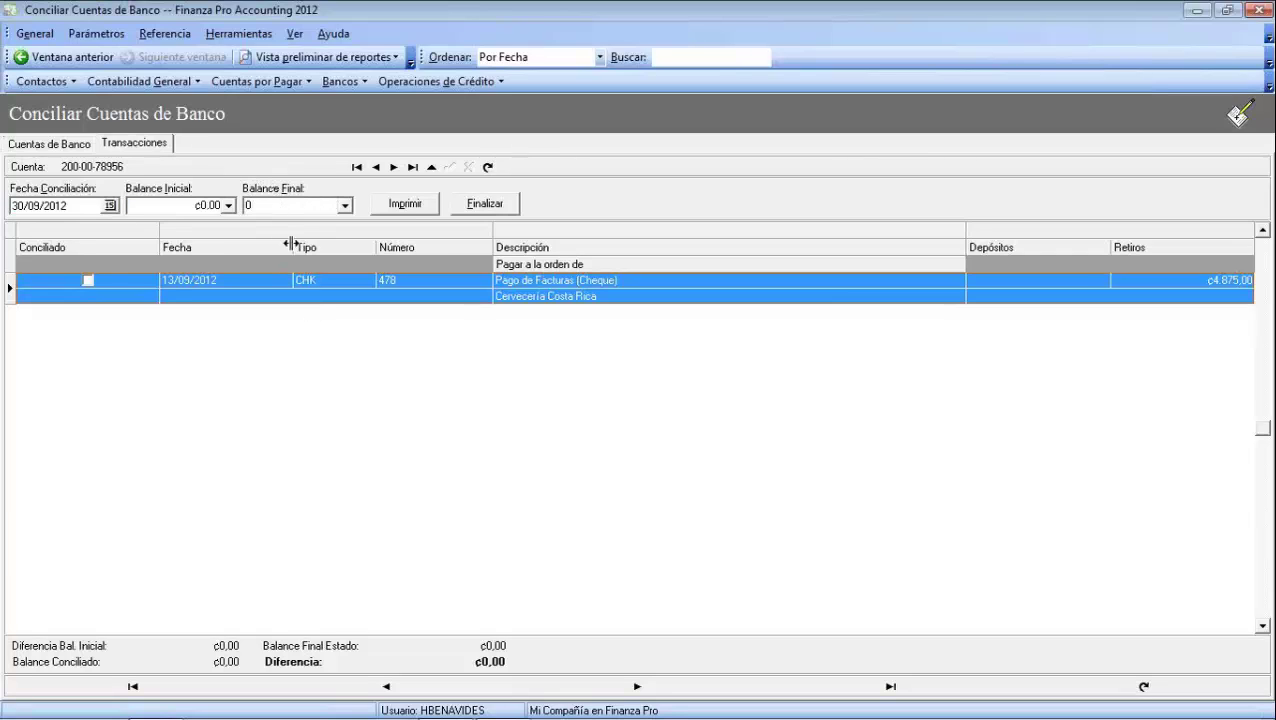
{"action": "left_click", "coordinate": [425, 470]}
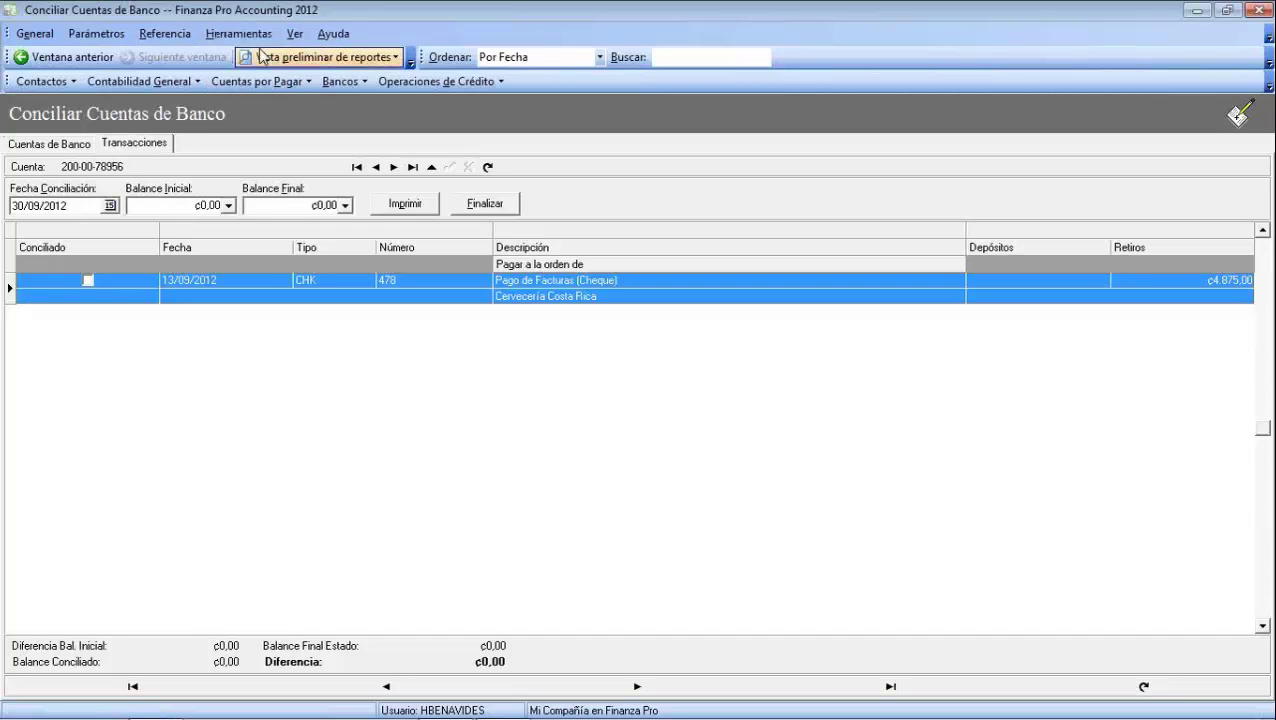
{"action": "left_click", "coordinate": [345, 64]}
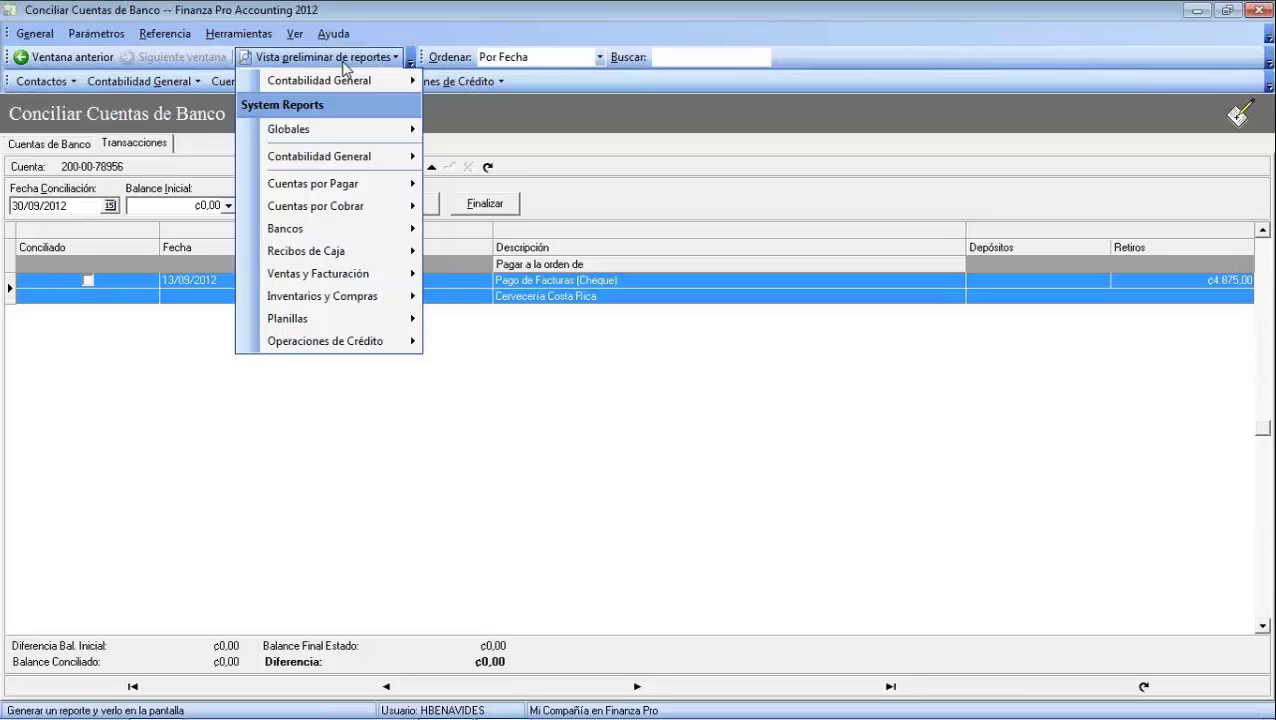
Close the Vista preliminar de reportes list to return to the reconciliation screen
{"action": "left_click", "coordinate": [573, 528]}
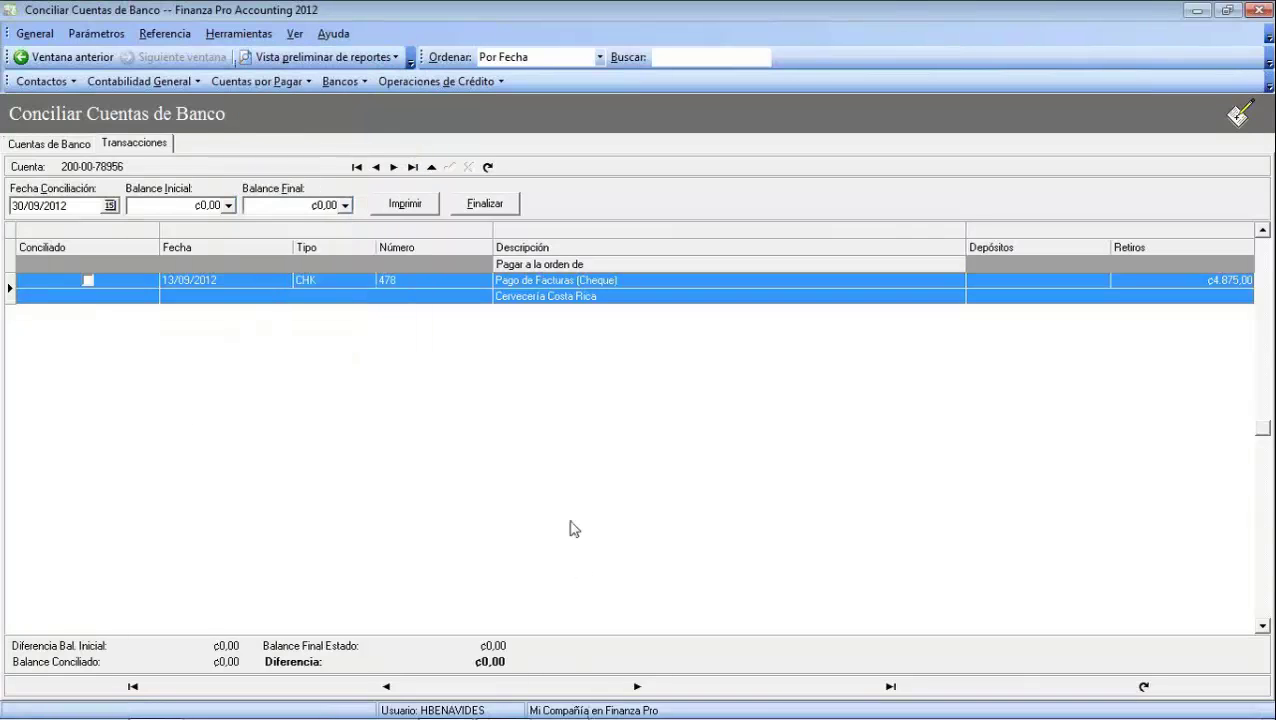